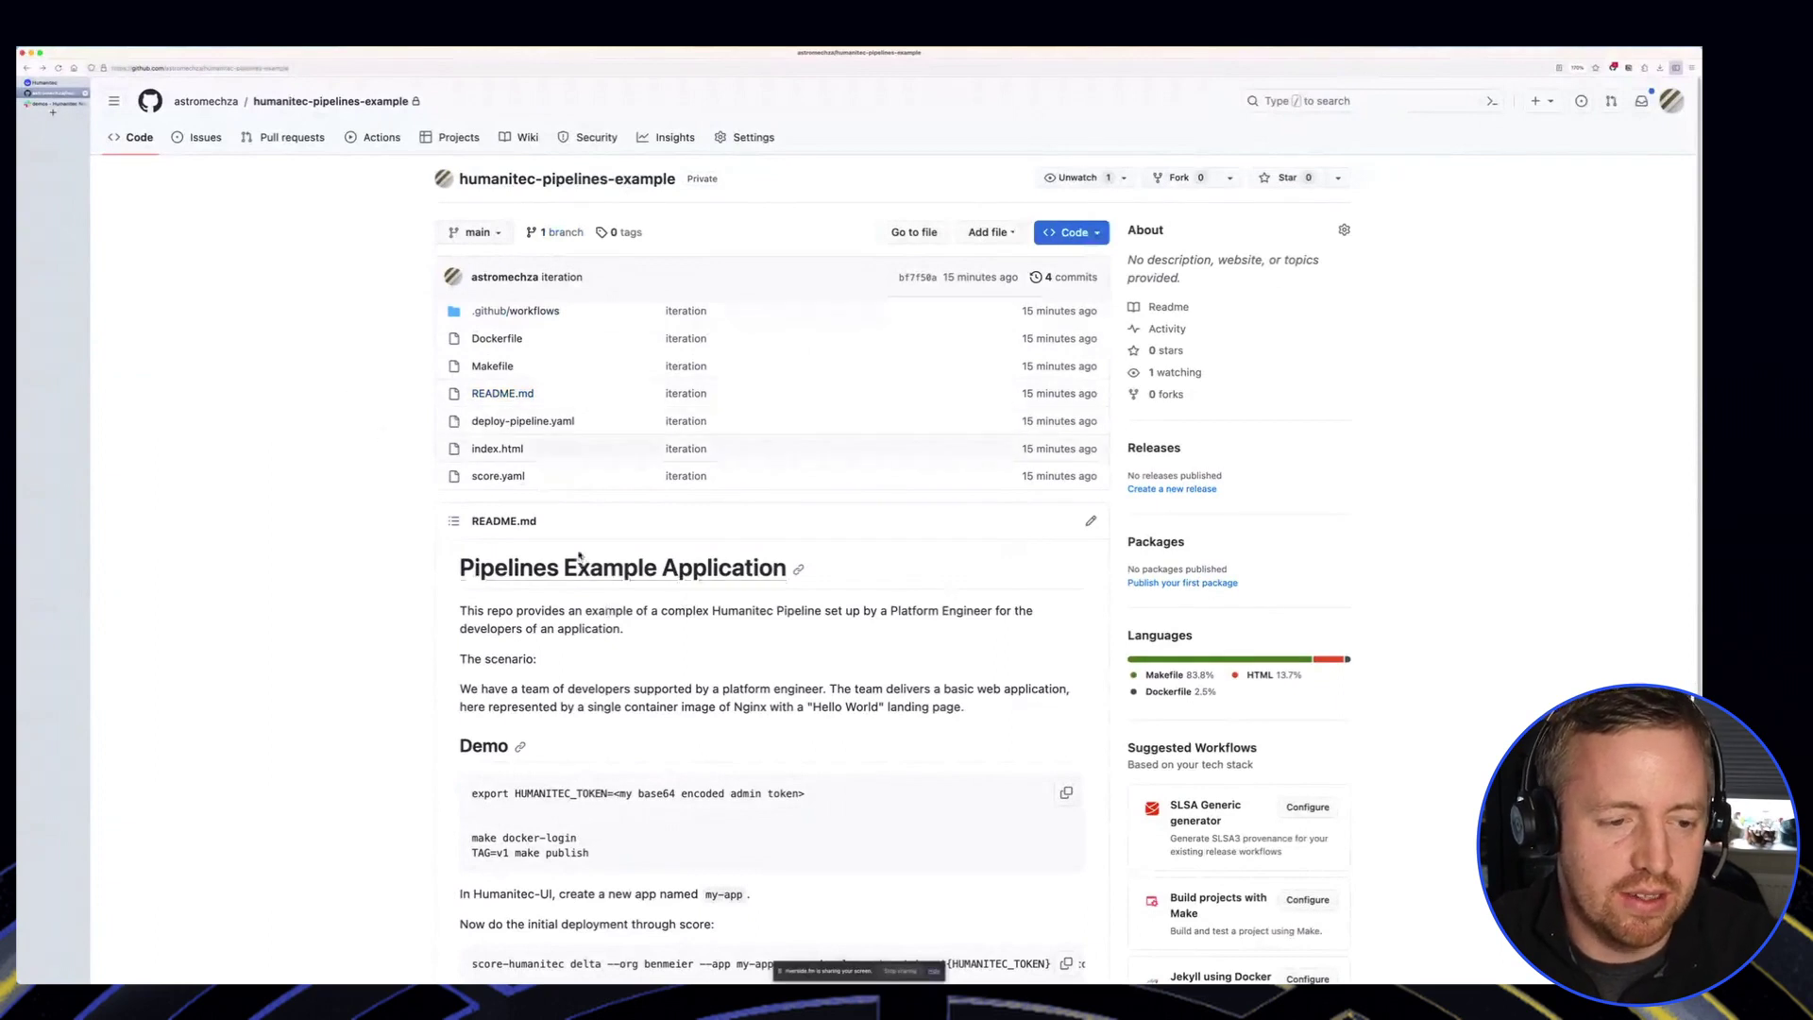
Step: Review the repository's Dockerfile and score.yaml files on GitHub
{"action": "left_click", "coordinate": [510, 338]}
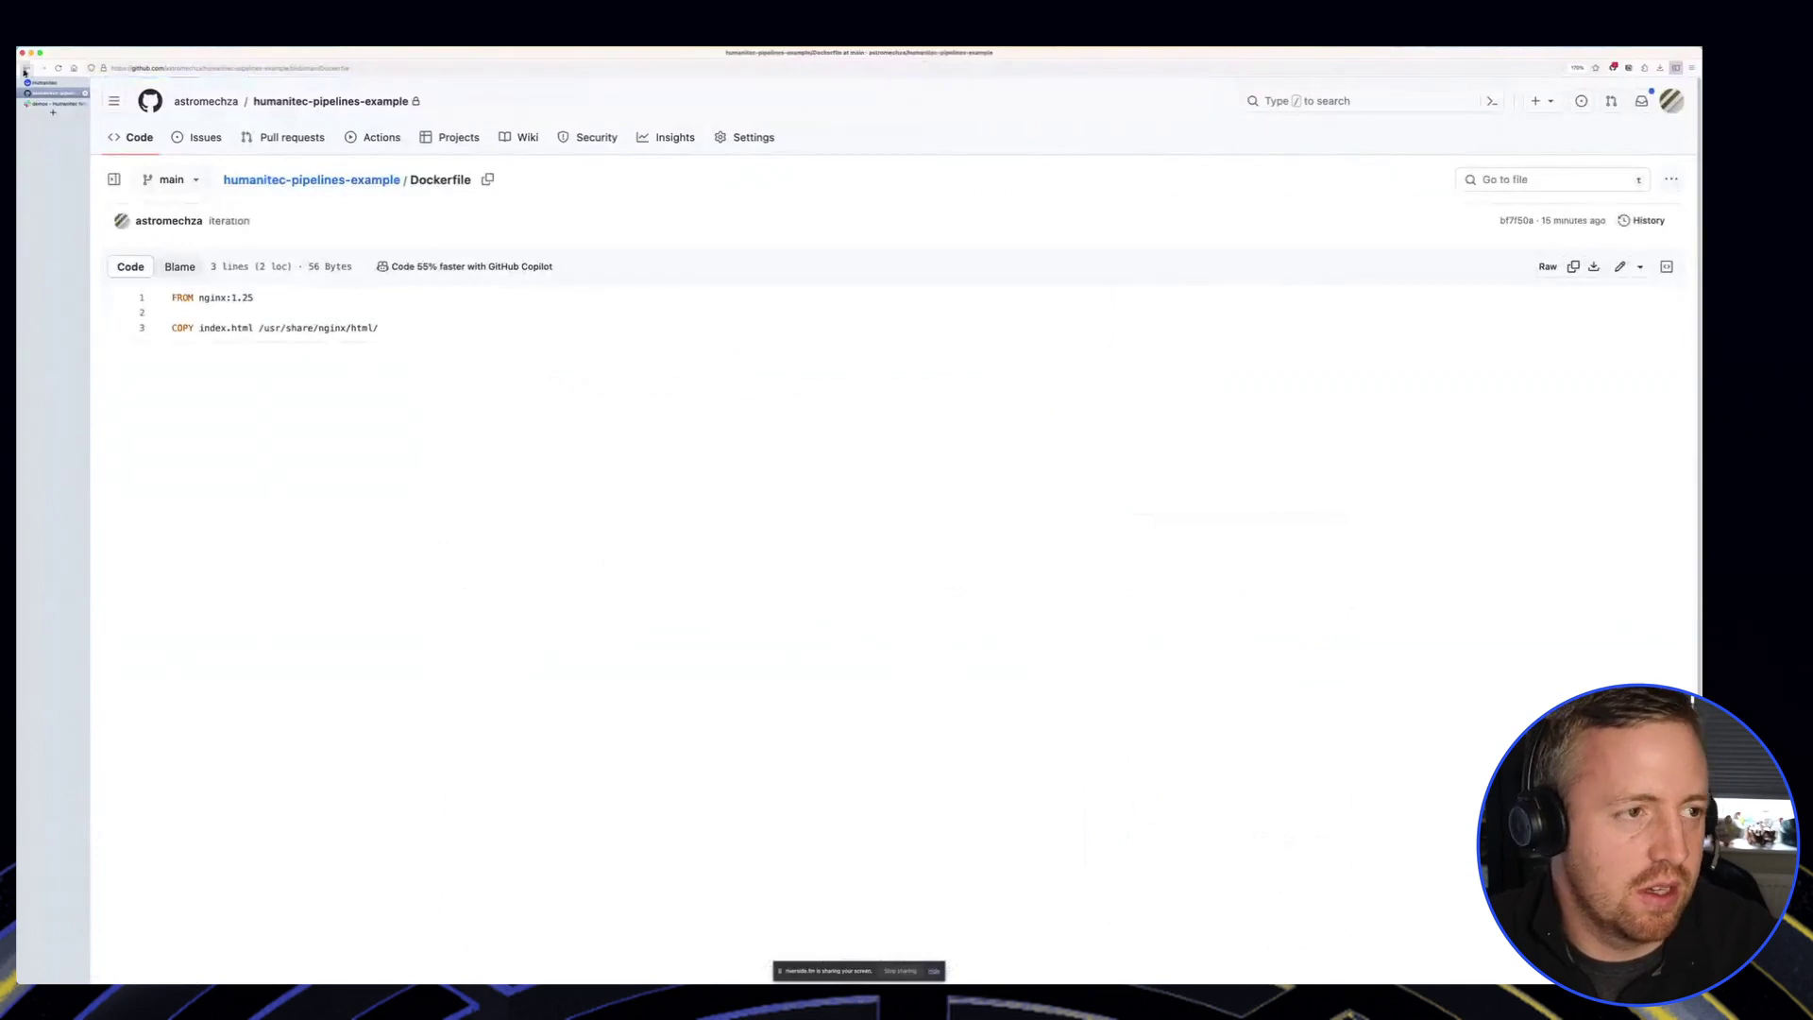
{"action": "left_click", "coordinate": [24, 70]}
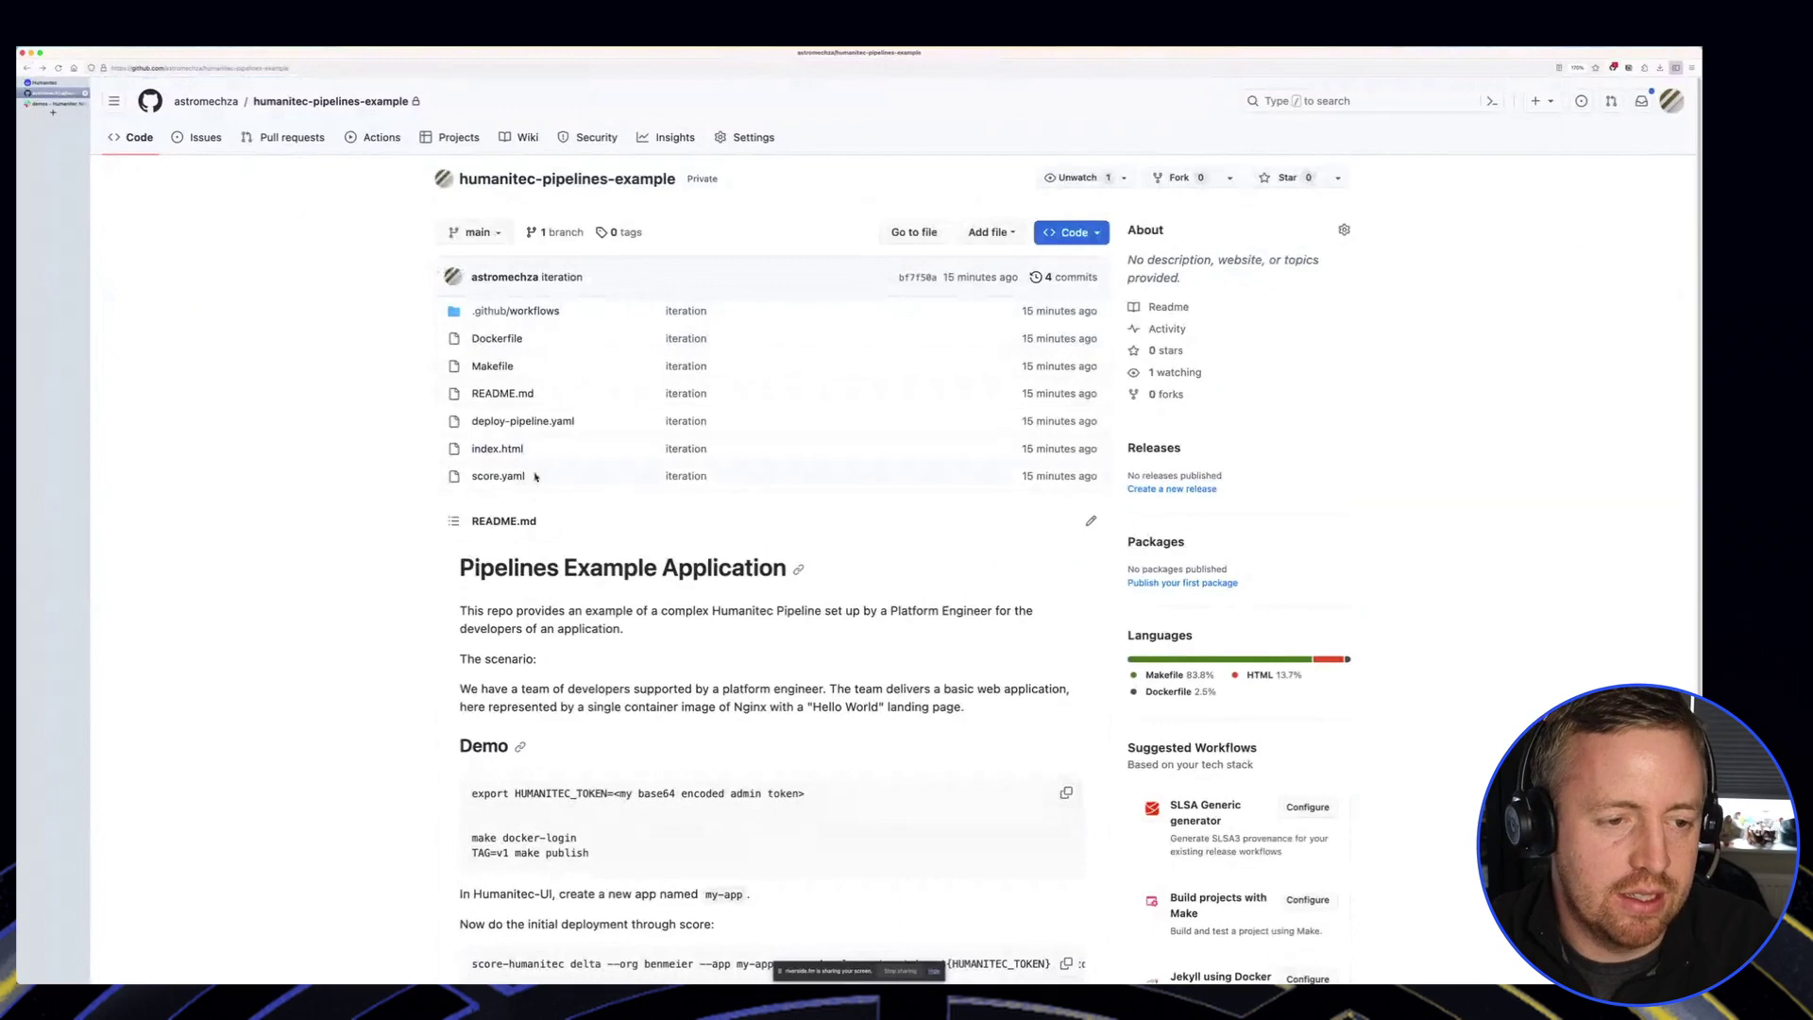
{"action": "left_click", "coordinate": [500, 476]}
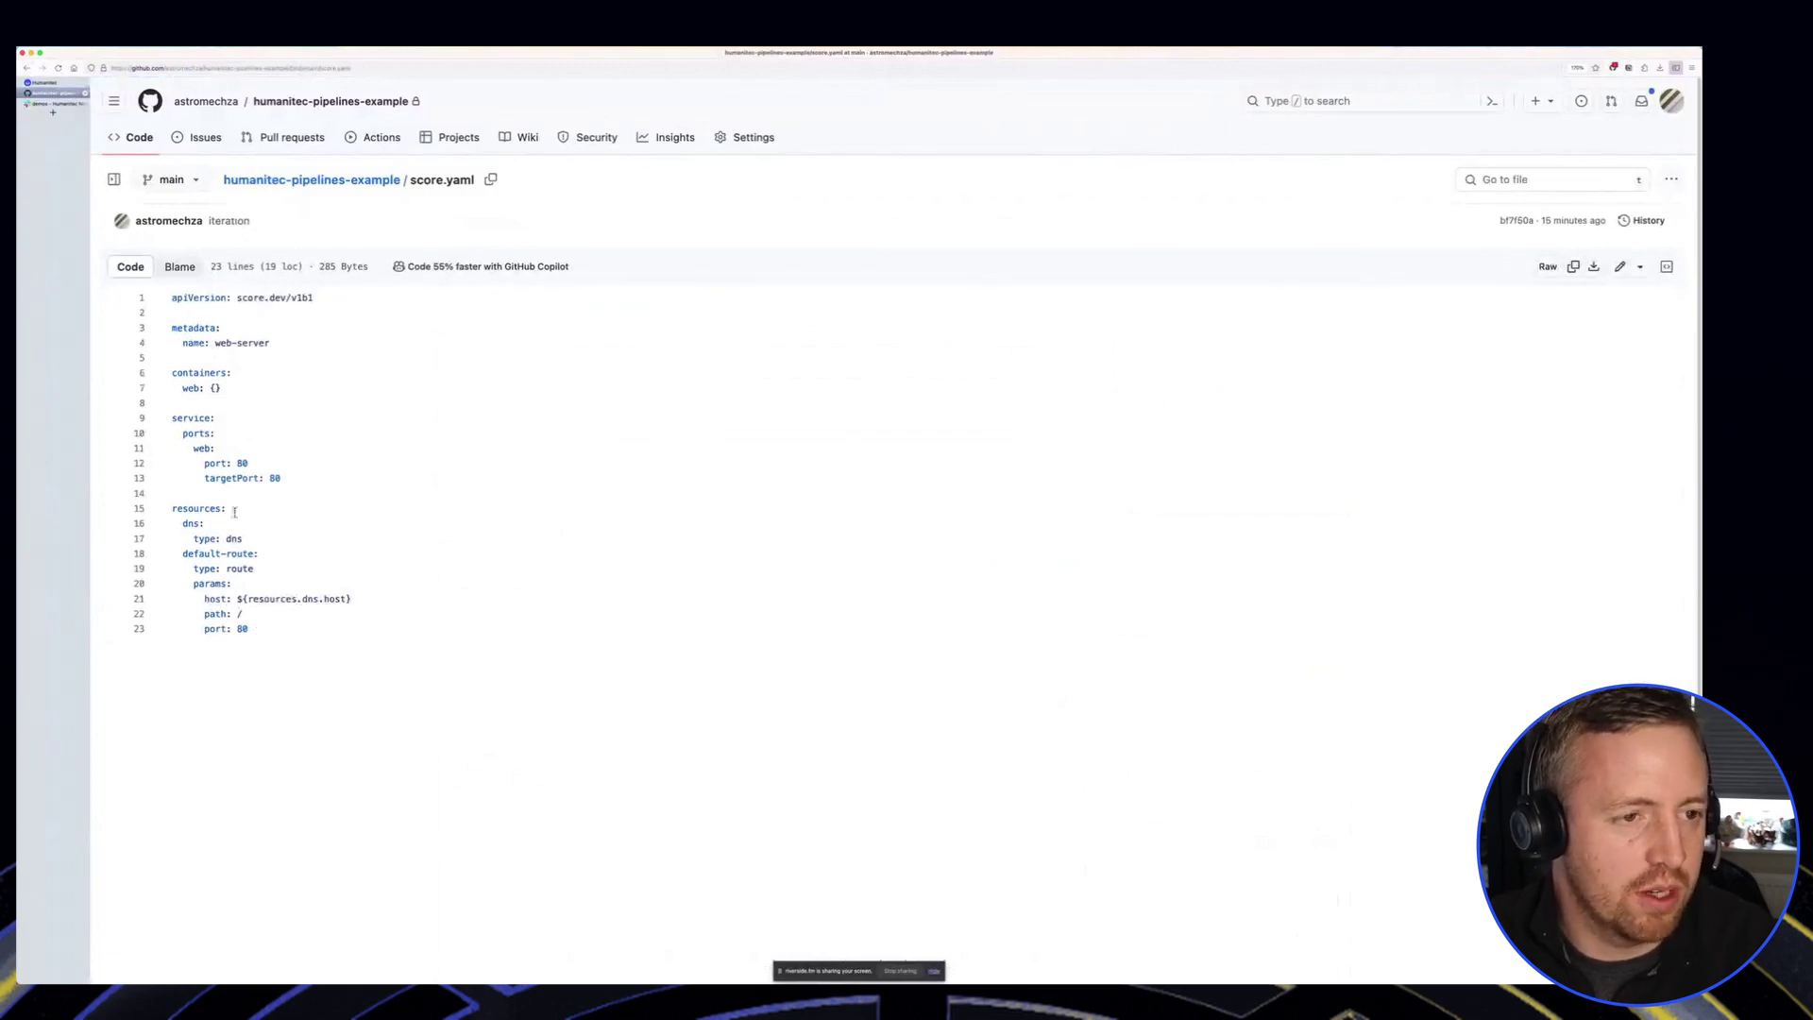
{"action": "left_click", "coordinate": [360, 181]}
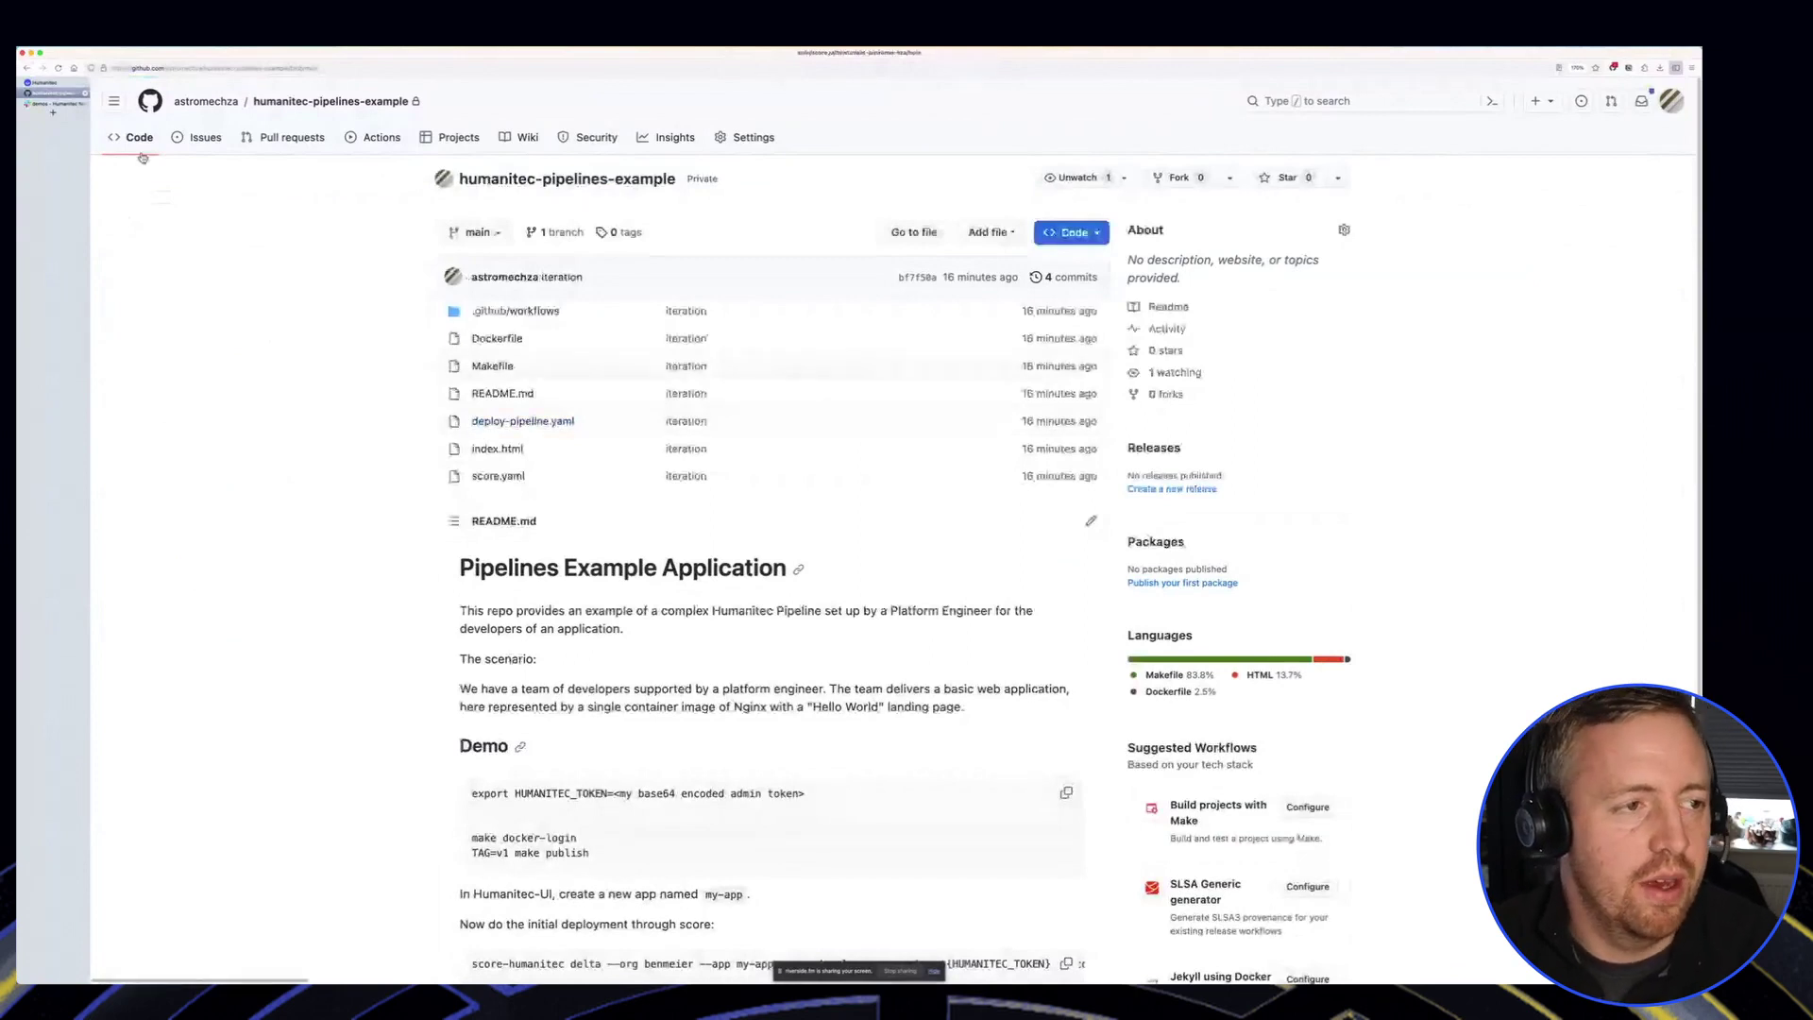
Step: Create a Humanitec application named my-app, view its page, and open a terminal
{"action": "left_click", "coordinate": [52, 85]}
{"action": "type", "text": "m"}
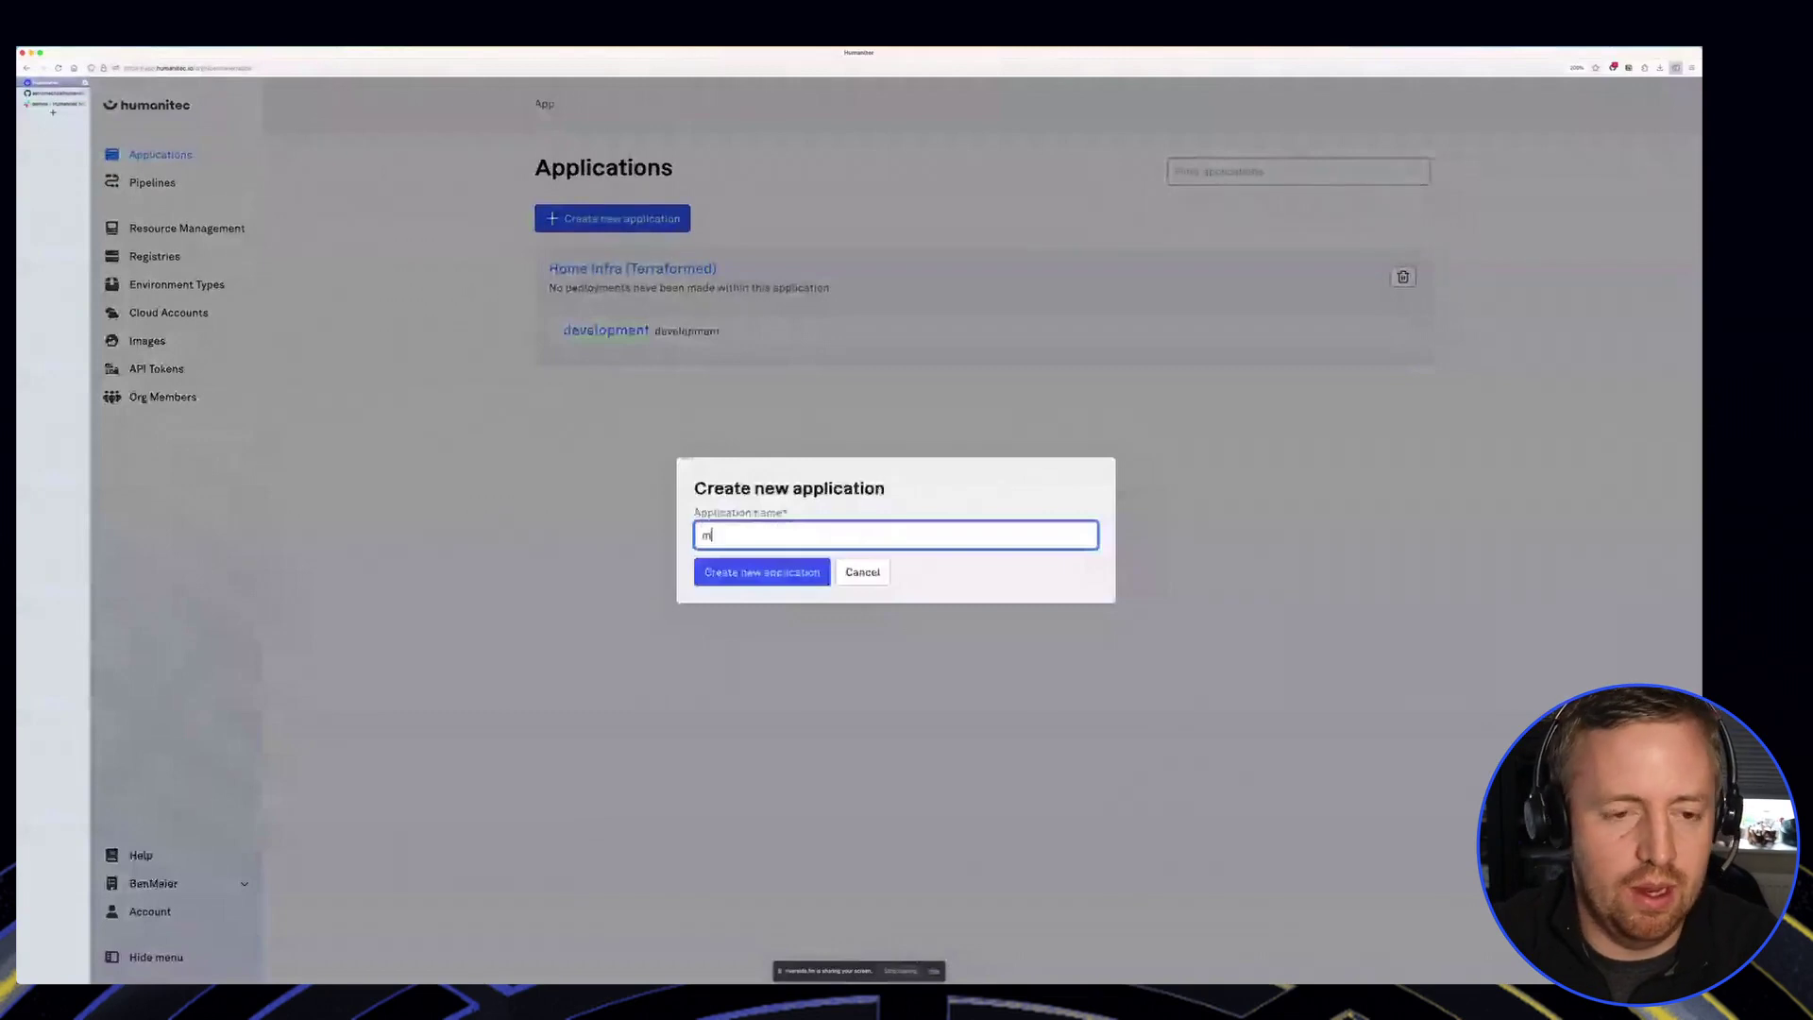
{"action": "type", "text": "y-app"}
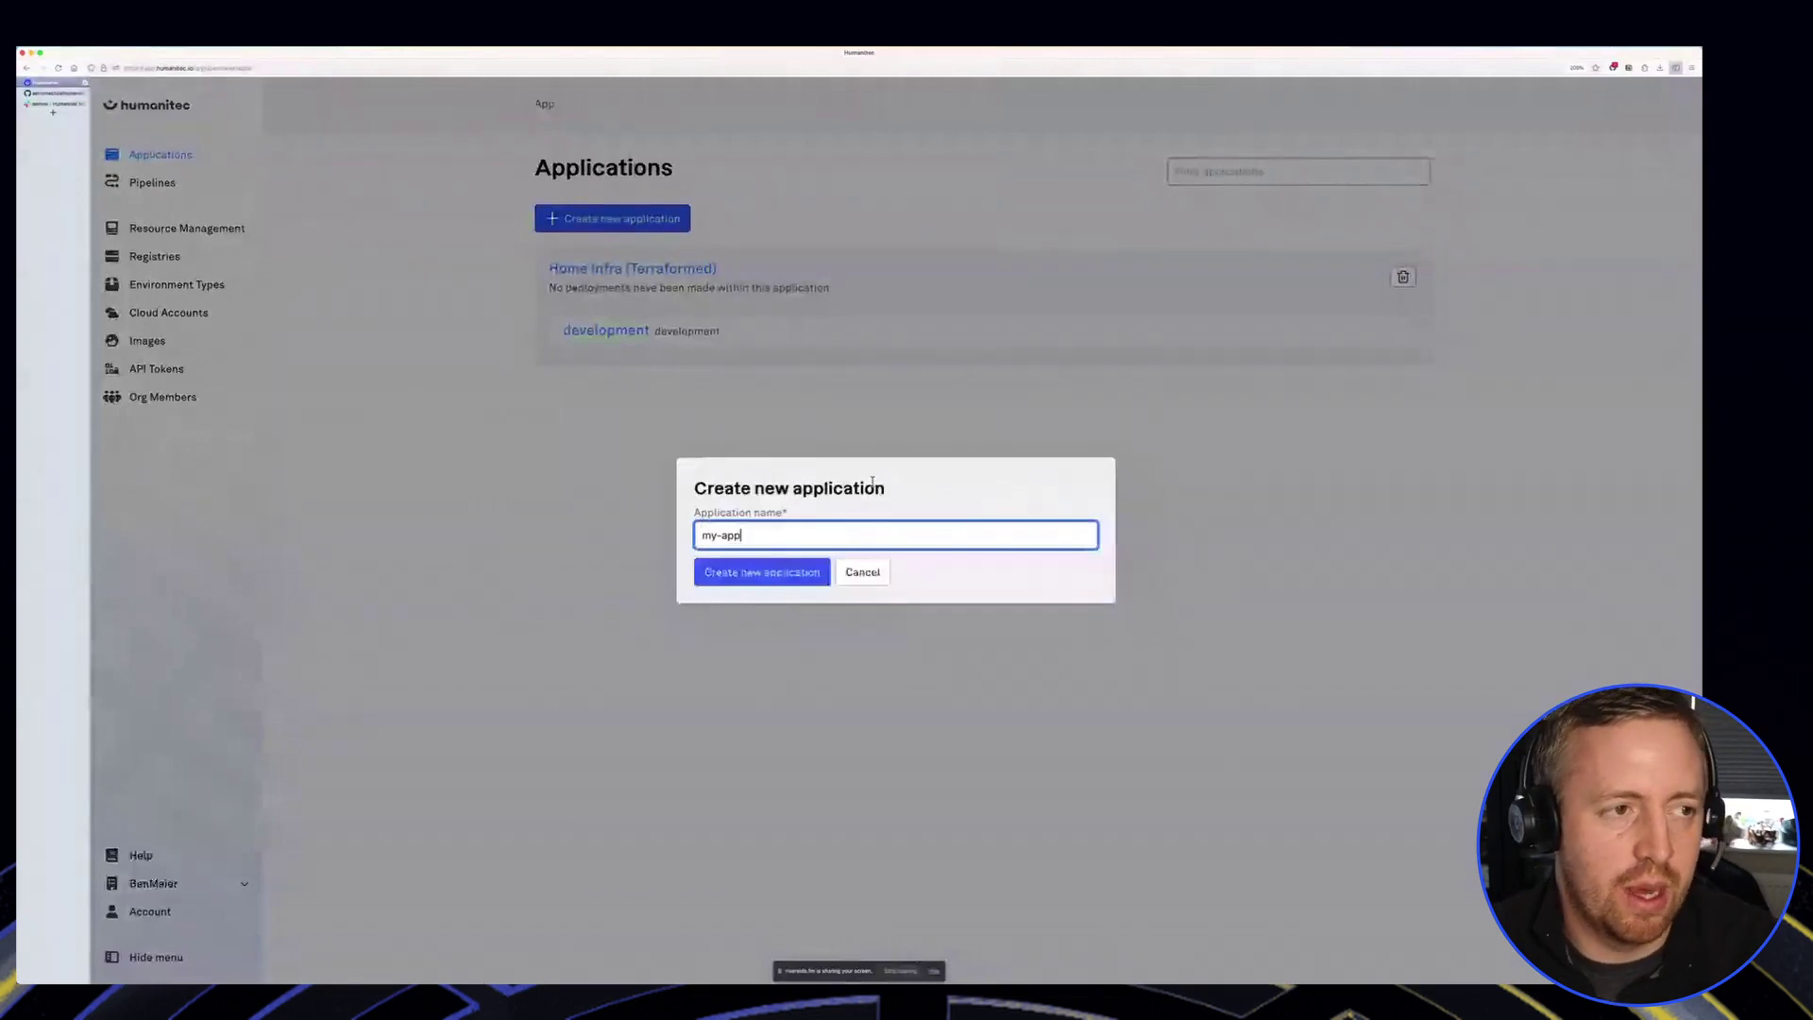
{"action": "left_click", "coordinate": [746, 572]}
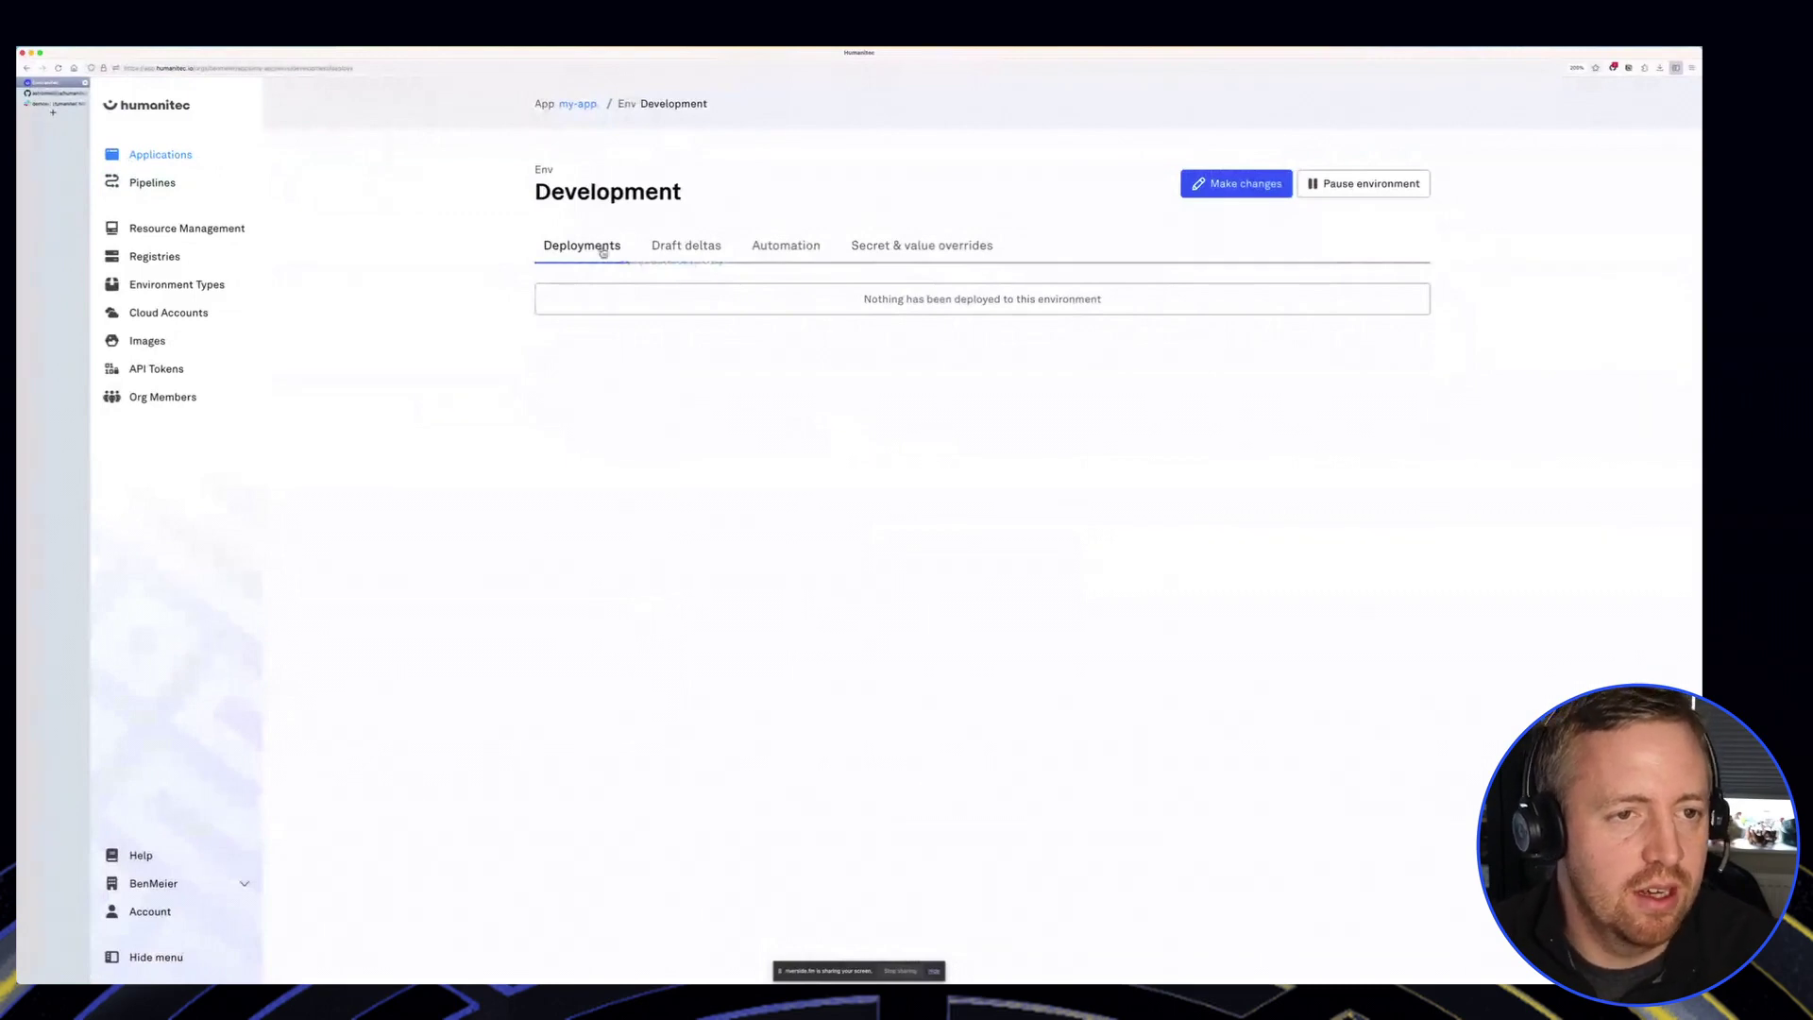
{"action": "left_click", "coordinate": [577, 103]}
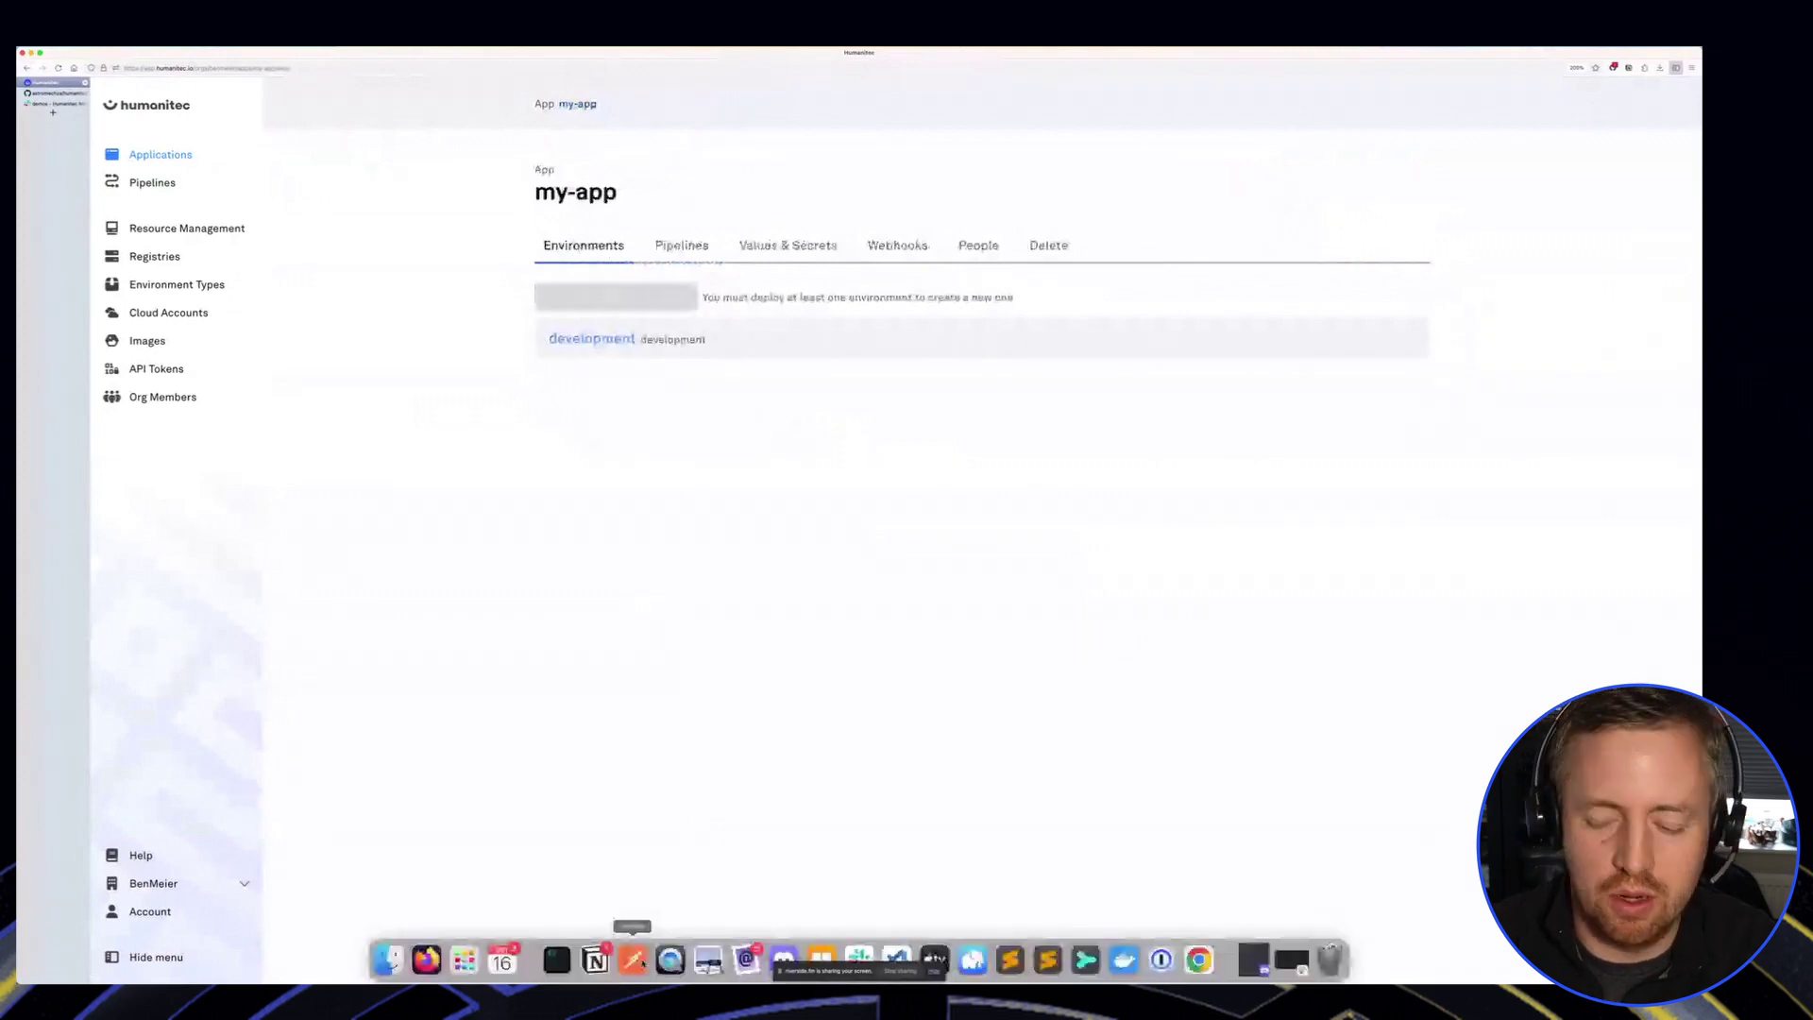
{"action": "left_click", "coordinate": [635, 960]}
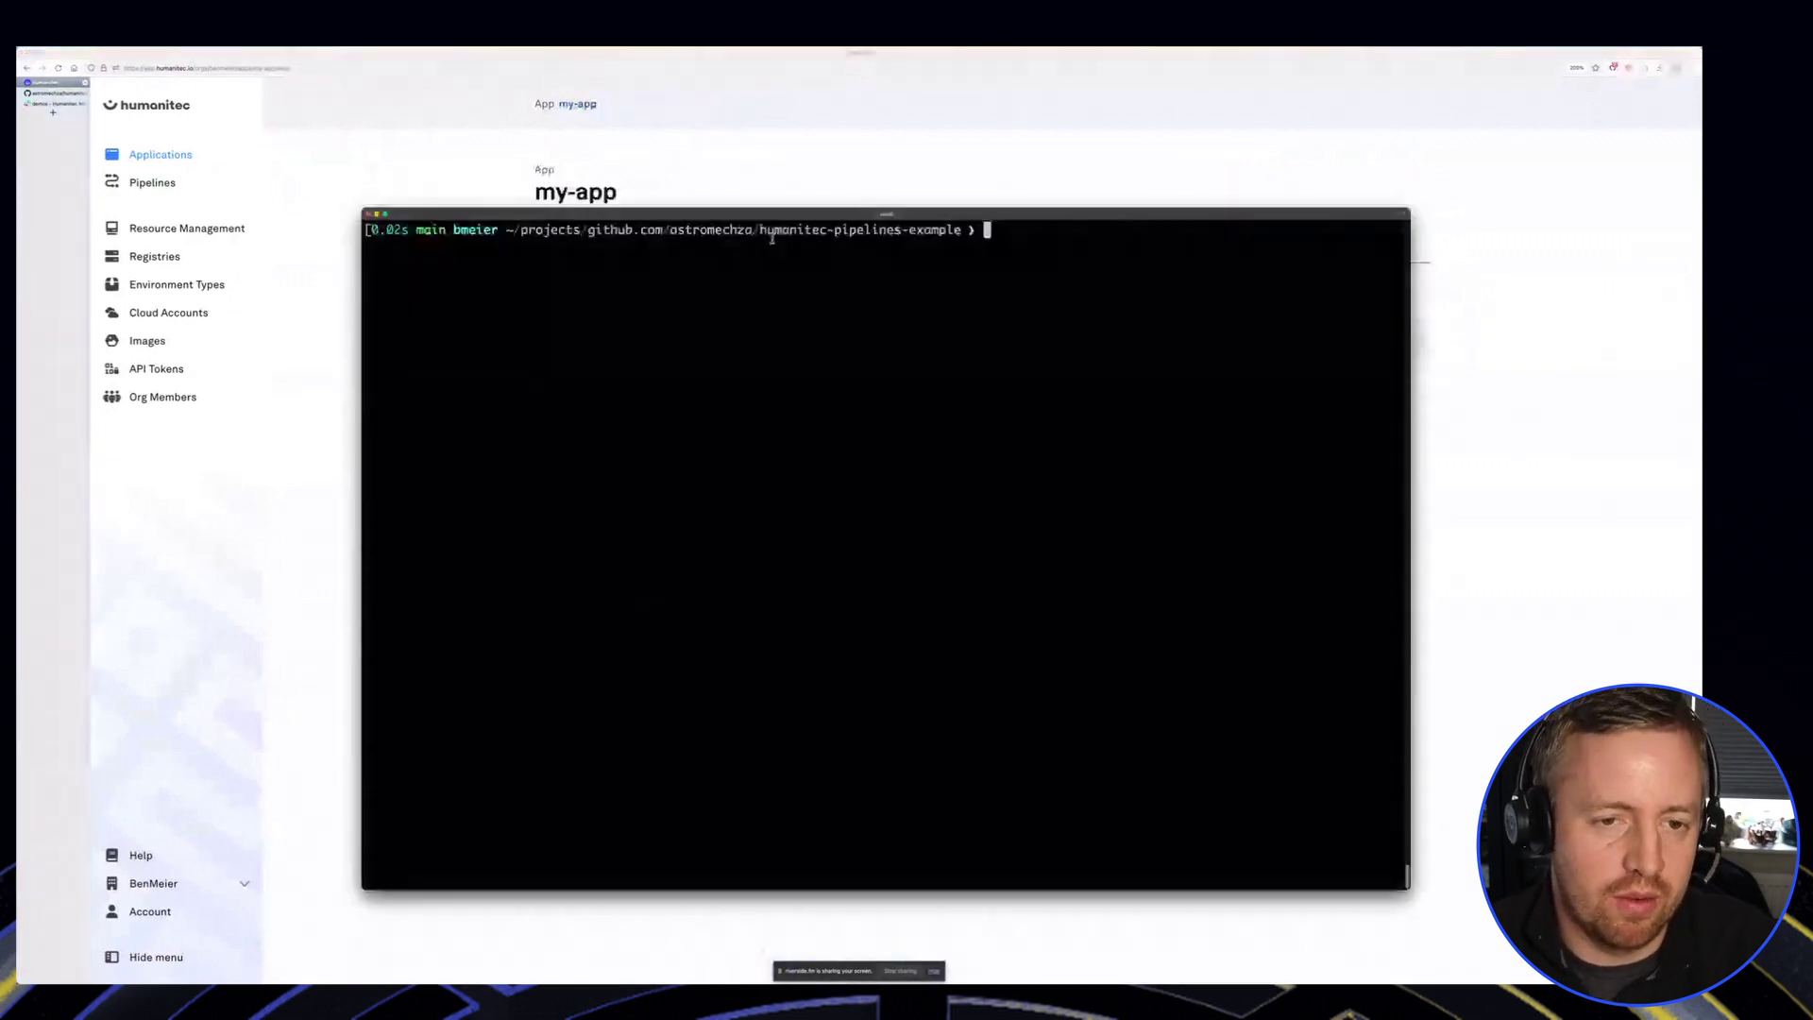
Step: Build and publish the webapp:v1 image with TAG=v1 make publish
{"action": "key", "text": "Return"}
{"action": "key", "text": "Return"}
{"action": "key", "text": "Return"}
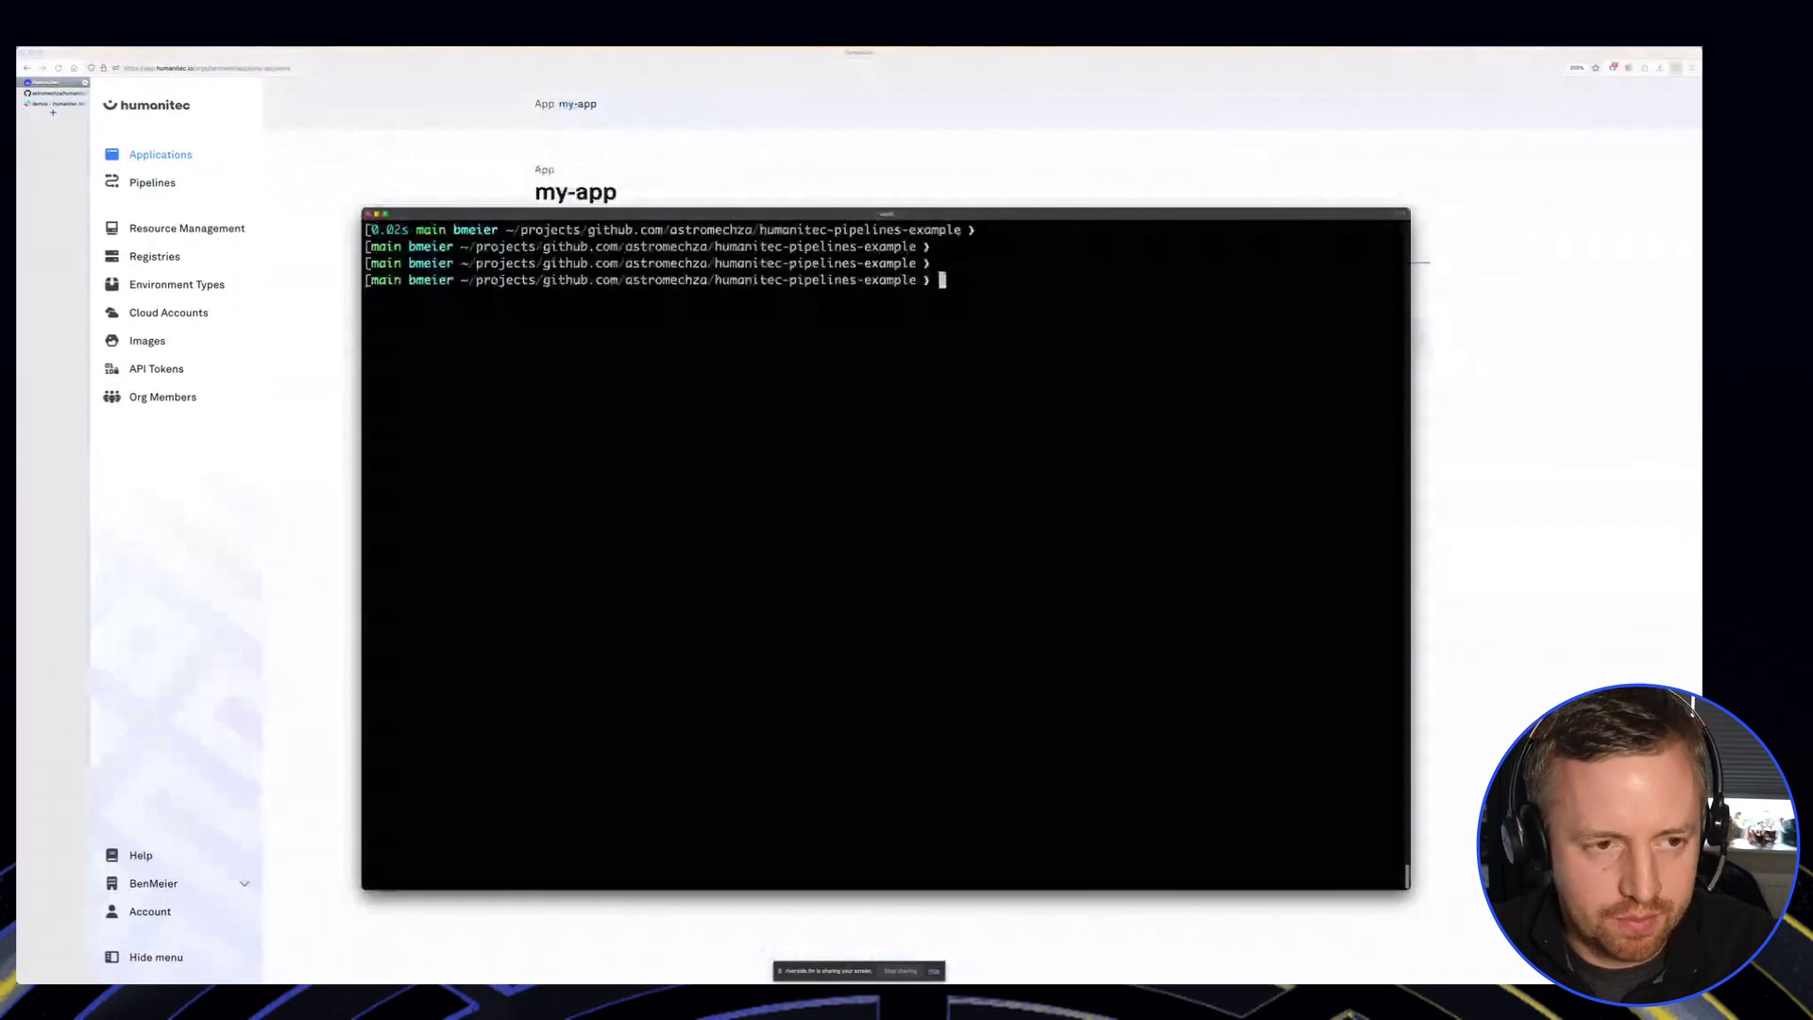
{"action": "key", "text": "ctrl+r"}
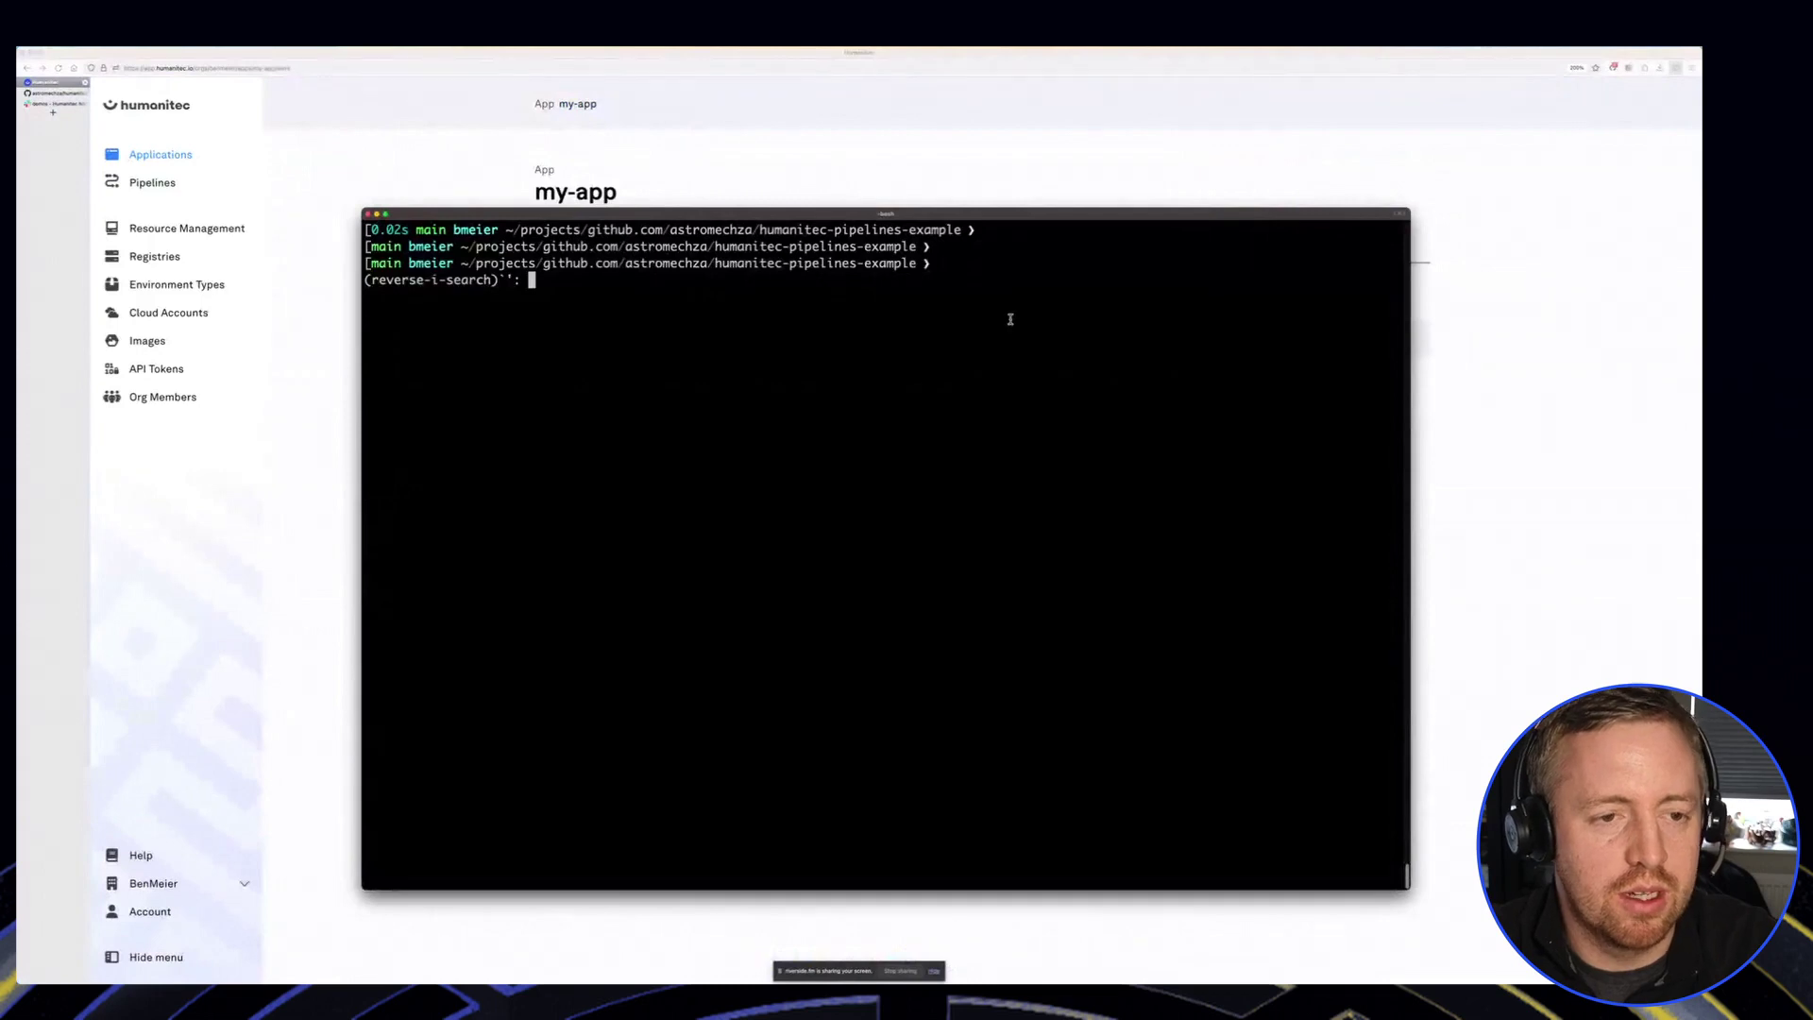
{"action": "type", "text": "V"}
{"action": "key", "text": "ctrl+c"}
{"action": "key", "text": "ctrl+r"}
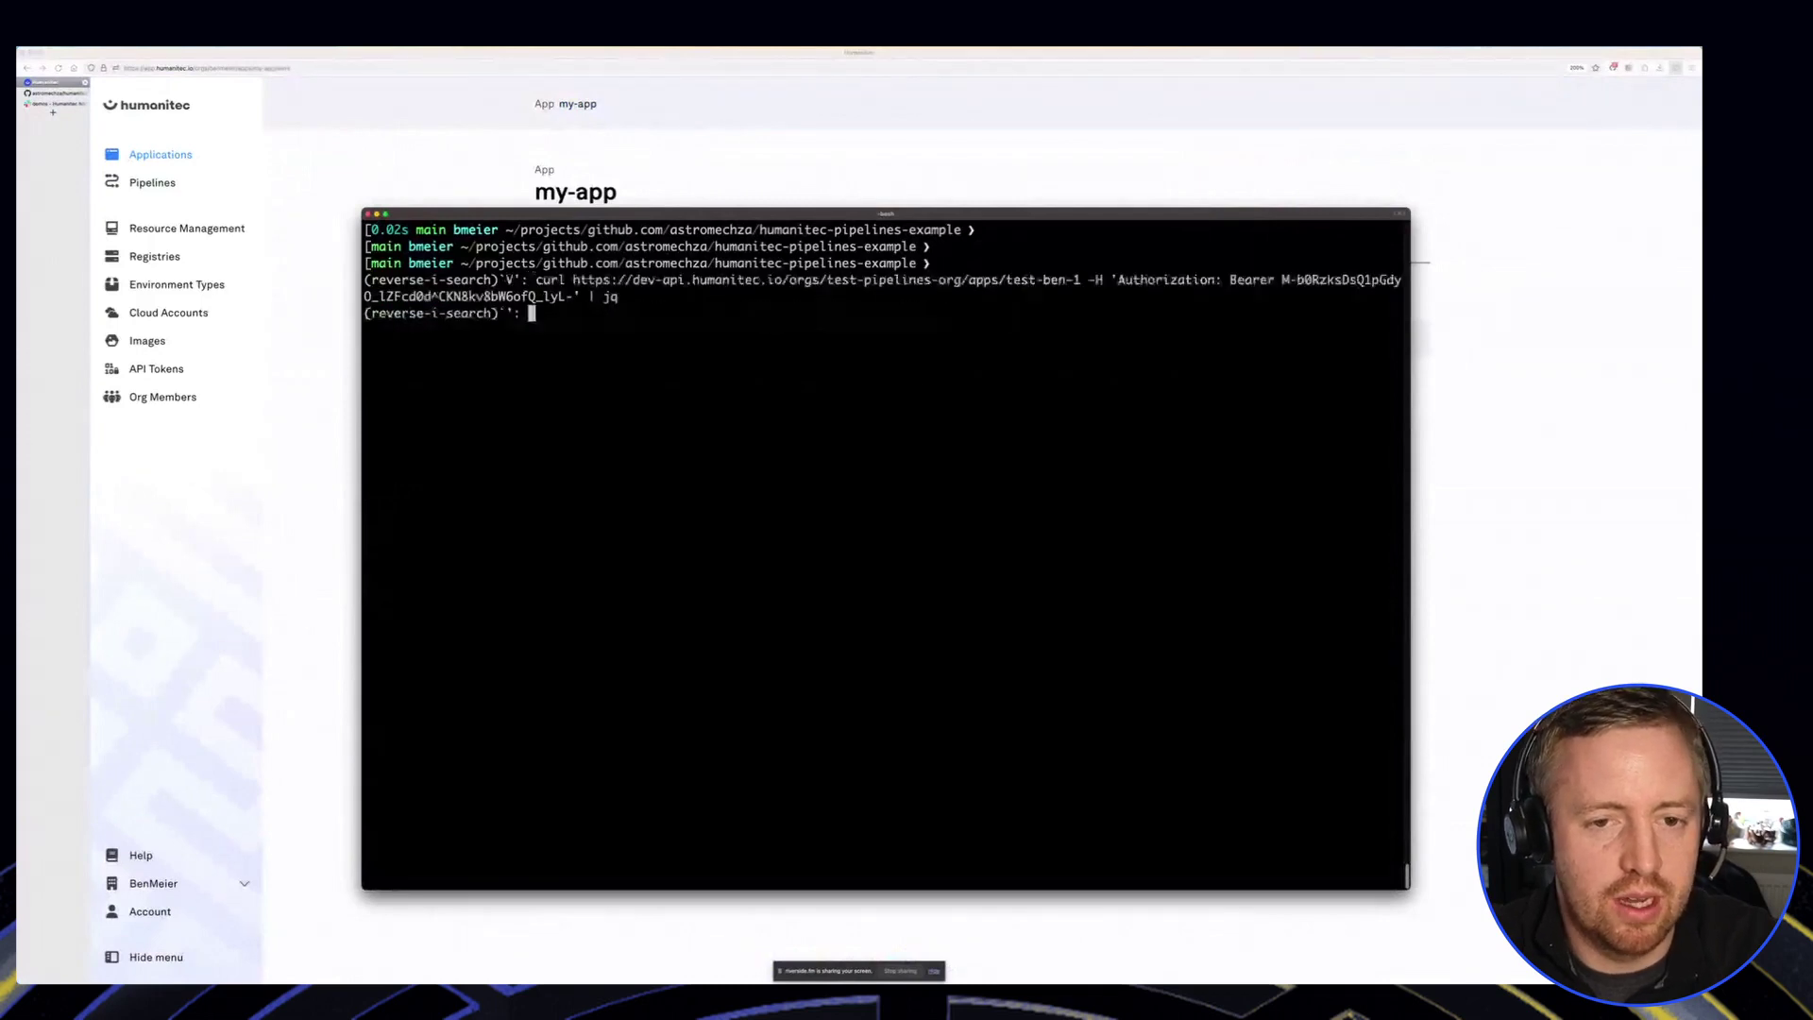
{"action": "key", "text": "ctrl+c"}
{"action": "type", "text": "TAG="}
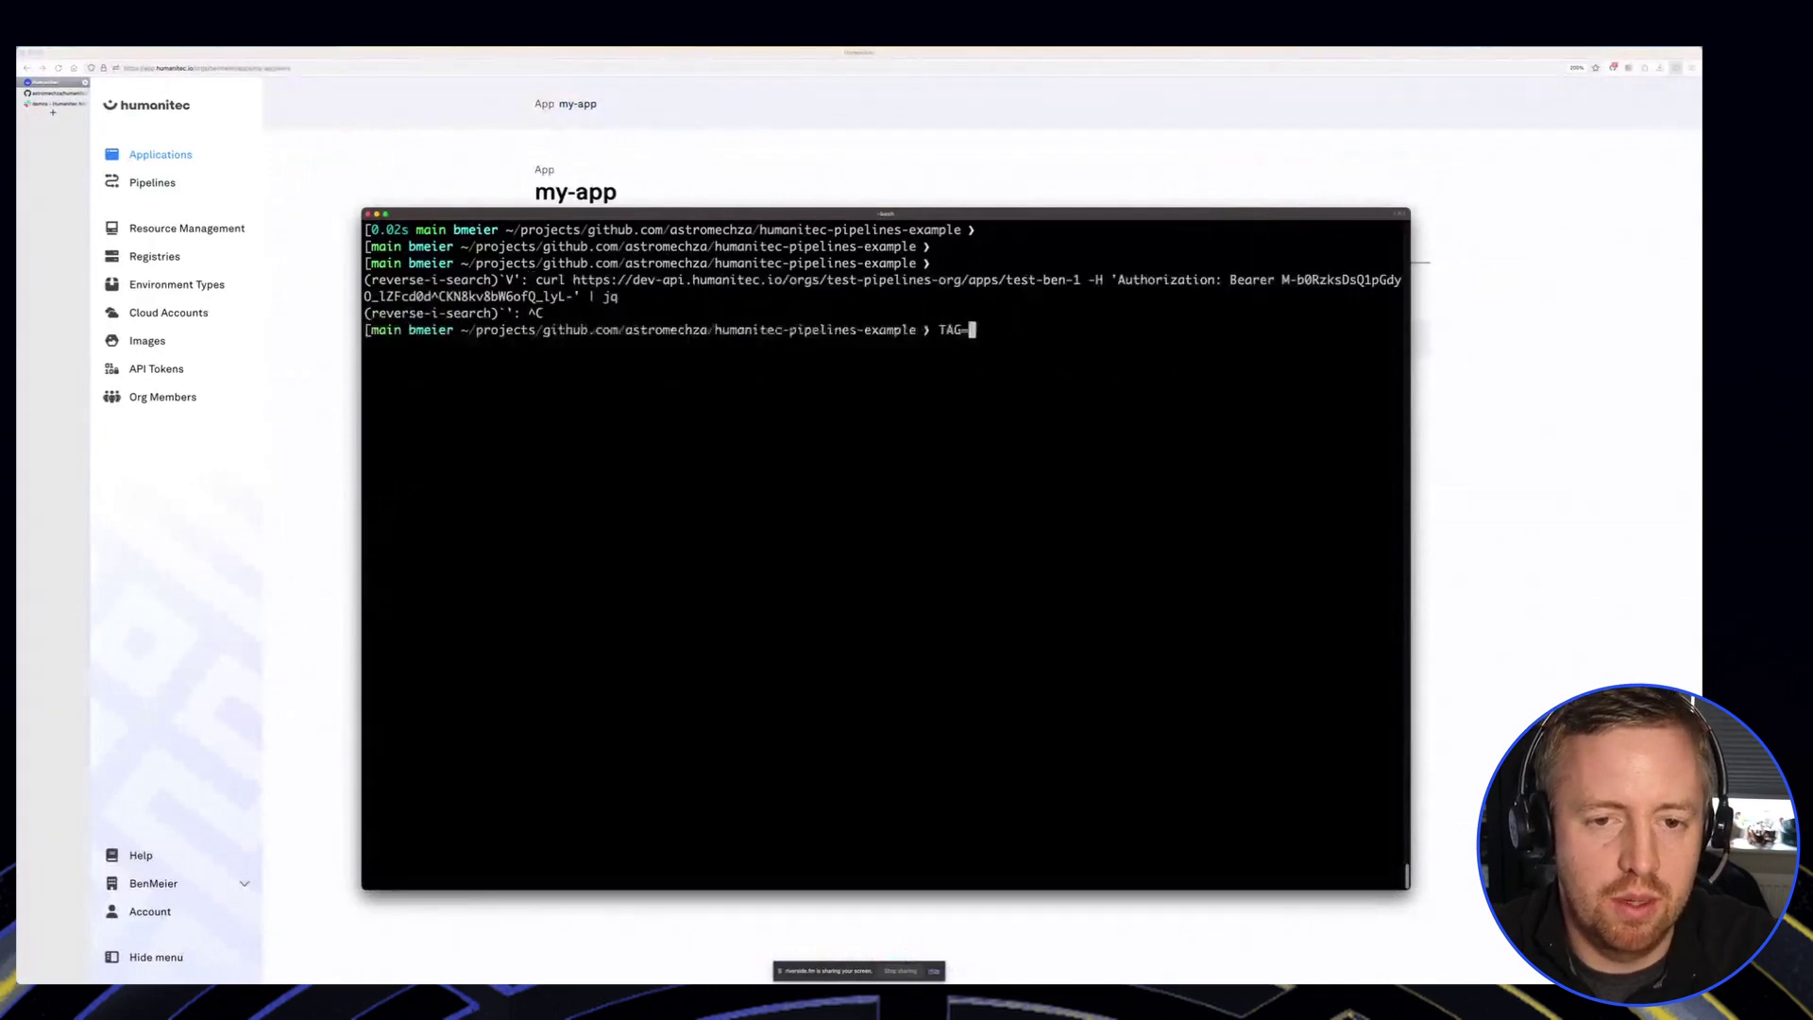
{"action": "type", "text": "v1 make publish"}
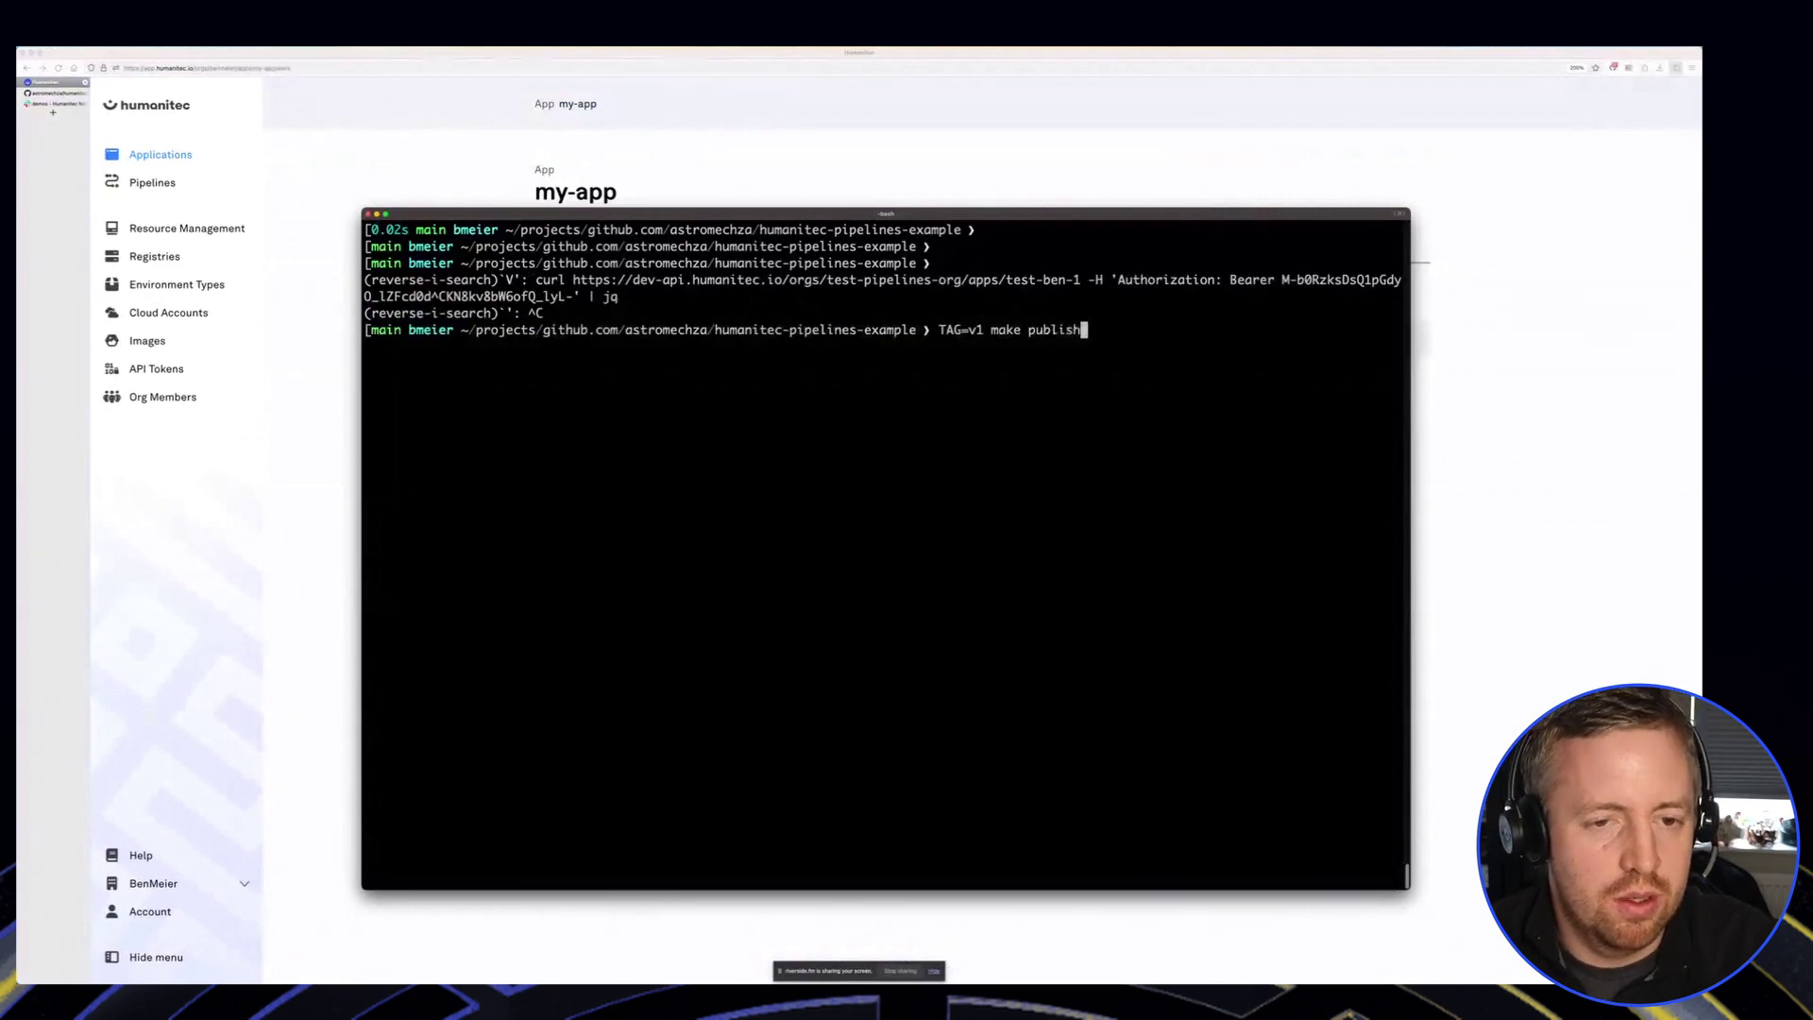
{"action": "key", "text": "Return"}
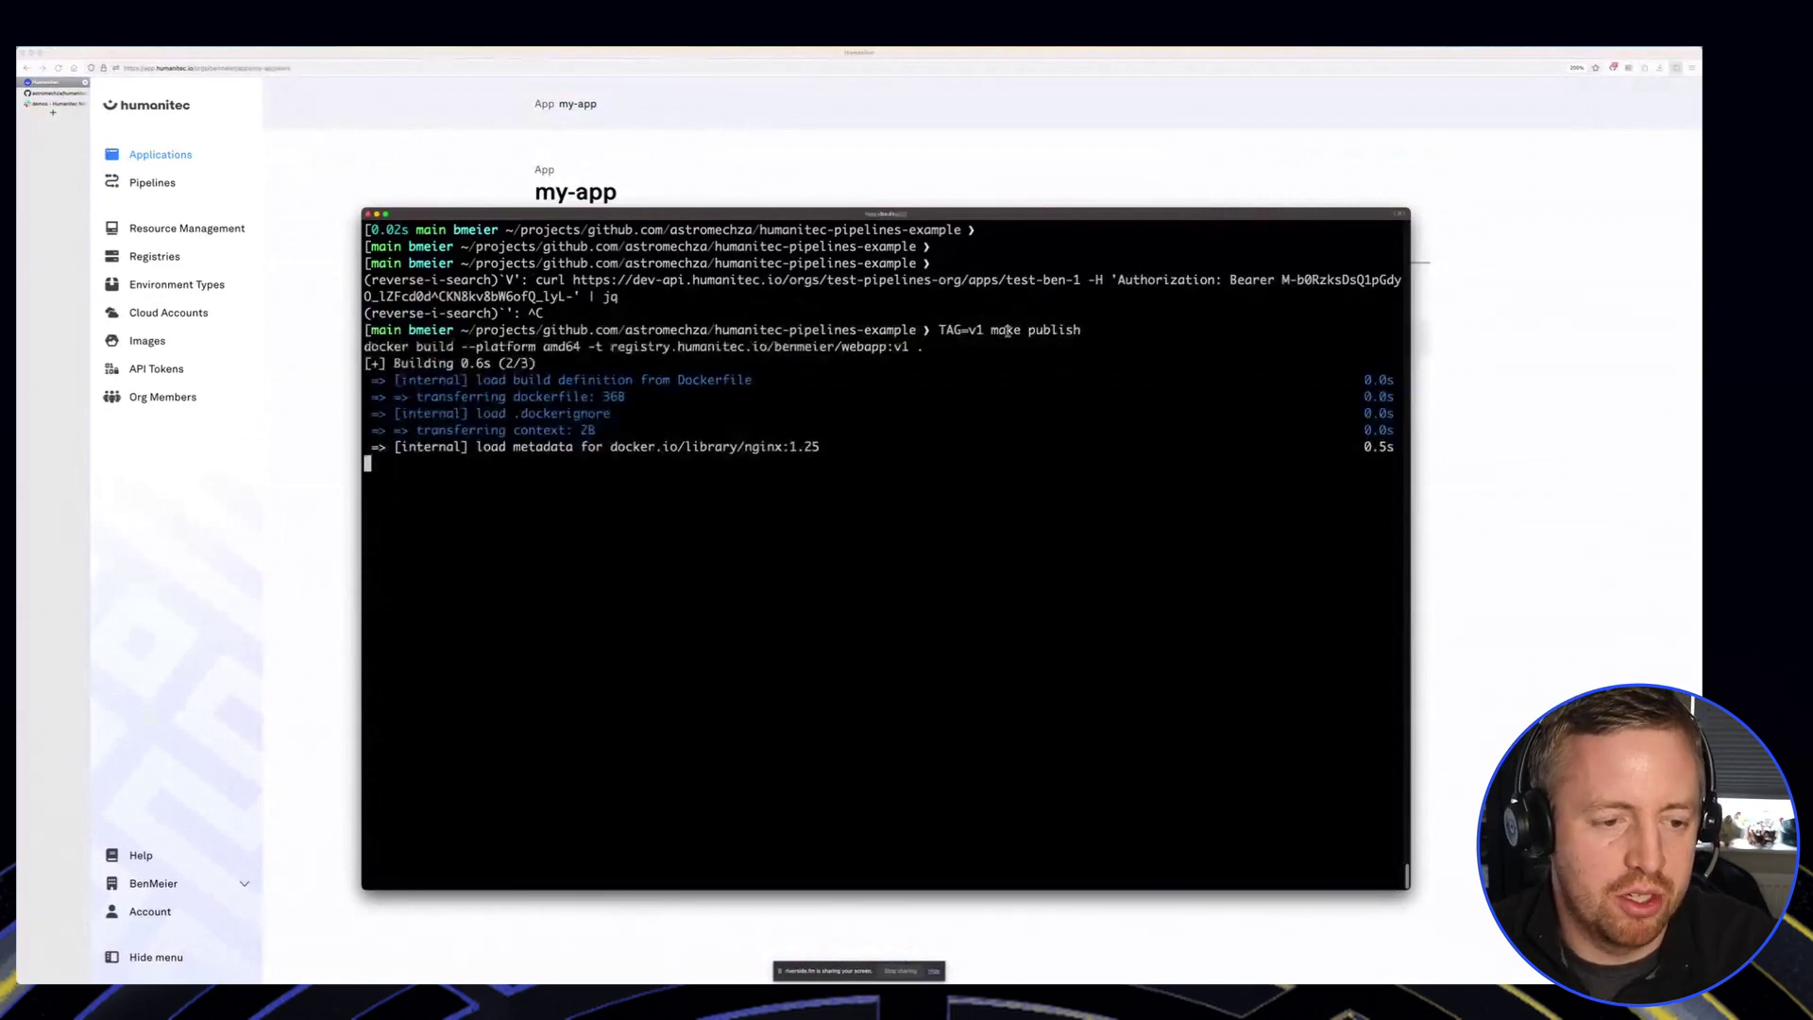
{"action": "scroll", "coordinate": [1006, 338], "scroll_direction": "up", "scroll_amount": 1}
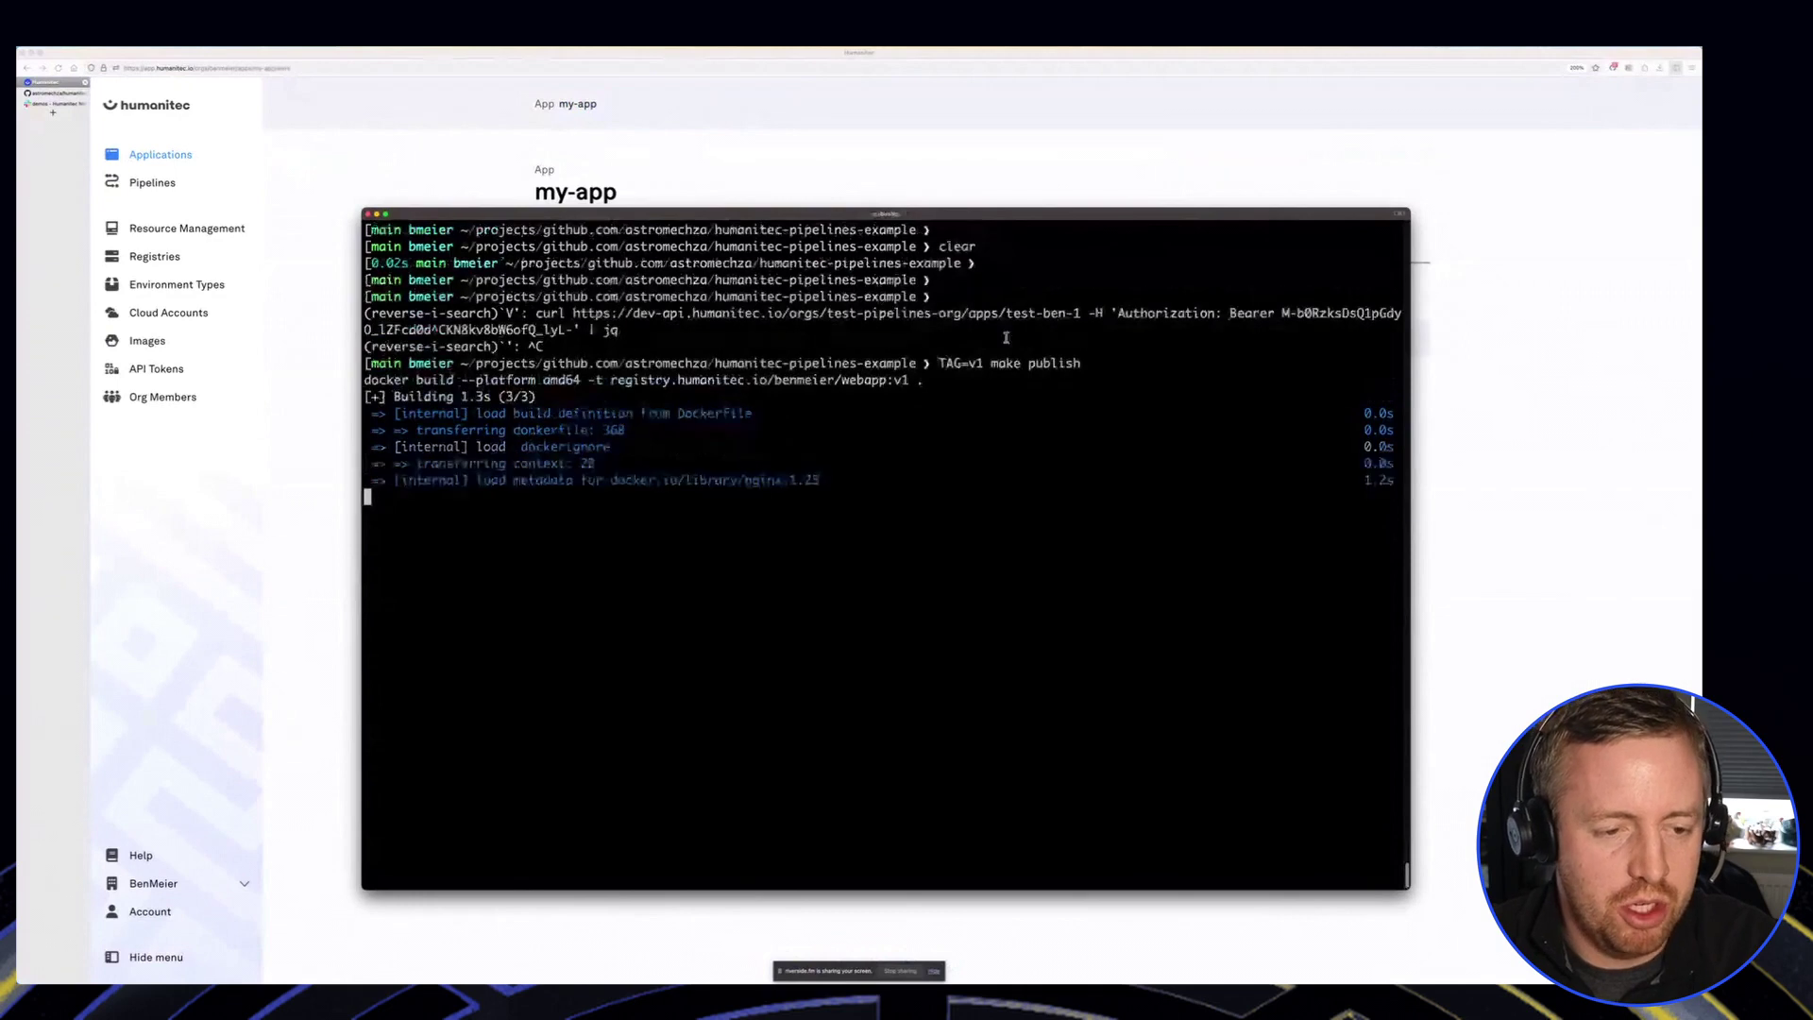
{"action": "scroll", "coordinate": [987, 353], "scroll_direction": "down", "scroll_amount": 1}
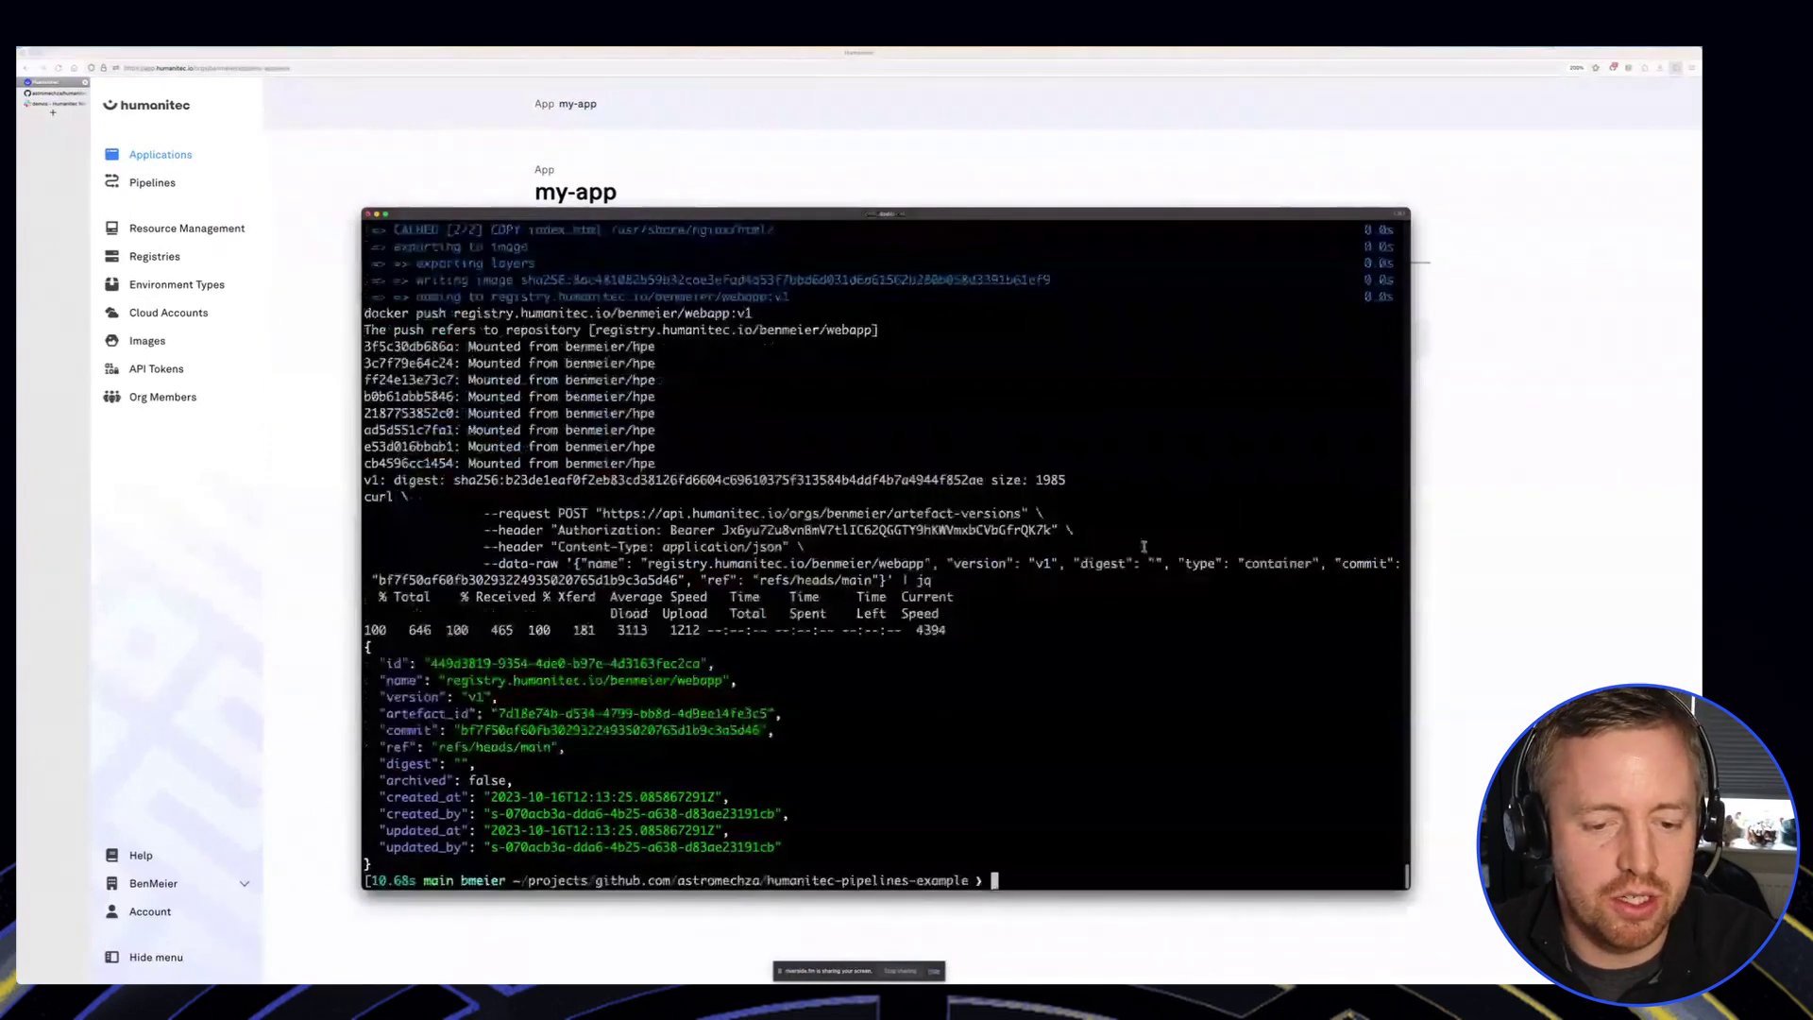
Step: Deploy my-app to development with the recalled score-humanitec delta --deploy command
{"action": "key", "text": "super+v"}
{"action": "key", "text": "Return"}
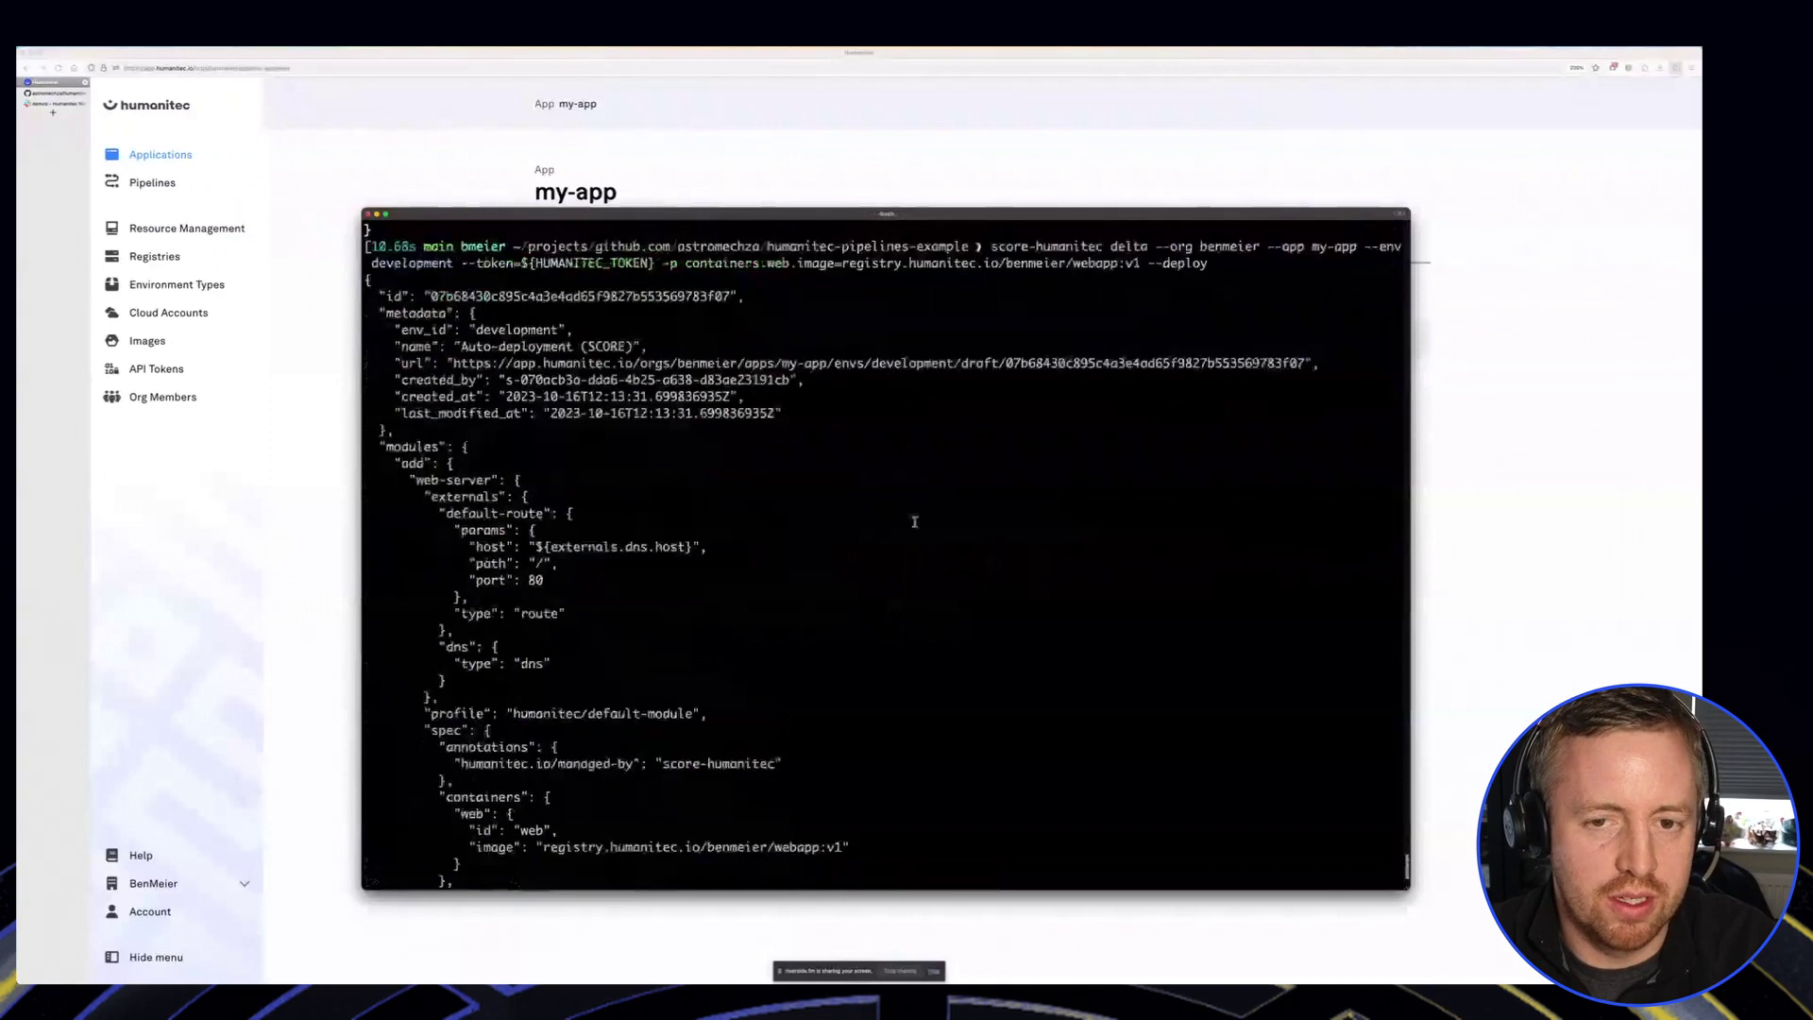
{"action": "scroll", "coordinate": [914, 521], "scroll_direction": "up", "scroll_amount": 1}
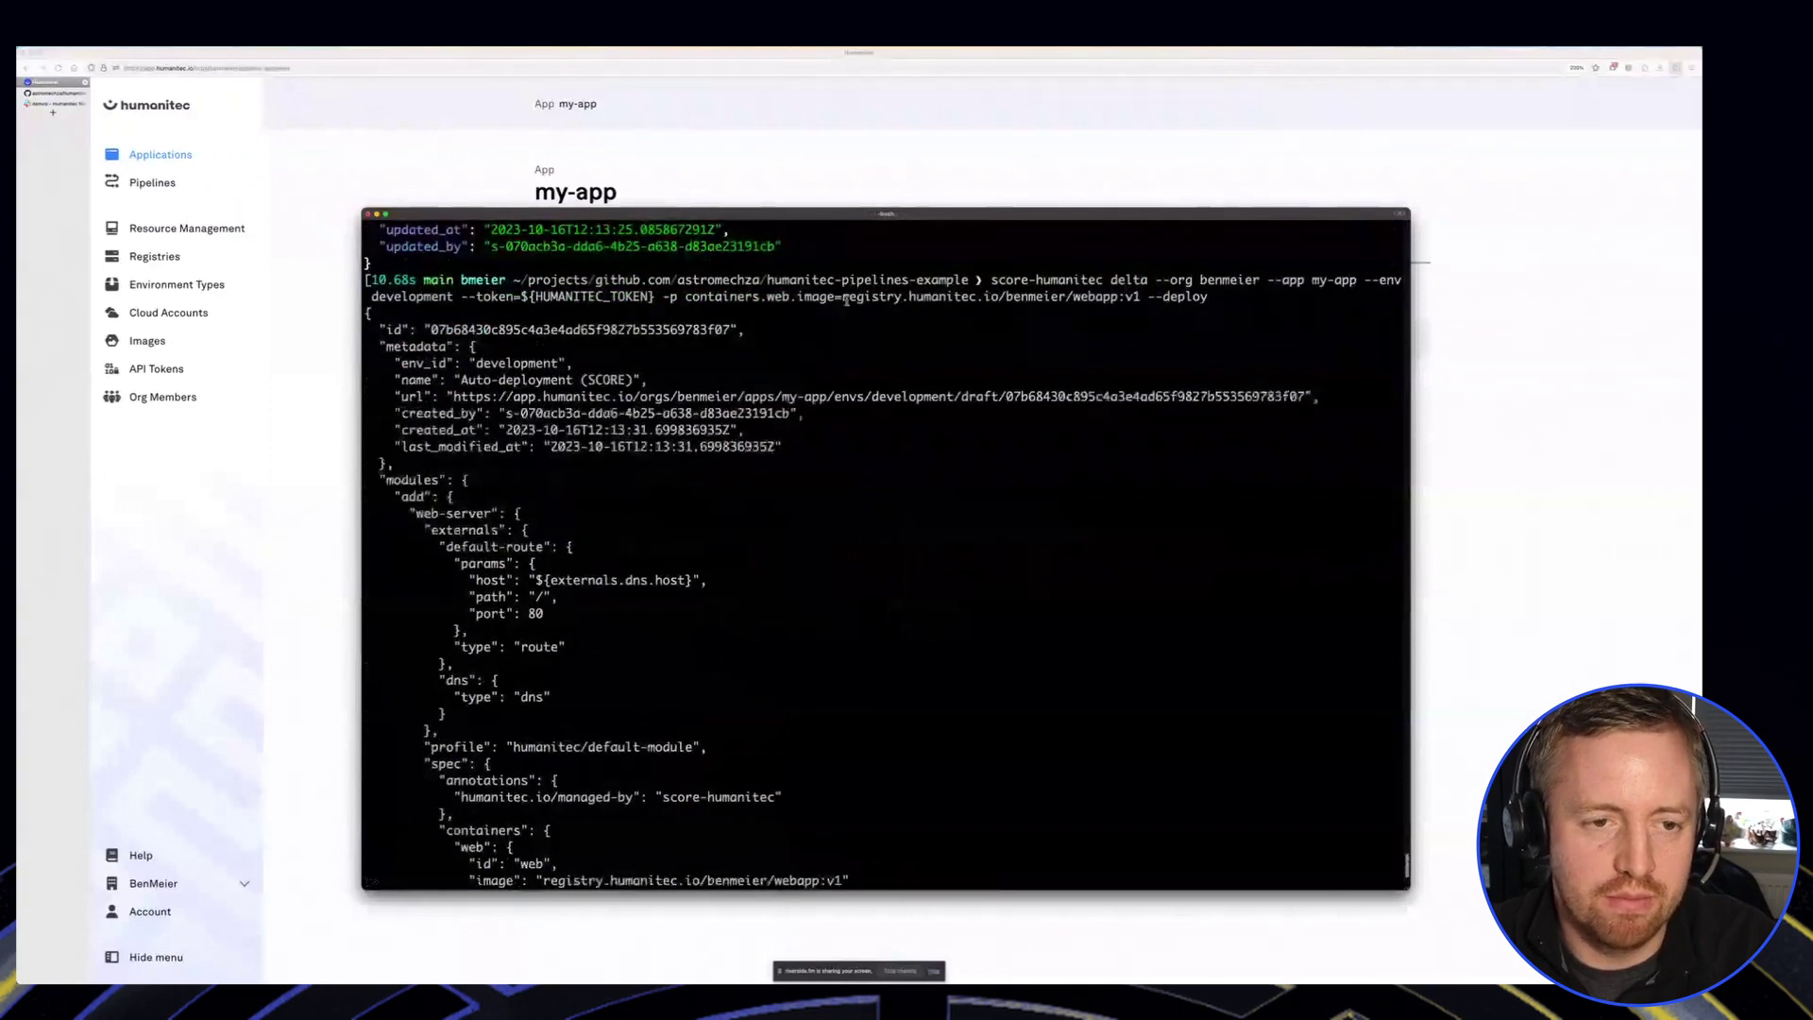
{"action": "left_click_drag", "start_coordinate": [678, 296], "coordinate": [1144, 297]}
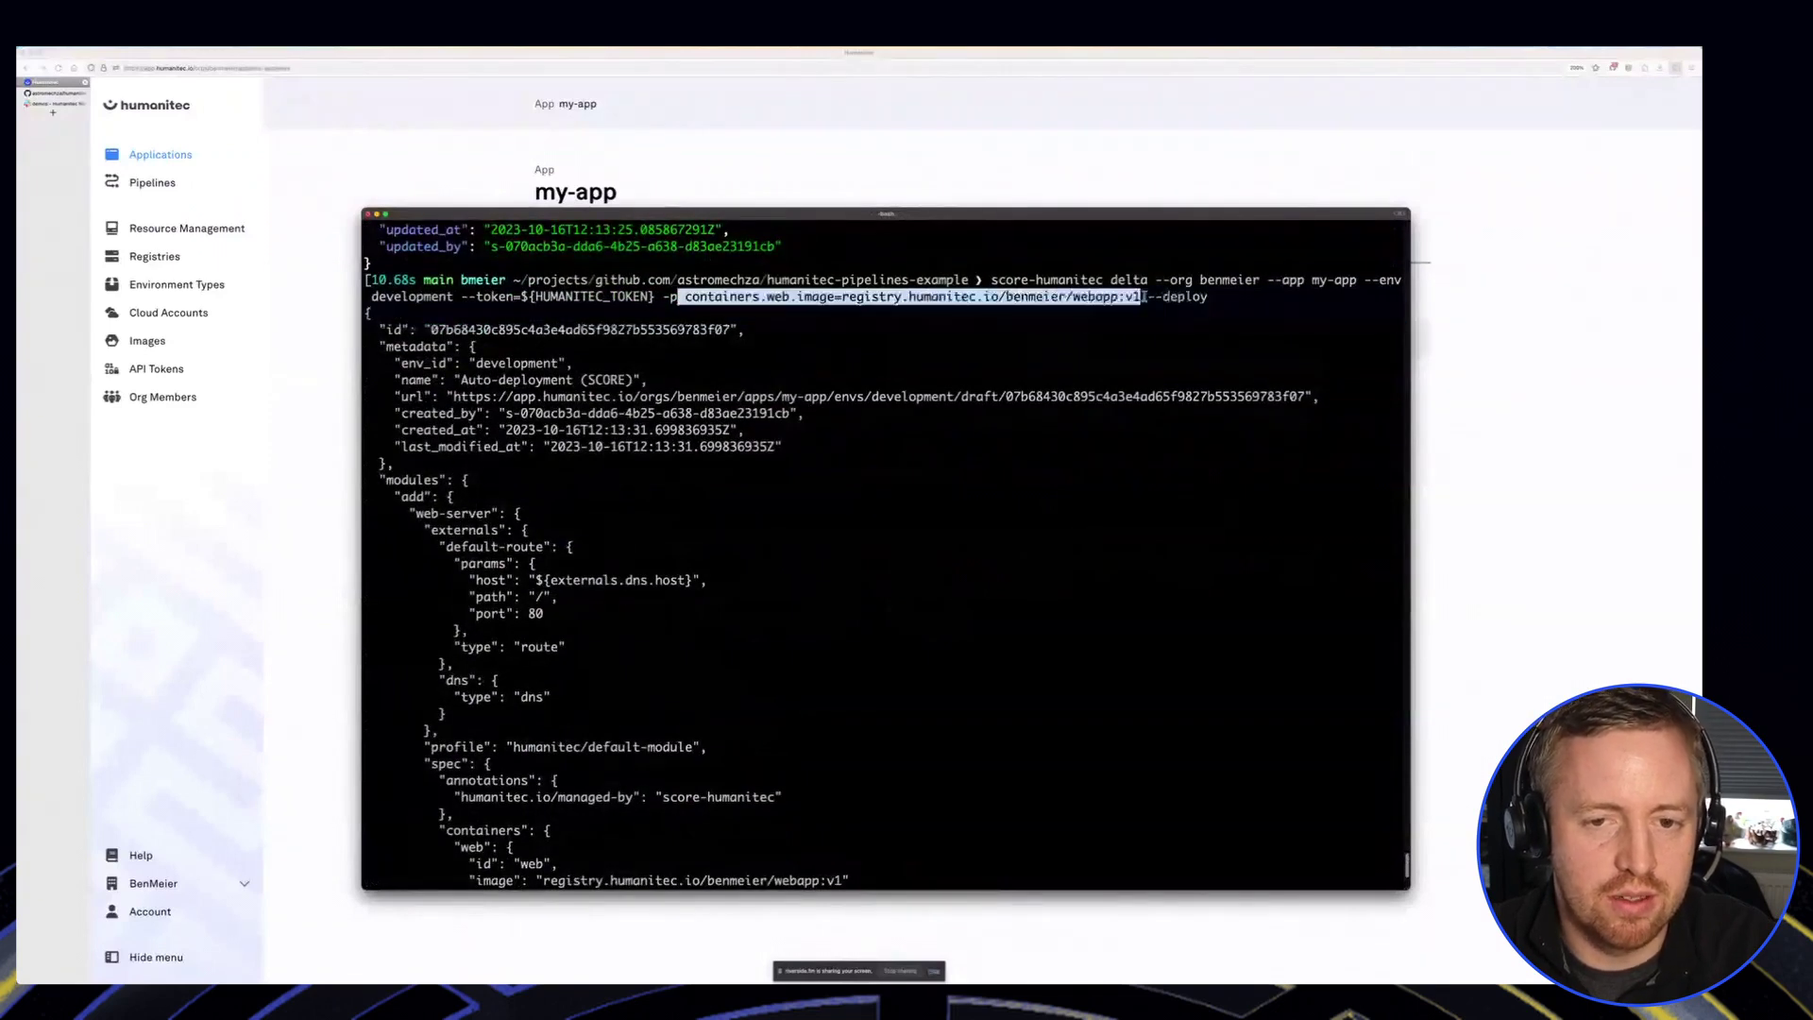
{"action": "left_click", "coordinate": [1123, 281]}
{"action": "left_click", "coordinate": [878, 176]}
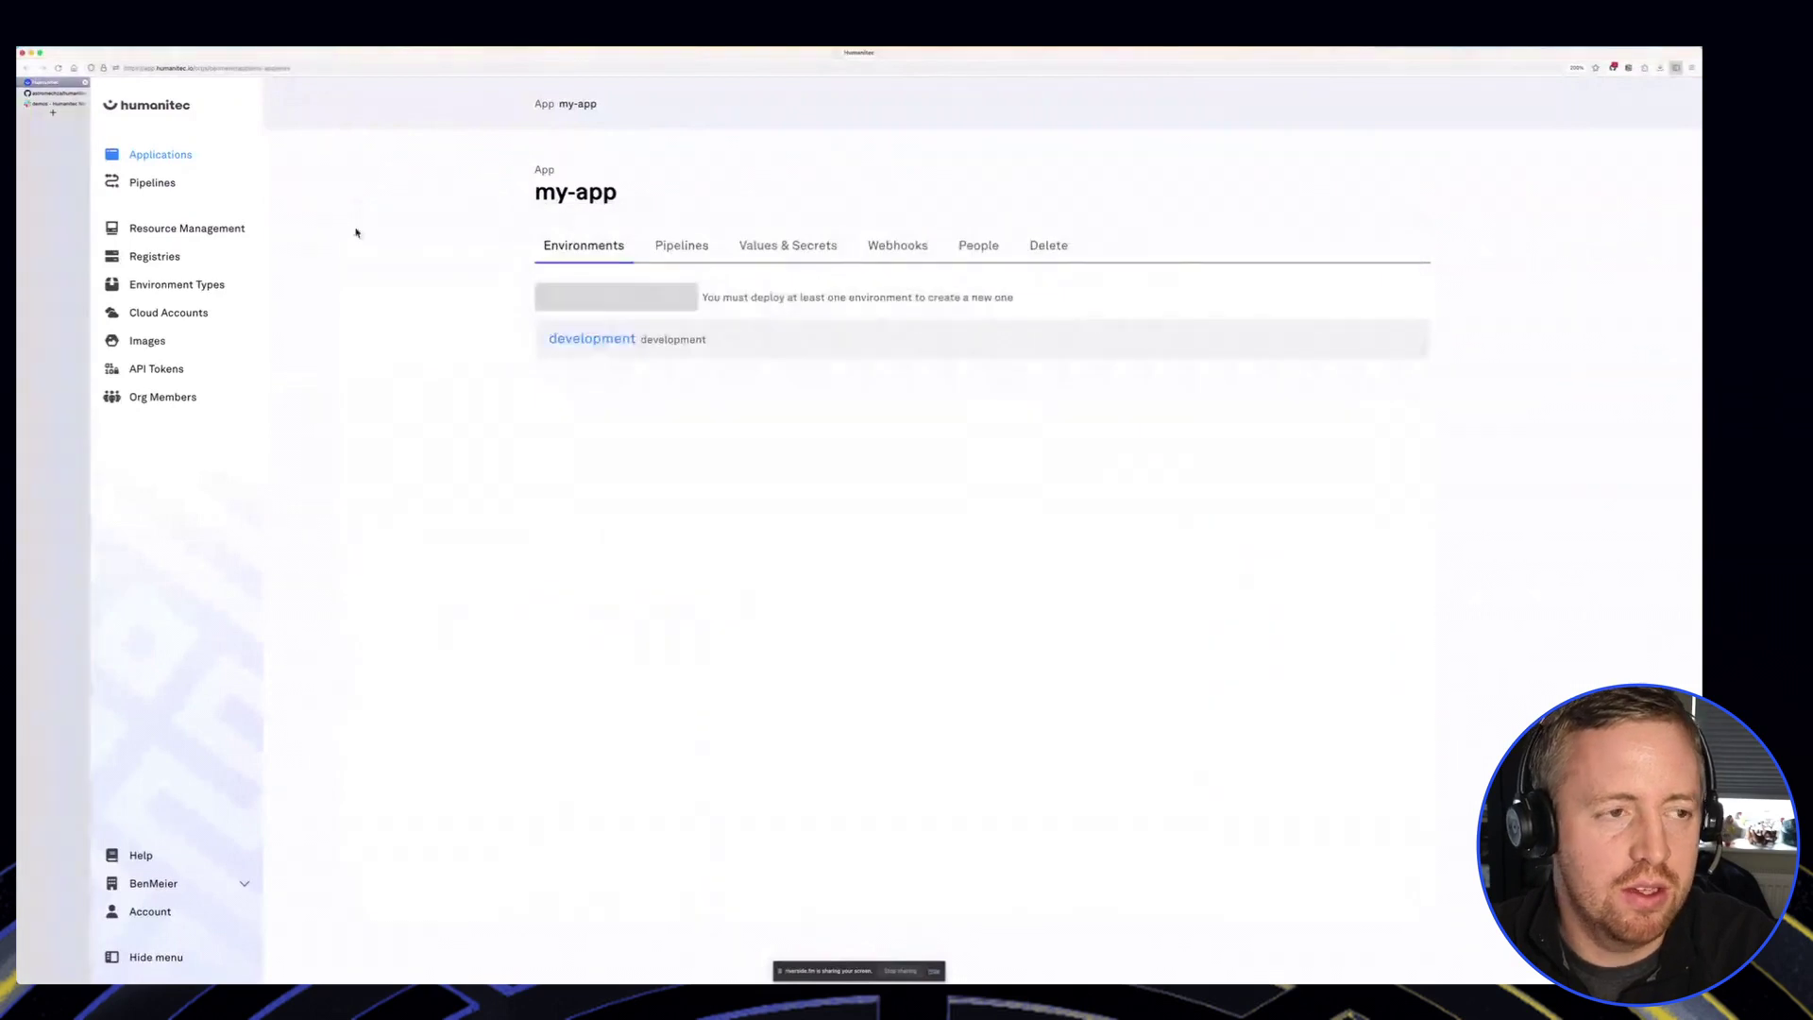
{"action": "left_click", "coordinate": [572, 339]}
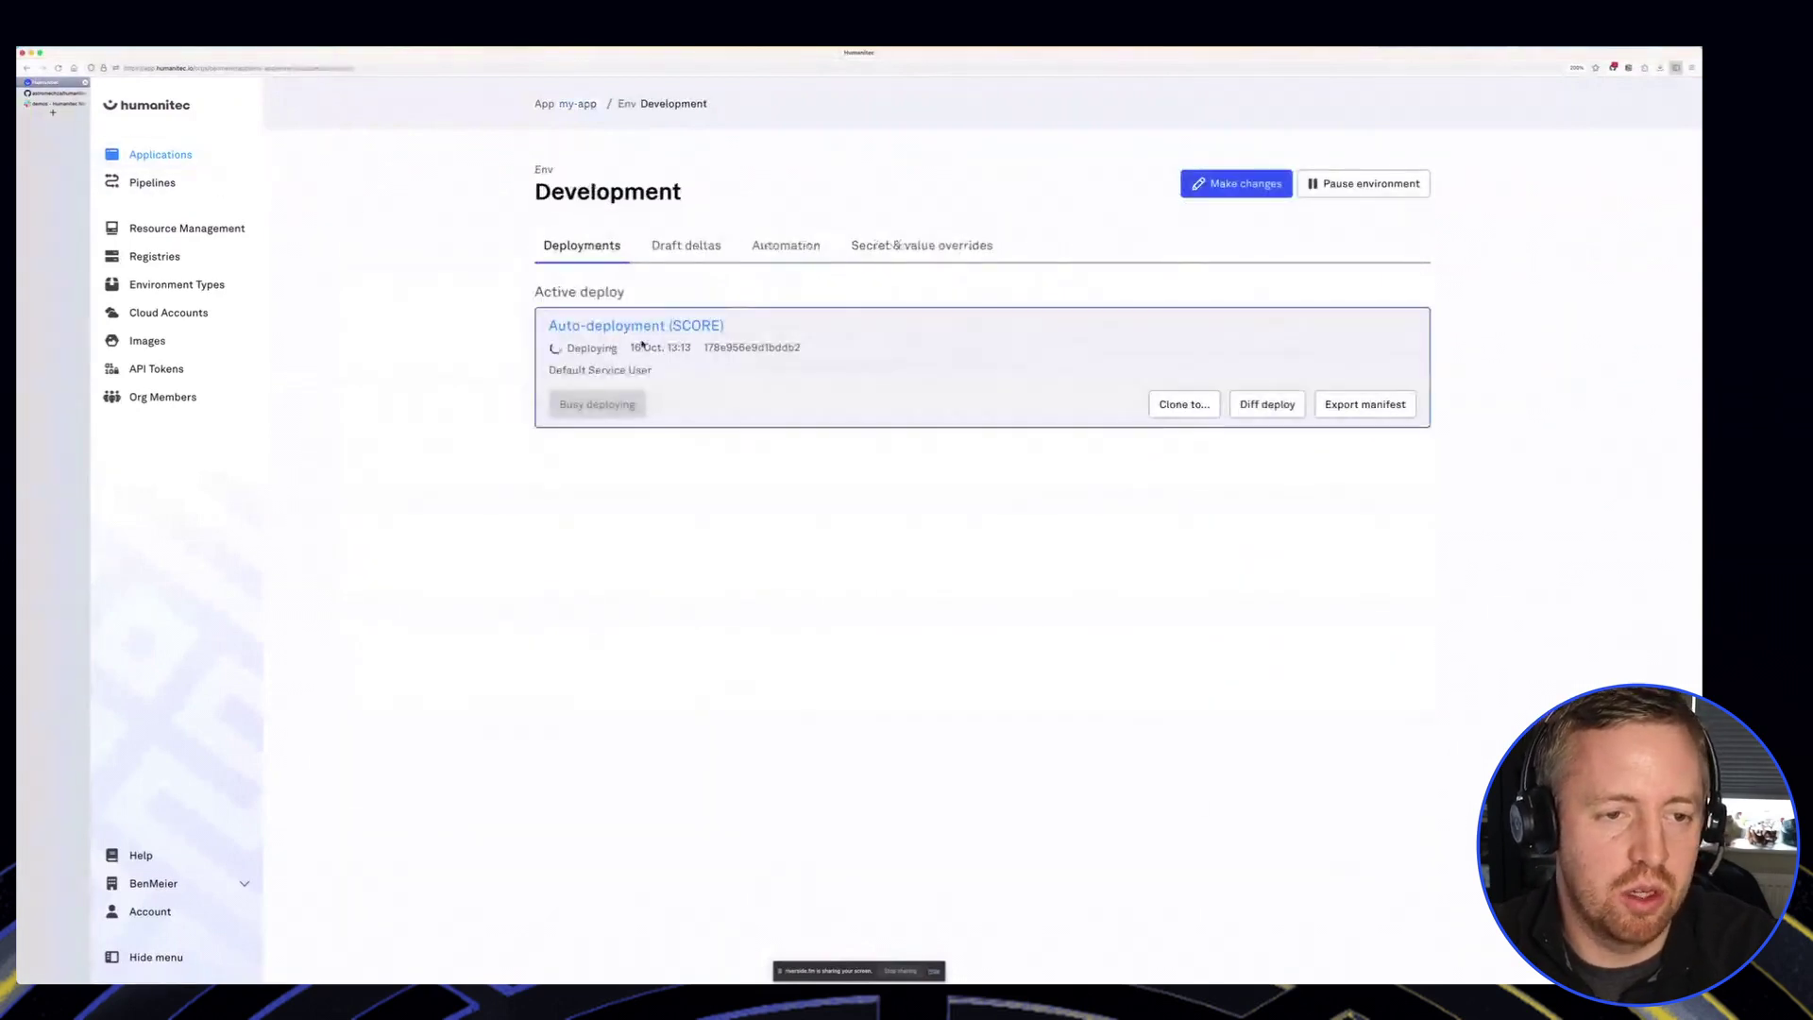
{"action": "left_click", "coordinate": [646, 327]}
{"action": "left_click", "coordinate": [641, 368]}
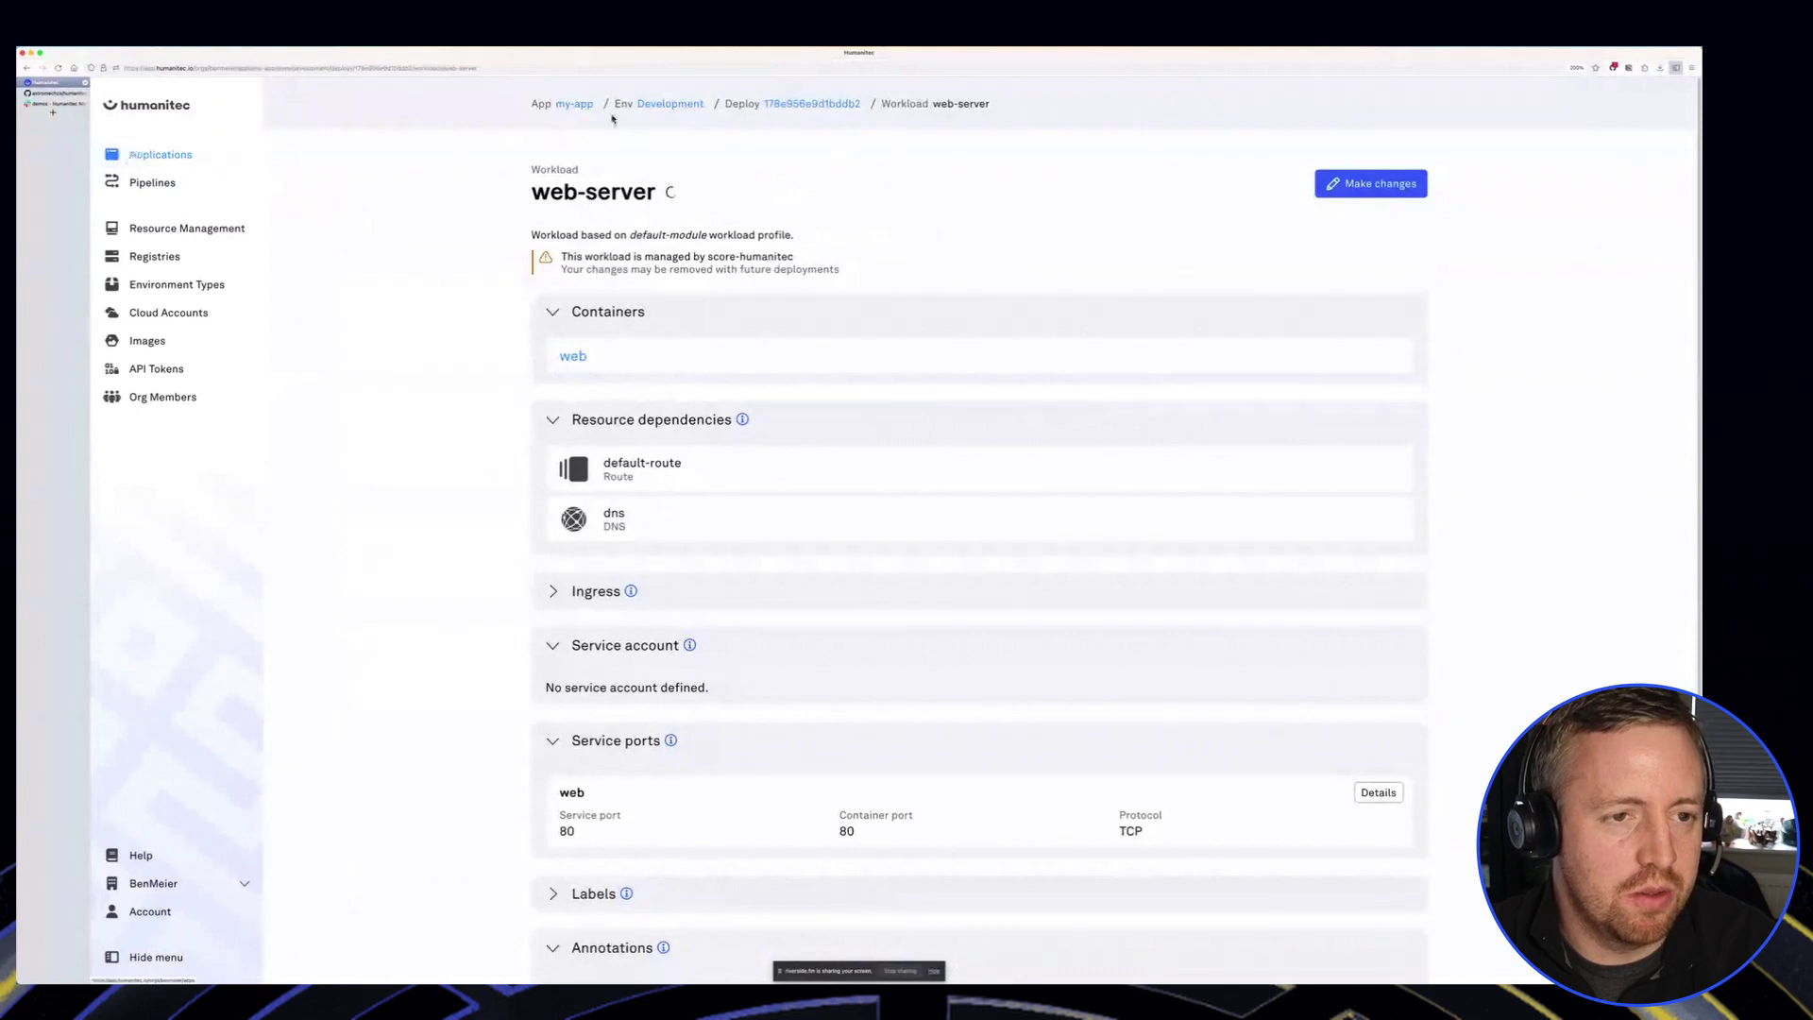
{"action": "left_click", "coordinate": [666, 103]}
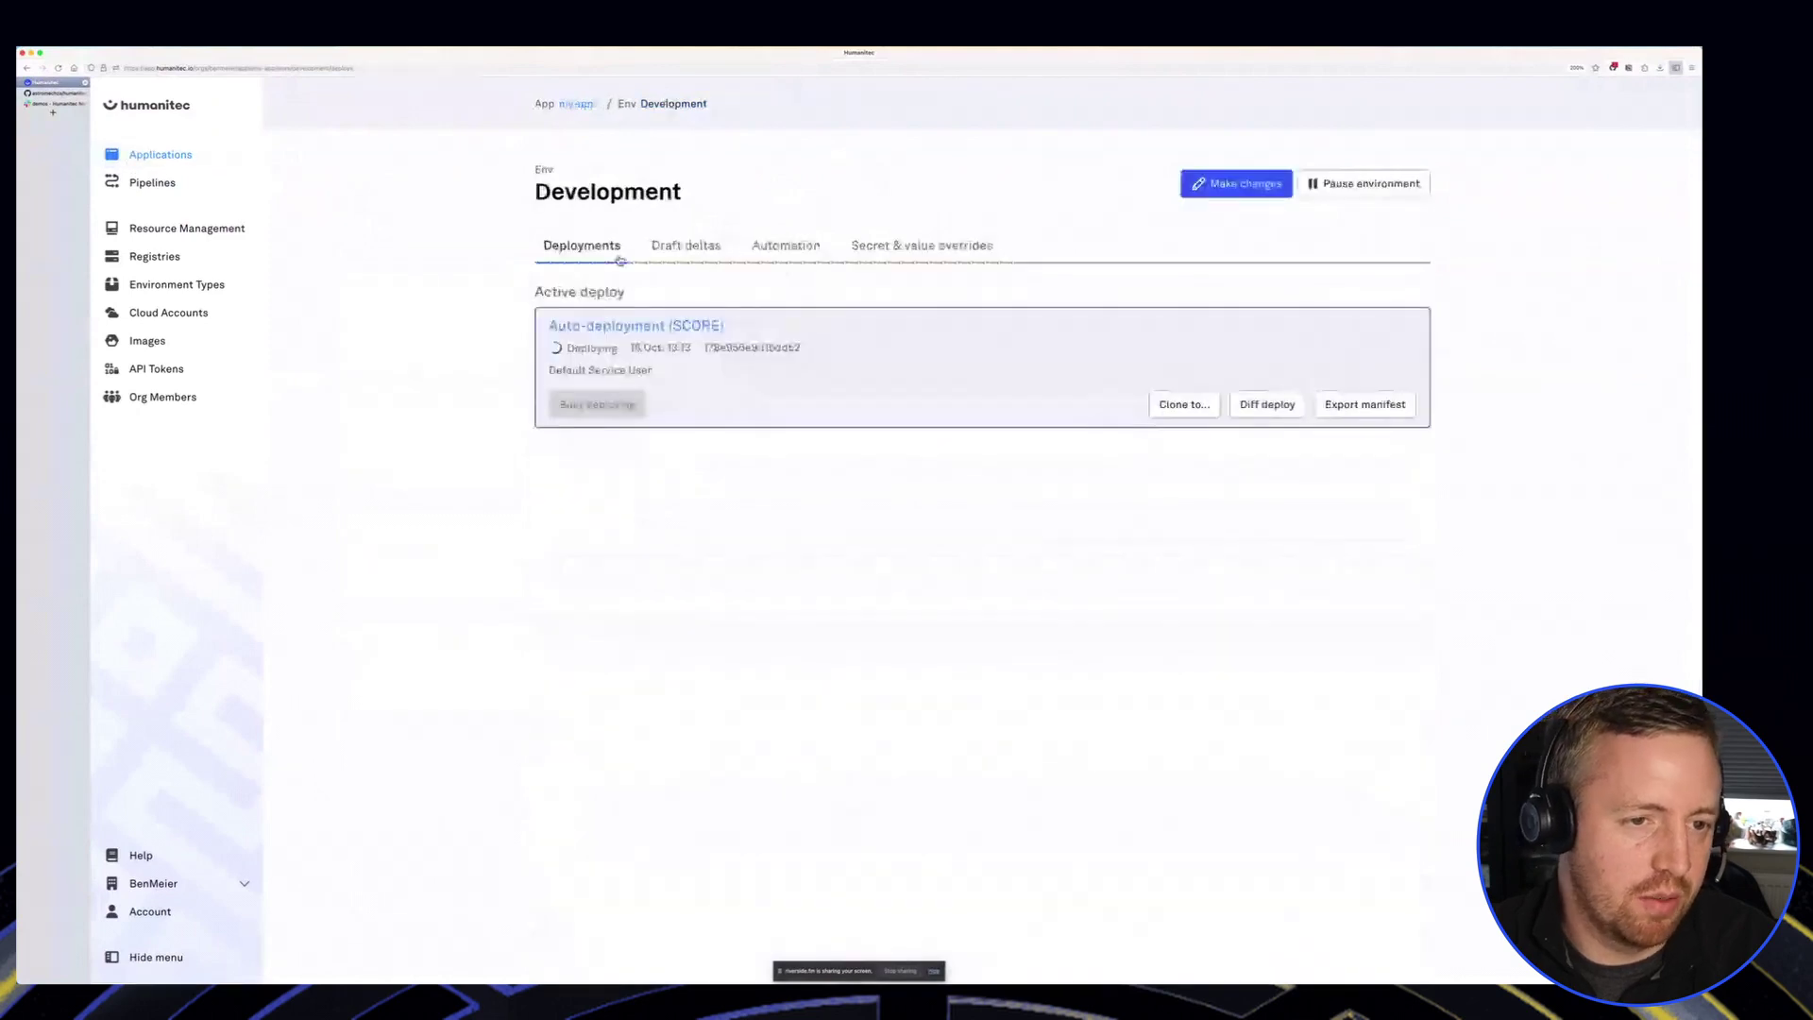
{"action": "left_click", "coordinate": [587, 103]}
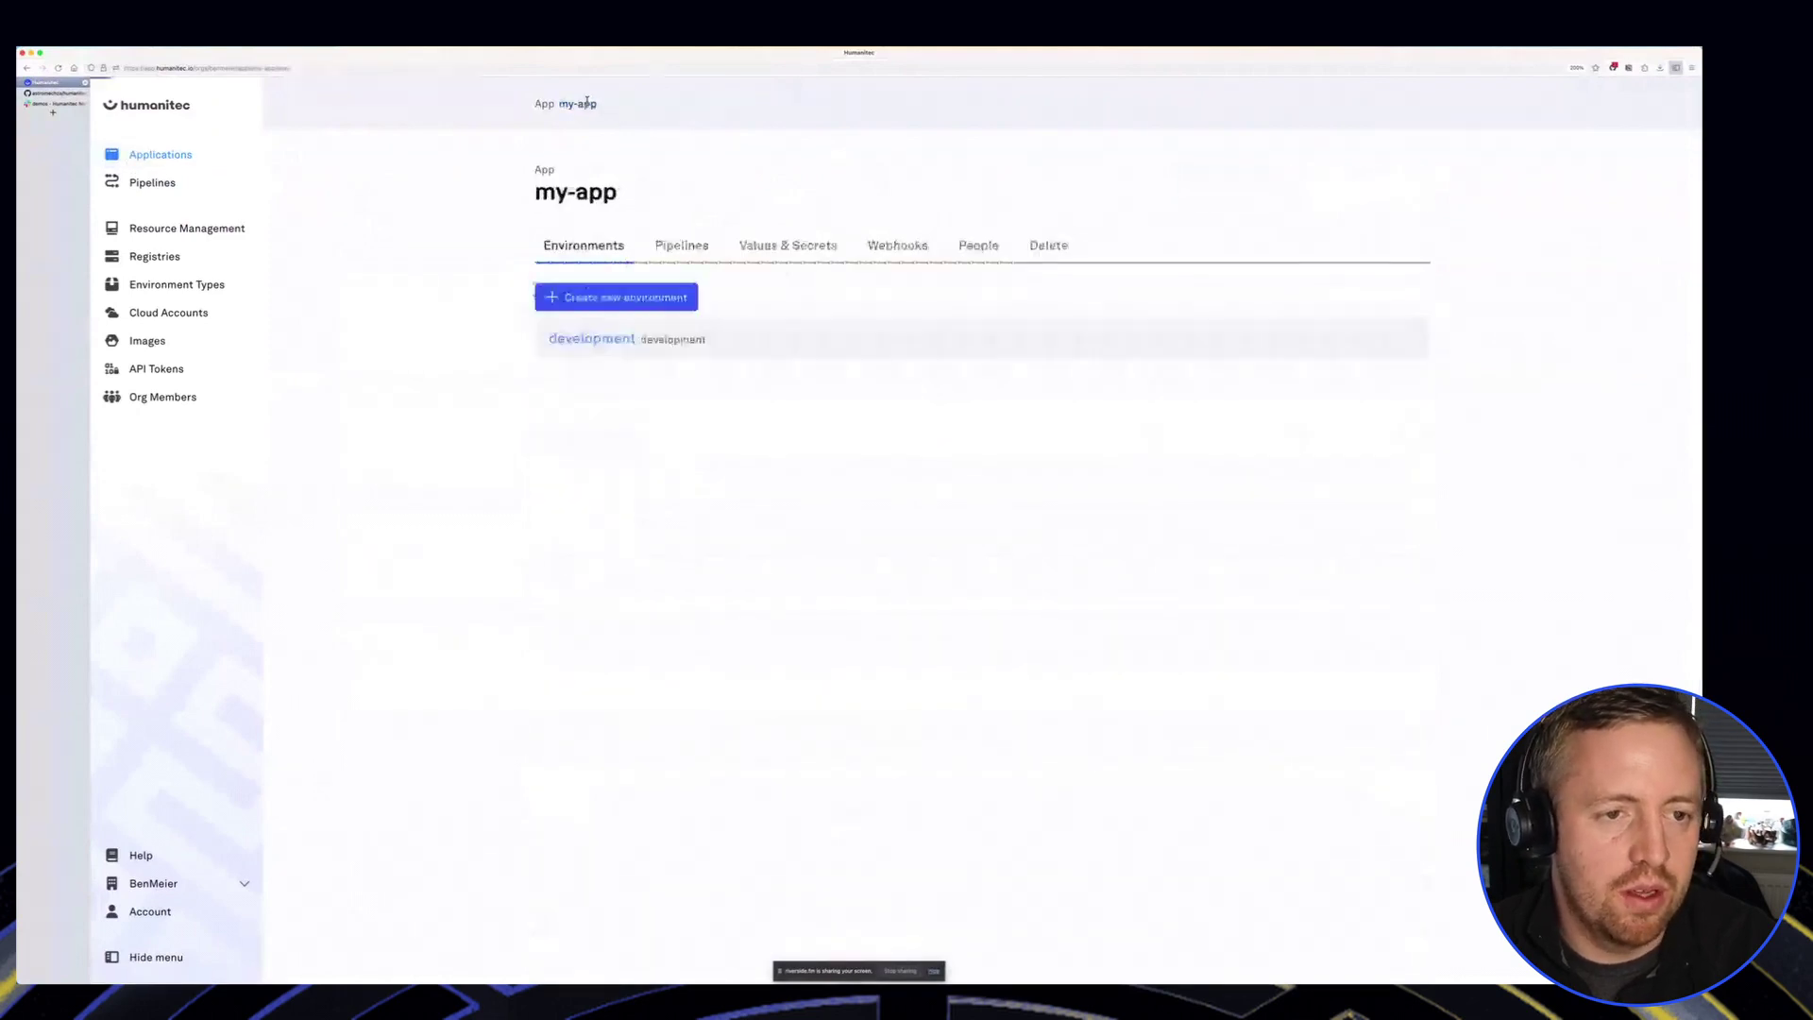
Step: Add a new environment named production to my-app
{"action": "left_click", "coordinate": [616, 297]}
{"action": "left_click", "coordinate": [885, 554]}
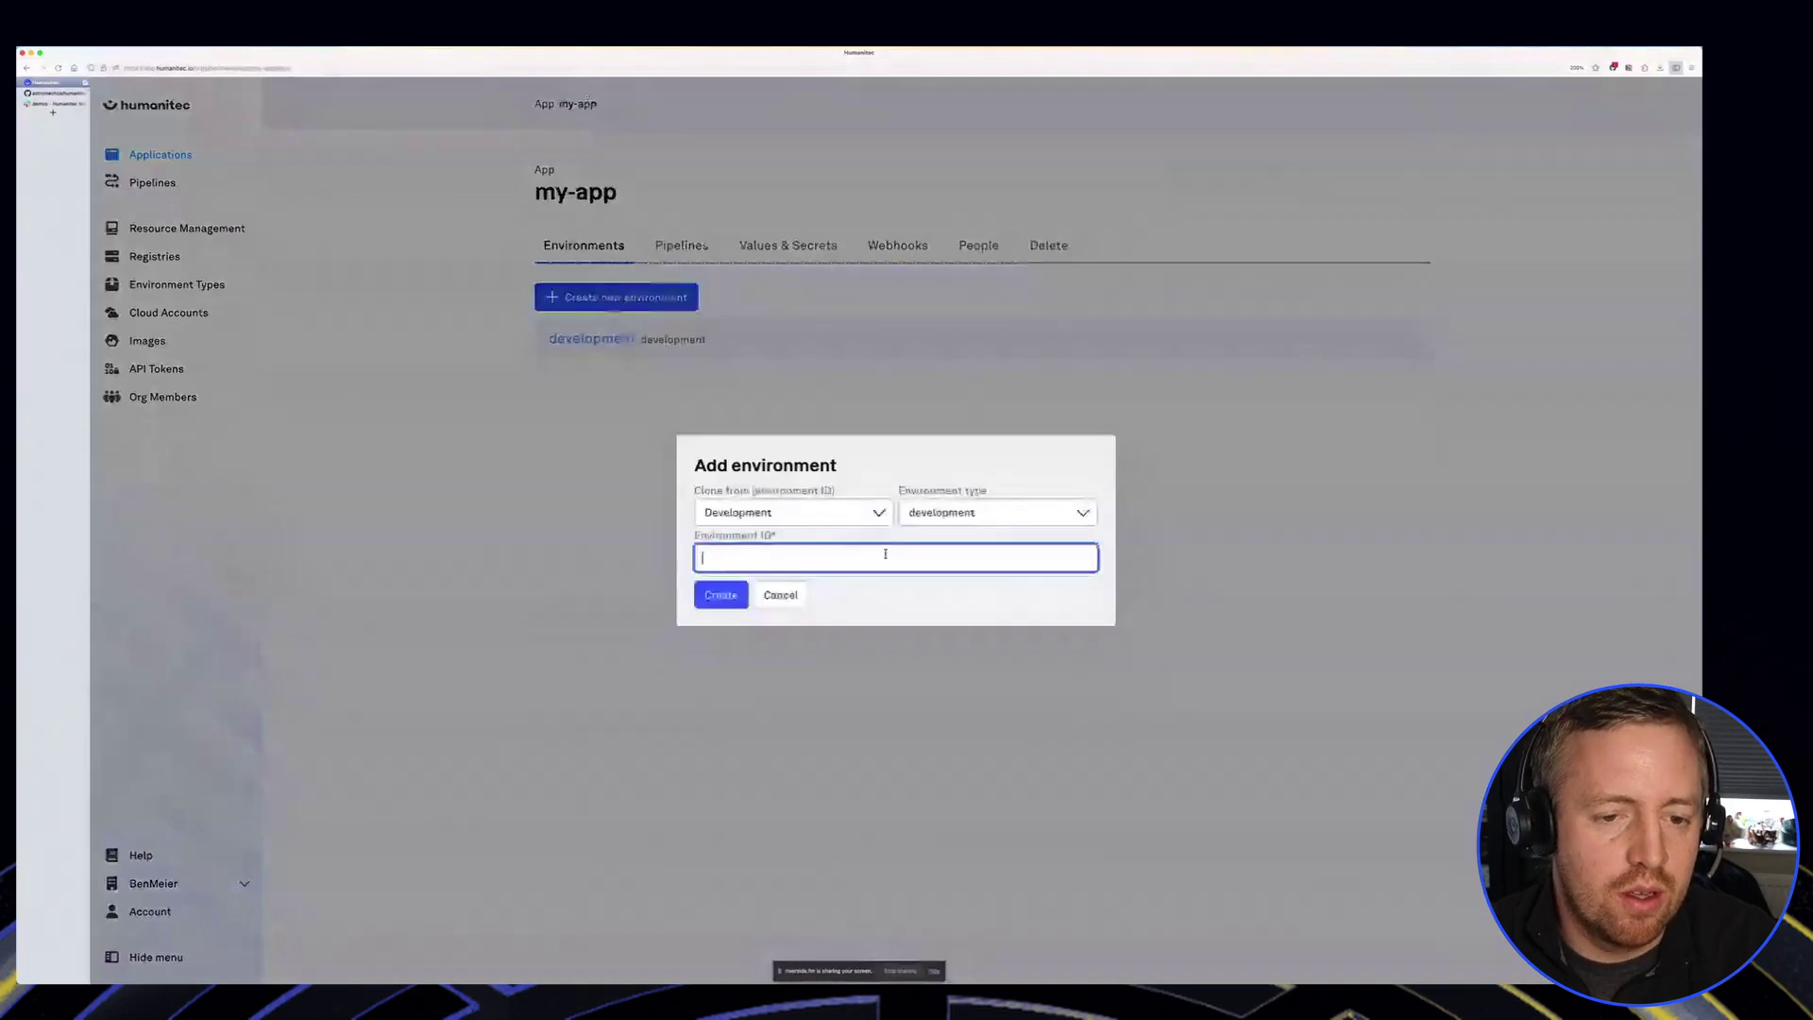
{"action": "type", "text": "production"}
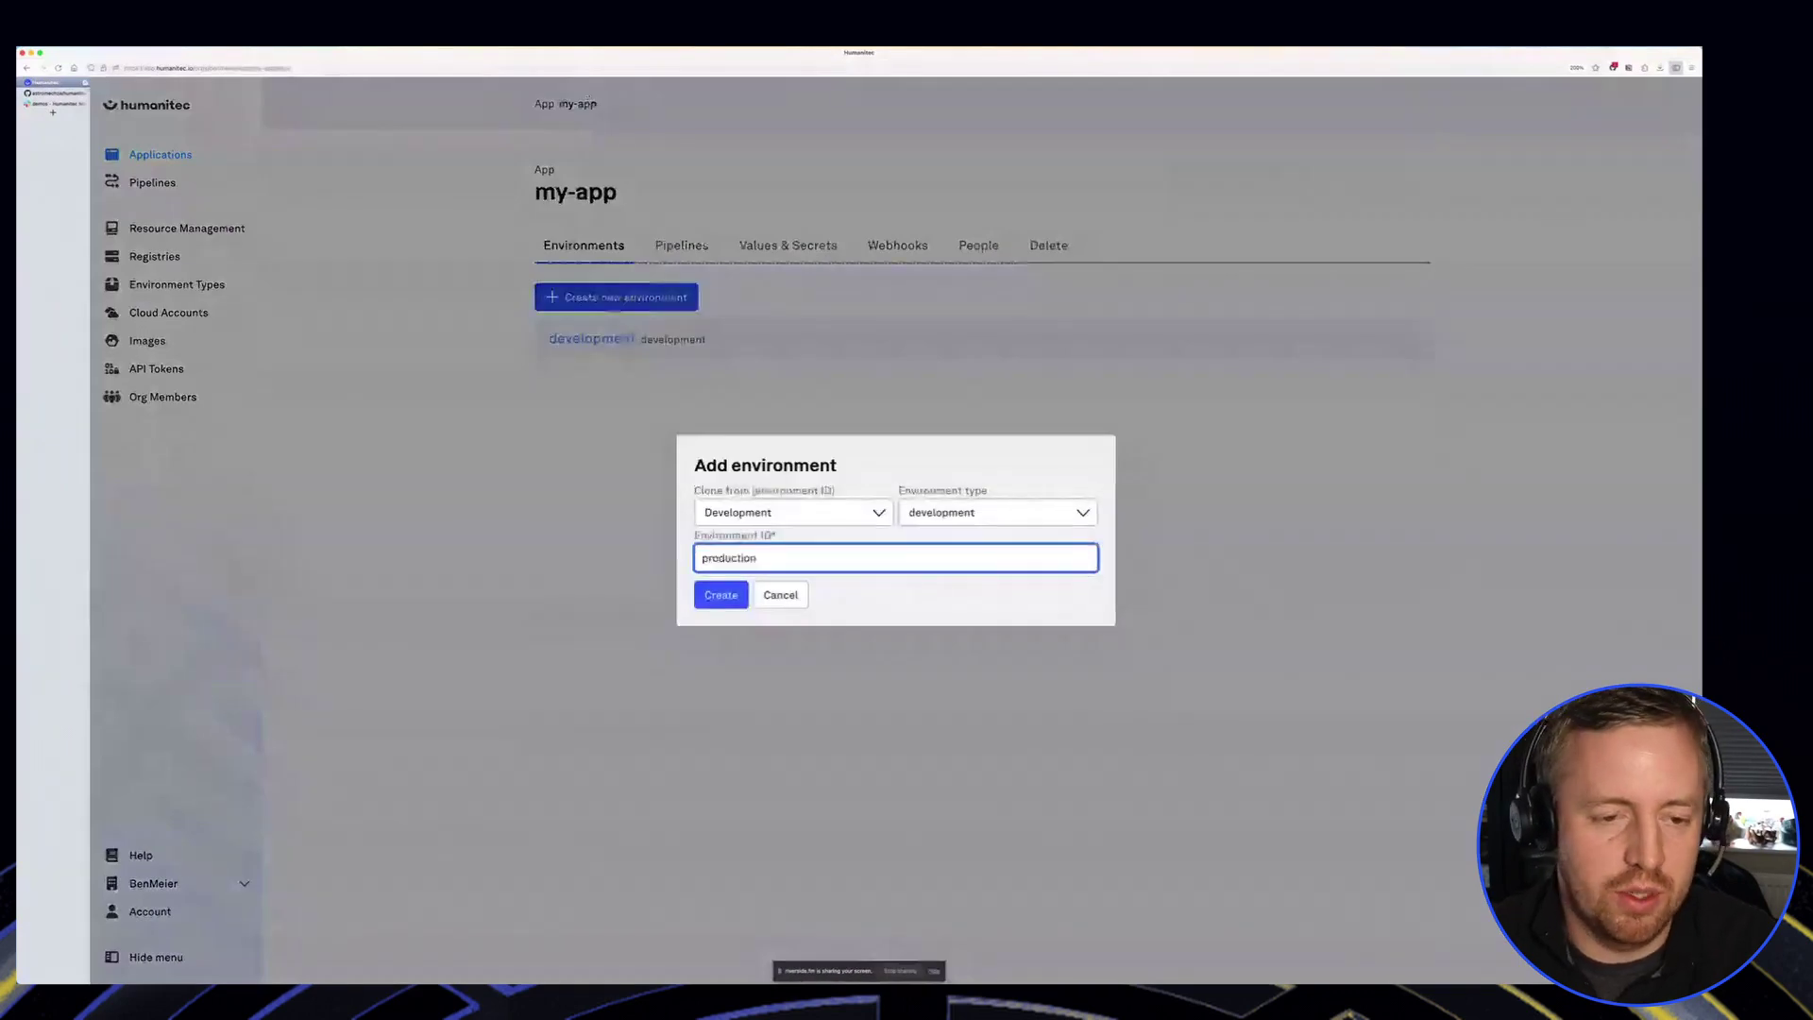
{"action": "left_click", "coordinate": [720, 595]}
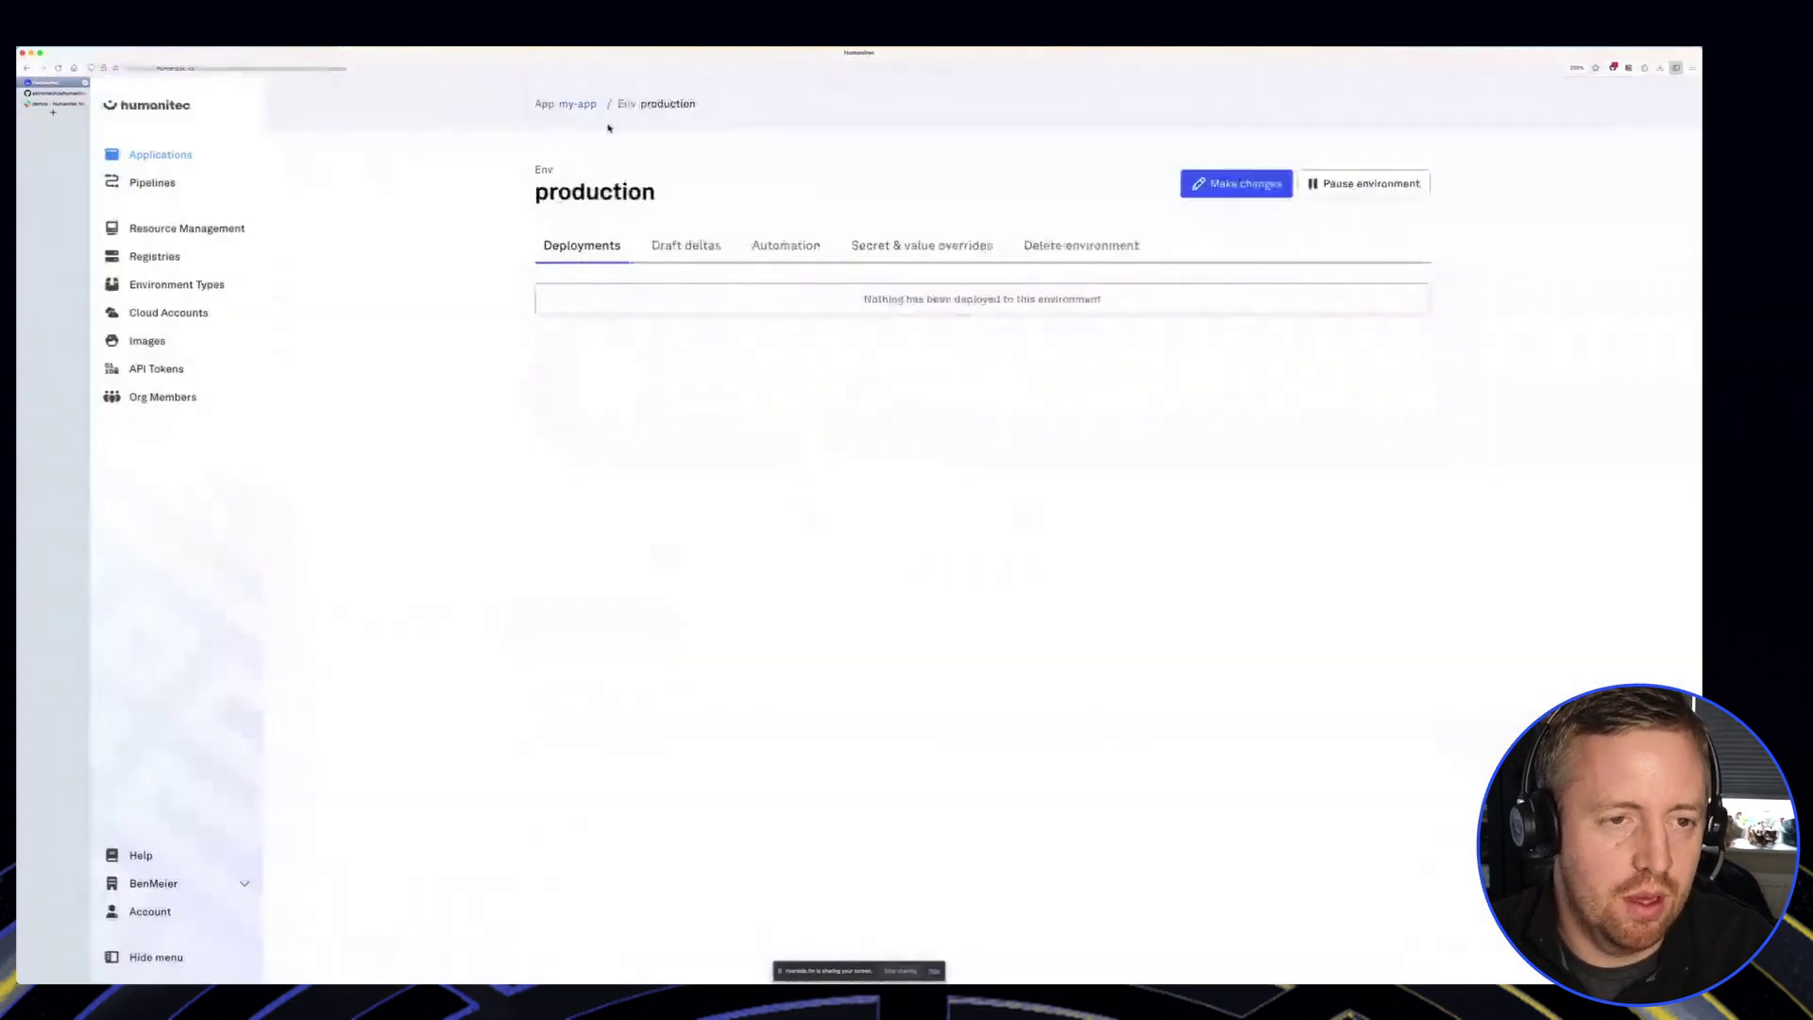
Step: Review and deploy a draft to production through the Deploy Pipeline
{"action": "left_click", "coordinate": [1228, 183]}
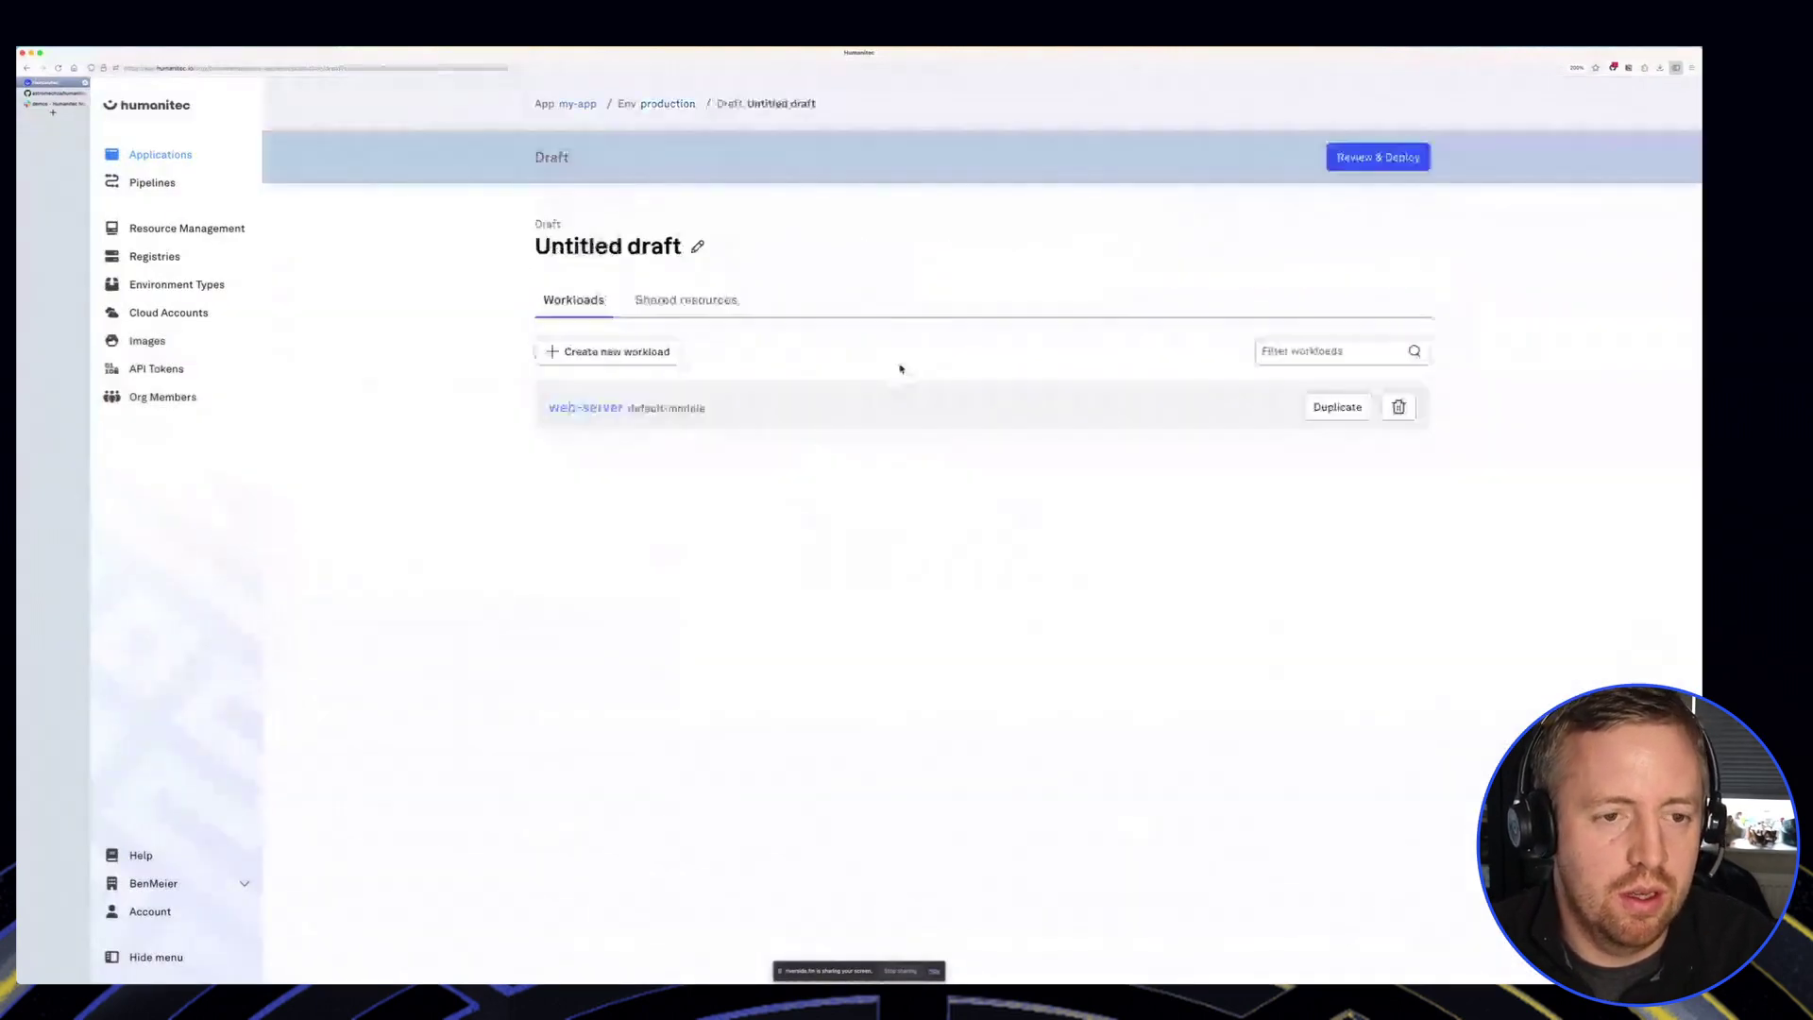
{"action": "left_click", "coordinate": [1341, 160]}
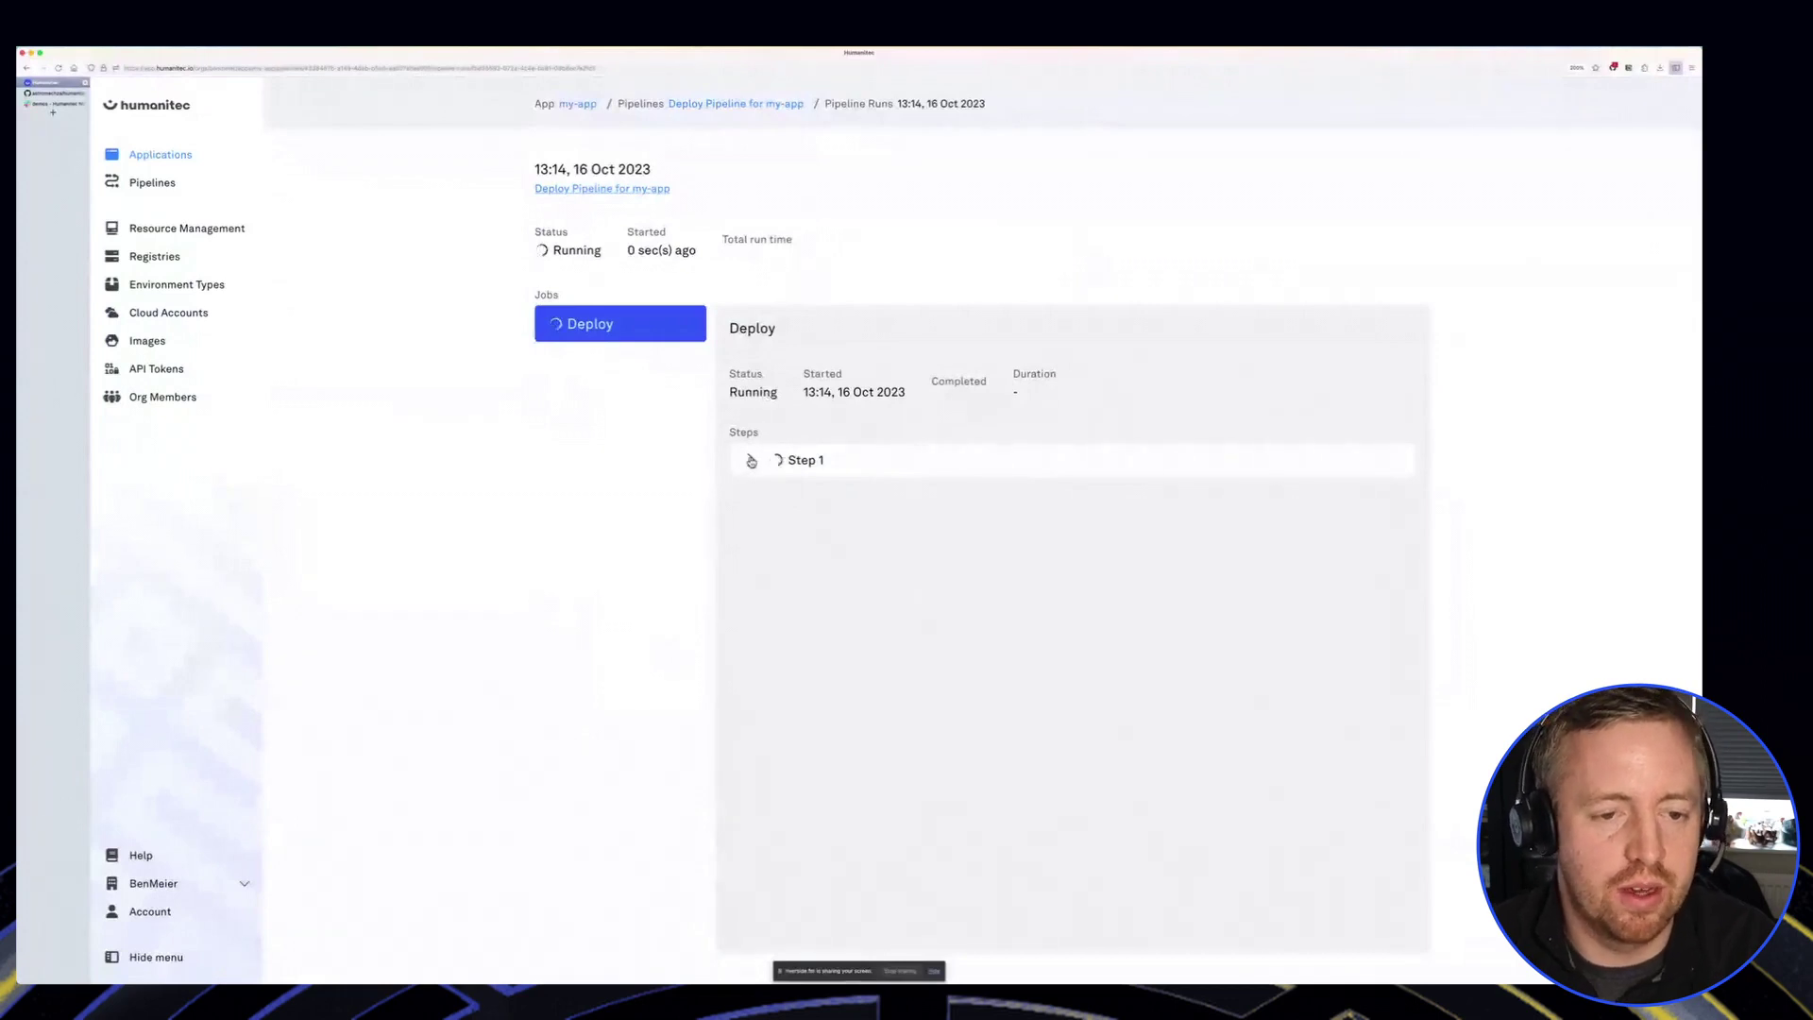
{"action": "left_click", "coordinate": [578, 105]}
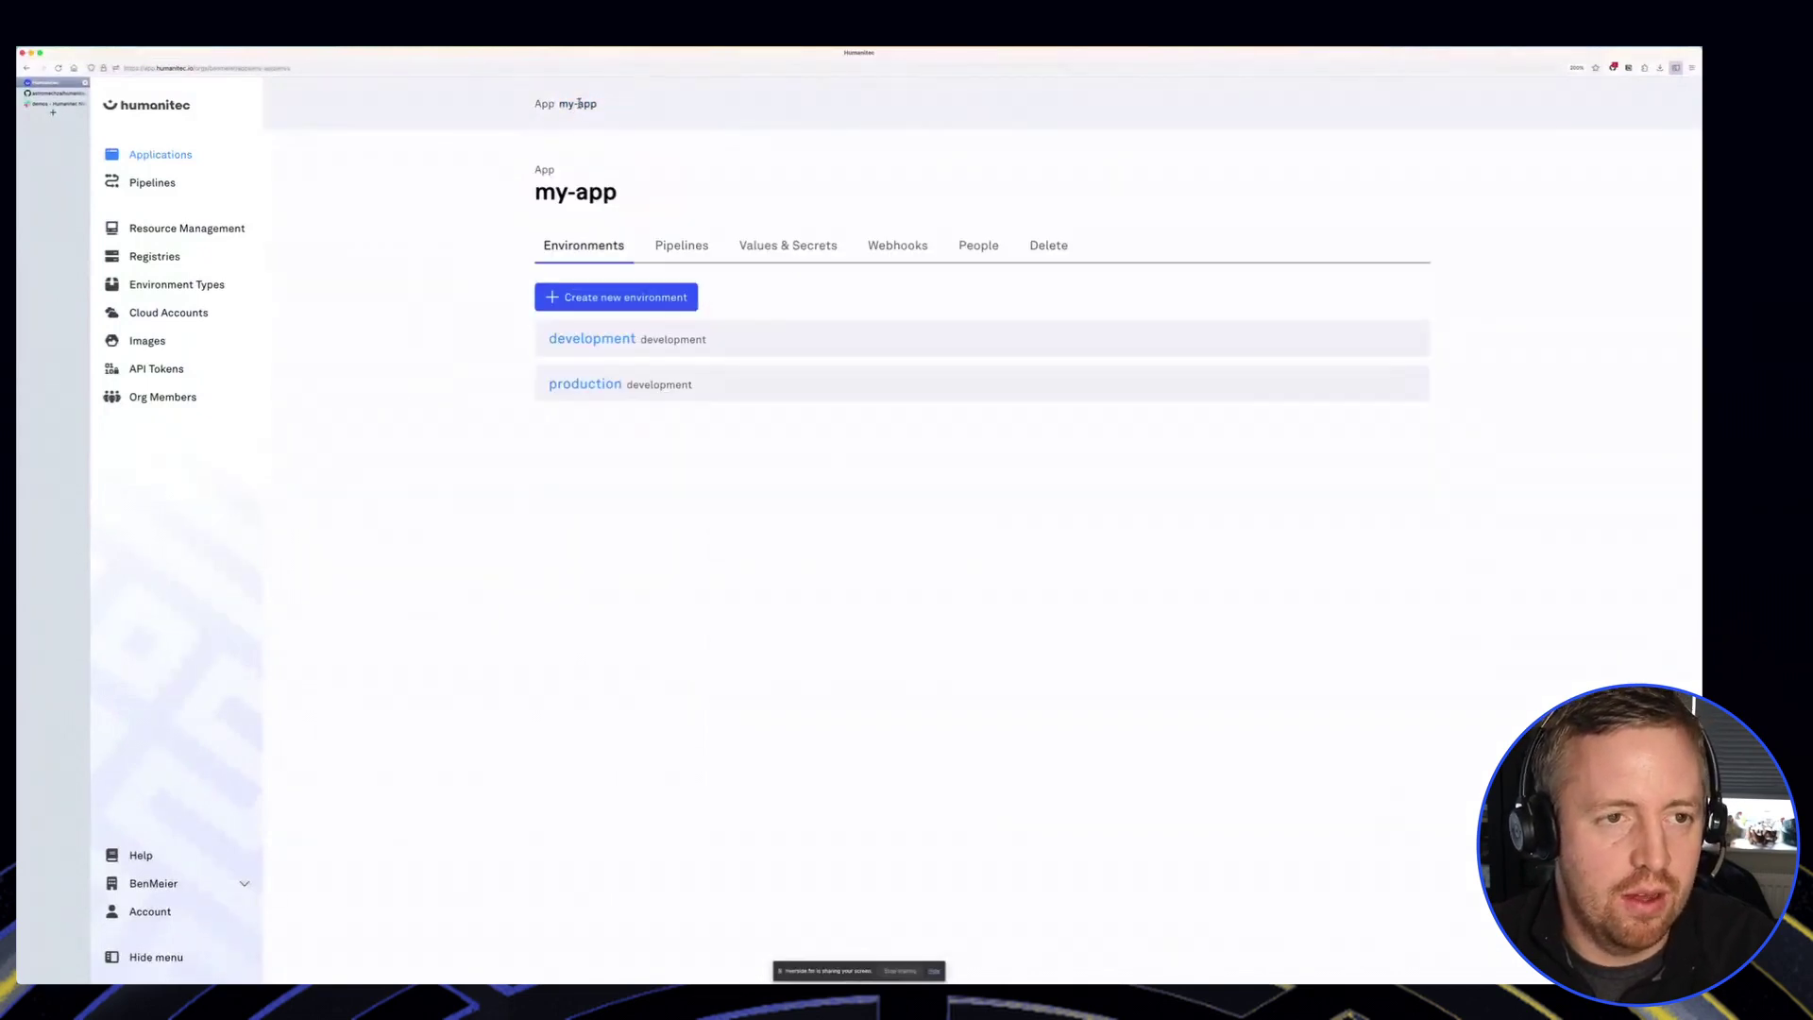
Step: Open the development Auto-deployment's web-server workload and refresh it to show Healthy
{"action": "left_click", "coordinate": [608, 339]}
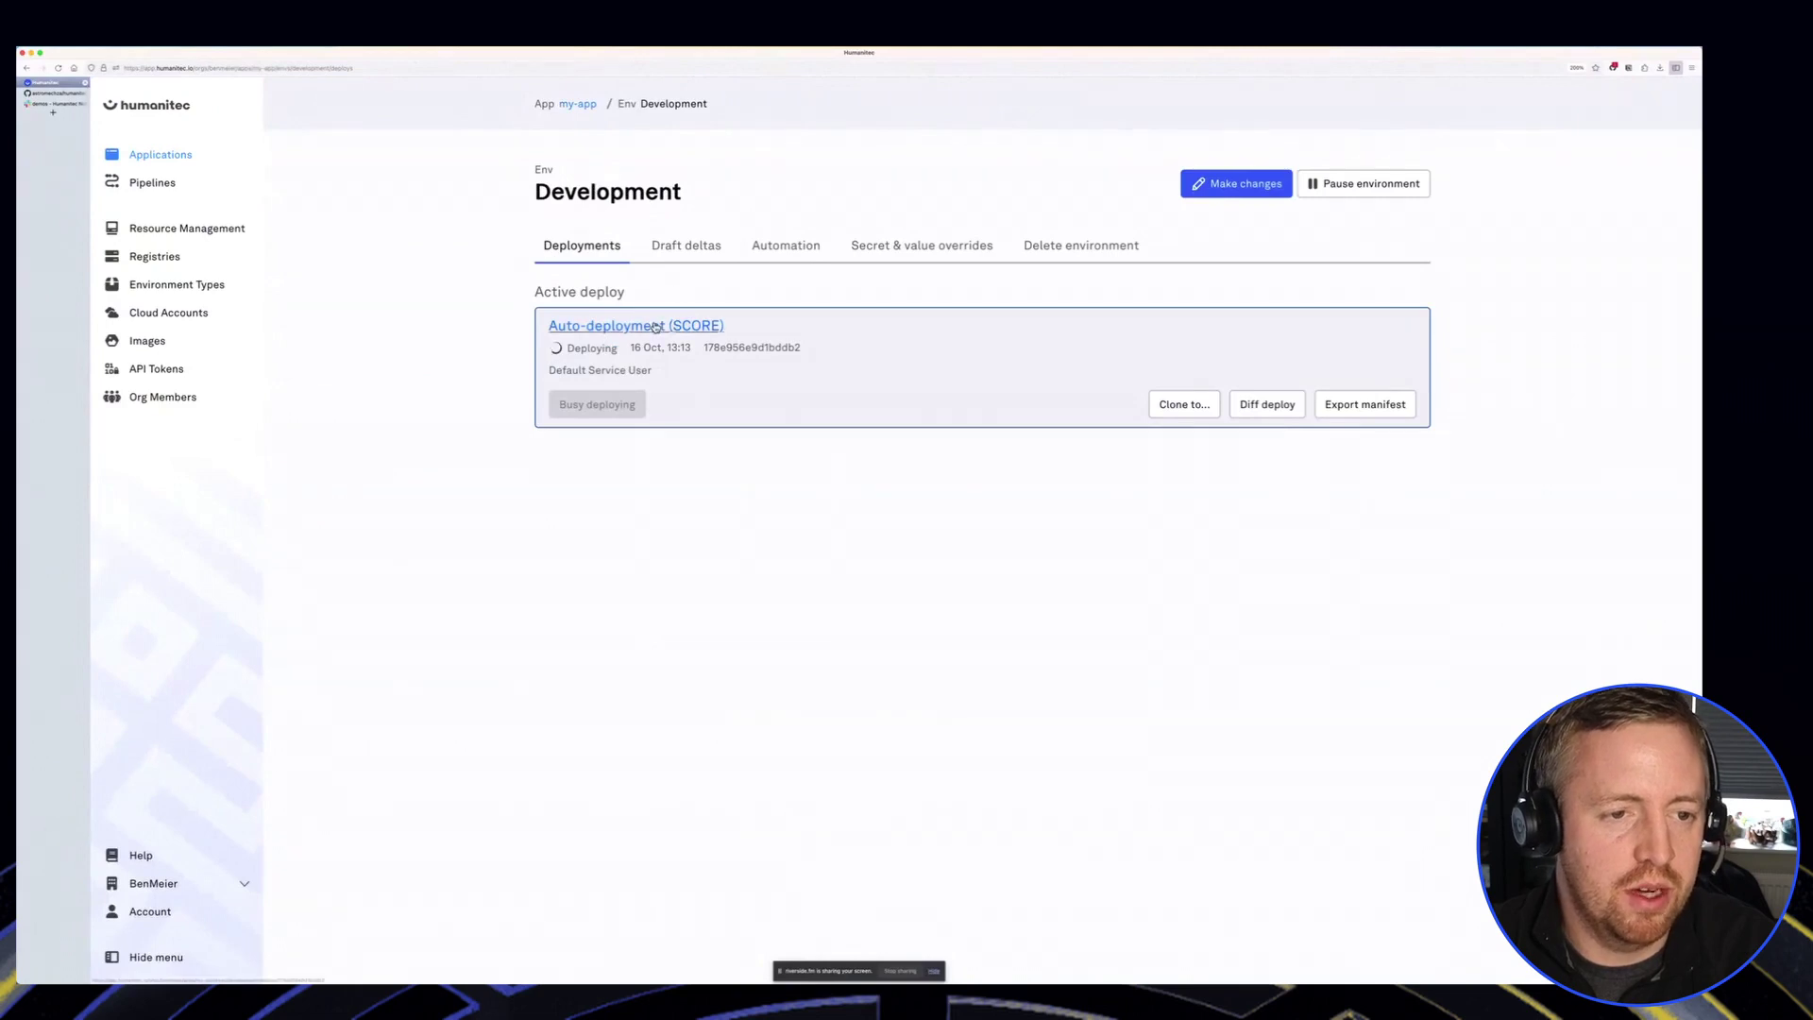
{"action": "left_click", "coordinate": [653, 325]}
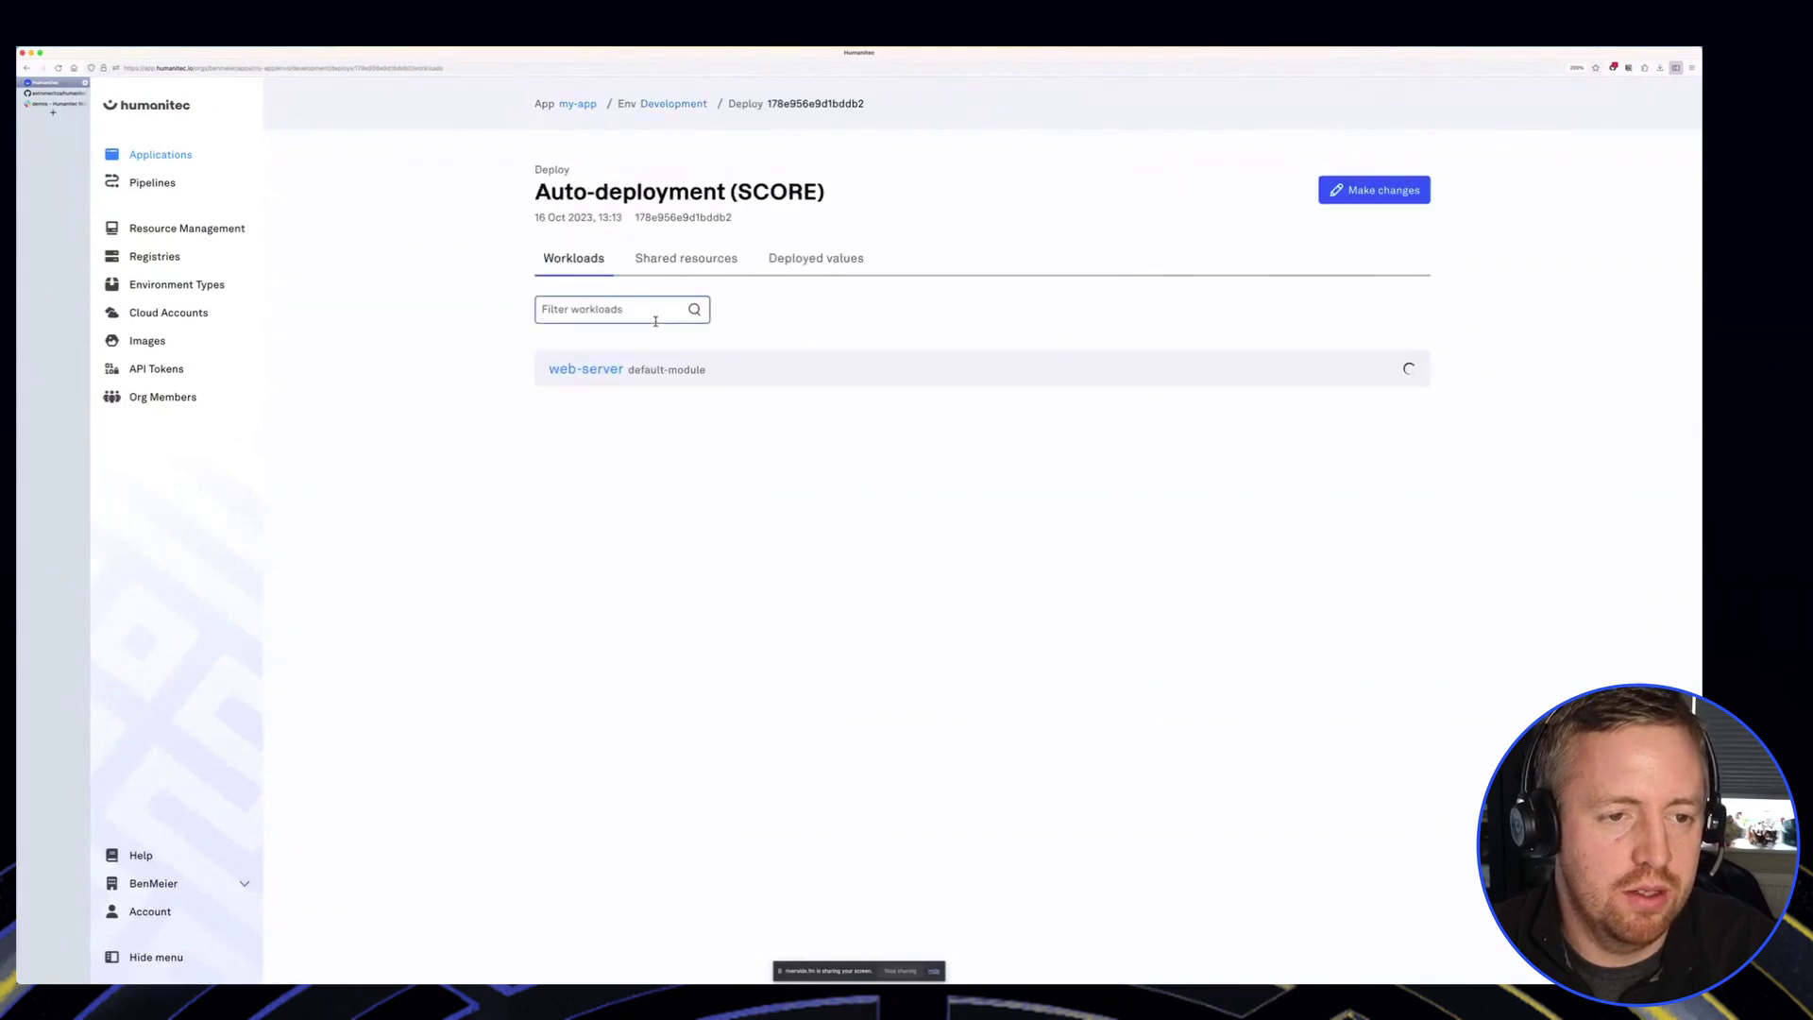
{"action": "left_click", "coordinate": [590, 371]}
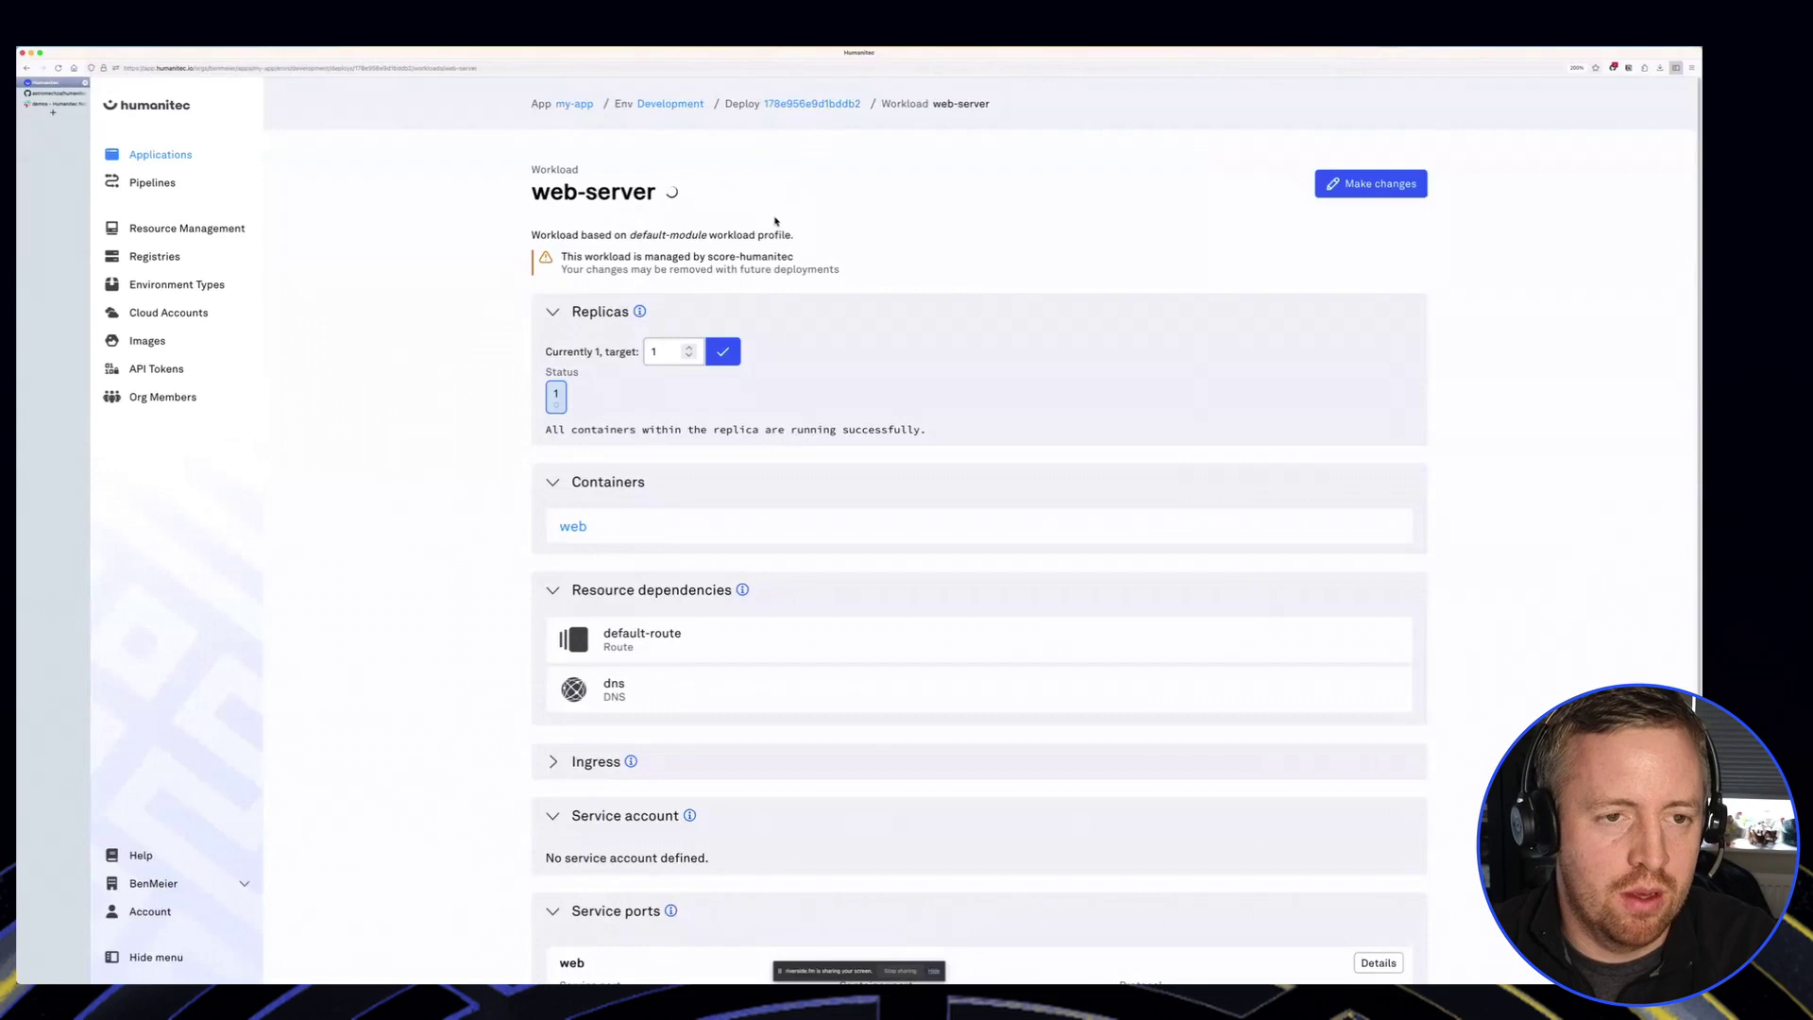
{"action": "key", "text": "super+r"}
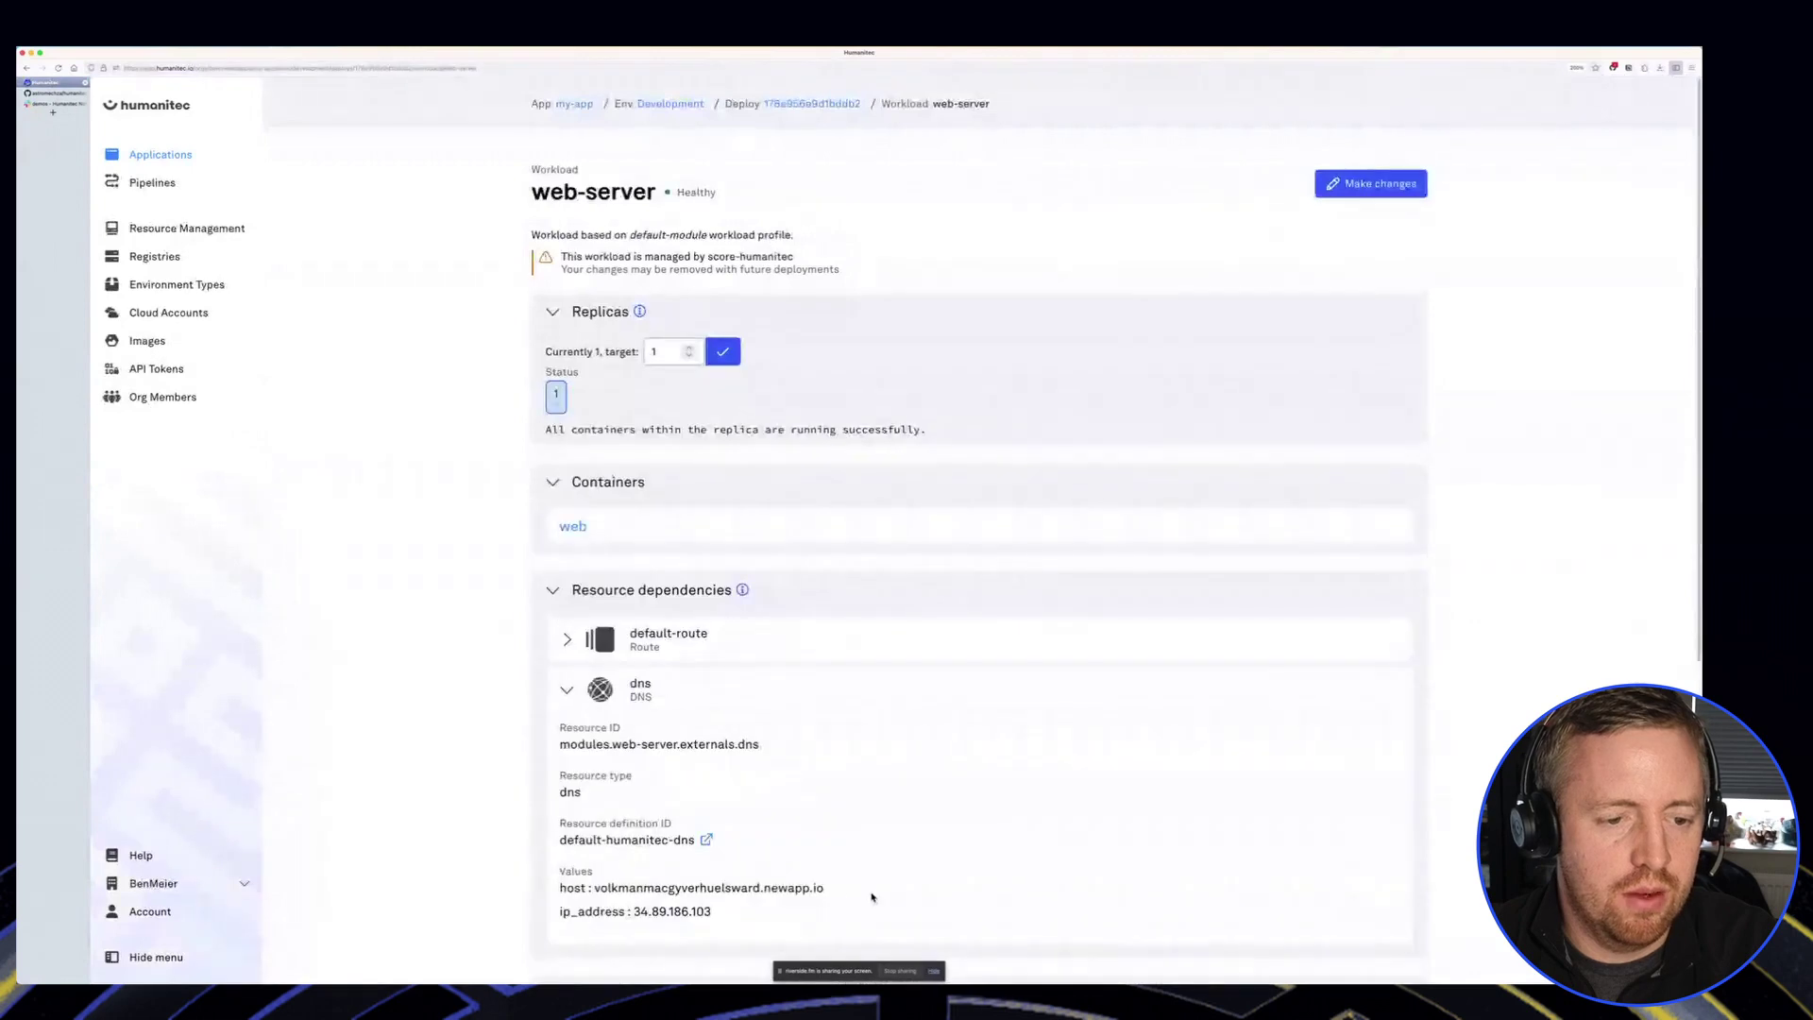
Step: Load the copied development host in a new tab to confirm it shows Hello World
{"action": "left_click_drag", "start_coordinate": [870, 895], "coordinate": [598, 889]}
{"action": "key", "text": "super+c"}
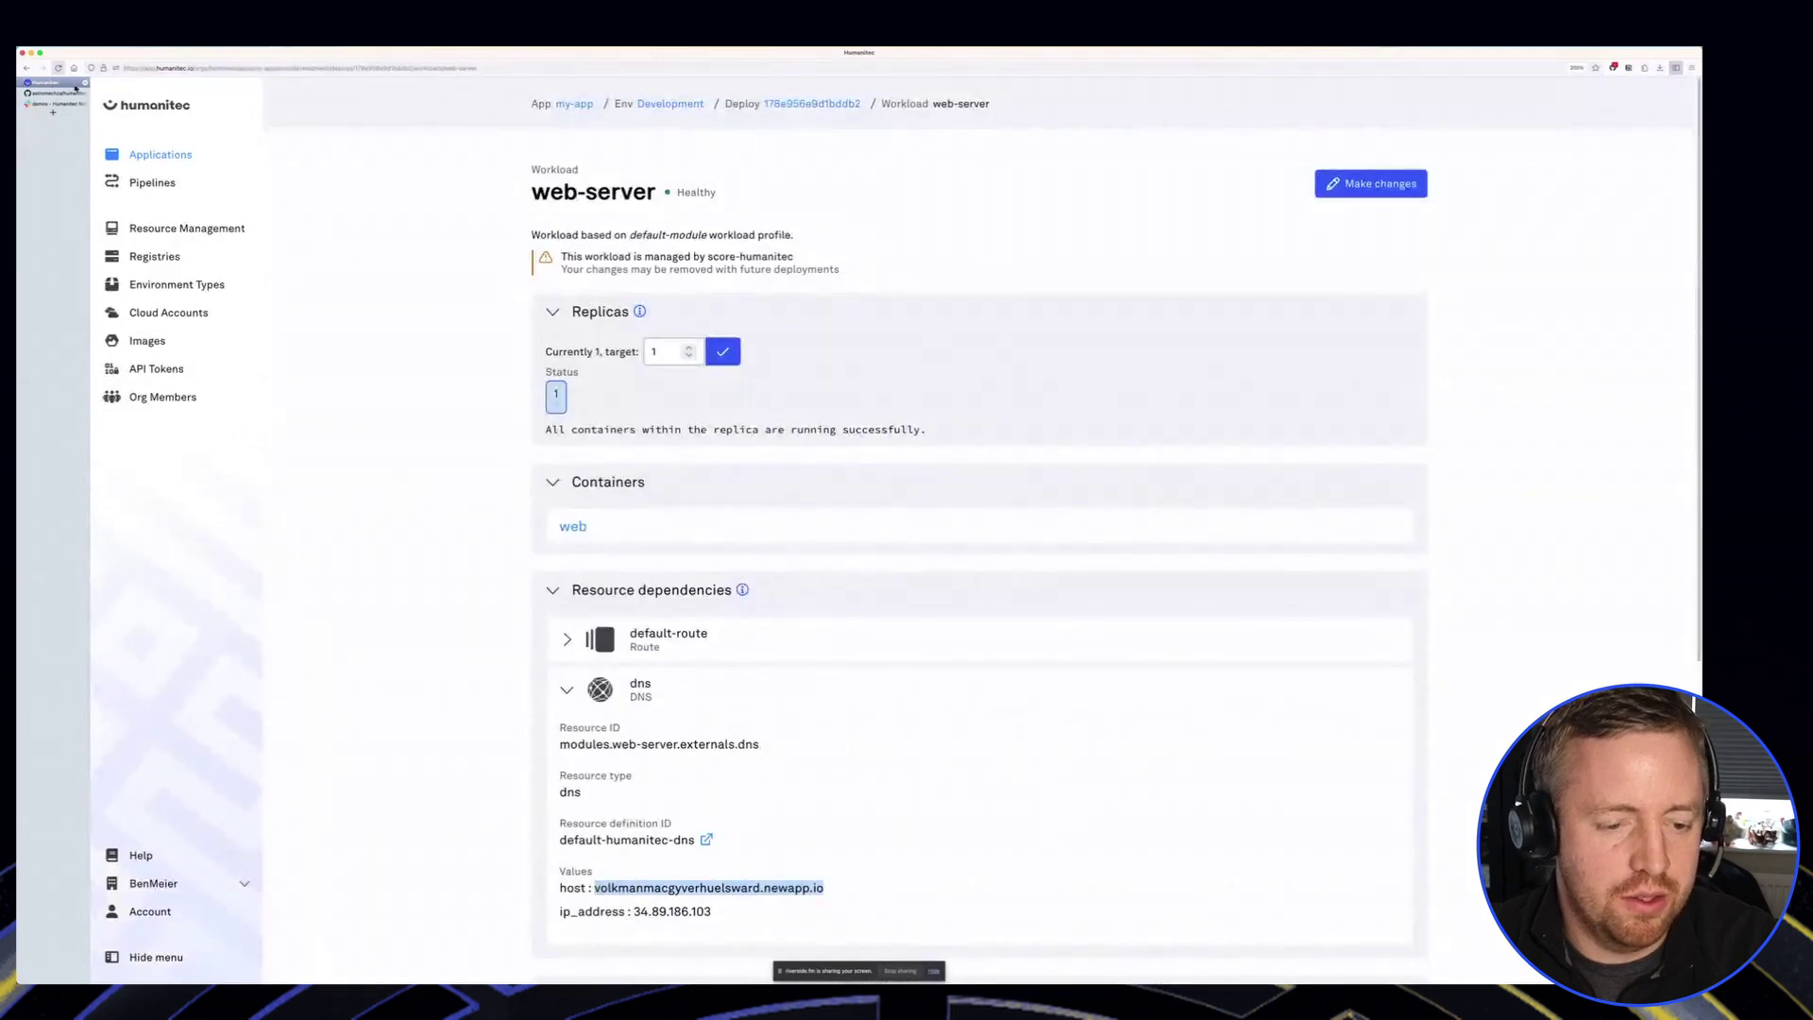
{"action": "key", "text": "super+t"}
{"action": "key", "text": "super+v"}
{"action": "key", "text": "Return"}
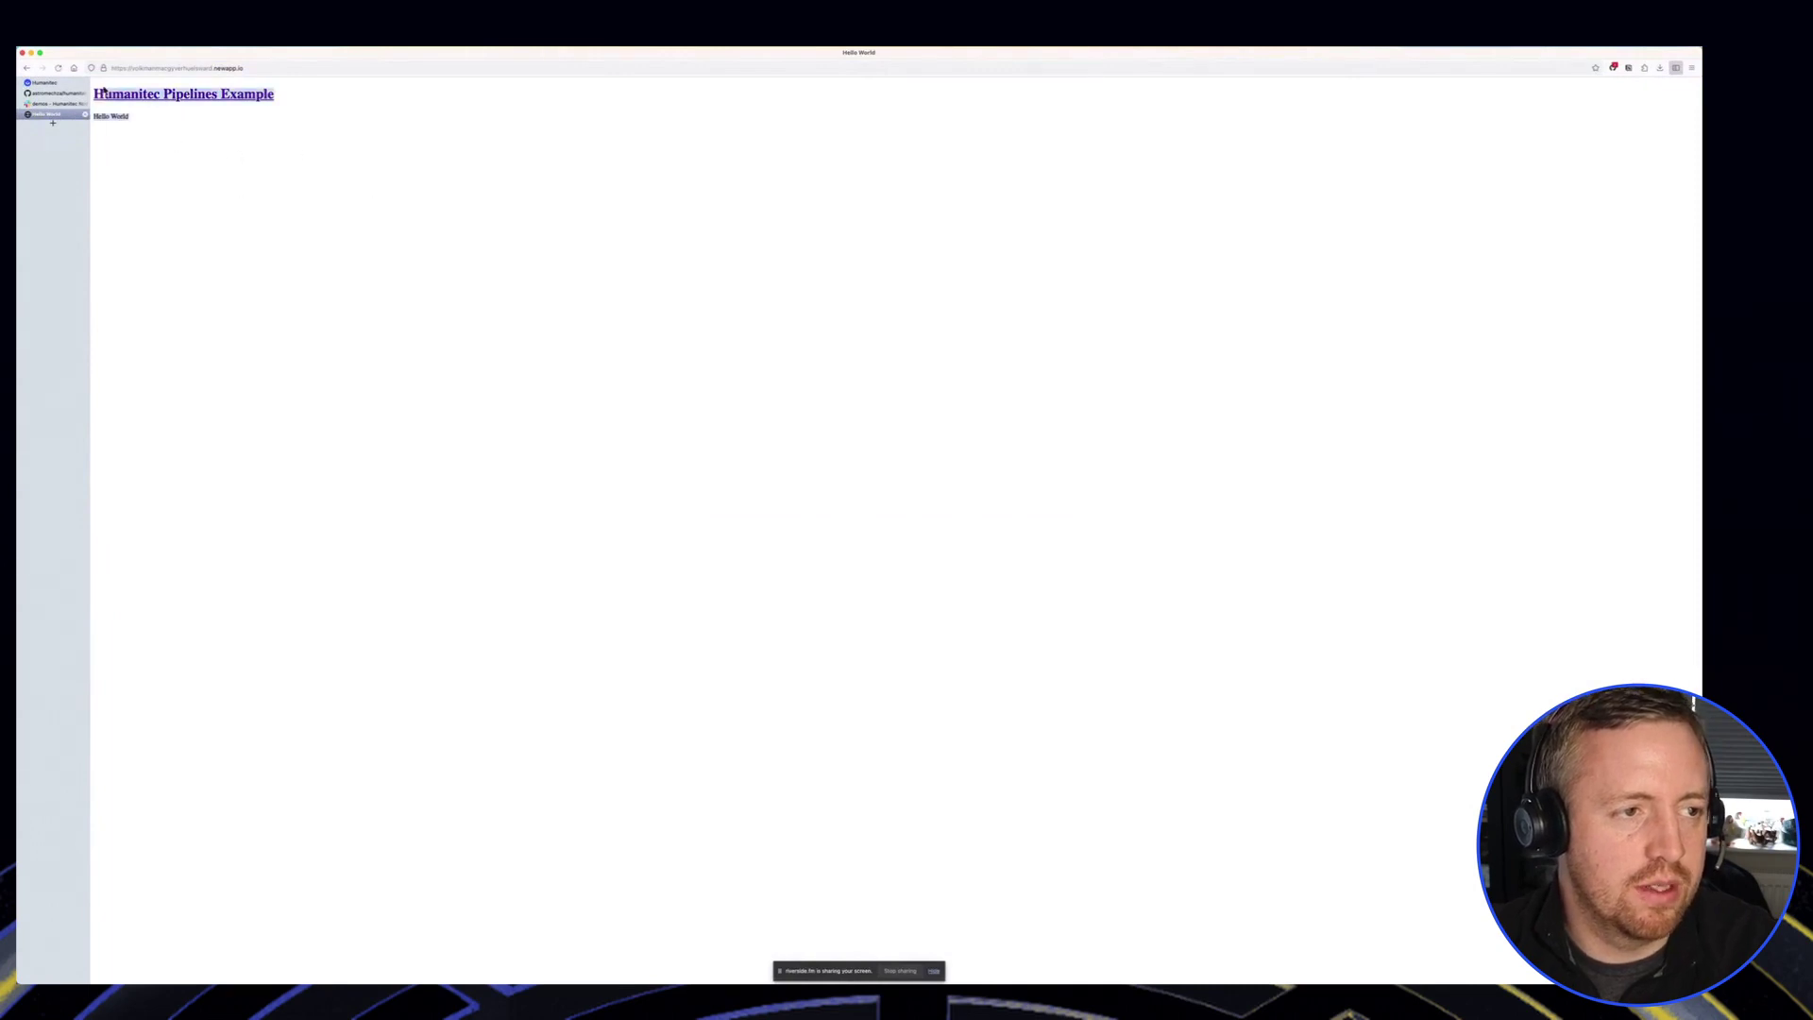
{"action": "left_click_drag", "start_coordinate": [129, 117], "coordinate": [95, 120]}
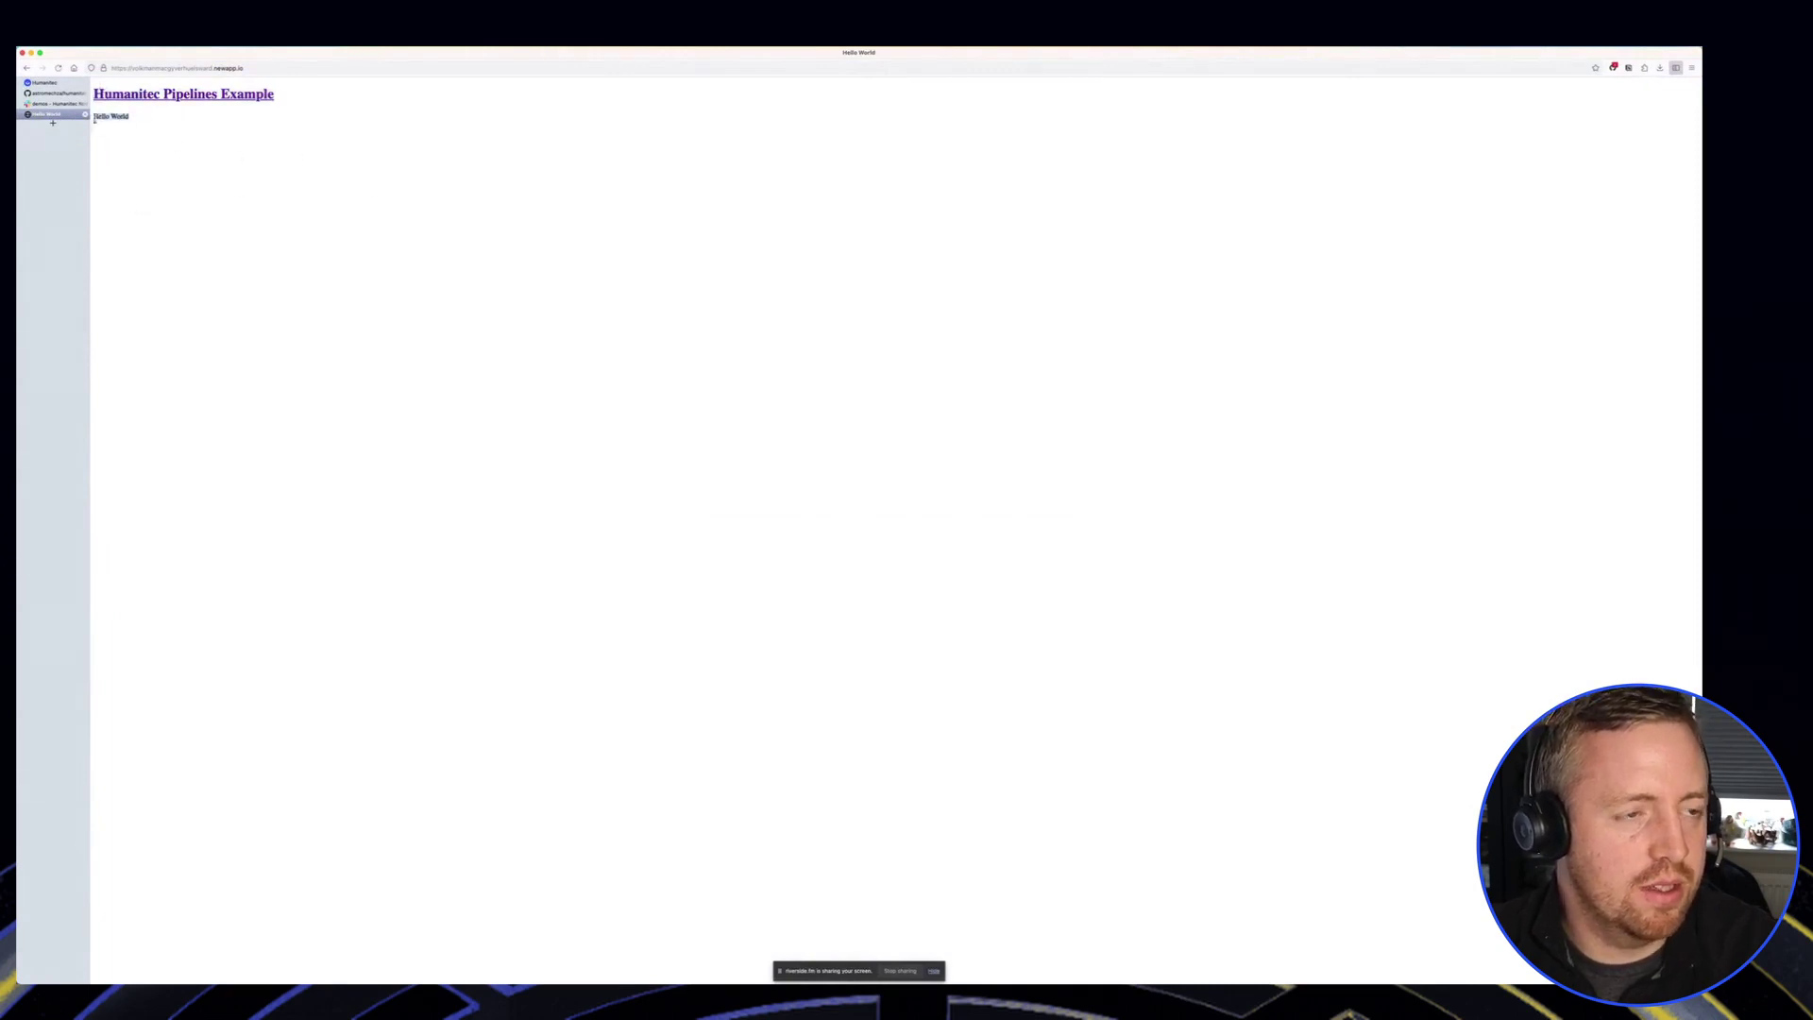
{"action": "left_click", "coordinate": [47, 84]}
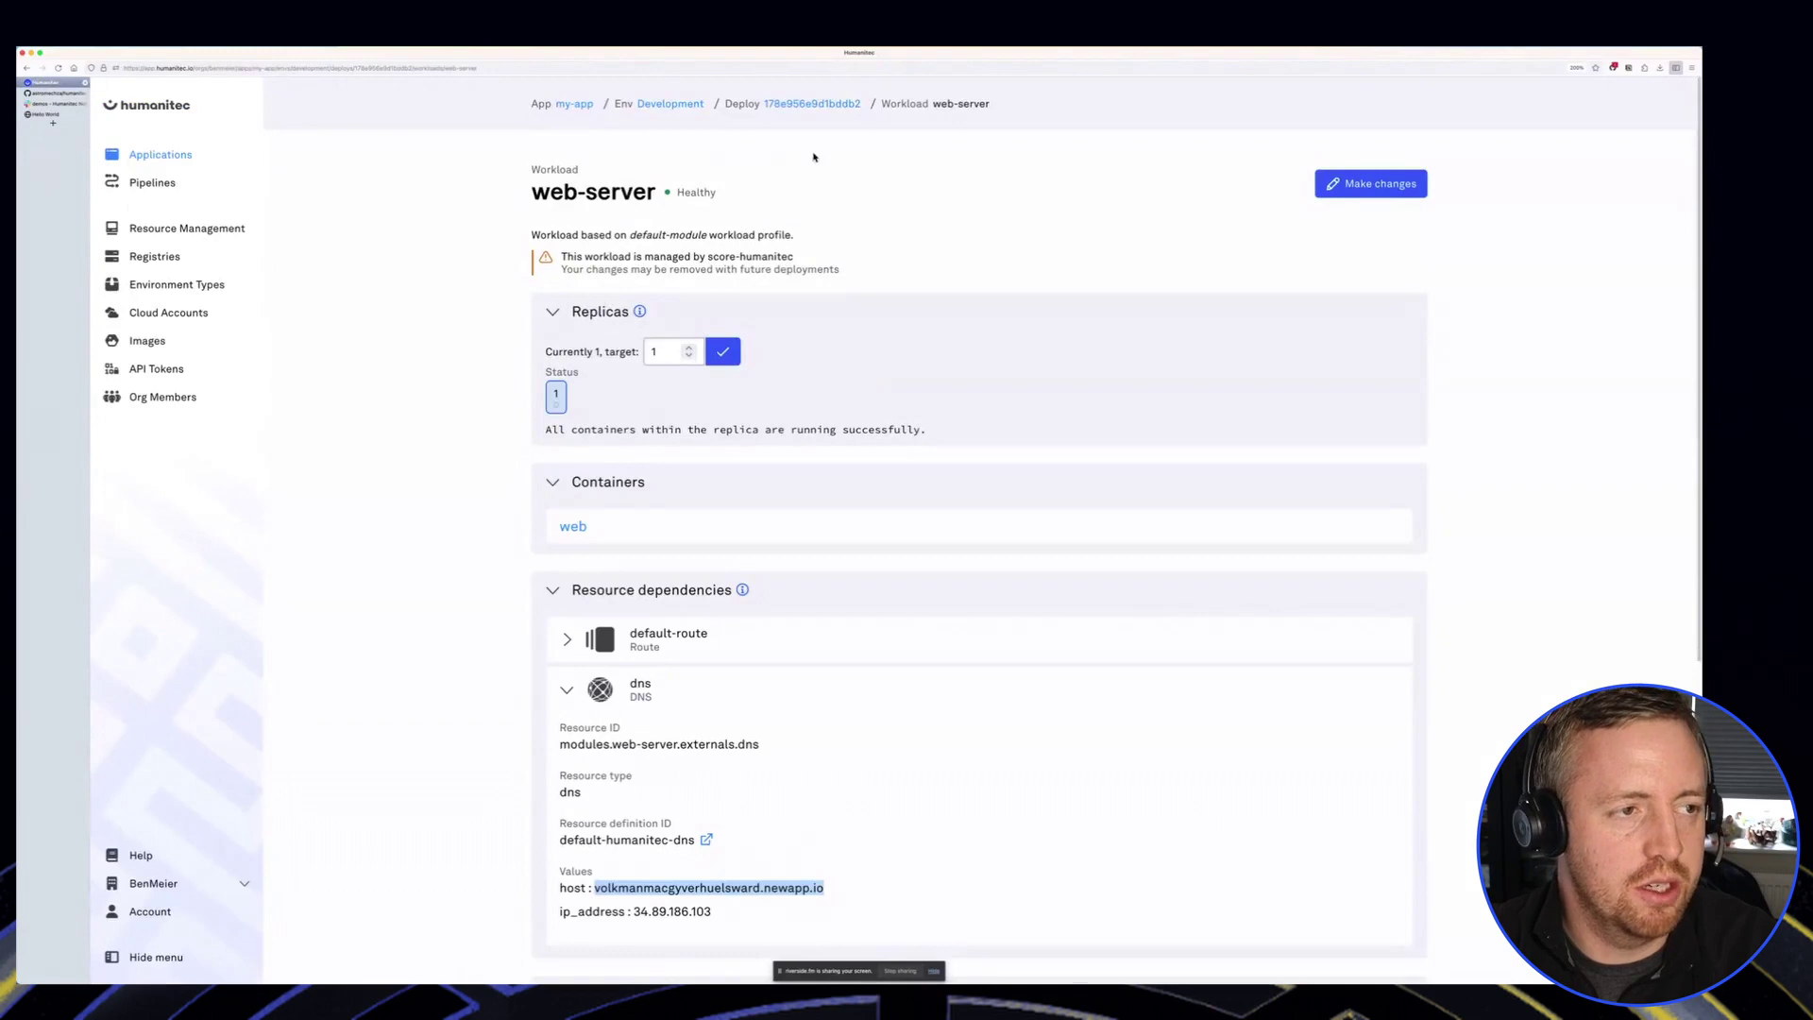
{"action": "left_click", "coordinate": [670, 104]}
{"action": "left_click", "coordinate": [573, 104]}
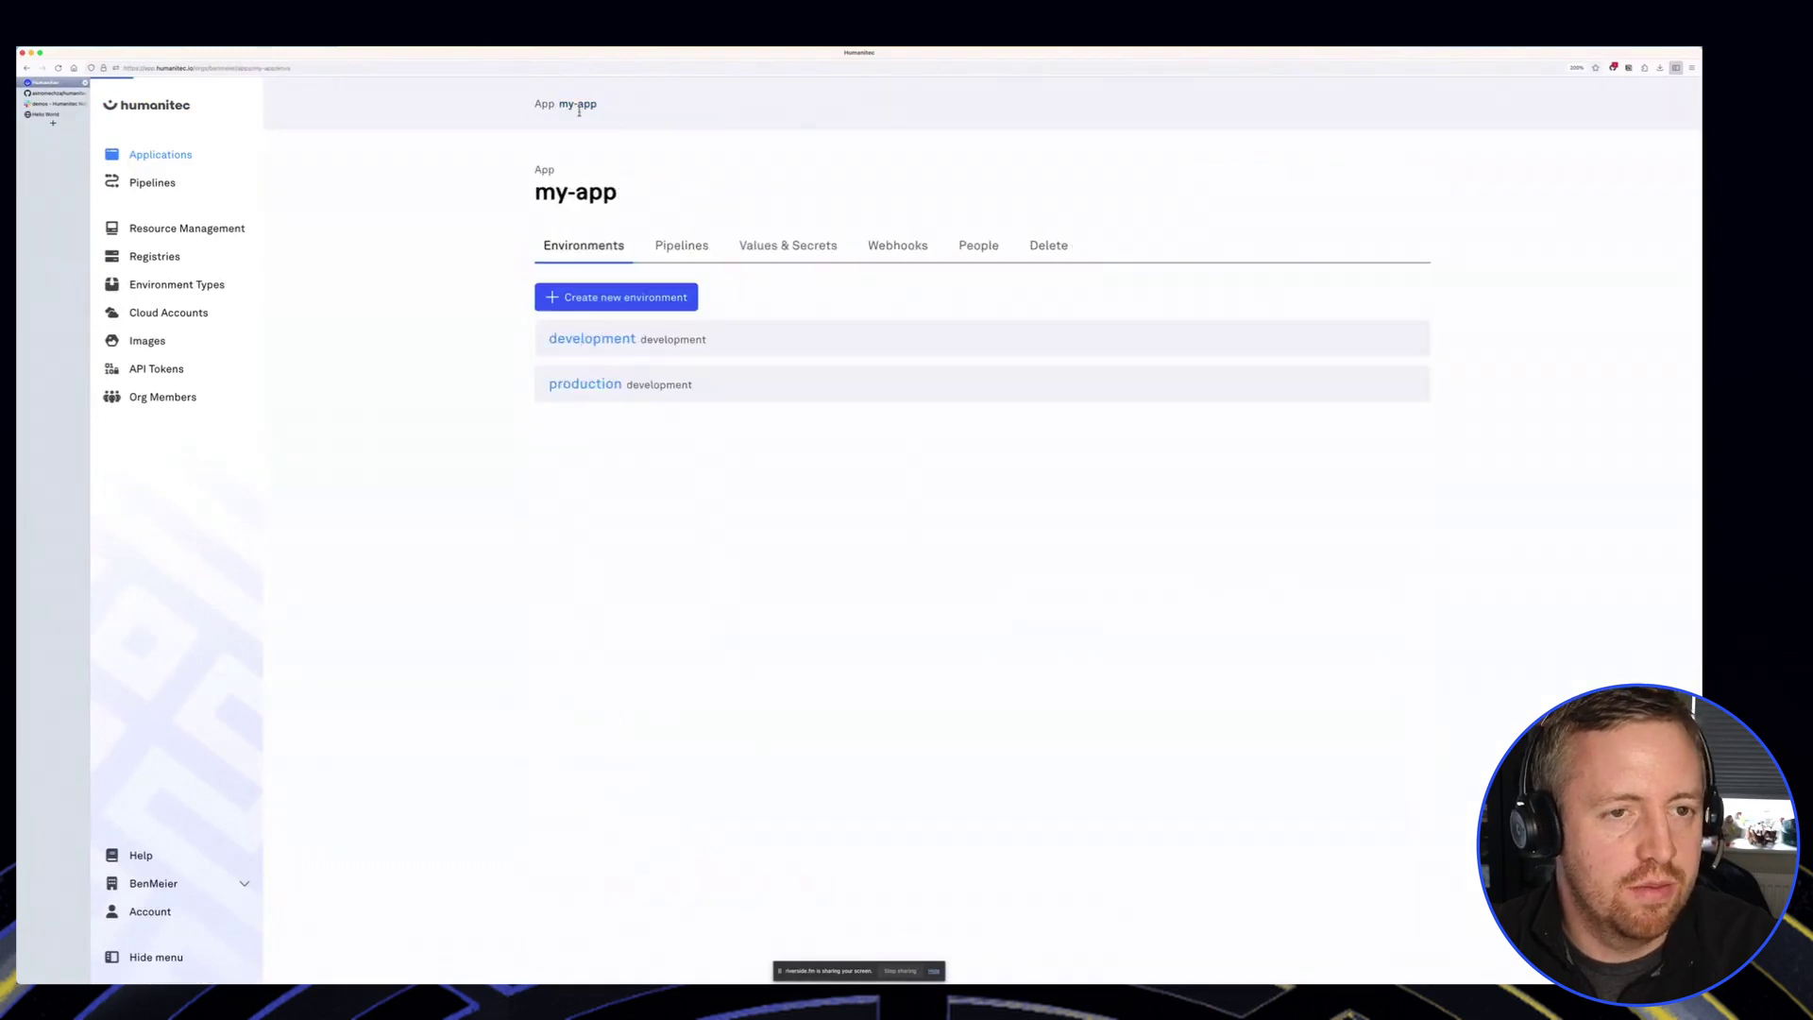
Step: Open the production deployment's web-server workload and expand its dns details
{"action": "left_click", "coordinate": [609, 384]}
{"action": "left_click", "coordinate": [609, 332]}
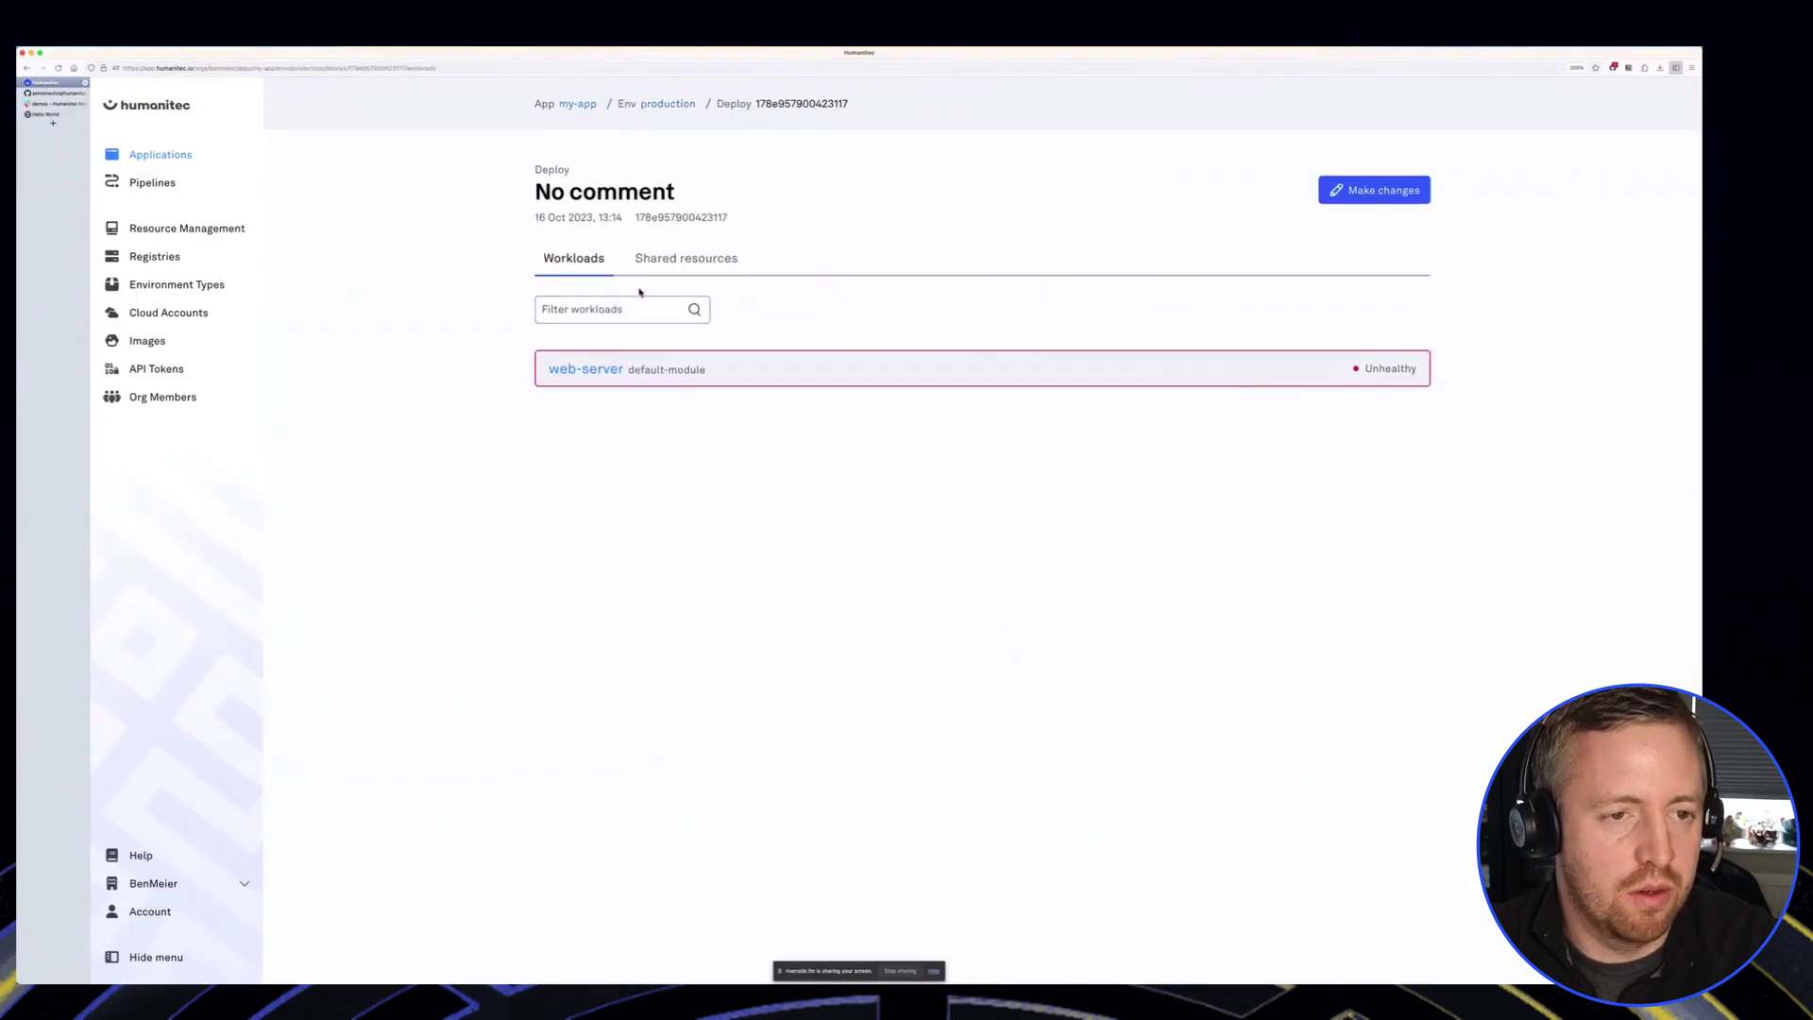
{"action": "left_click", "coordinate": [593, 370]}
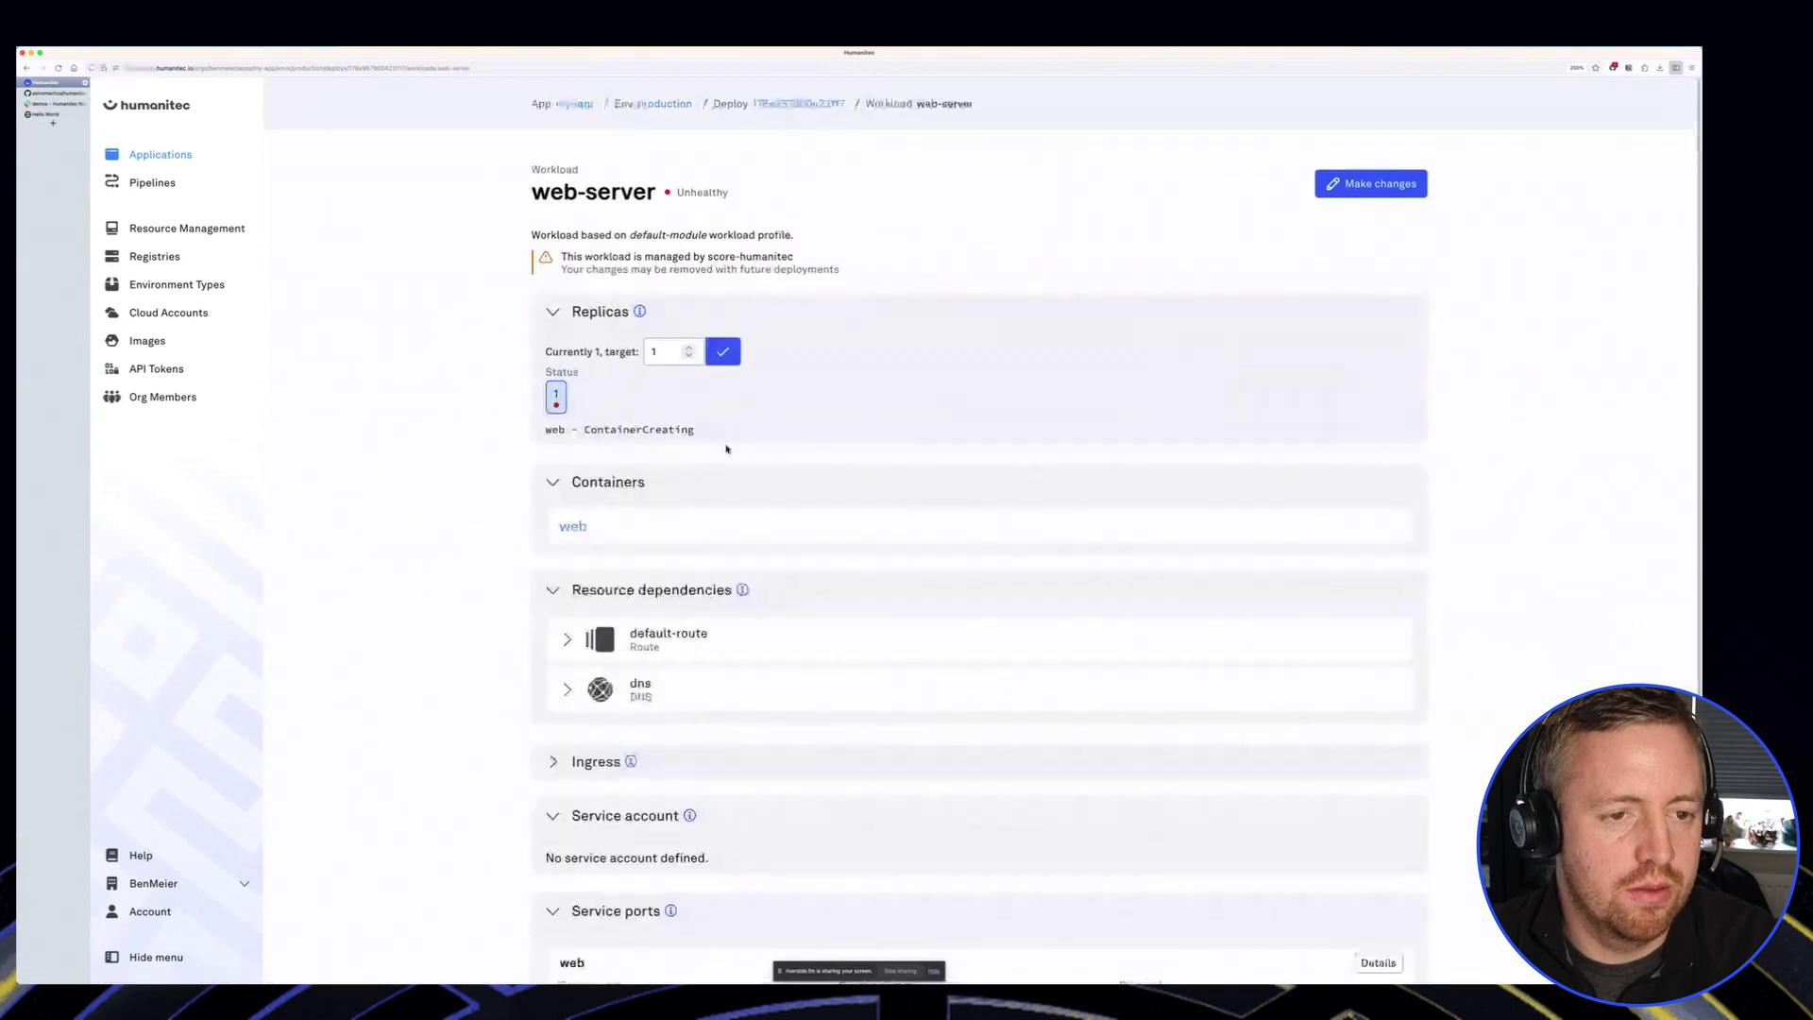
{"action": "left_click", "coordinate": [674, 701]}
Step: Load the copied production host in a new tab to confirm it shows Hello World
{"action": "left_click_drag", "start_coordinate": [868, 891], "coordinate": [597, 892]}
{"action": "key", "text": "super+c"}
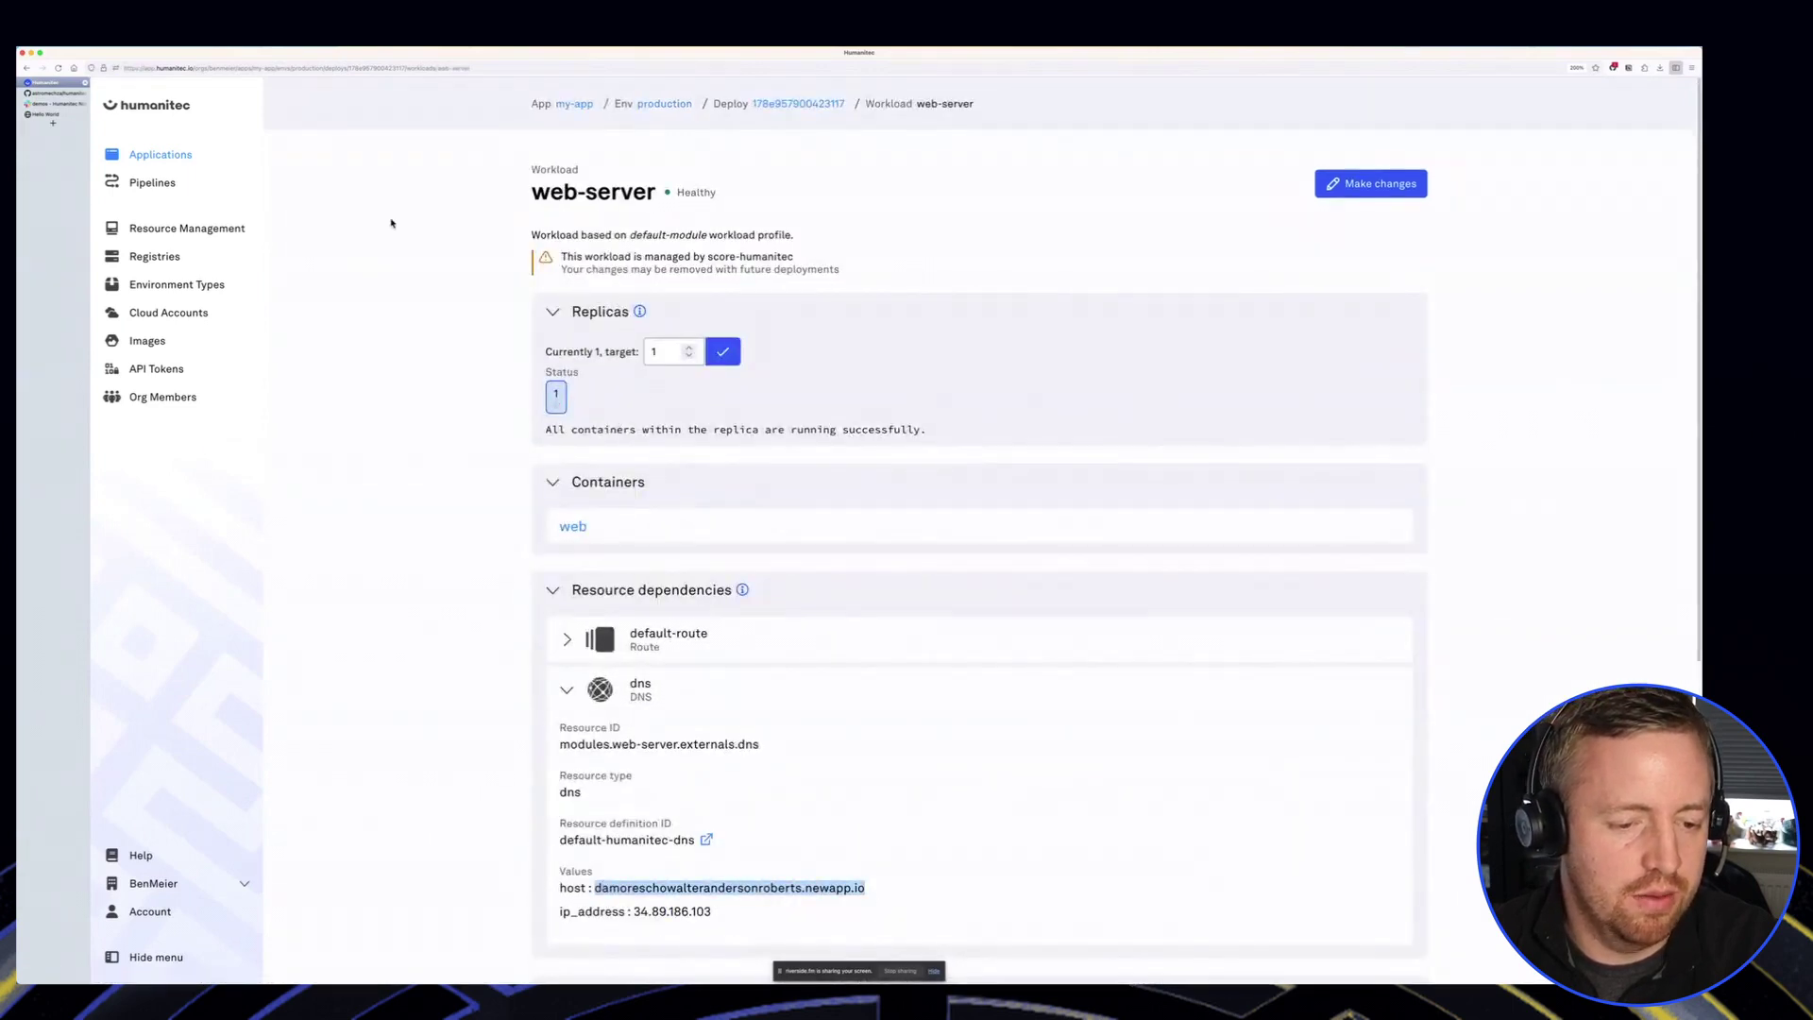
{"action": "left_click", "coordinate": [52, 123]}
{"action": "key", "text": "super+v"}
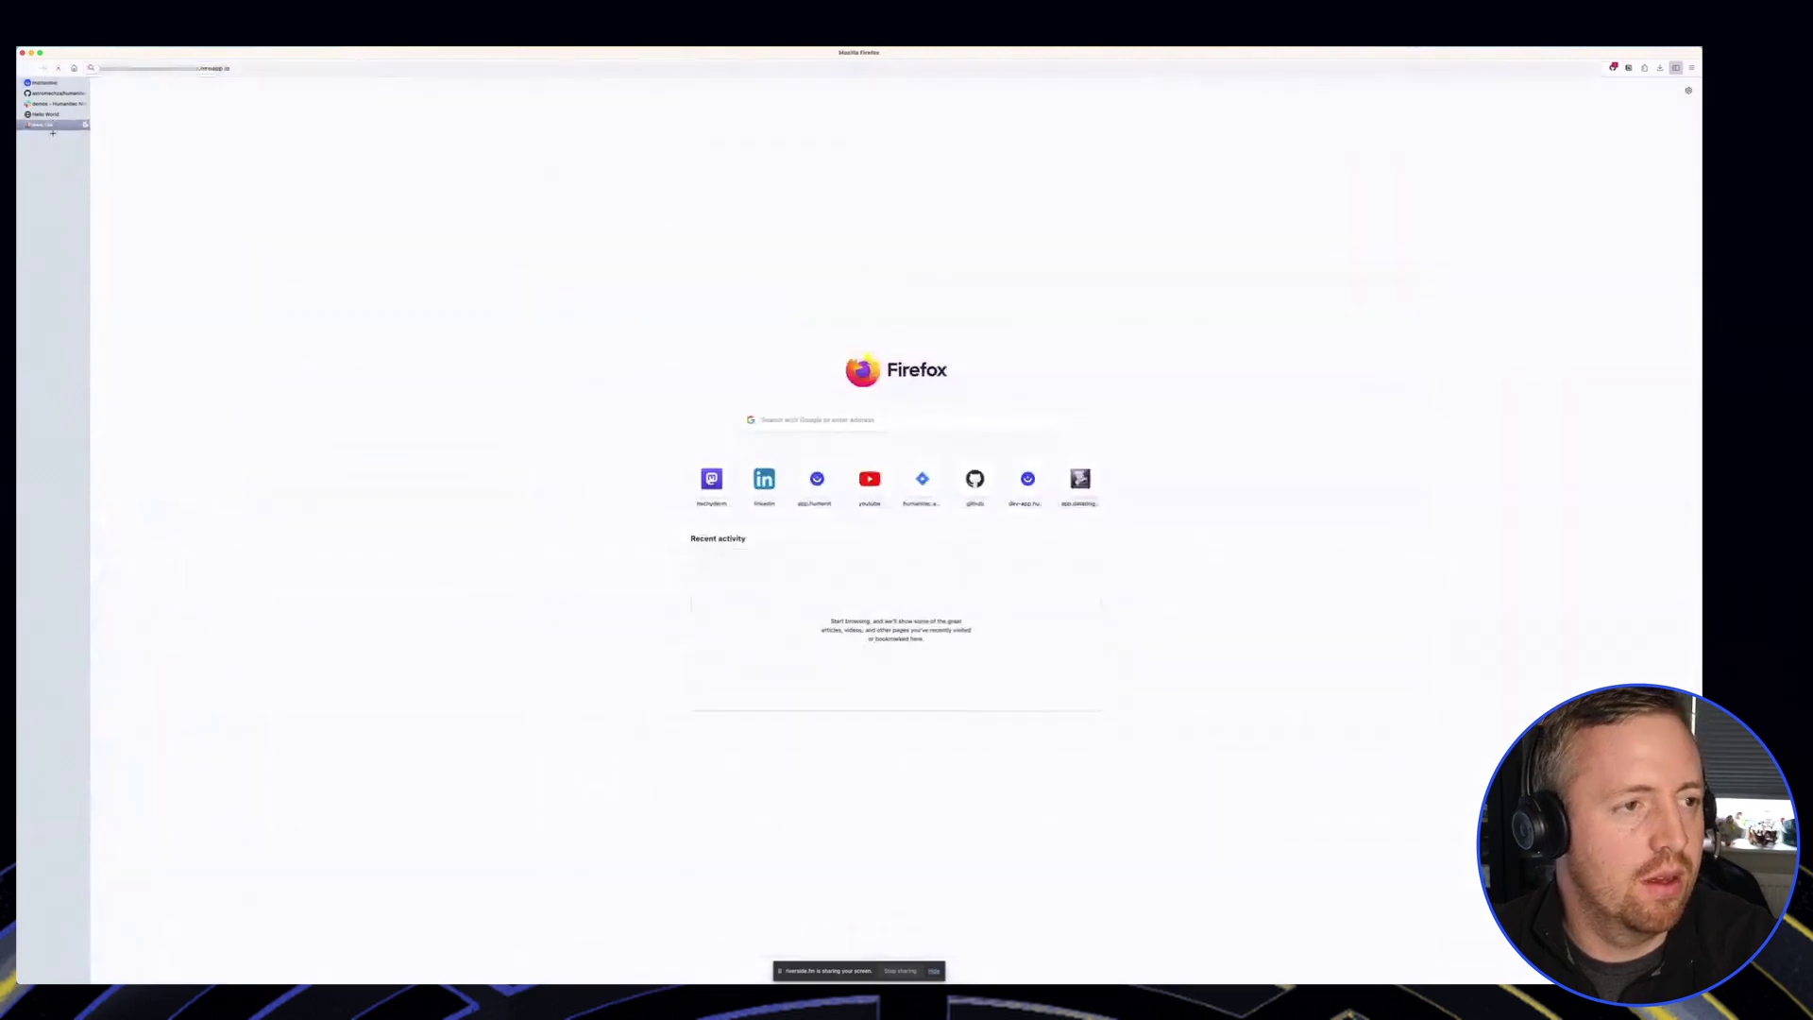
{"action": "key", "text": "Return"}
{"action": "left_click", "coordinate": [51, 113]}
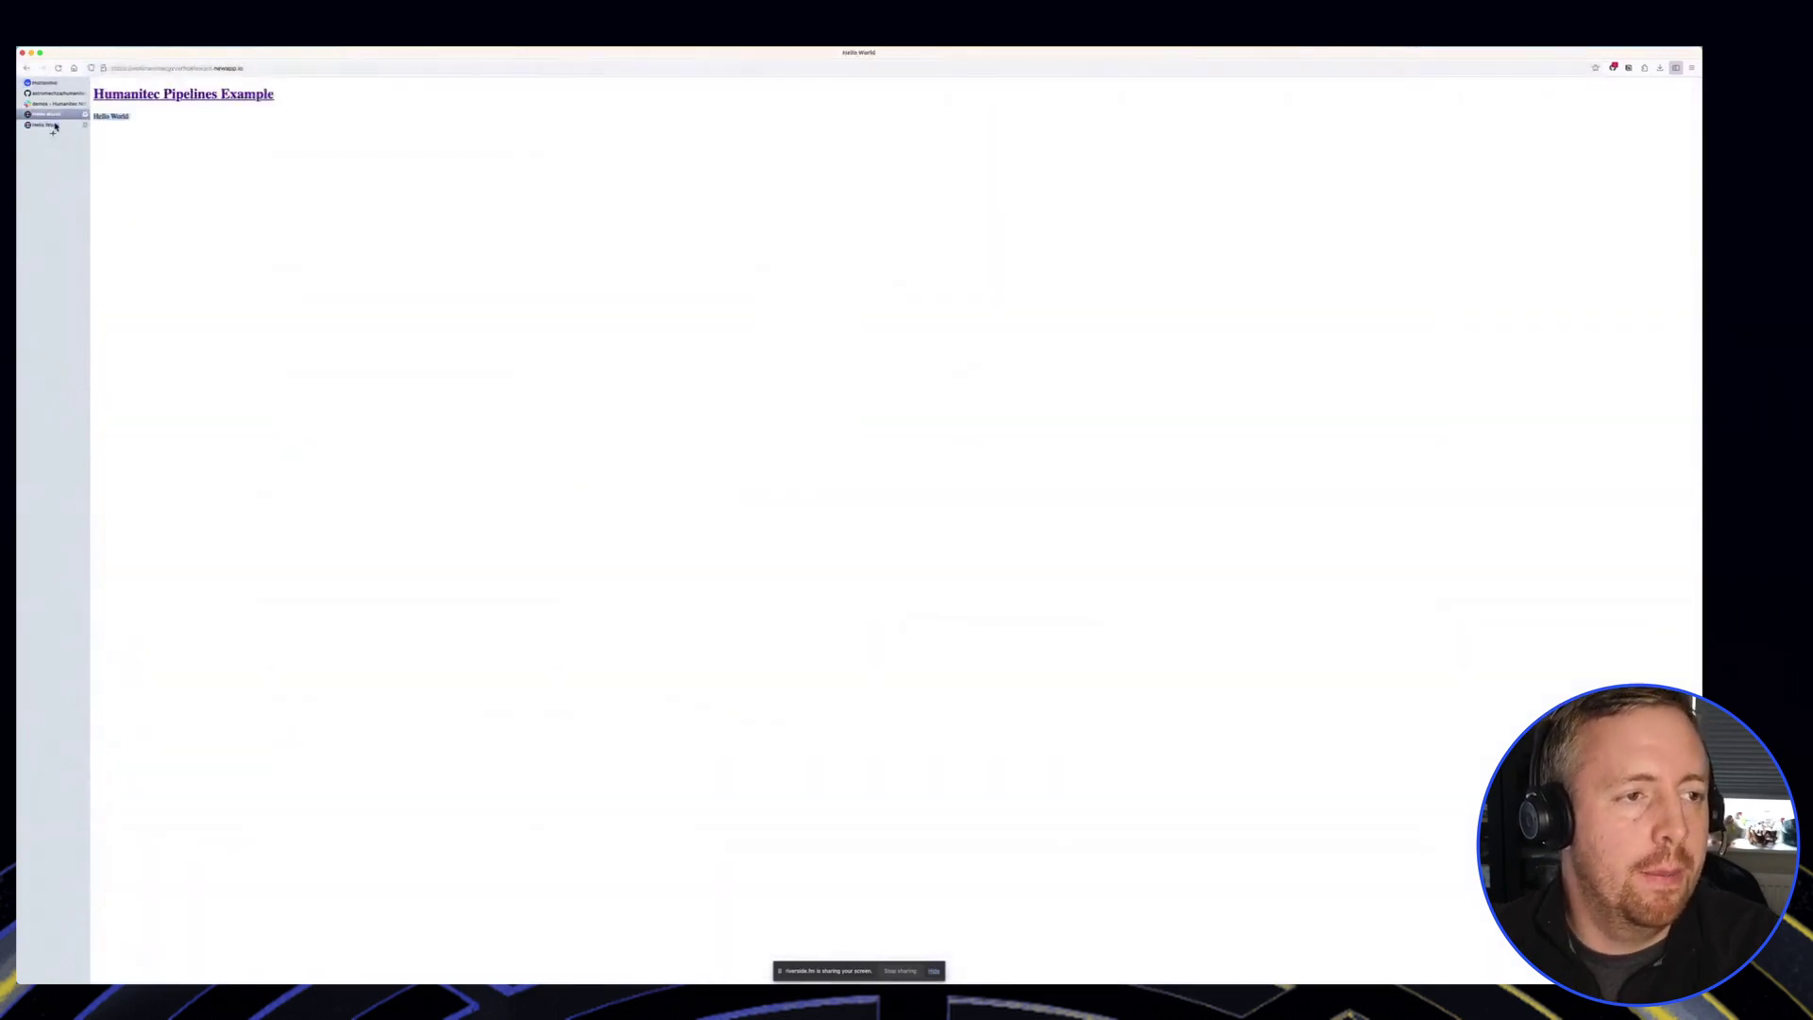
{"action": "left_click", "coordinate": [55, 126]}
{"action": "left_click", "coordinate": [69, 115]}
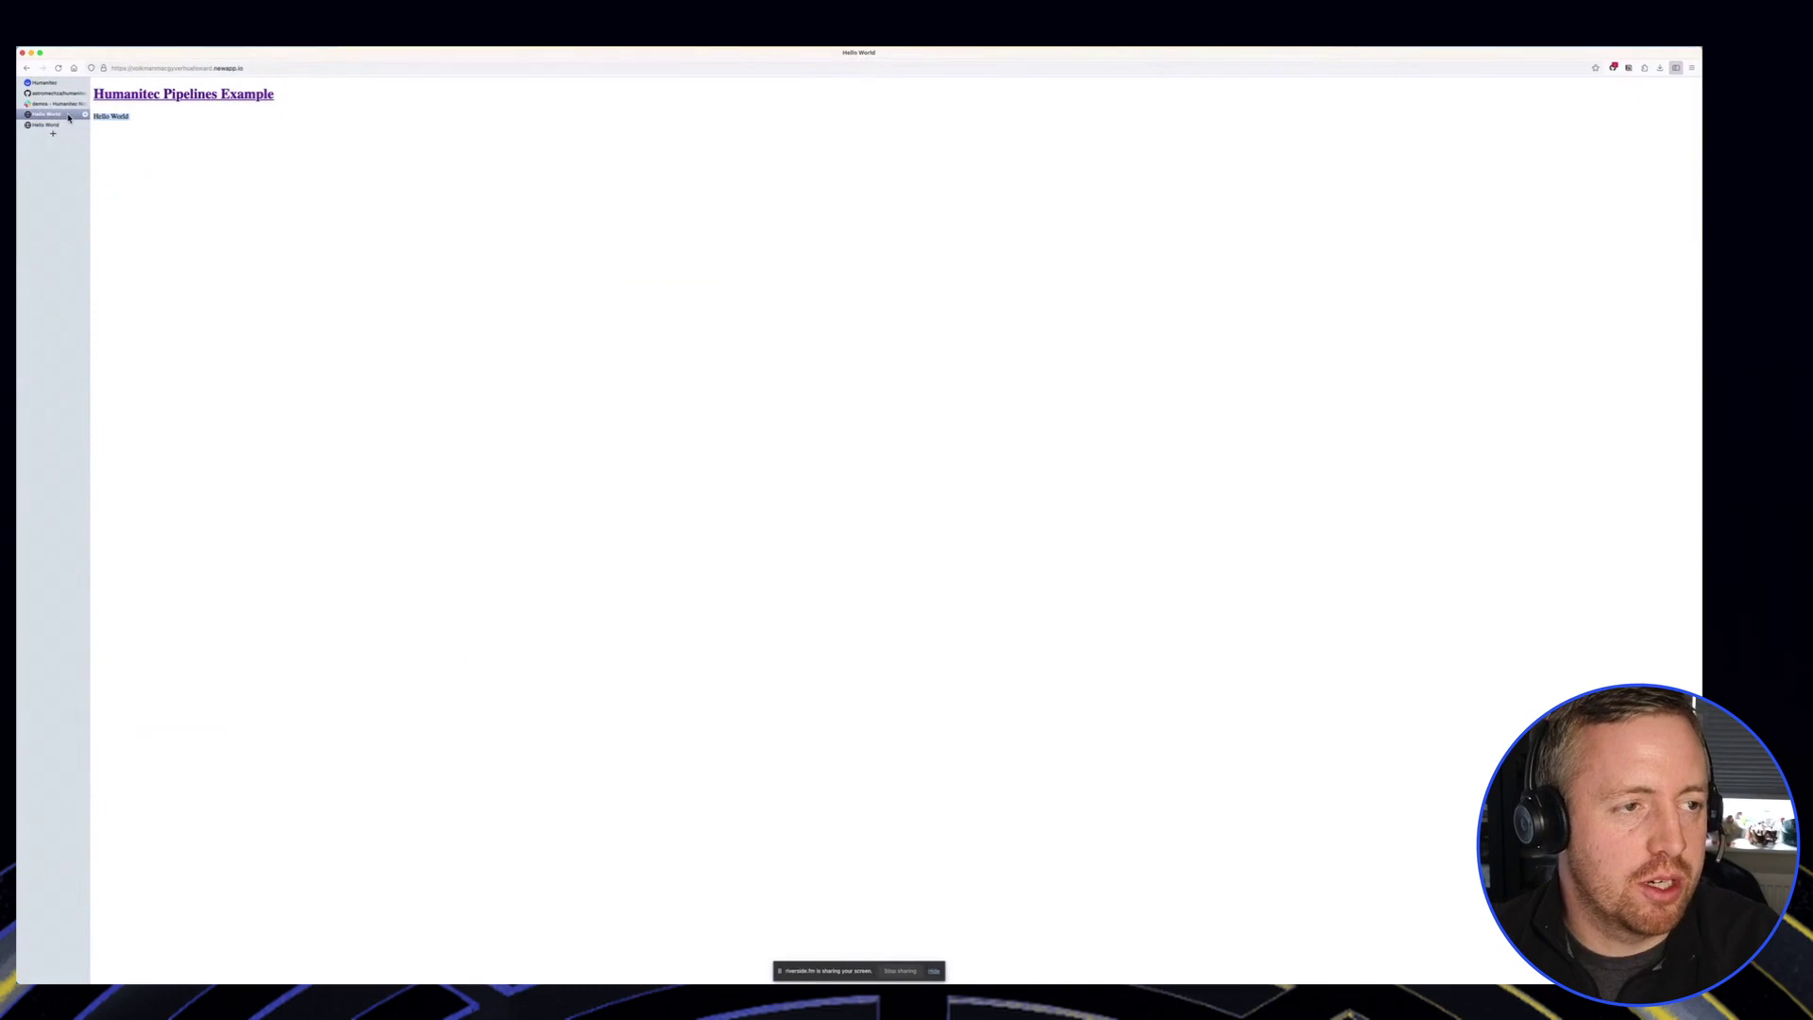
{"action": "left_click", "coordinate": [190, 143]}
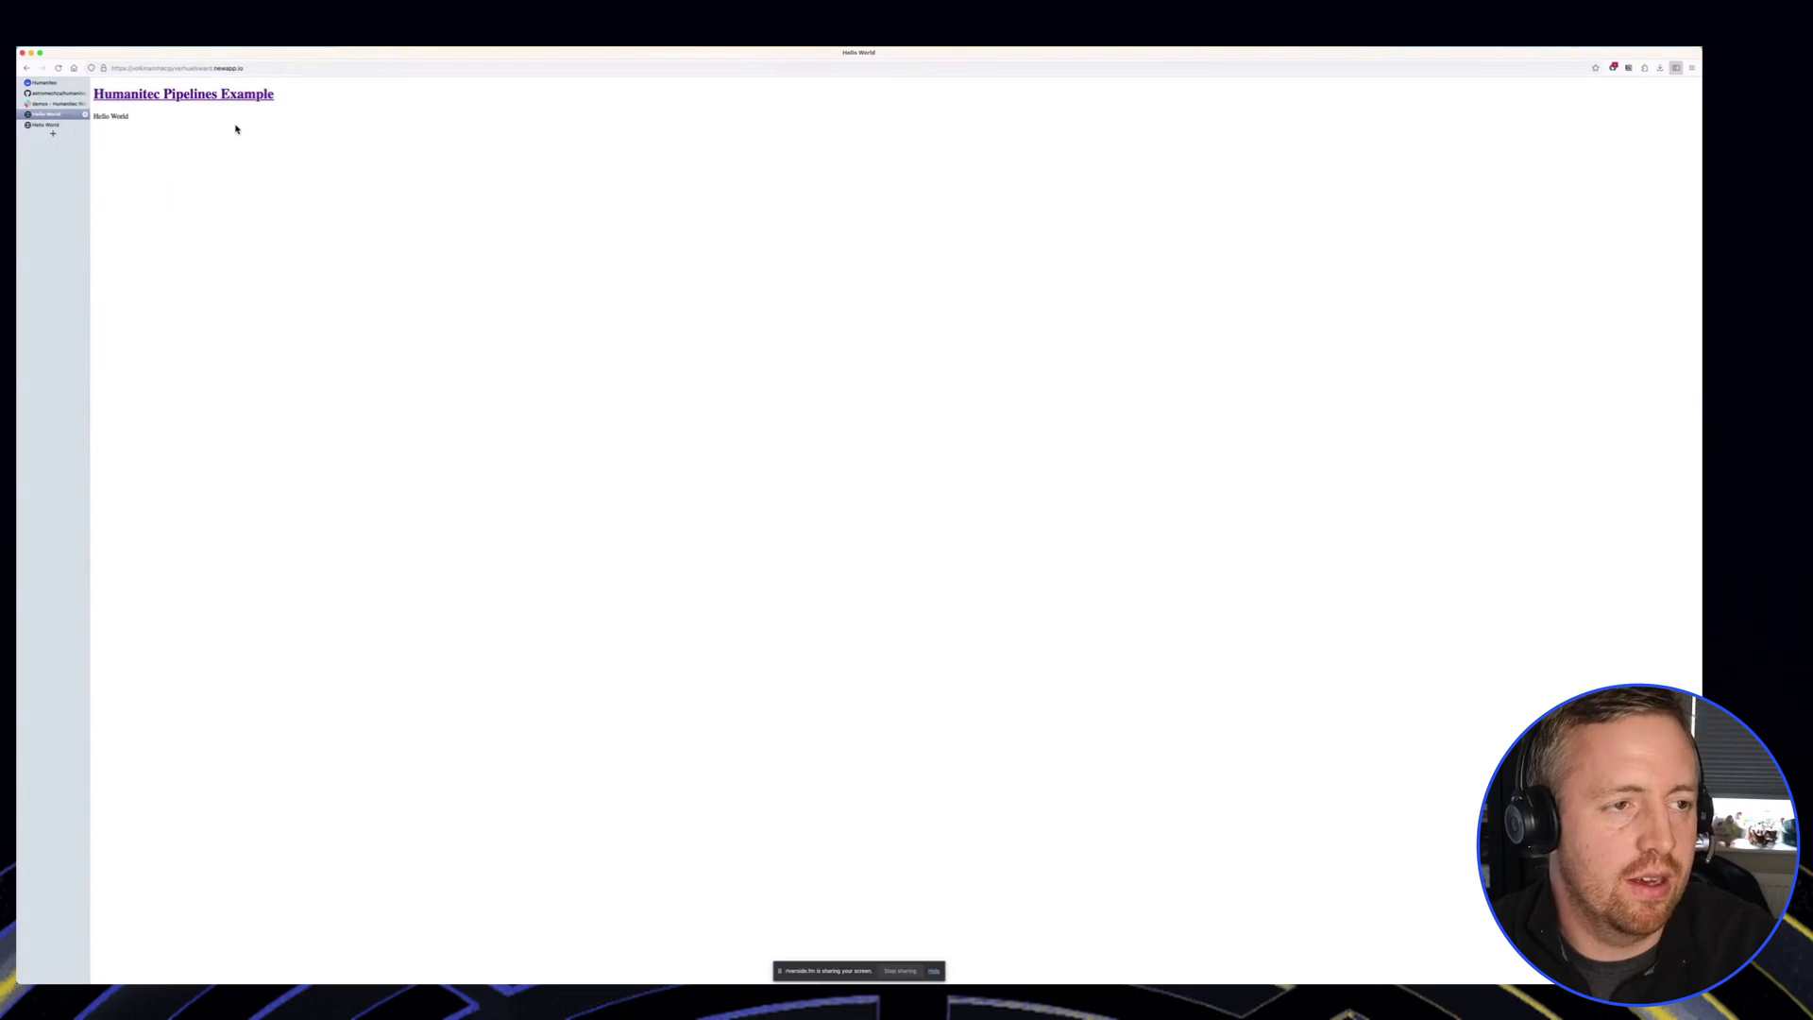
{"action": "left_click", "coordinate": [59, 92]}
{"action": "left_click", "coordinate": [56, 83]}
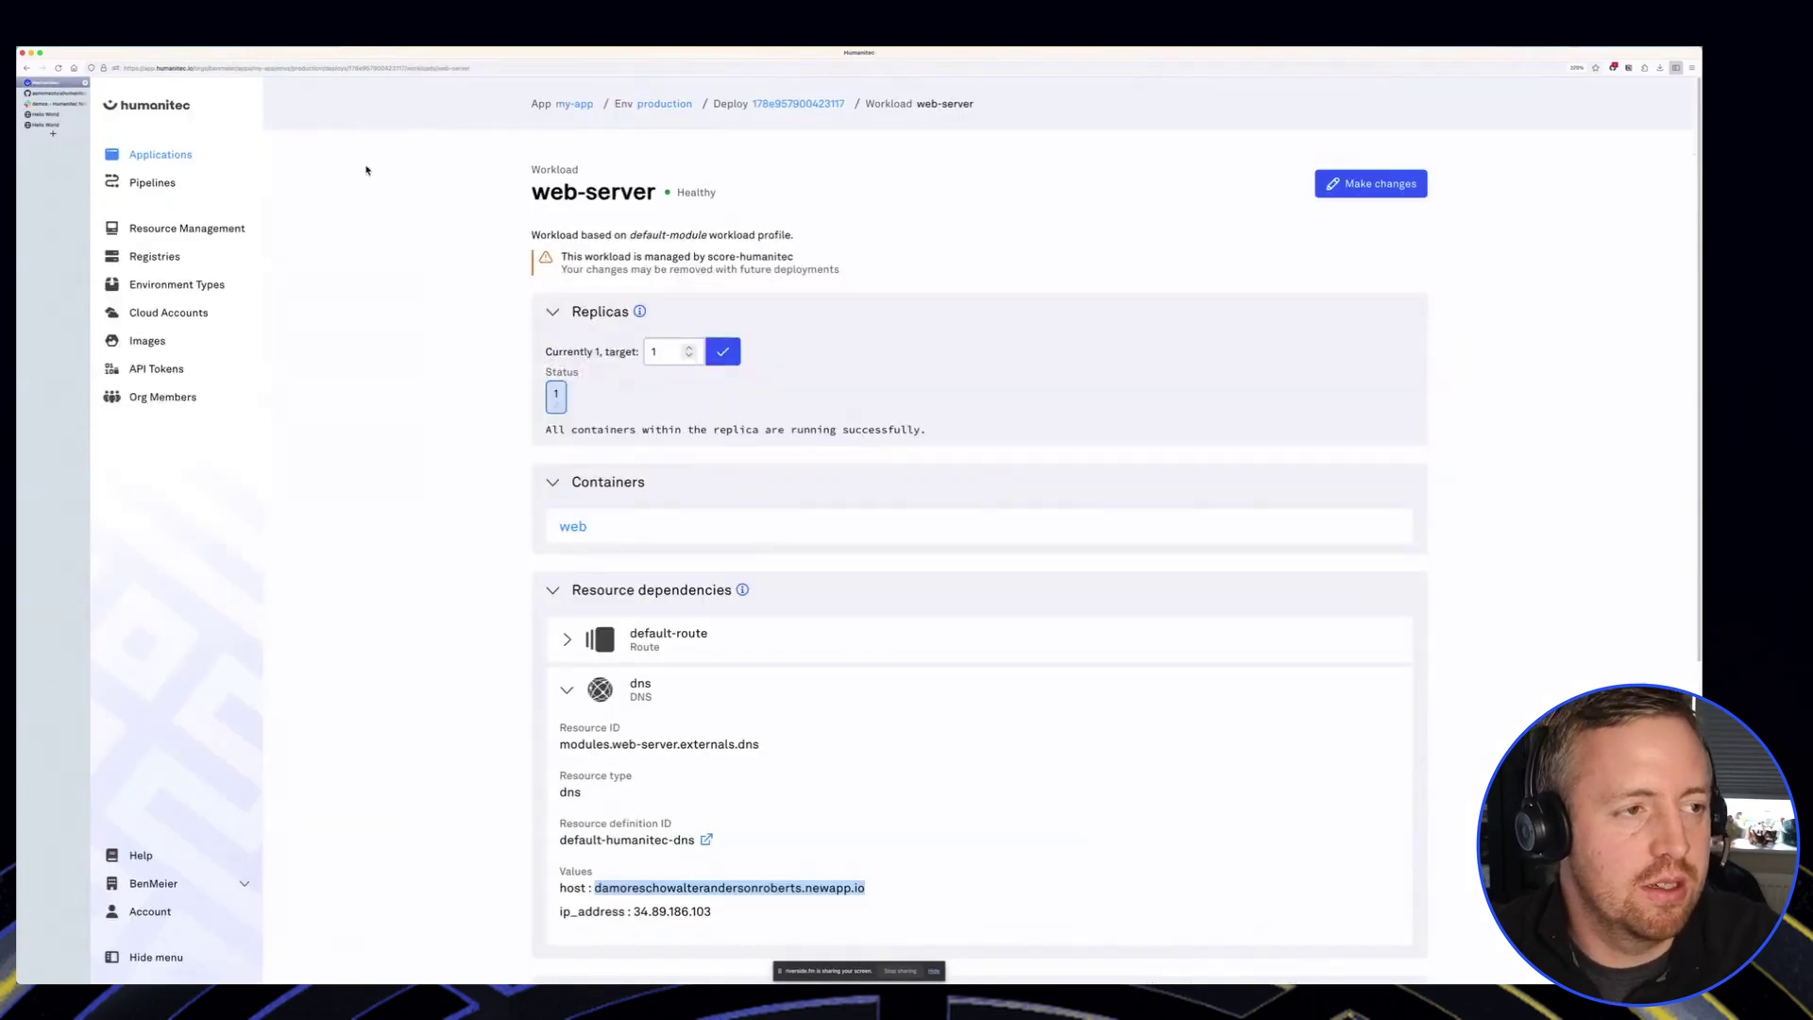
Step: Start a new my-app pipeline and paste in the Promotion Pipeline YAML
{"action": "left_click", "coordinate": [576, 104]}
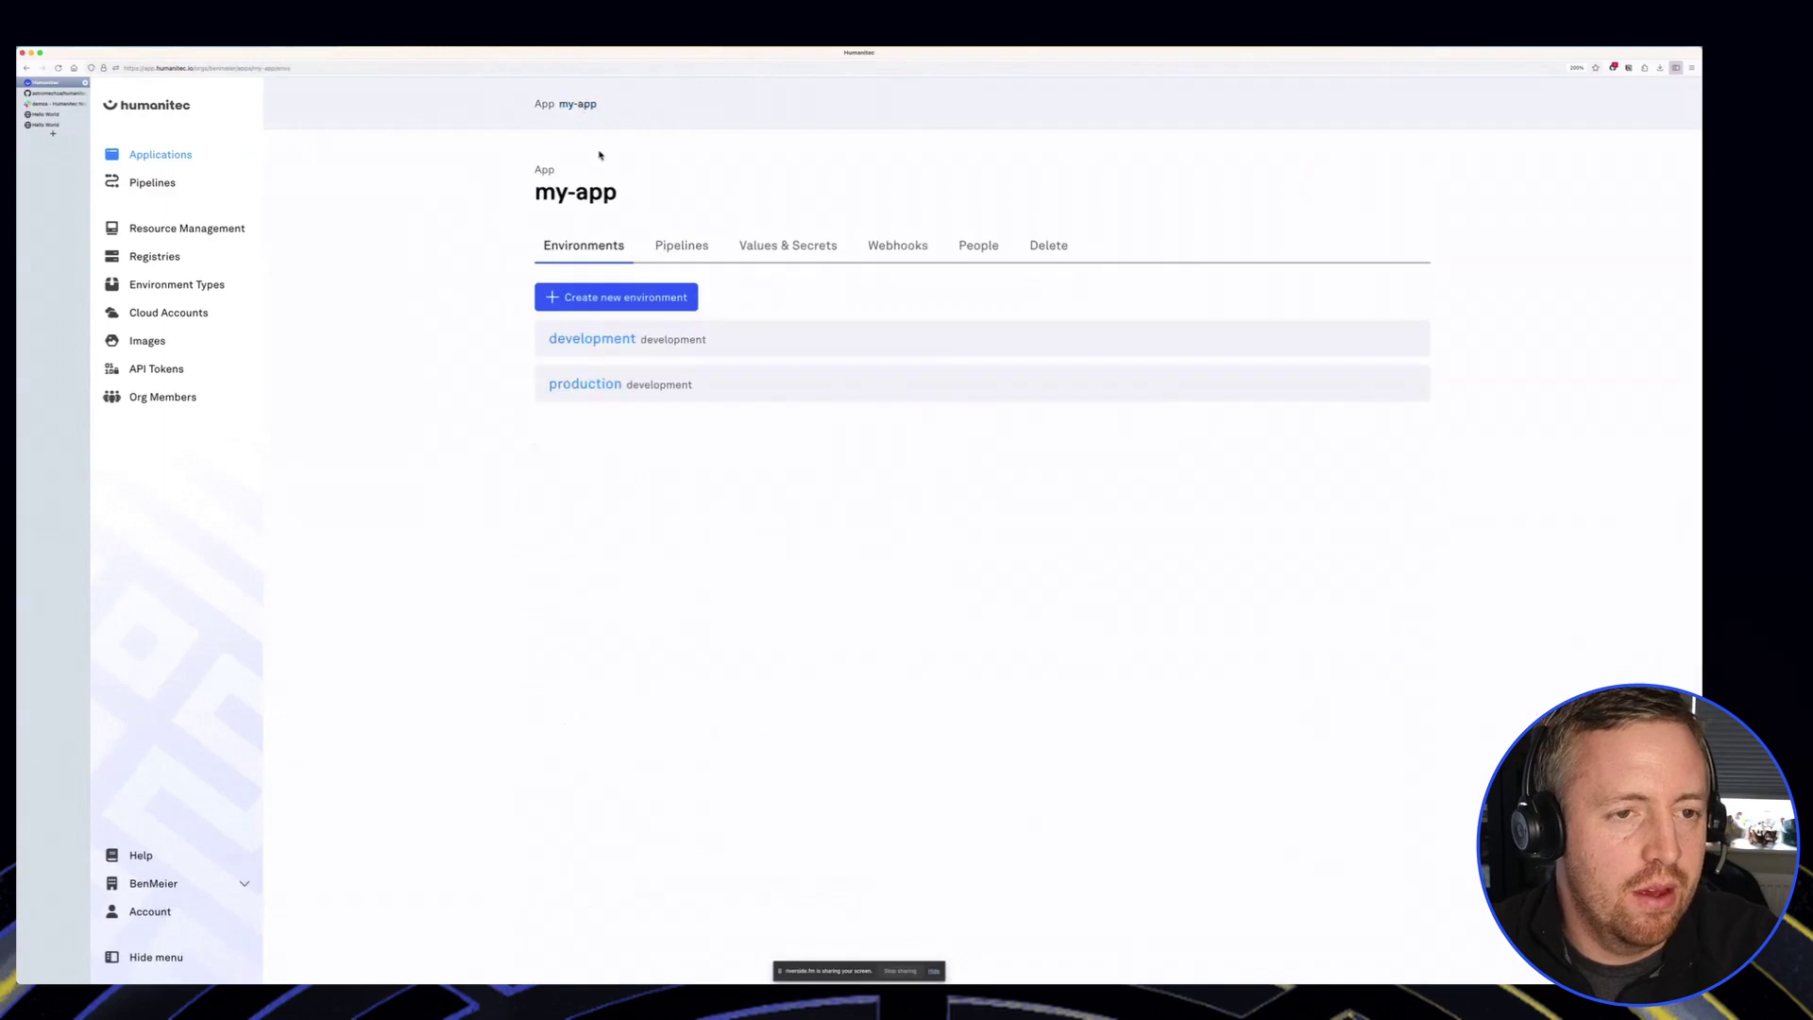
{"action": "left_click", "coordinate": [679, 247]}
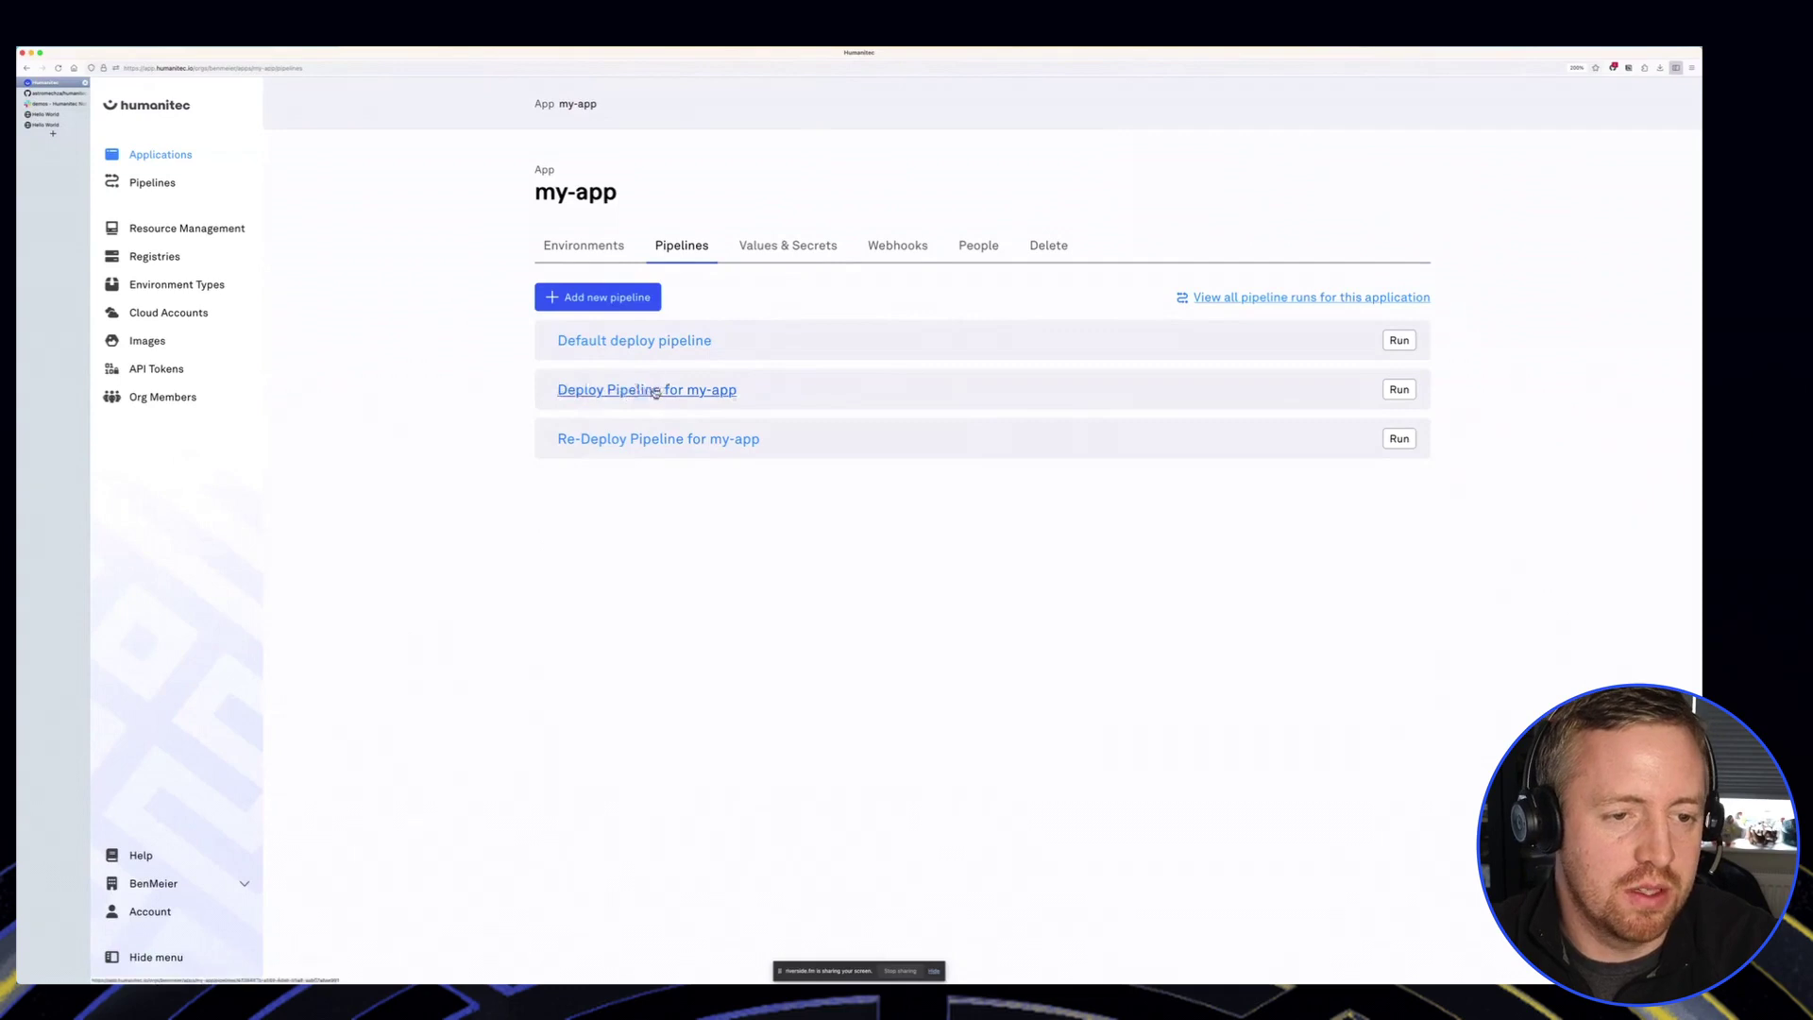
{"action": "left_click", "coordinate": [609, 296]}
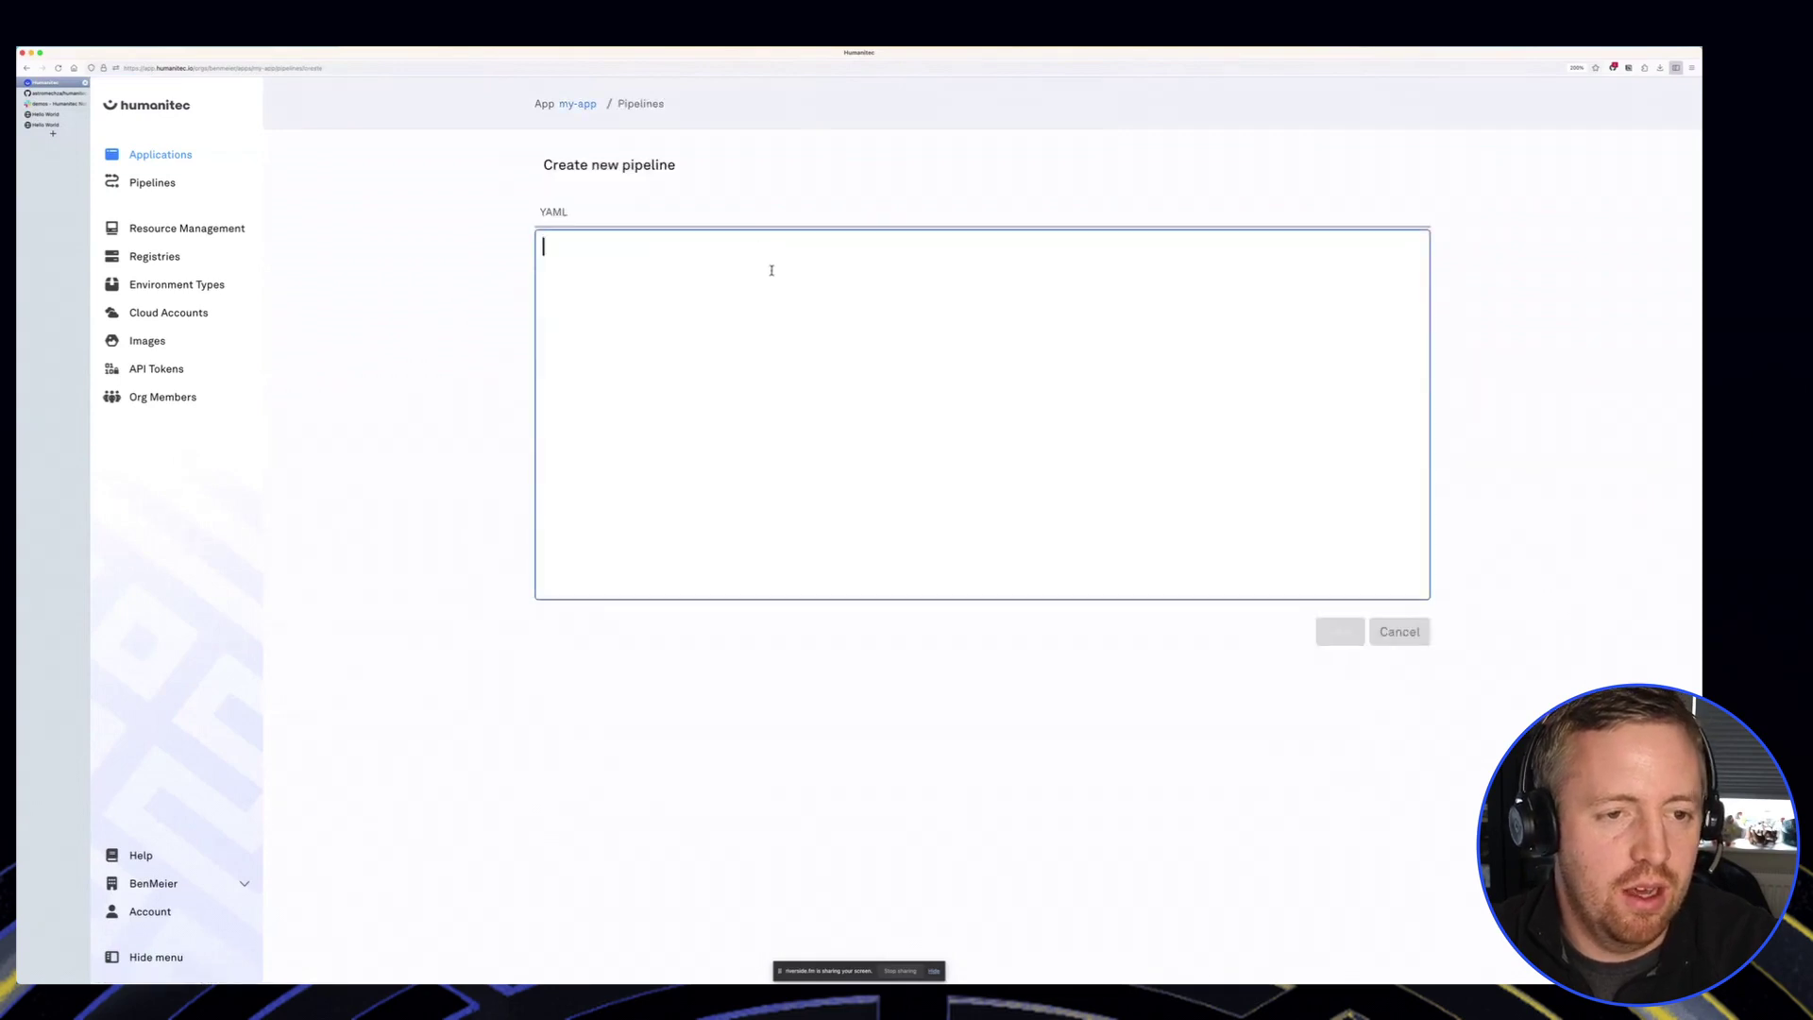
{"action": "key", "text": "super+Tab"}
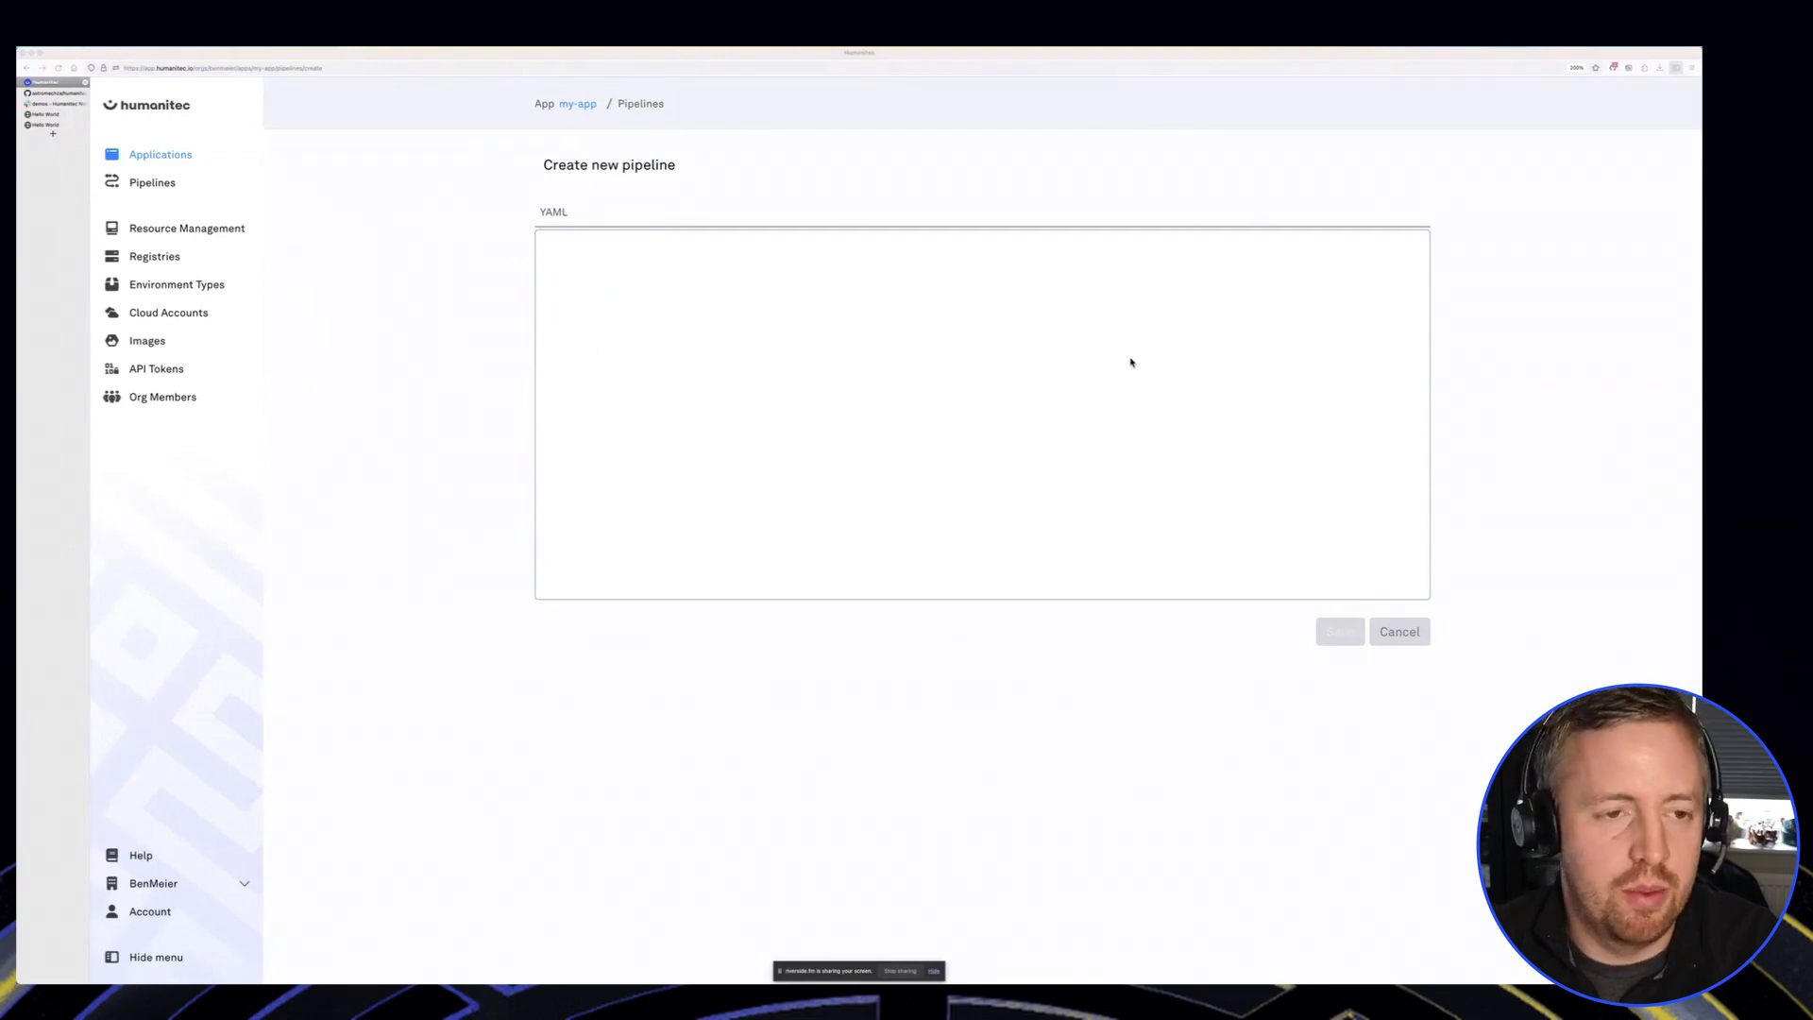
{"action": "left_click", "coordinate": [894, 365]}
{"action": "key", "text": "super+v"}
{"action": "scroll", "coordinate": [894, 364], "scroll_direction": "up", "scroll_amount": 20}
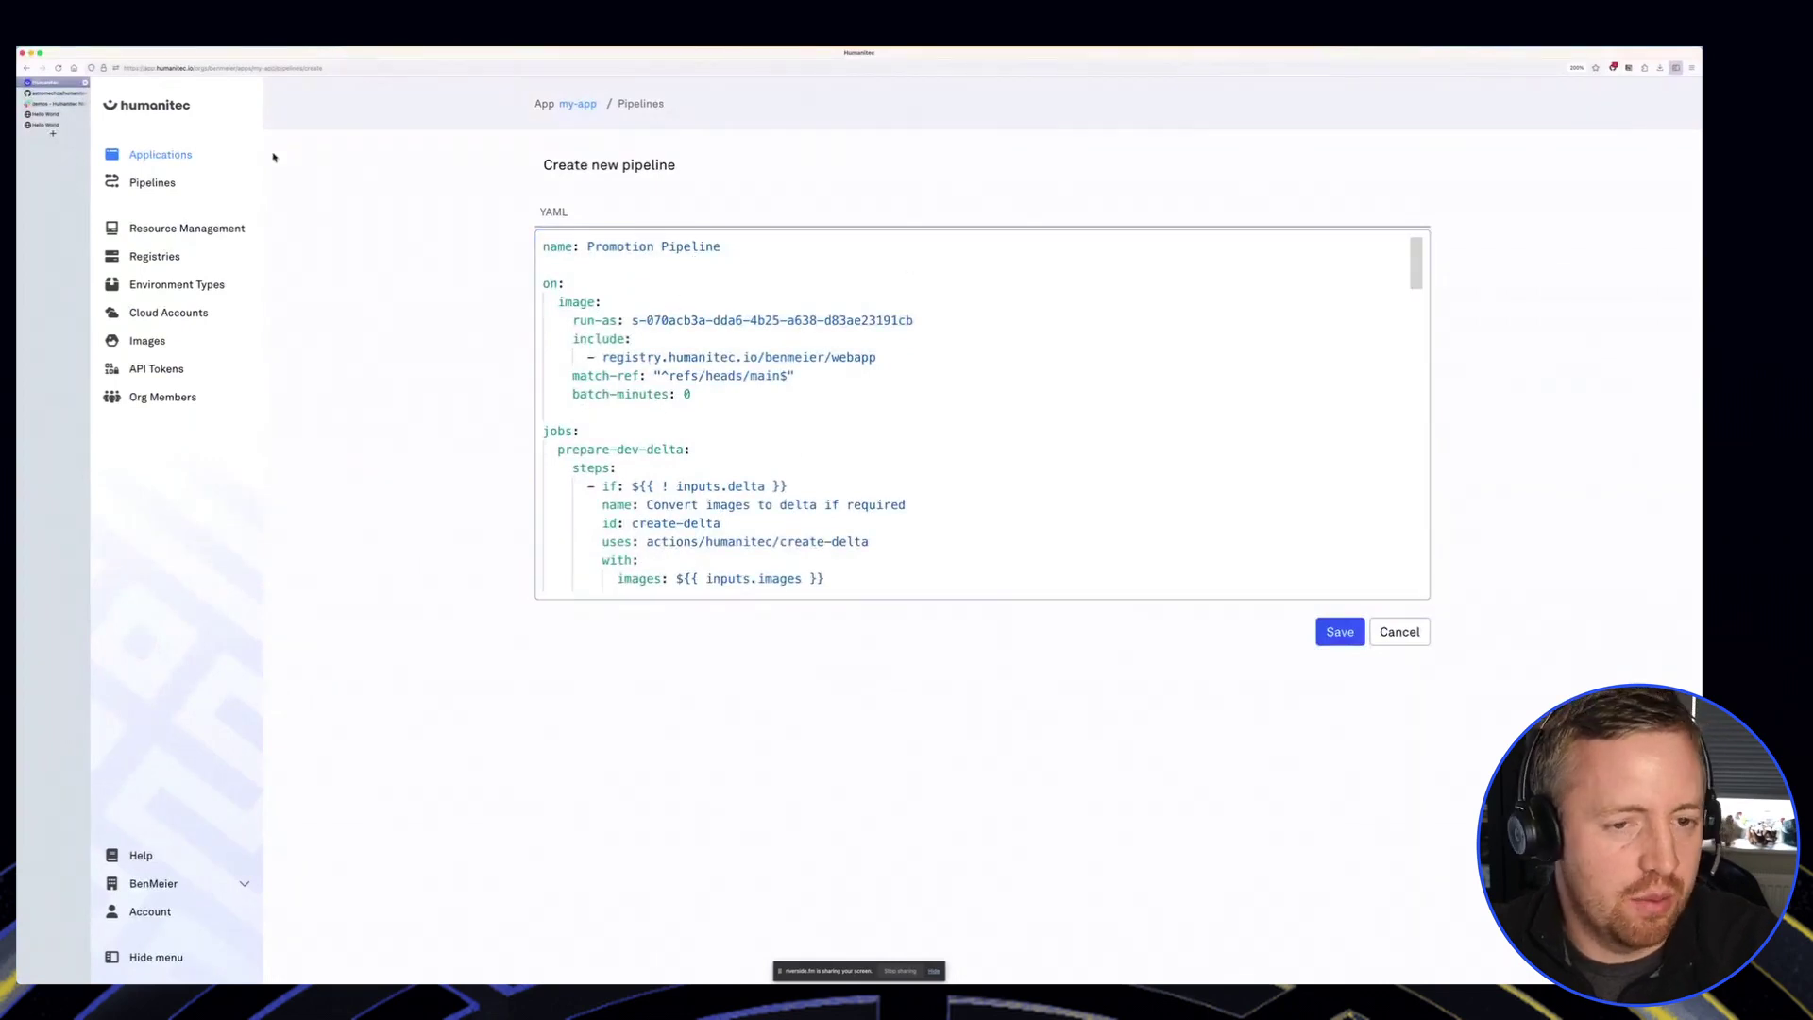
{"action": "left_click", "coordinate": [54, 94]}
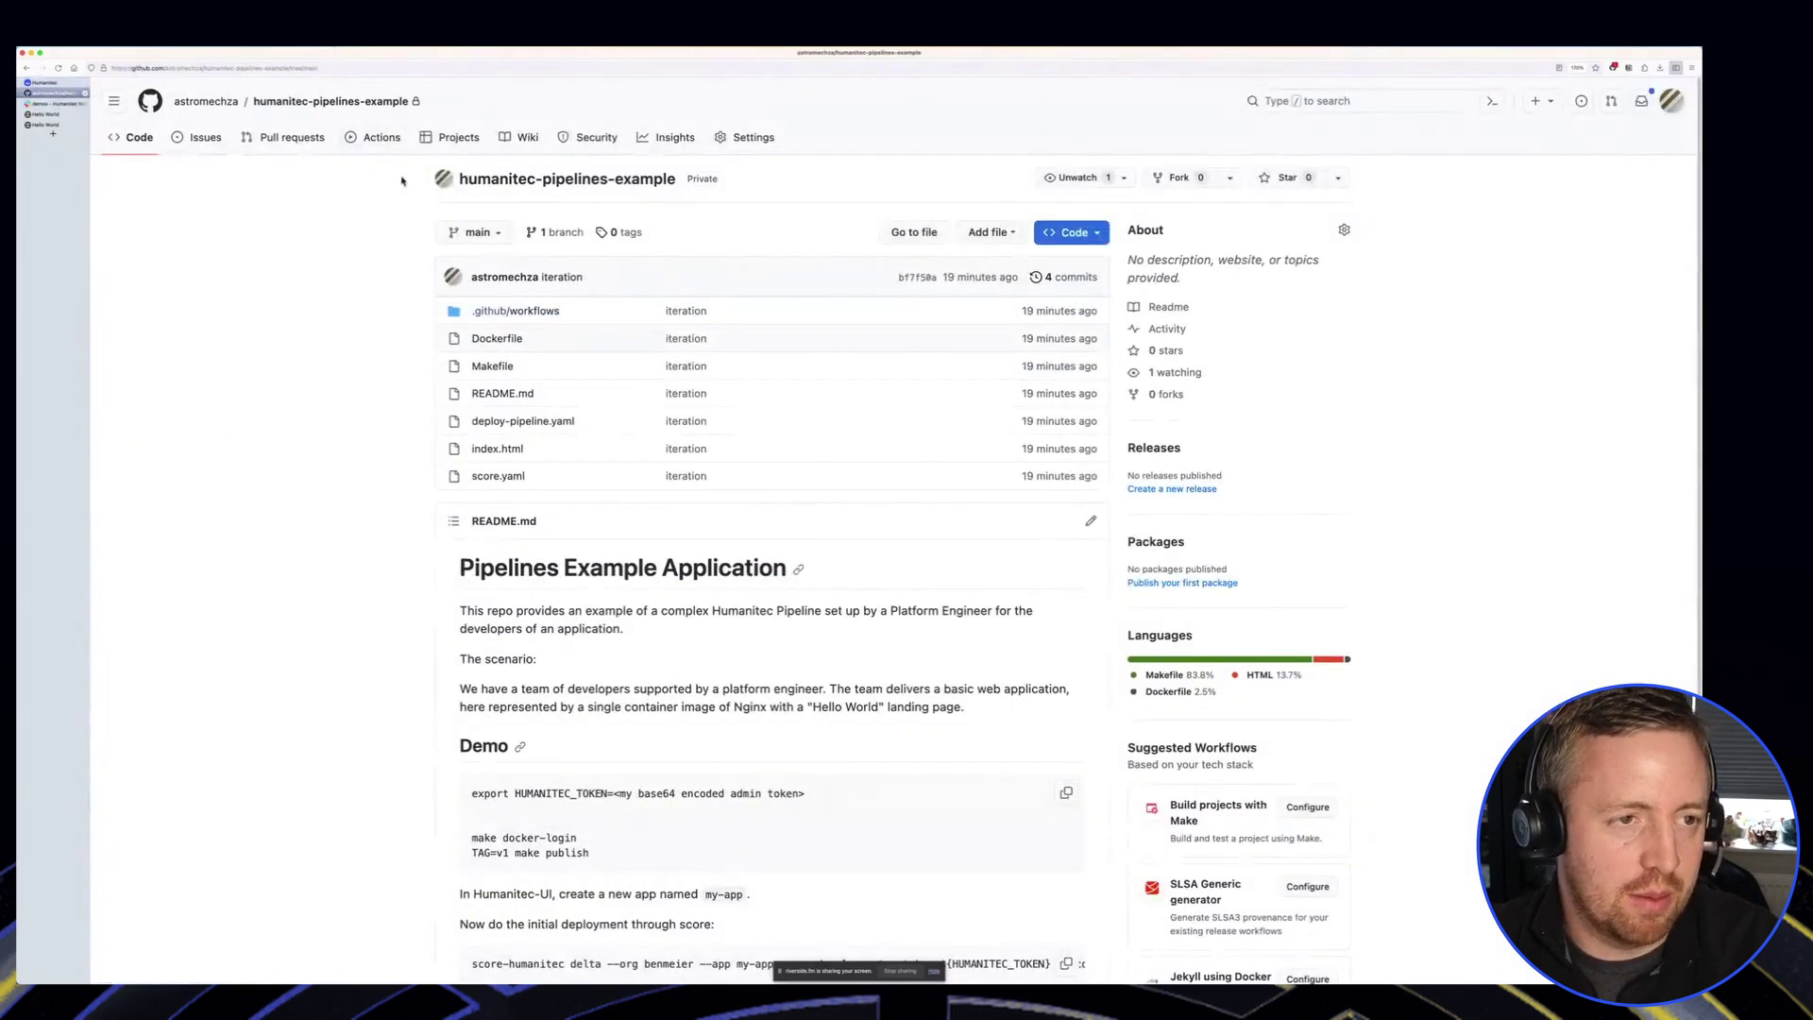
Step: Check that GitHub's Integration Tests and Policy Enforcer workflows have no runs yet
{"action": "left_click", "coordinate": [381, 137]}
{"action": "left_click", "coordinate": [268, 258]}
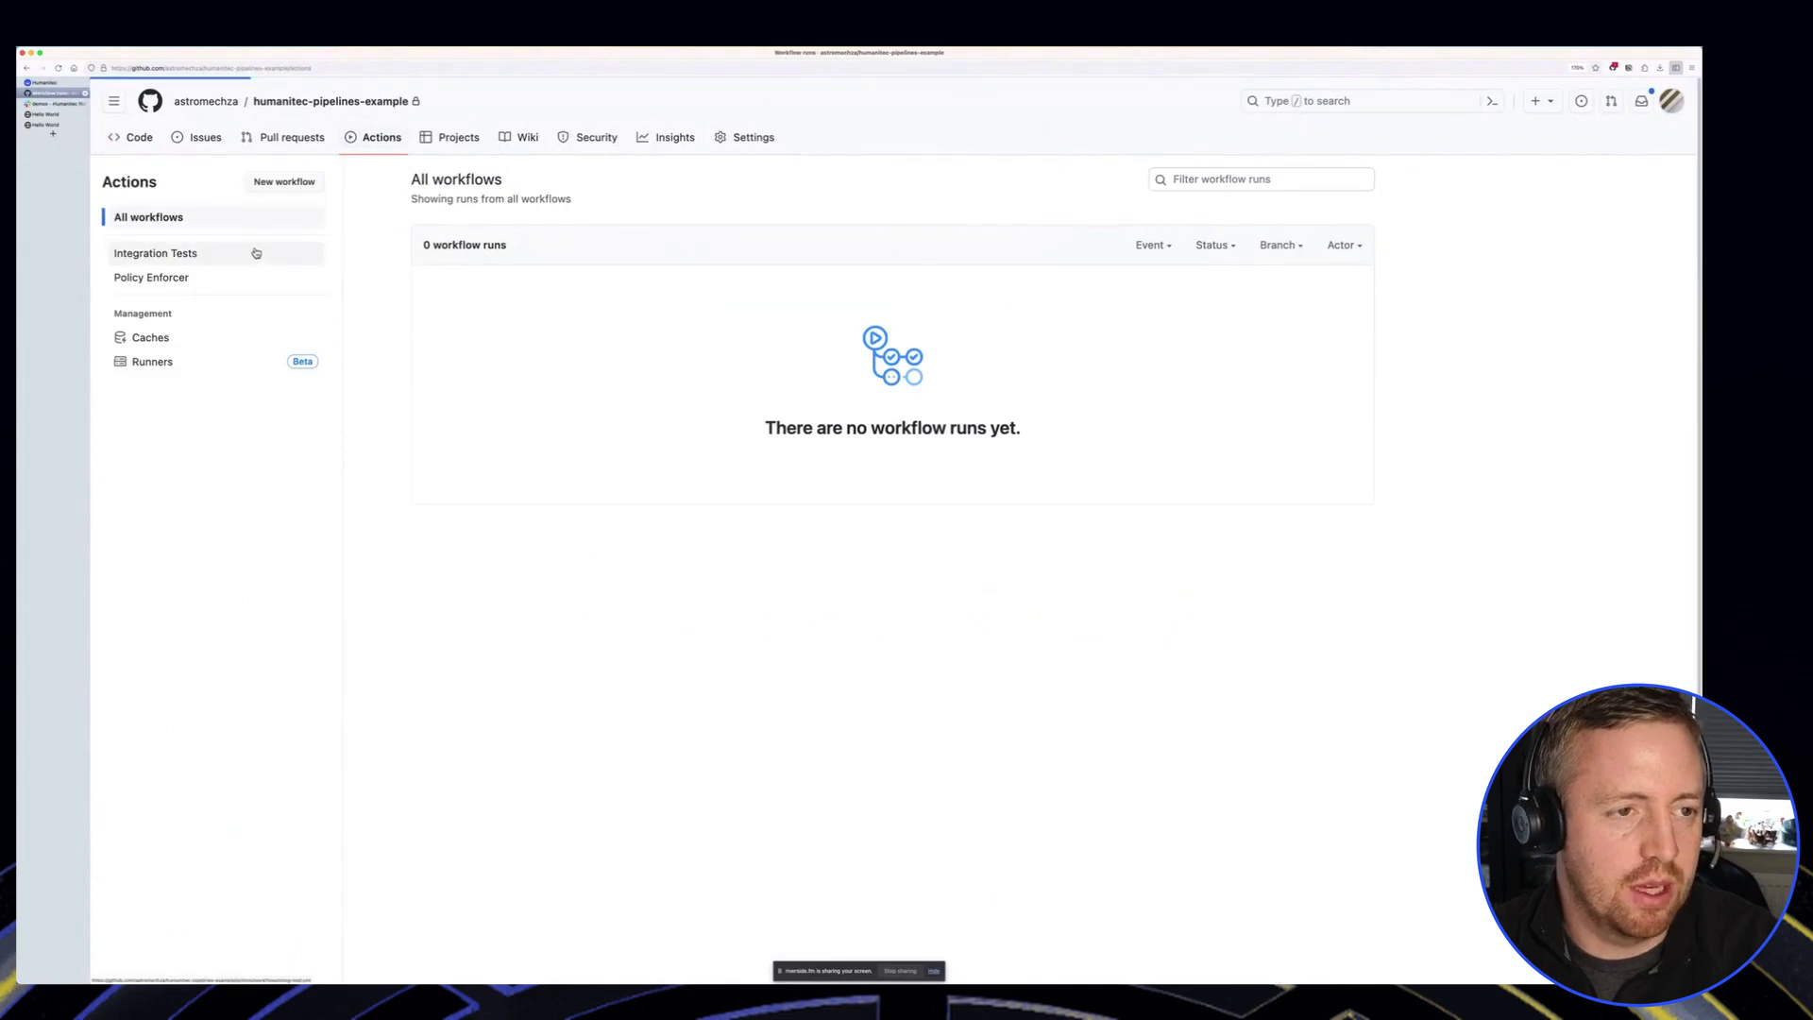
{"action": "left_click", "coordinate": [194, 282]}
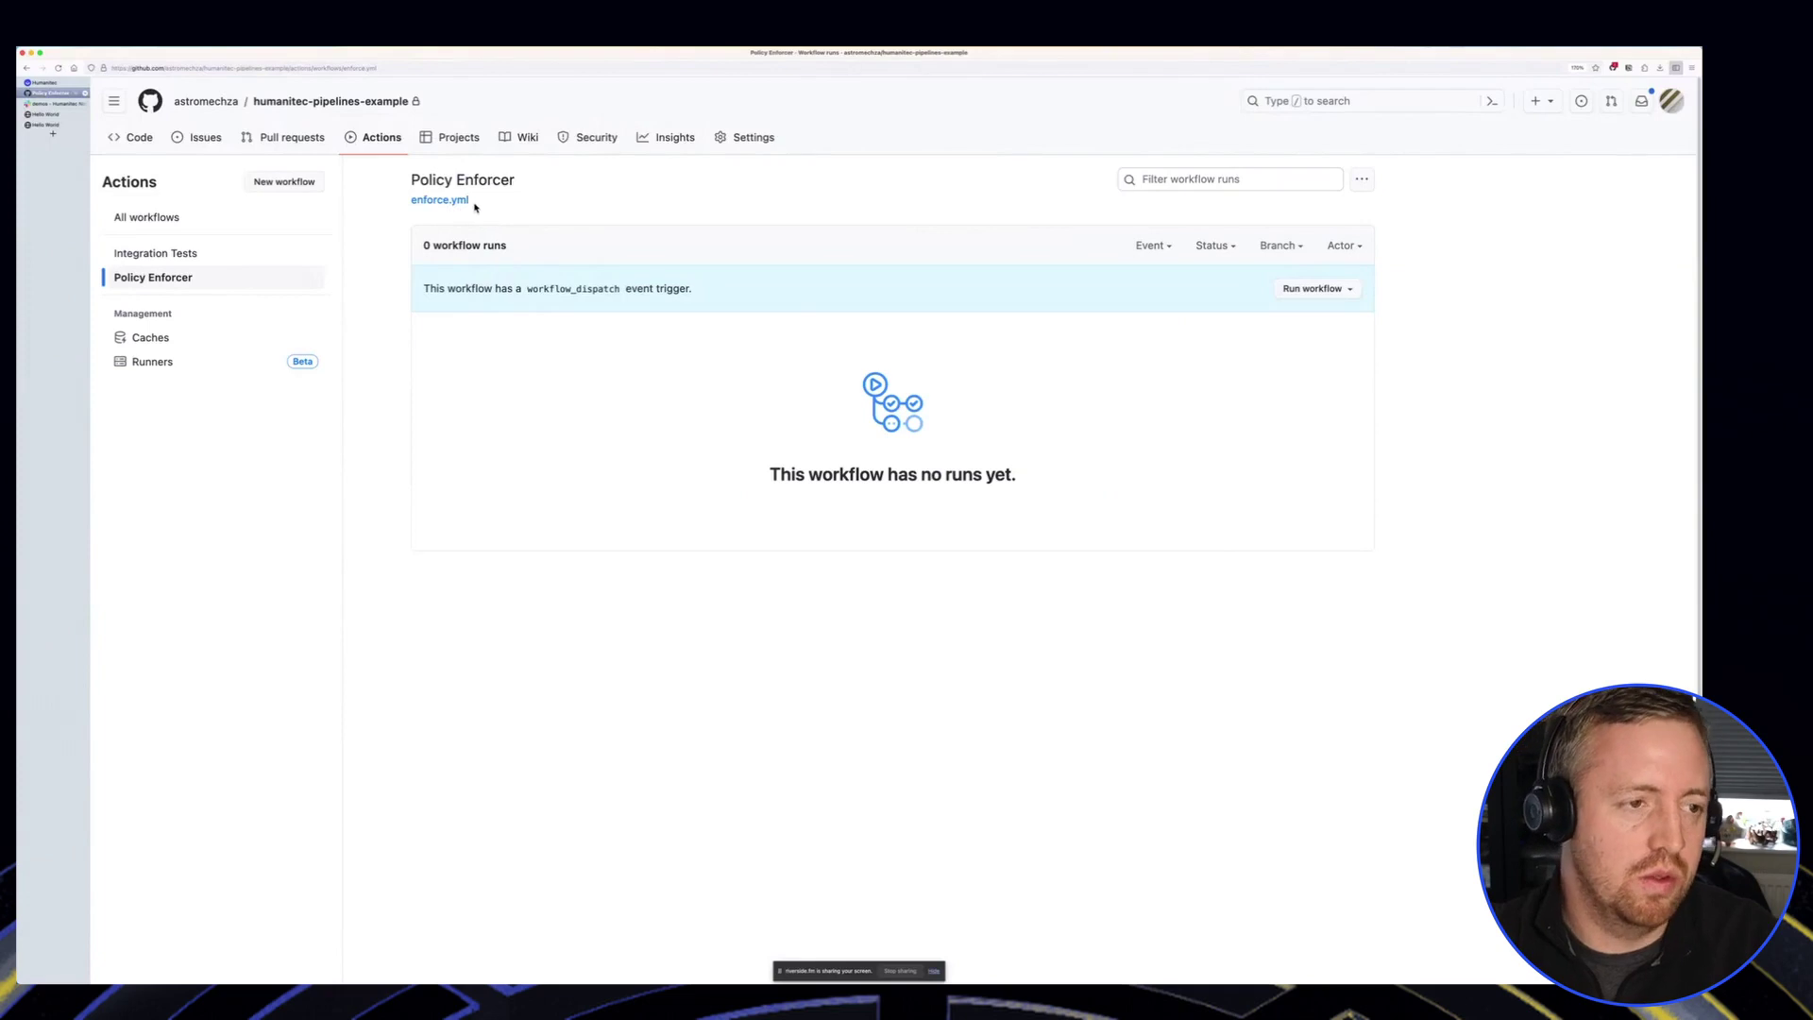
{"action": "left_click", "coordinate": [255, 252]}
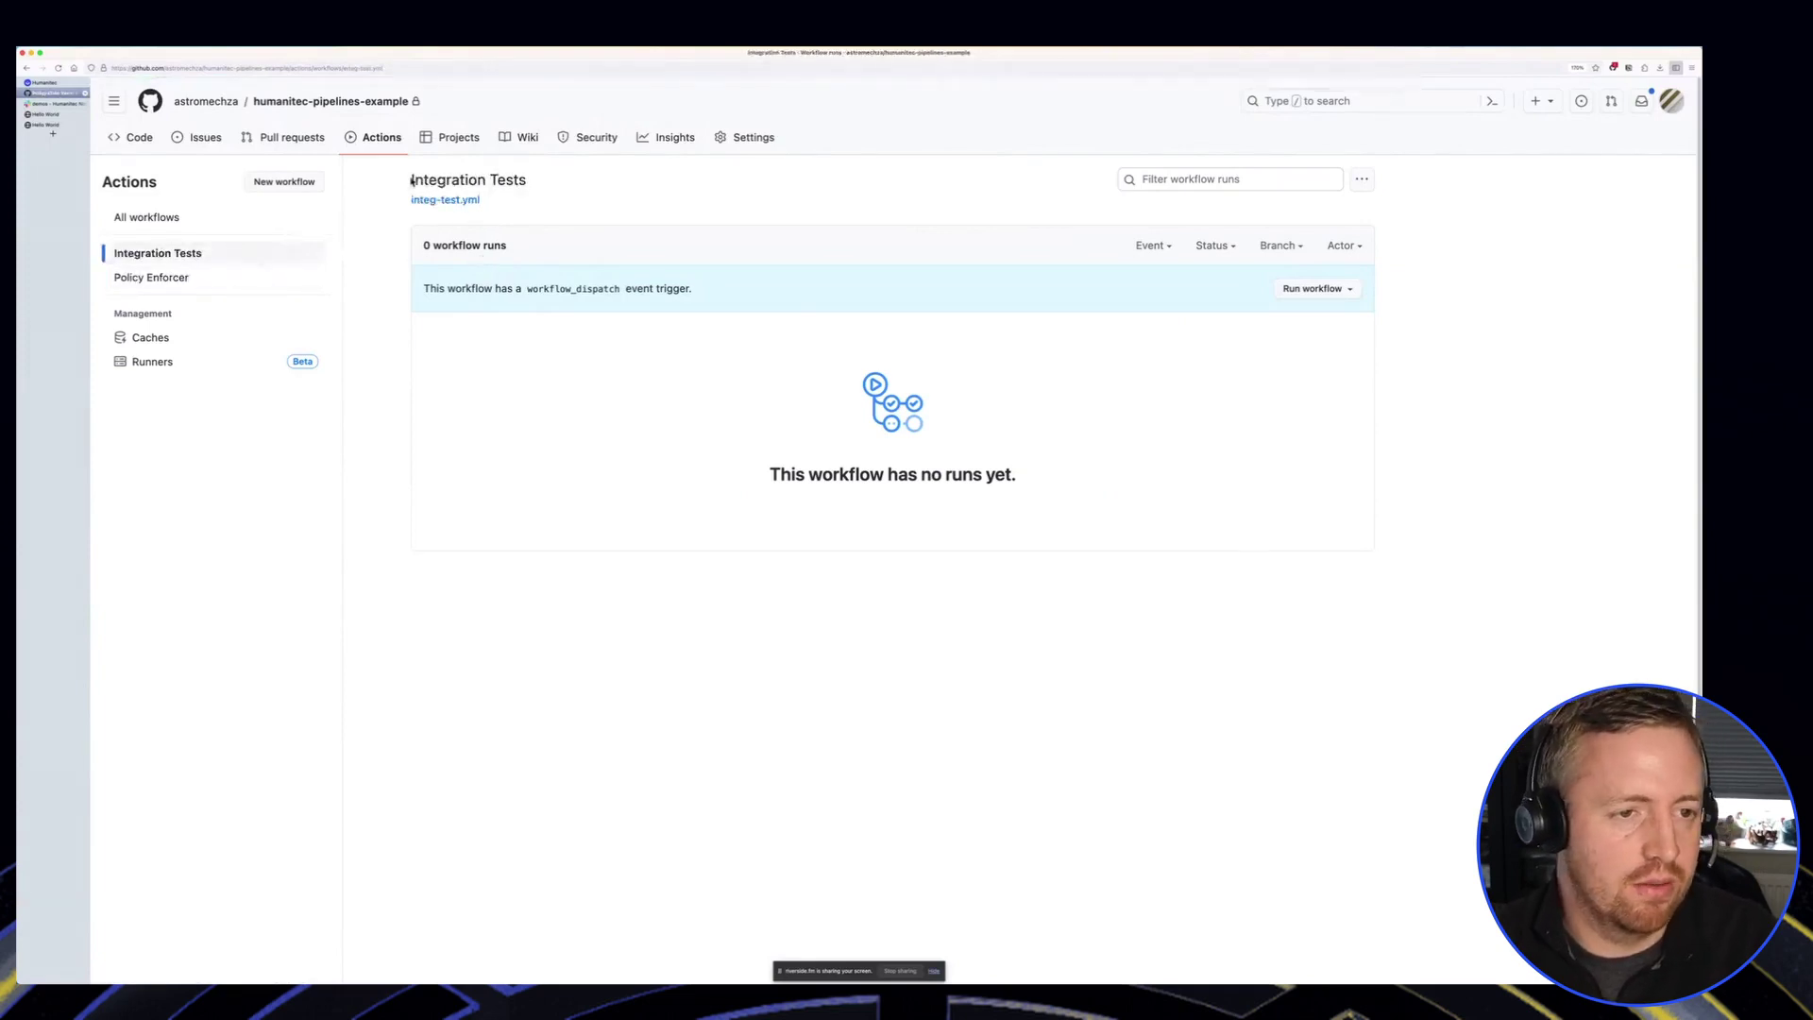
{"action": "left_click", "coordinate": [44, 84]}
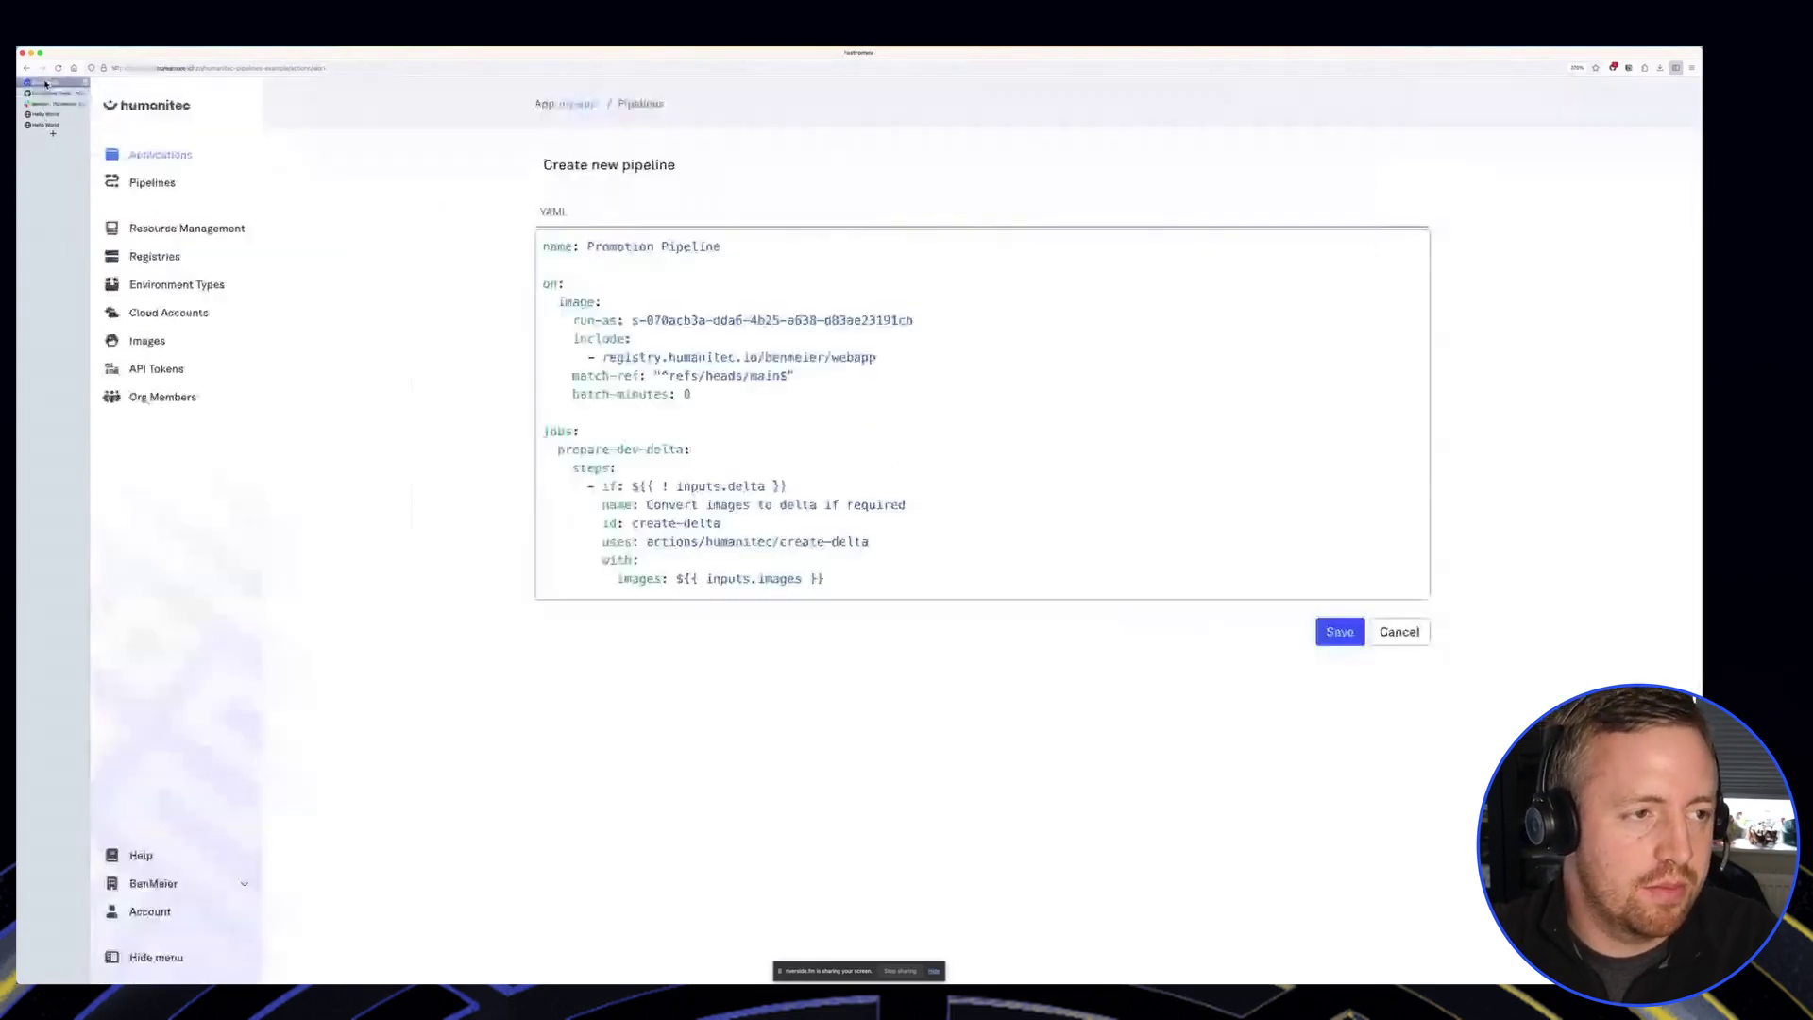
Step: Review the YAML's image trigger, highlighting the registry.humanitec.io/benmeier/webapp include path
{"action": "left_click", "coordinate": [768, 416]}
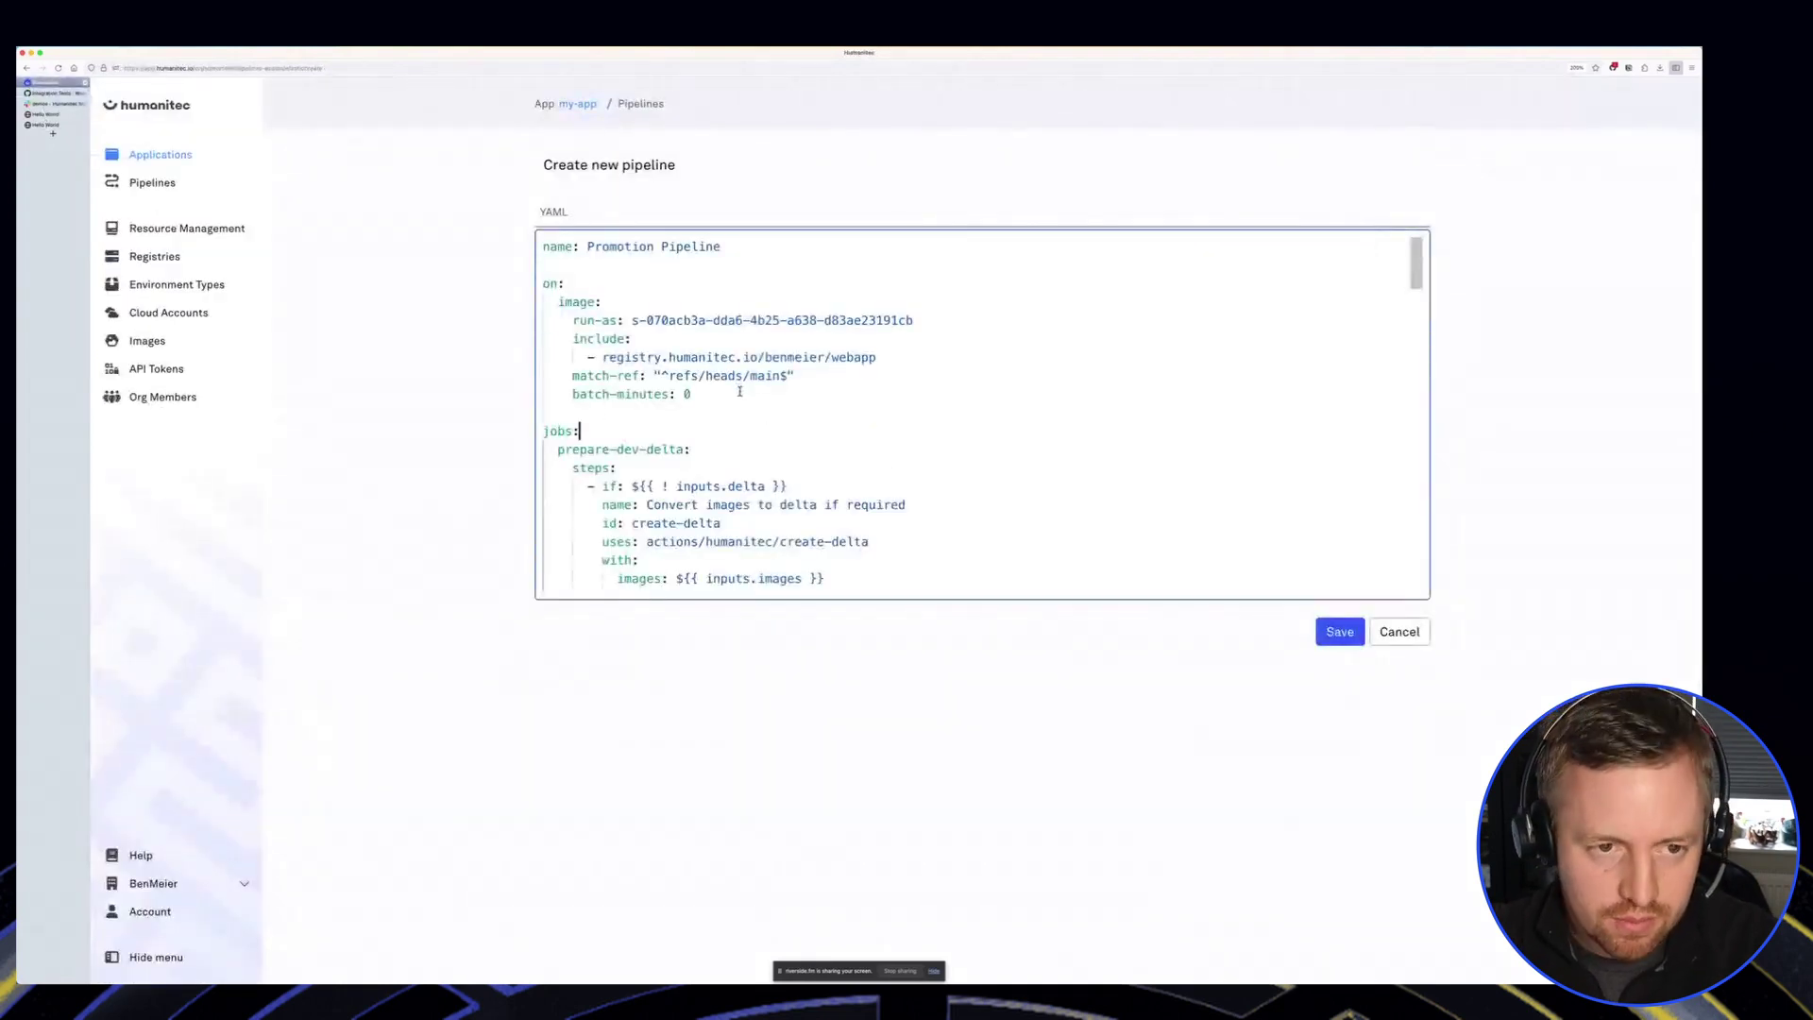
{"action": "left_click_drag", "start_coordinate": [575, 413], "coordinate": [544, 300]}
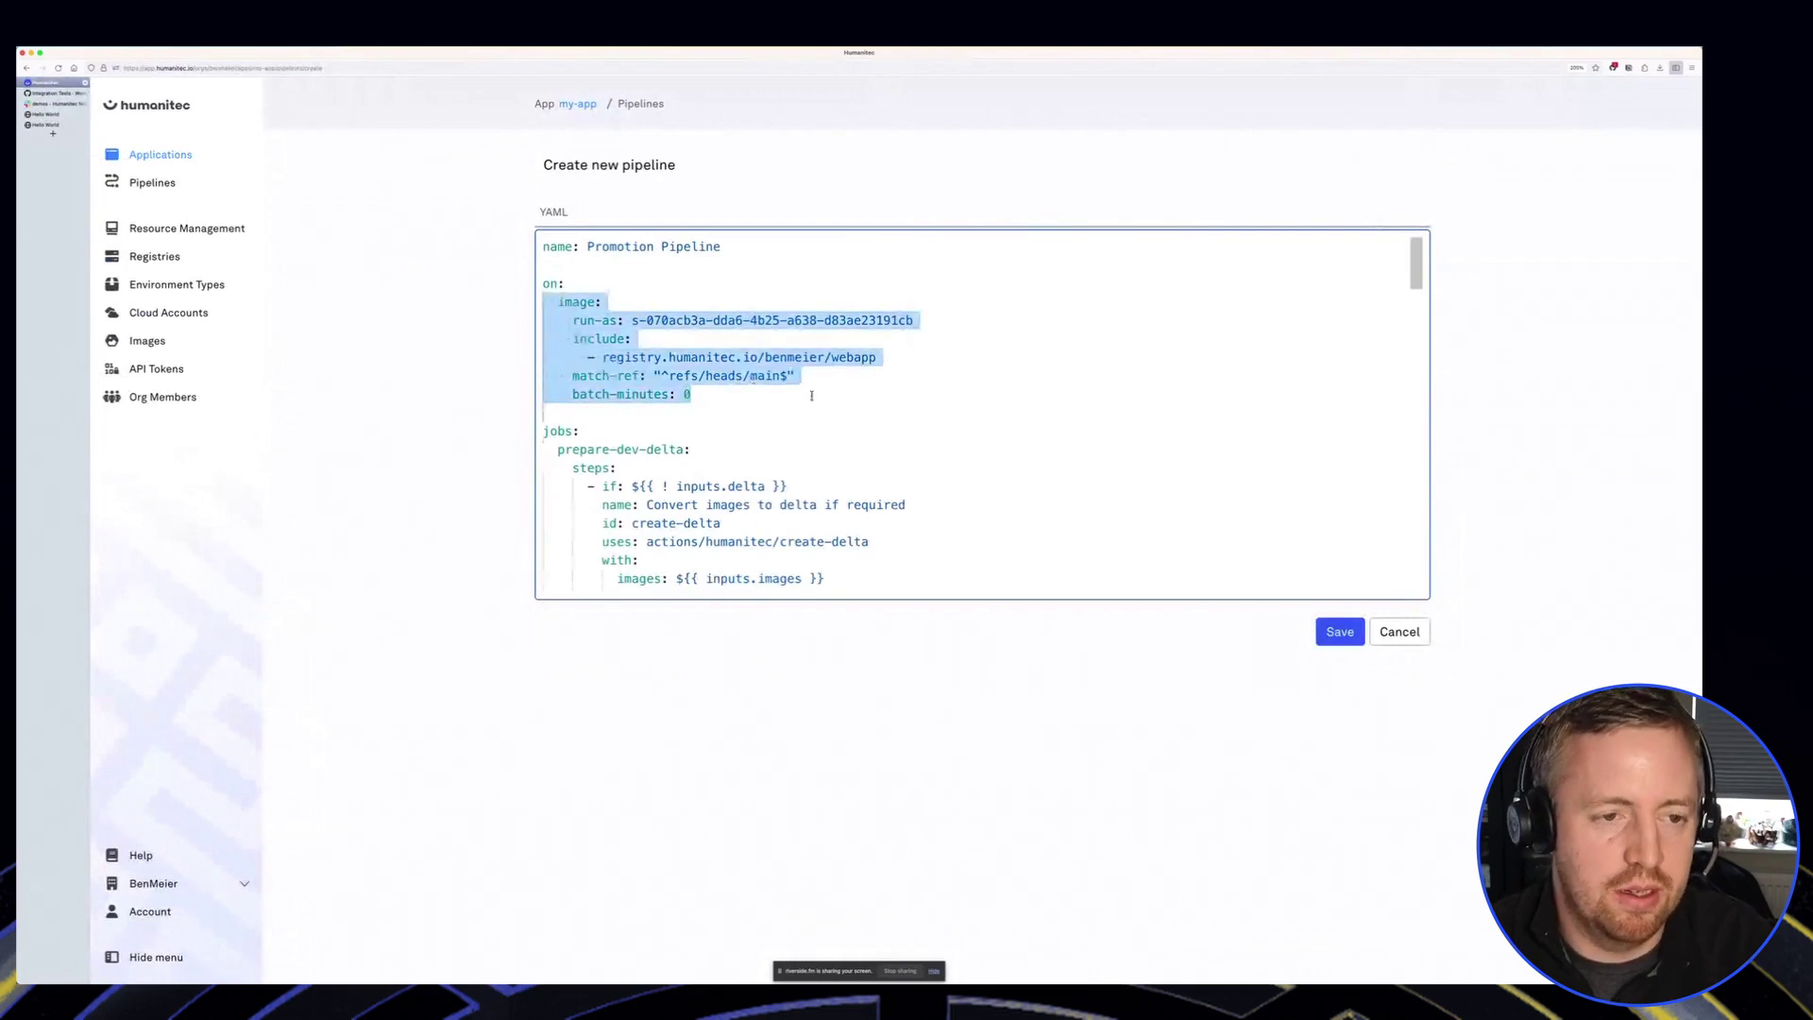
{"action": "left_click", "coordinate": [692, 395]}
{"action": "left_click", "coordinate": [718, 408]}
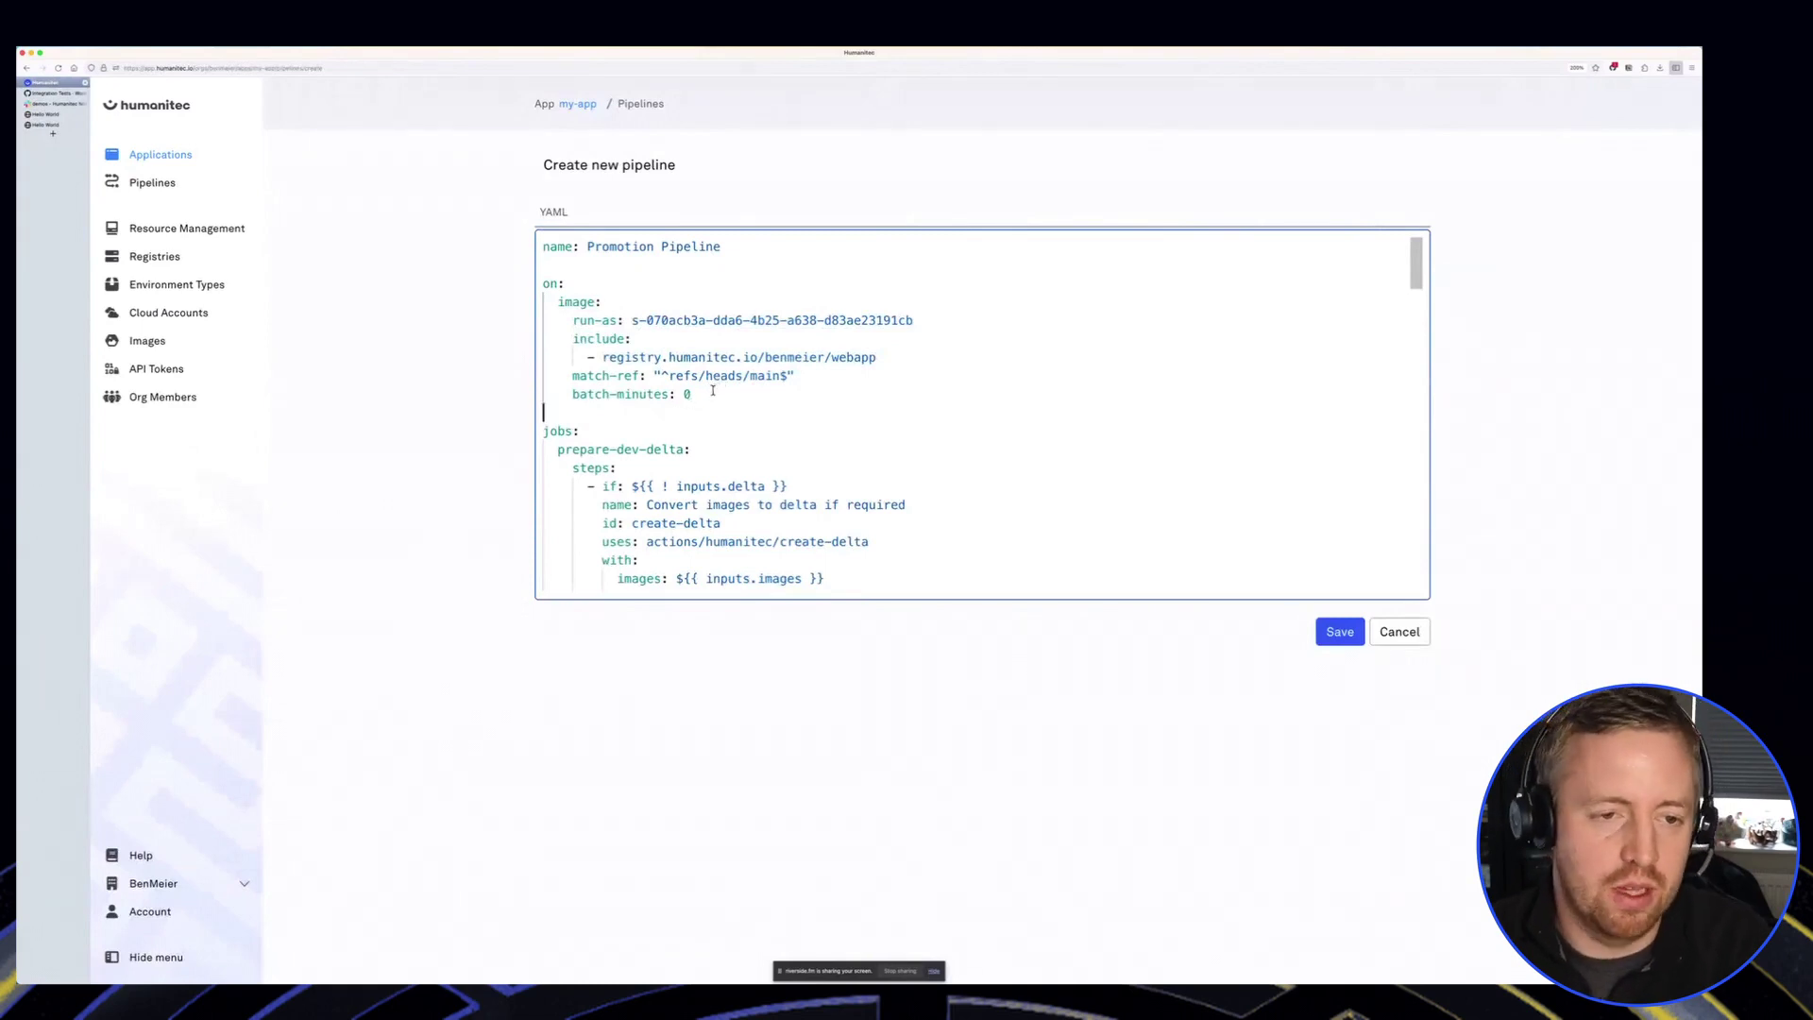
{"action": "left_click_drag", "start_coordinate": [692, 395], "coordinate": [550, 321]}
{"action": "left_click", "coordinate": [722, 376]}
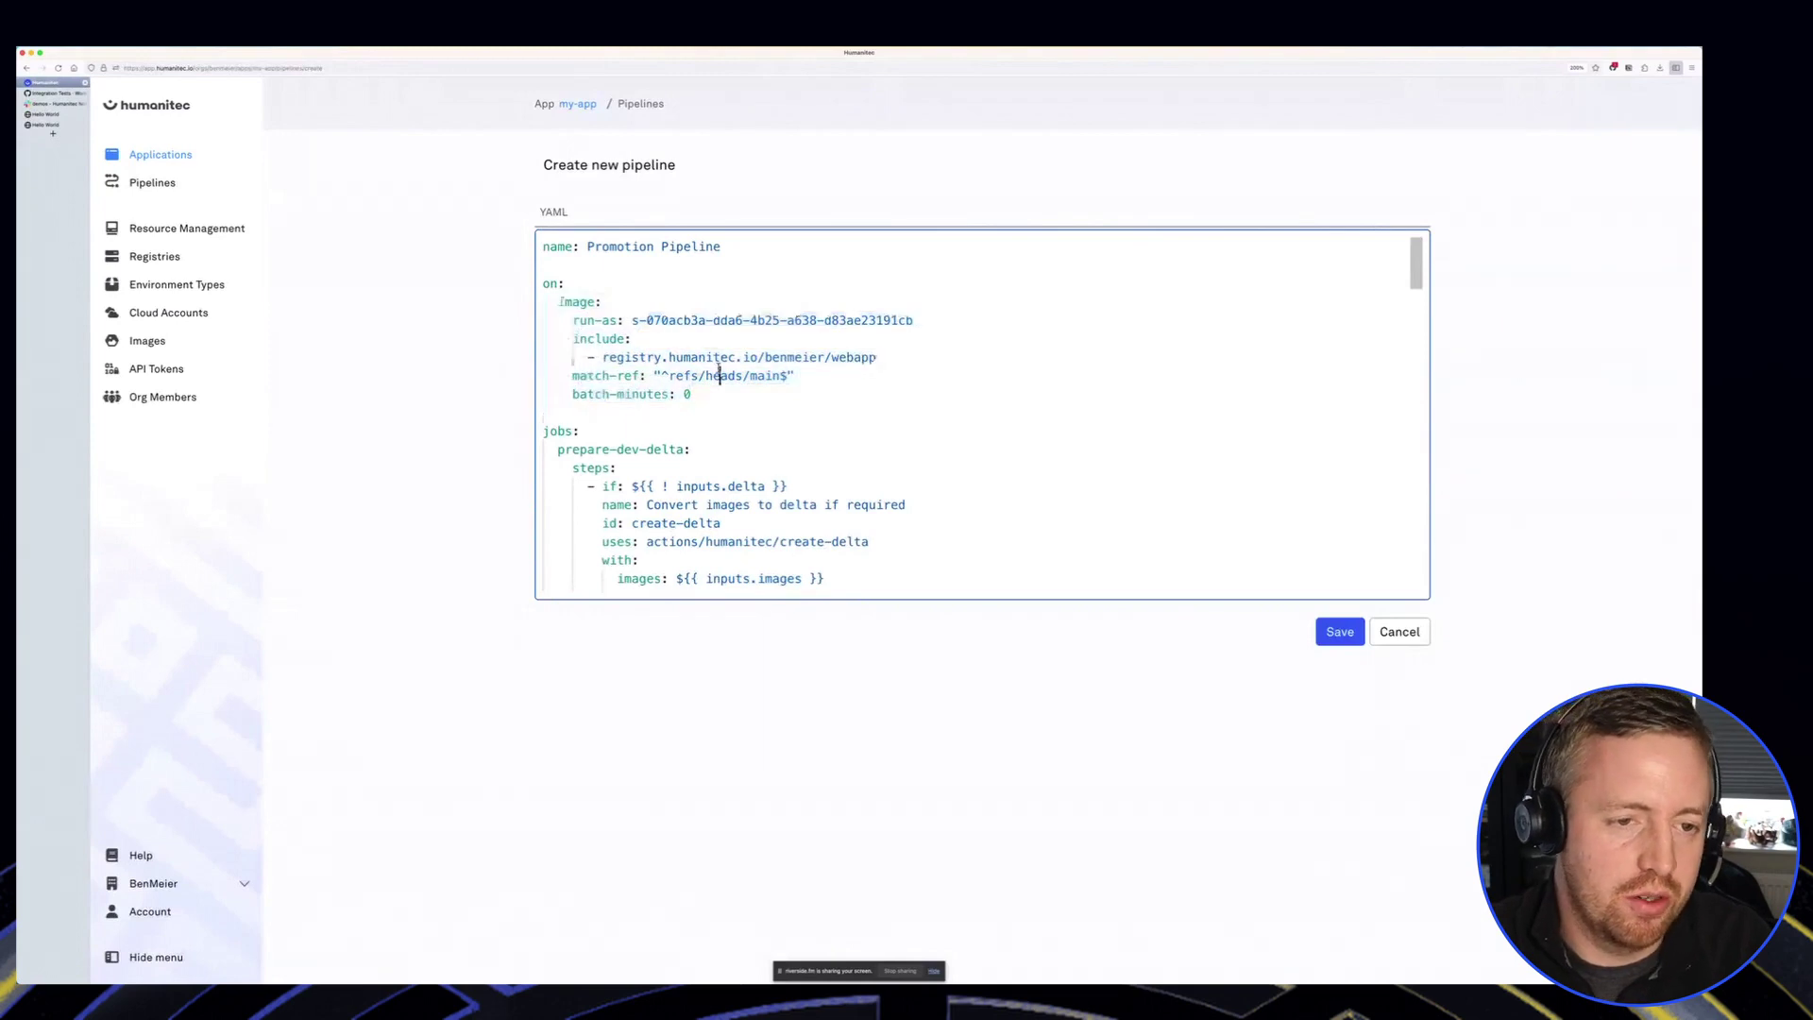
{"action": "left_click_drag", "start_coordinate": [876, 357], "coordinate": [601, 357]}
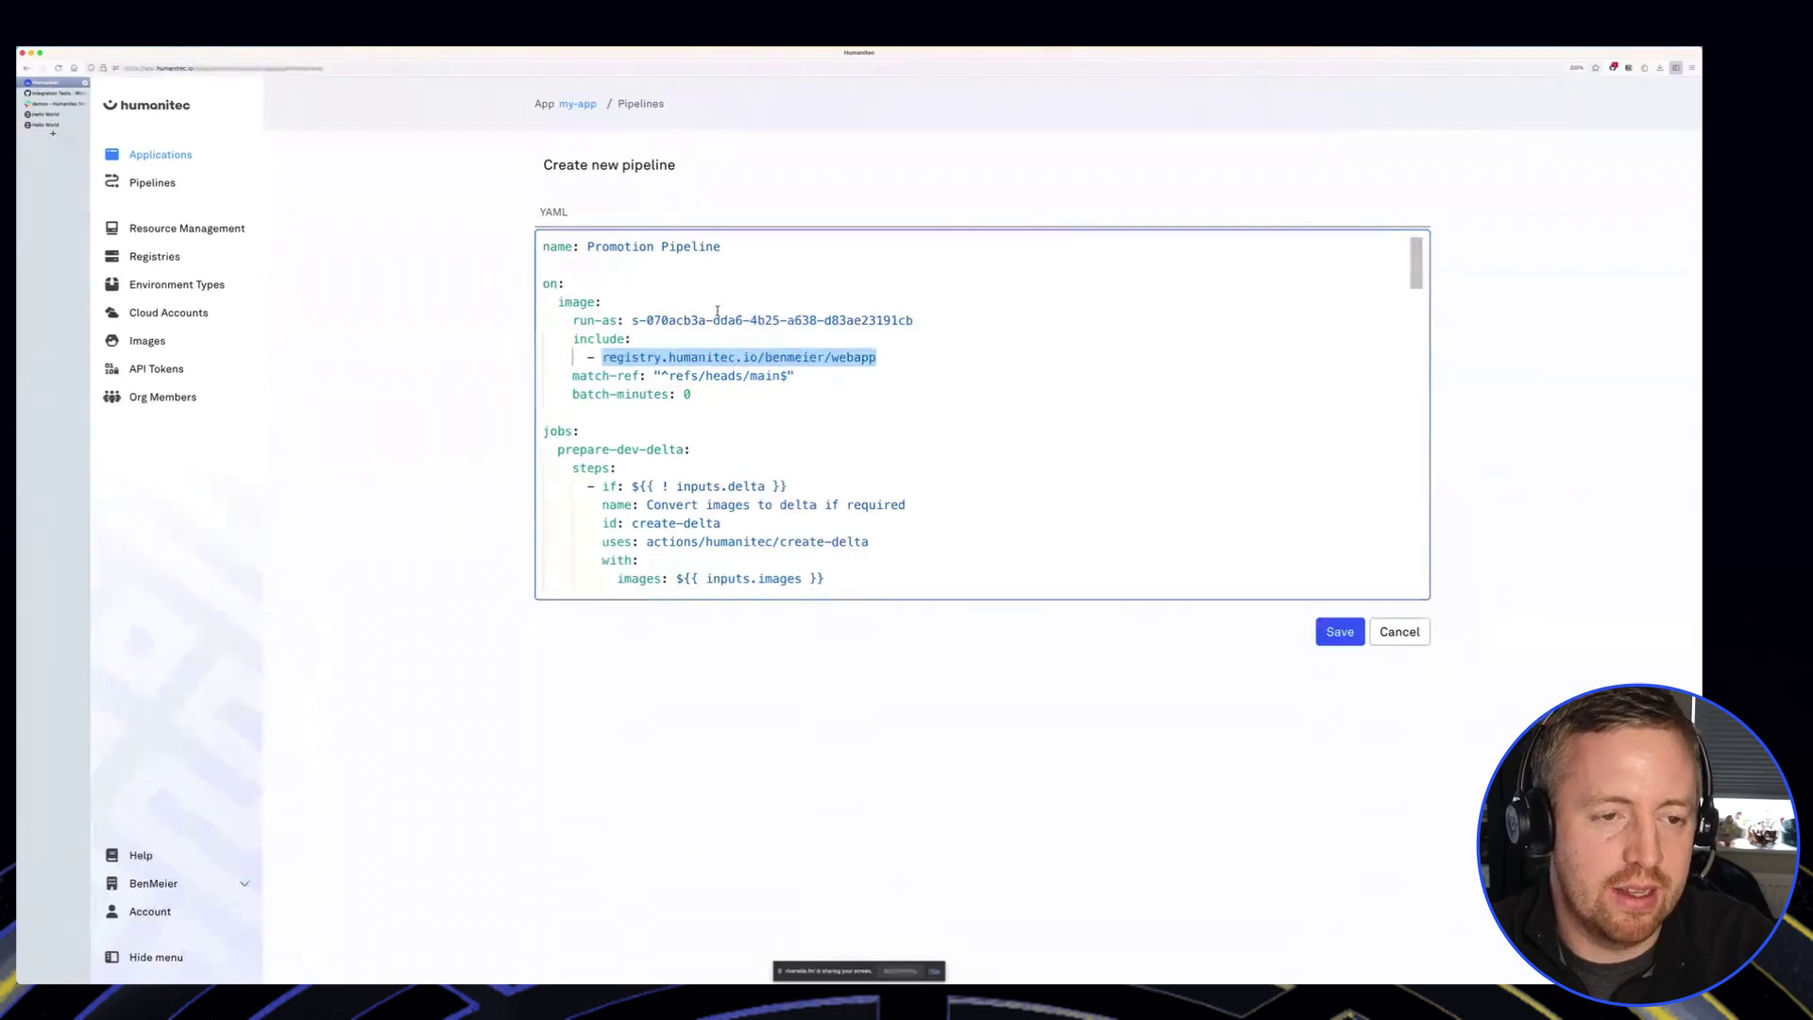
{"action": "left_click", "coordinate": [714, 403]}
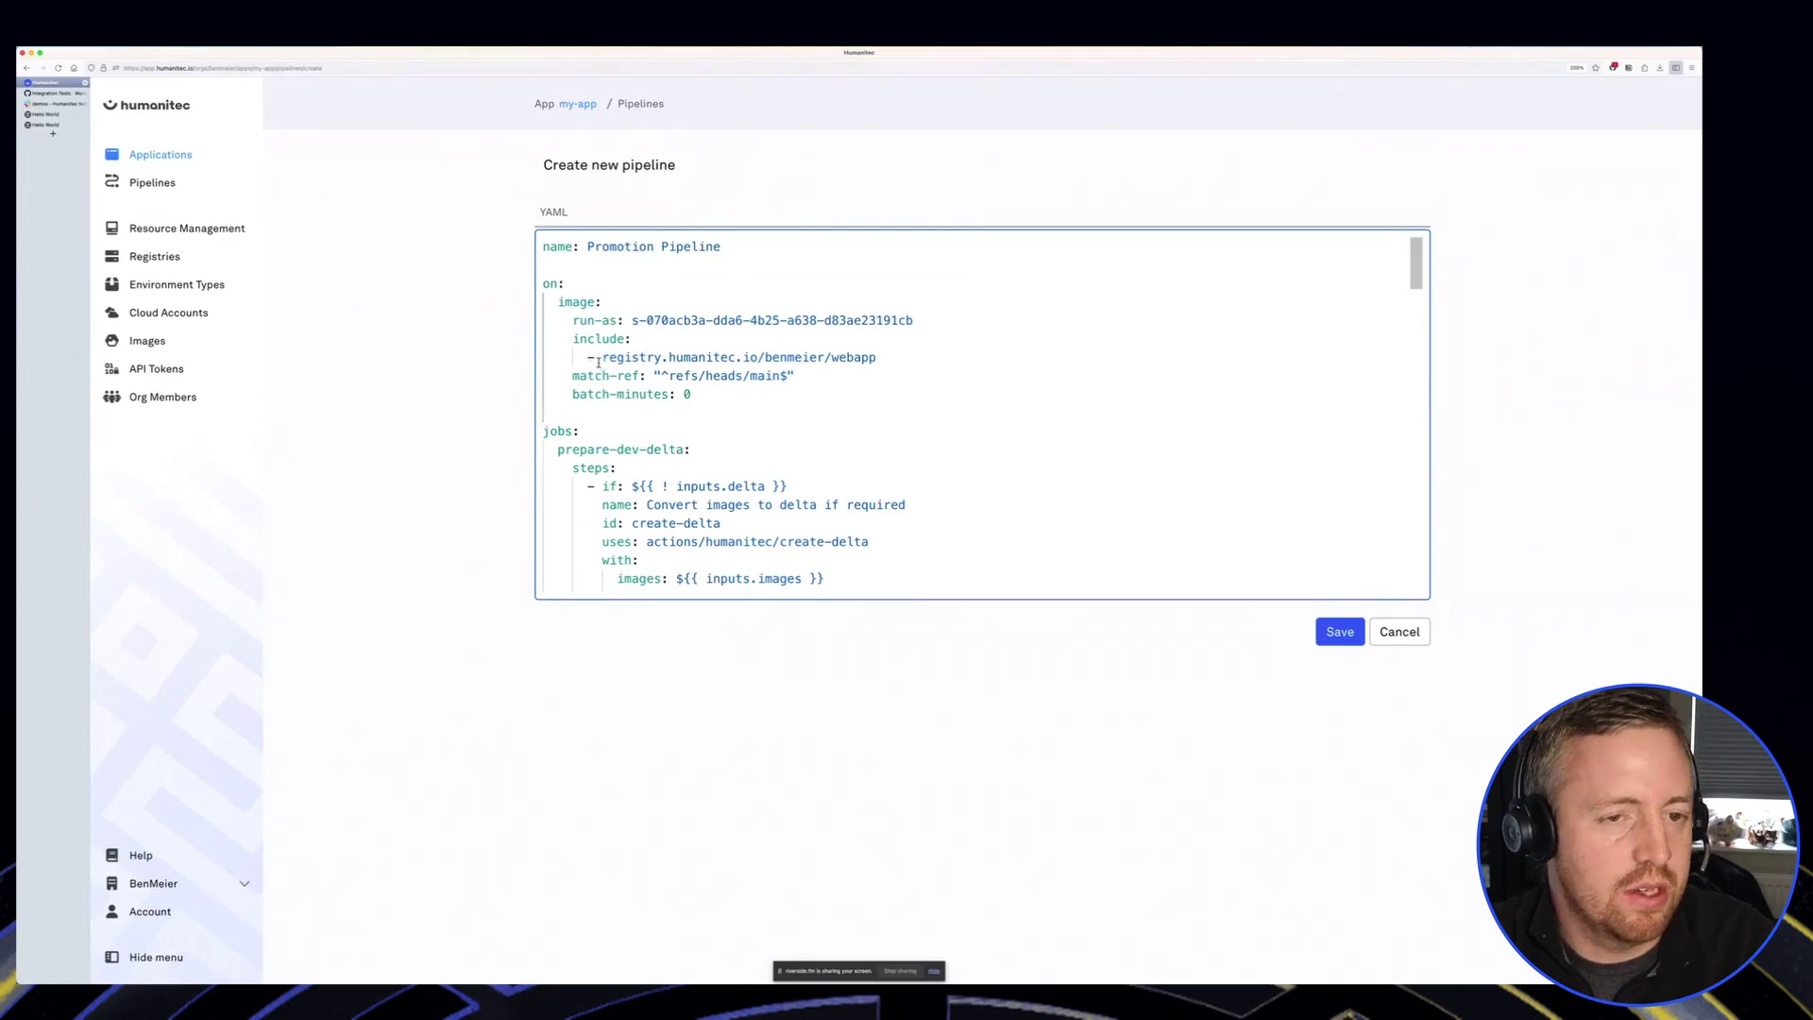
{"action": "mouse_move", "coordinate": [608, 359]}
{"action": "left_mouse_down"}
{"action": "mouse_move", "coordinate": [890, 360]}
{"action": "mouse_move", "coordinate": [601, 359]}
{"action": "left_mouse_up"}
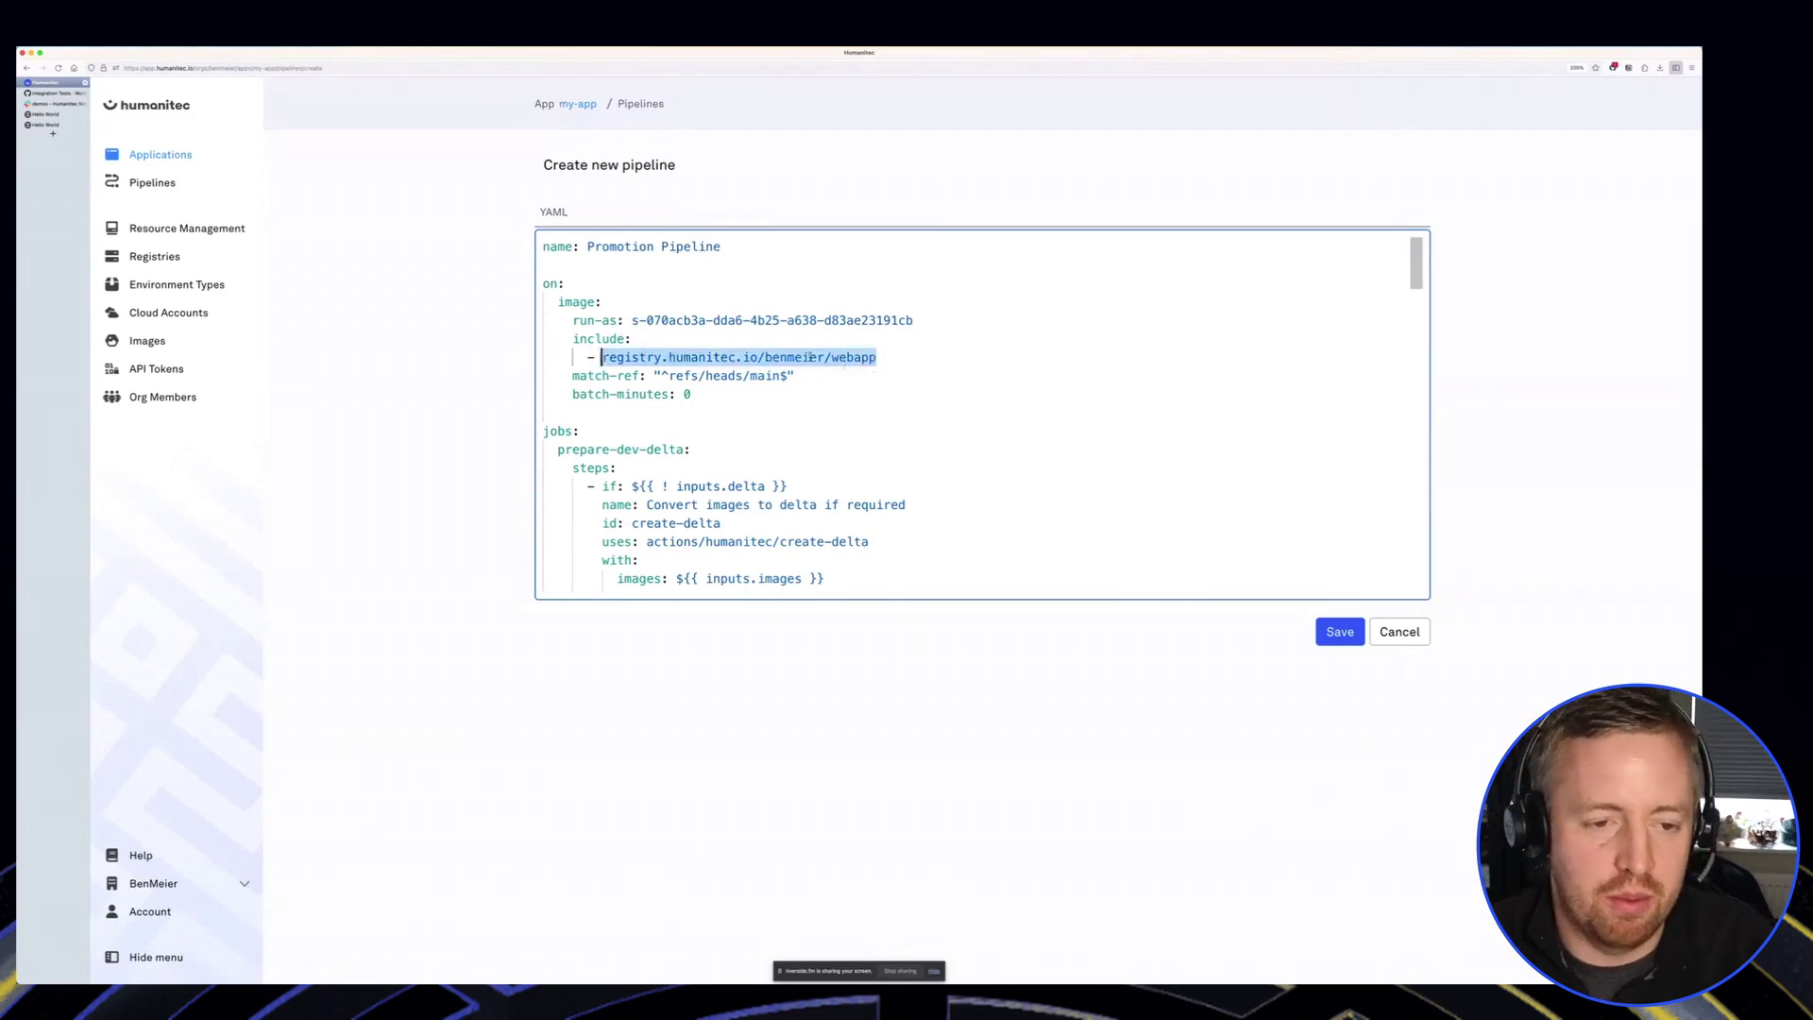
{"action": "scroll", "coordinate": [716, 379], "scroll_direction": "down", "scroll_amount": 2}
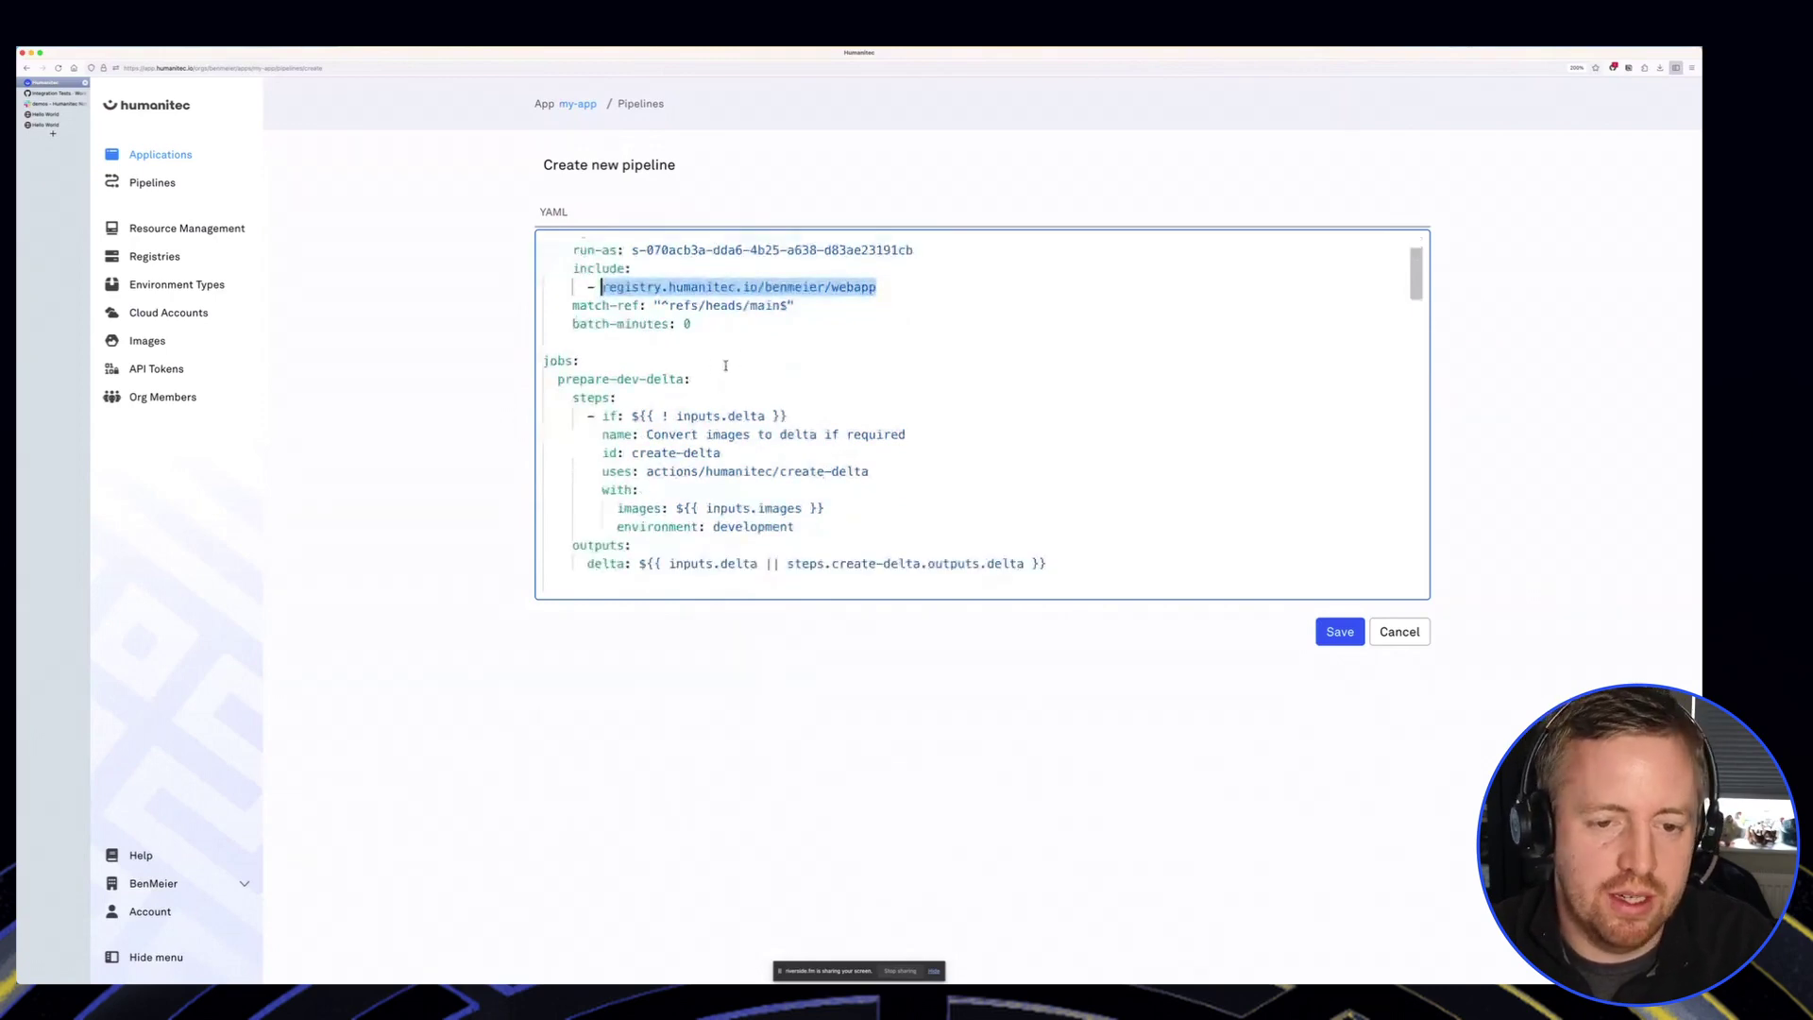
{"action": "scroll", "coordinate": [726, 365], "scroll_direction": "down", "scroll_amount": 2}
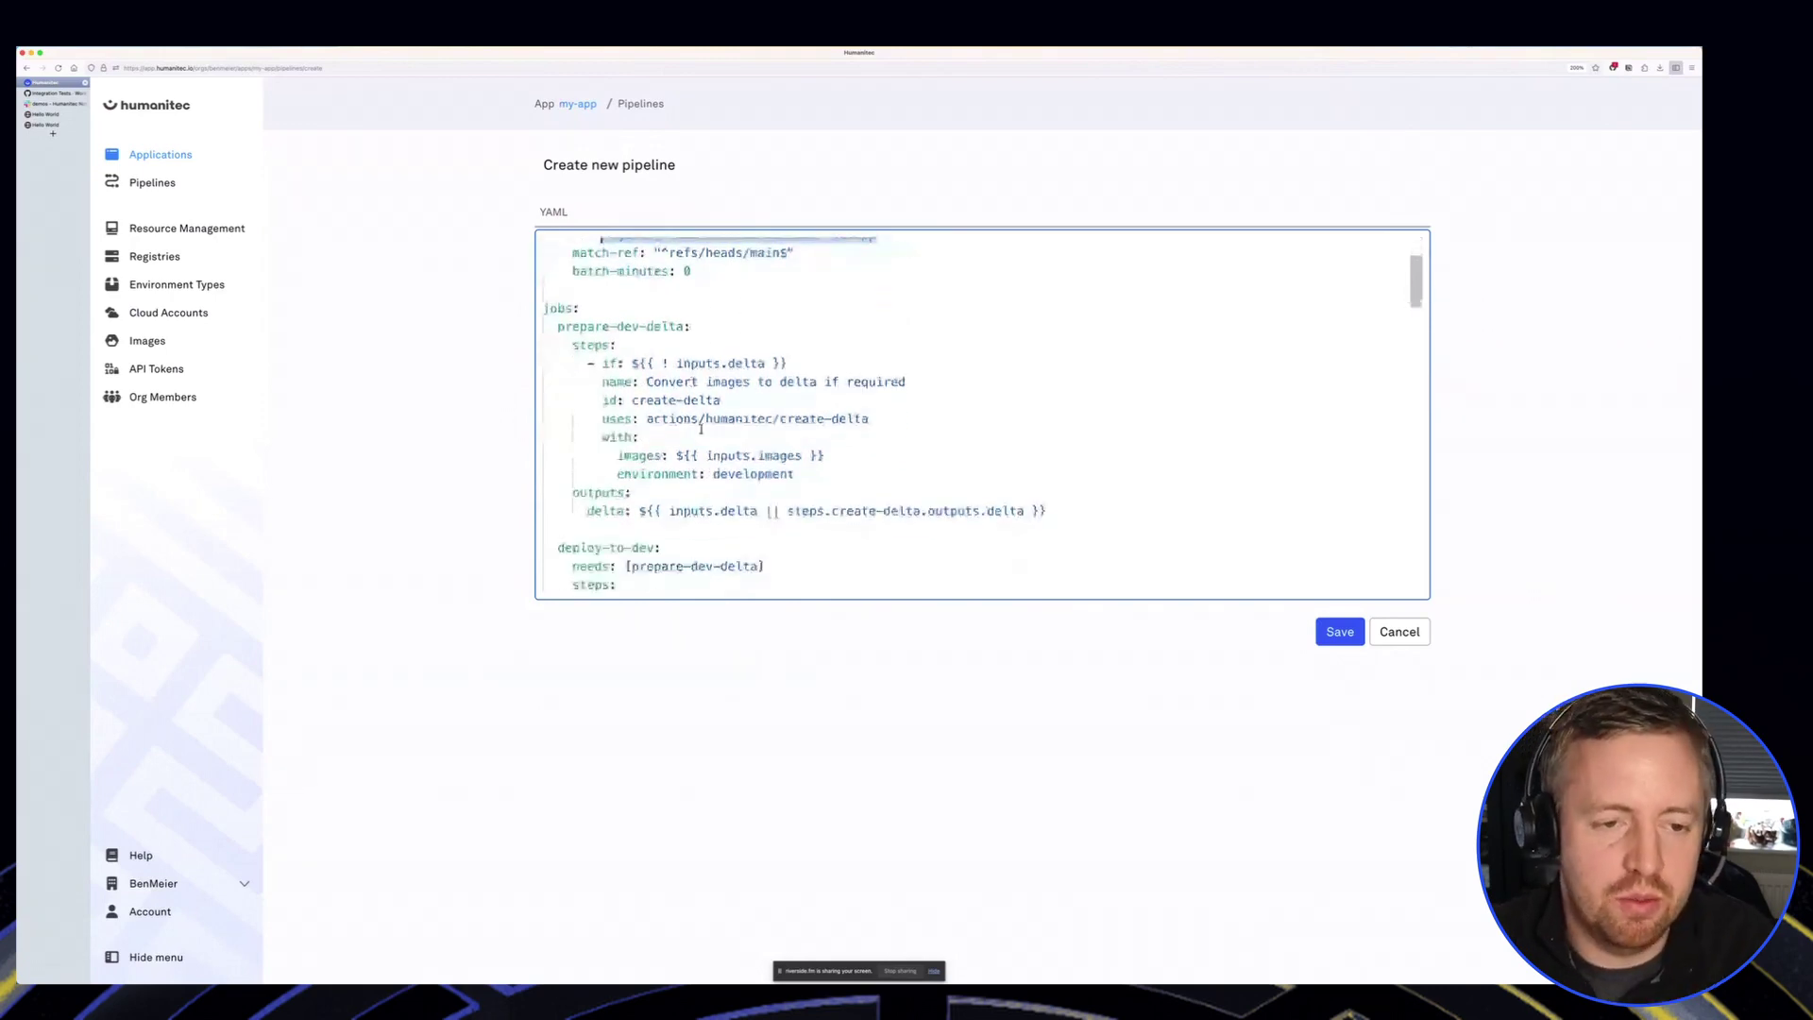
{"action": "scroll", "coordinate": [911, 489], "scroll_direction": "down", "scroll_amount": 10}
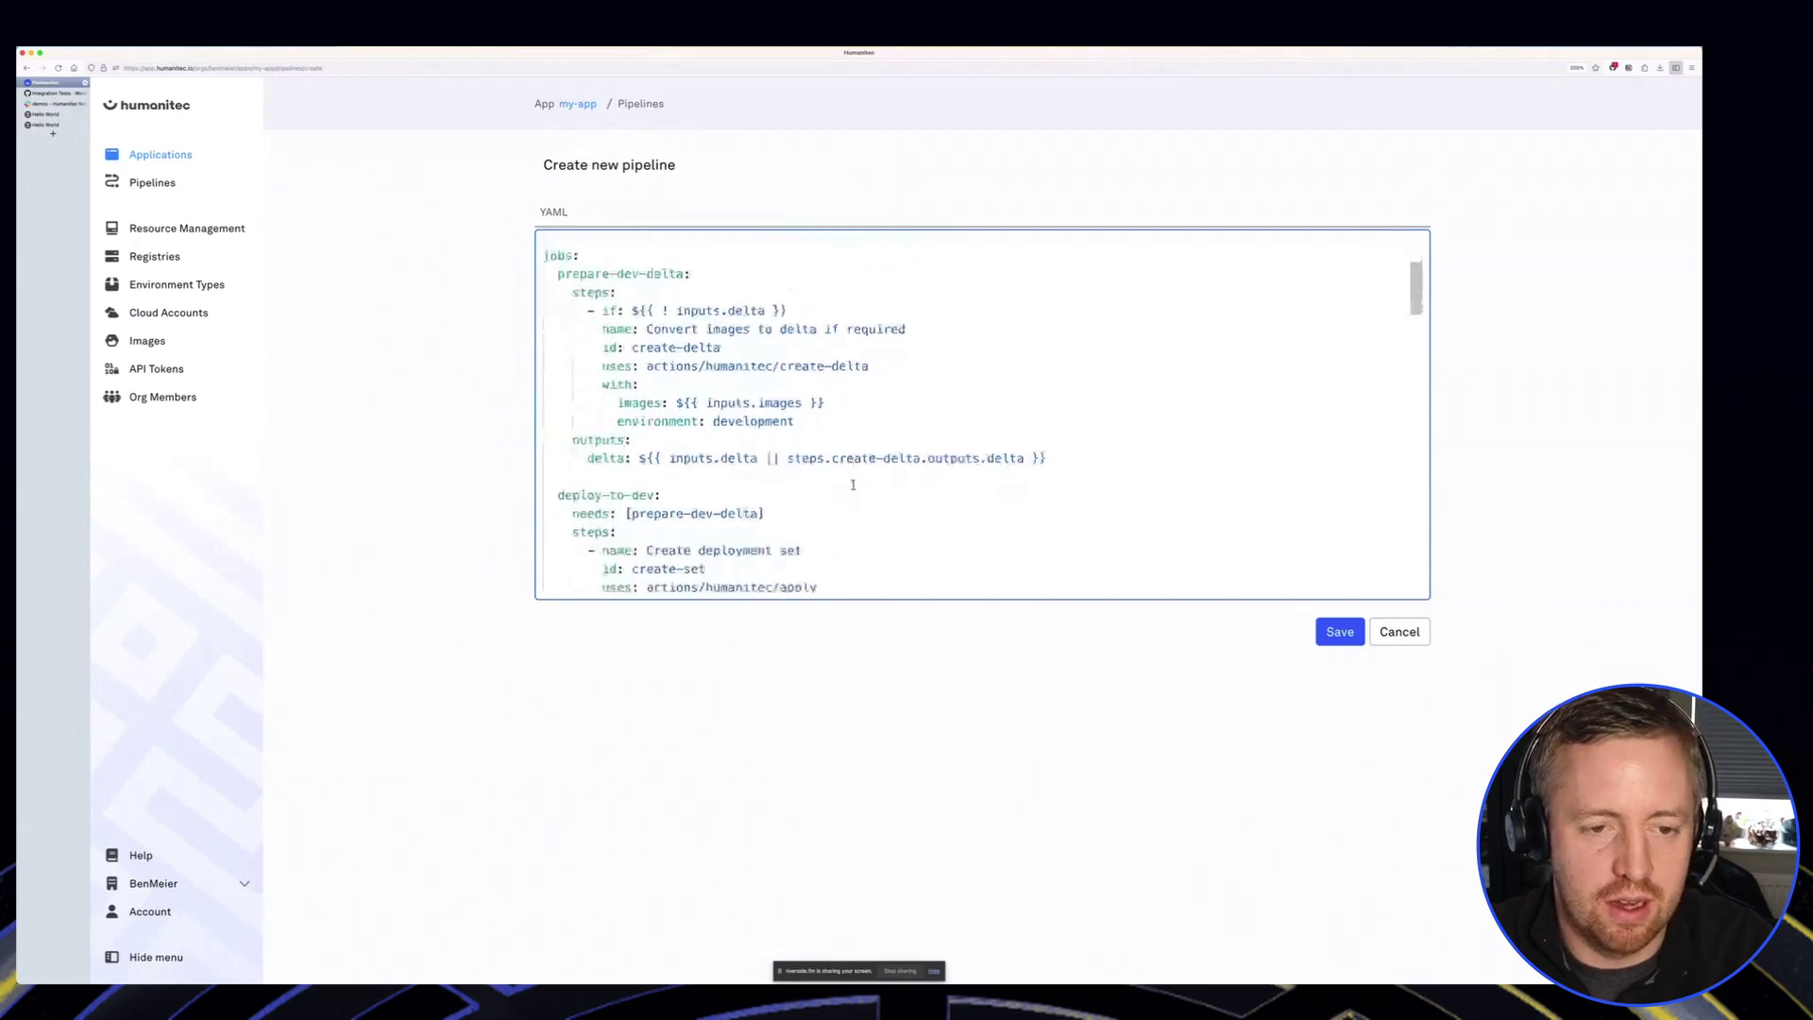
{"action": "scroll", "coordinate": [631, 380], "scroll_direction": "up", "scroll_amount": 2}
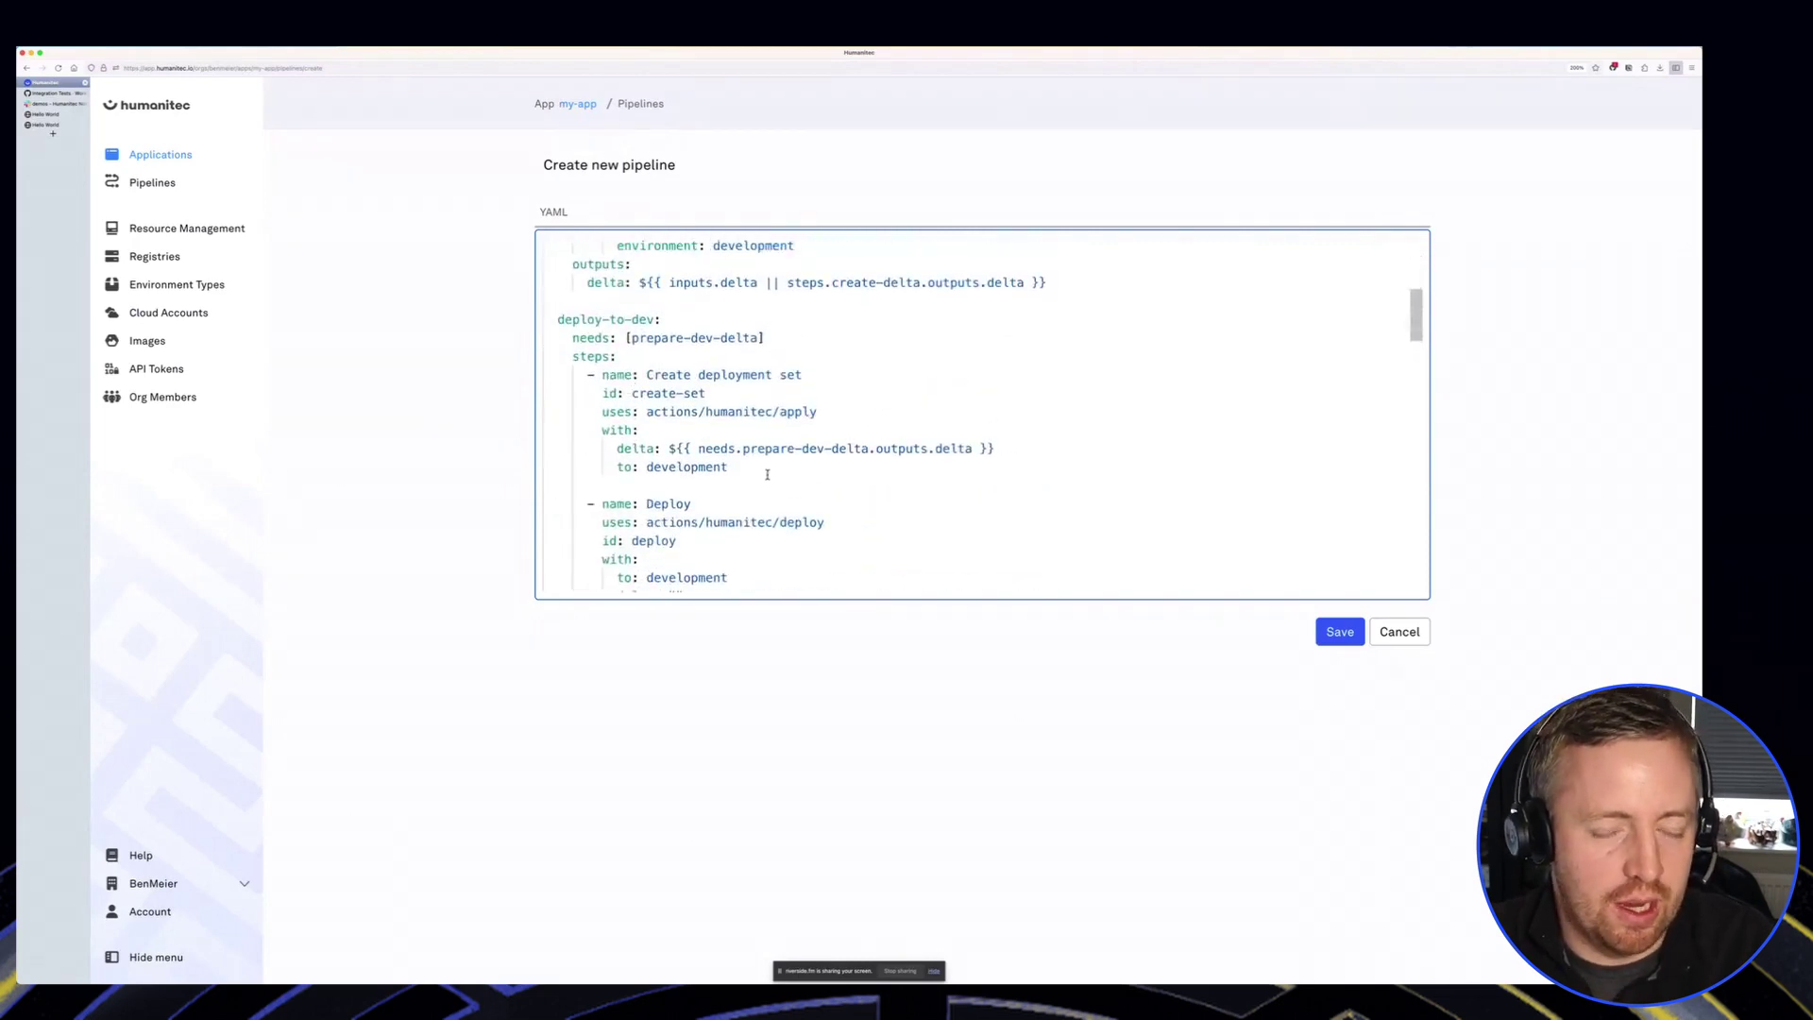
{"action": "scroll", "coordinate": [765, 454], "scroll_direction": "up", "scroll_amount": 8}
{"action": "scroll", "coordinate": [688, 515], "scroll_direction": "down", "scroll_amount": 8}
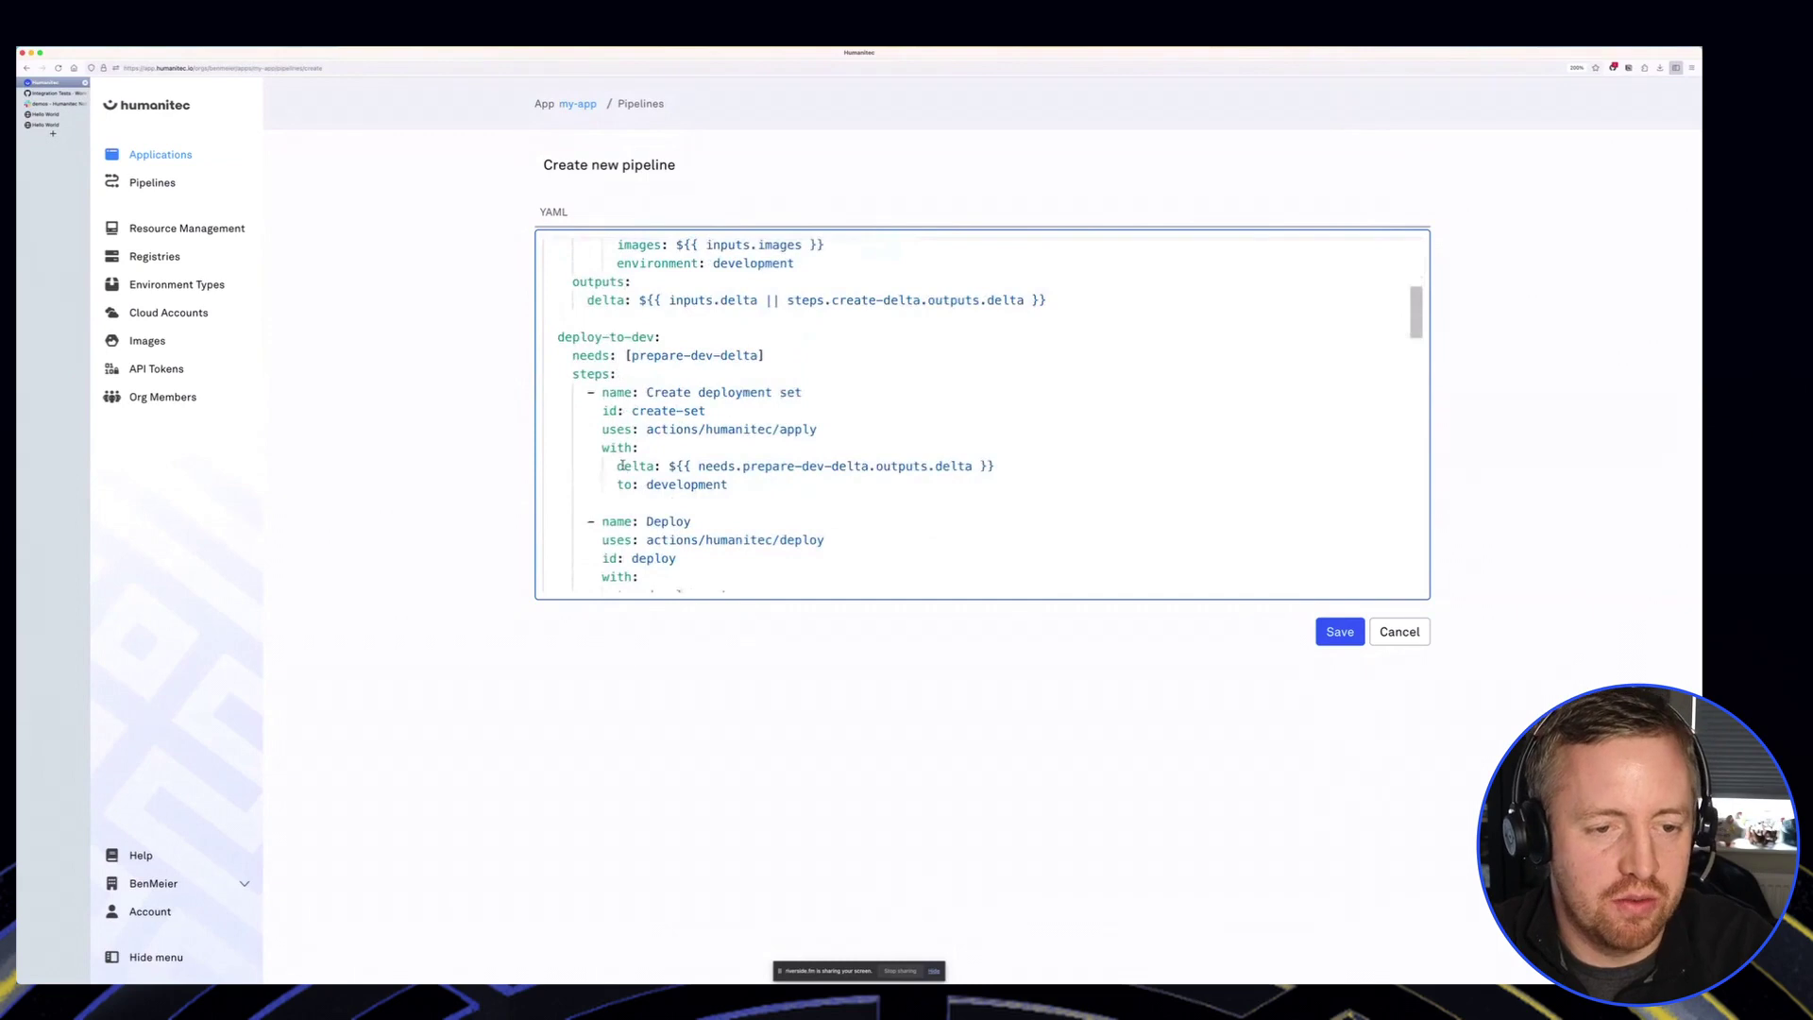
{"action": "scroll", "coordinate": [661, 462], "scroll_direction": "down", "scroll_amount": 9}
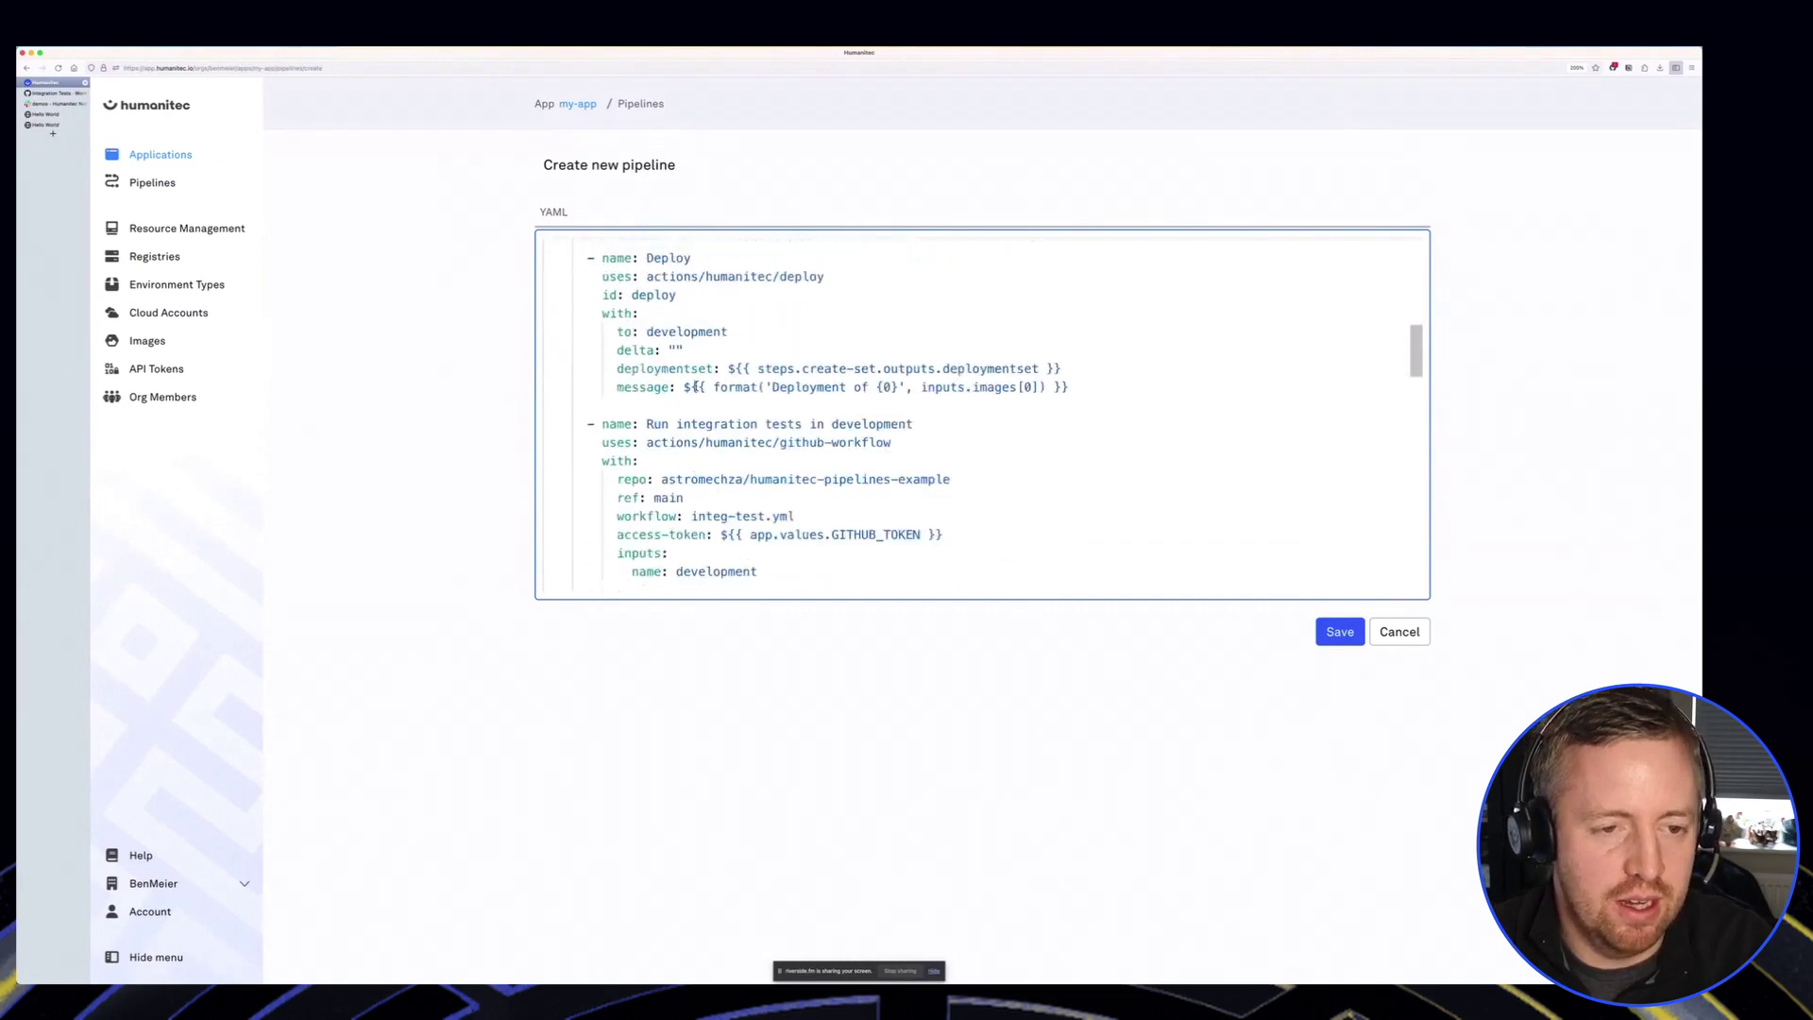
{"action": "scroll", "coordinate": [695, 431], "scroll_direction": "down", "scroll_amount": 2}
{"action": "left_click_drag", "start_coordinate": [772, 507], "coordinate": [566, 355]}
{"action": "left_click", "coordinate": [720, 353]}
{"action": "left_click", "coordinate": [735, 372]}
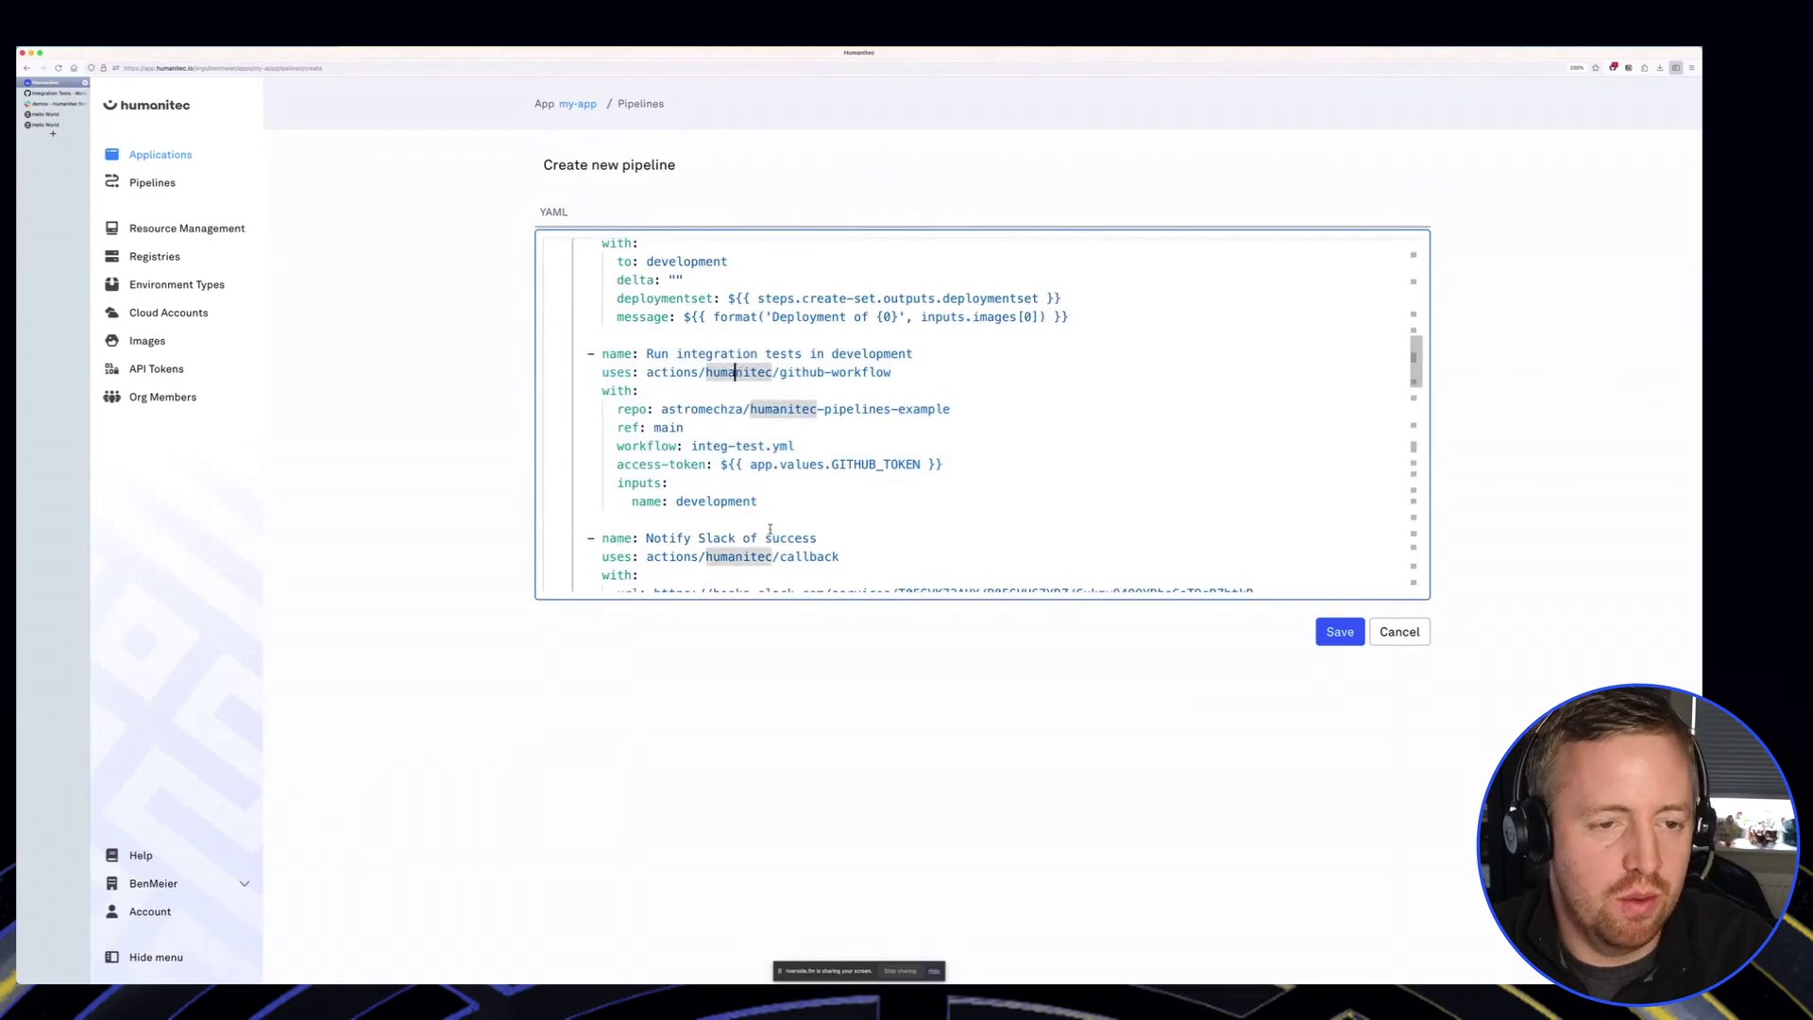
{"action": "left_click_drag", "start_coordinate": [780, 501], "coordinate": [686, 493]}
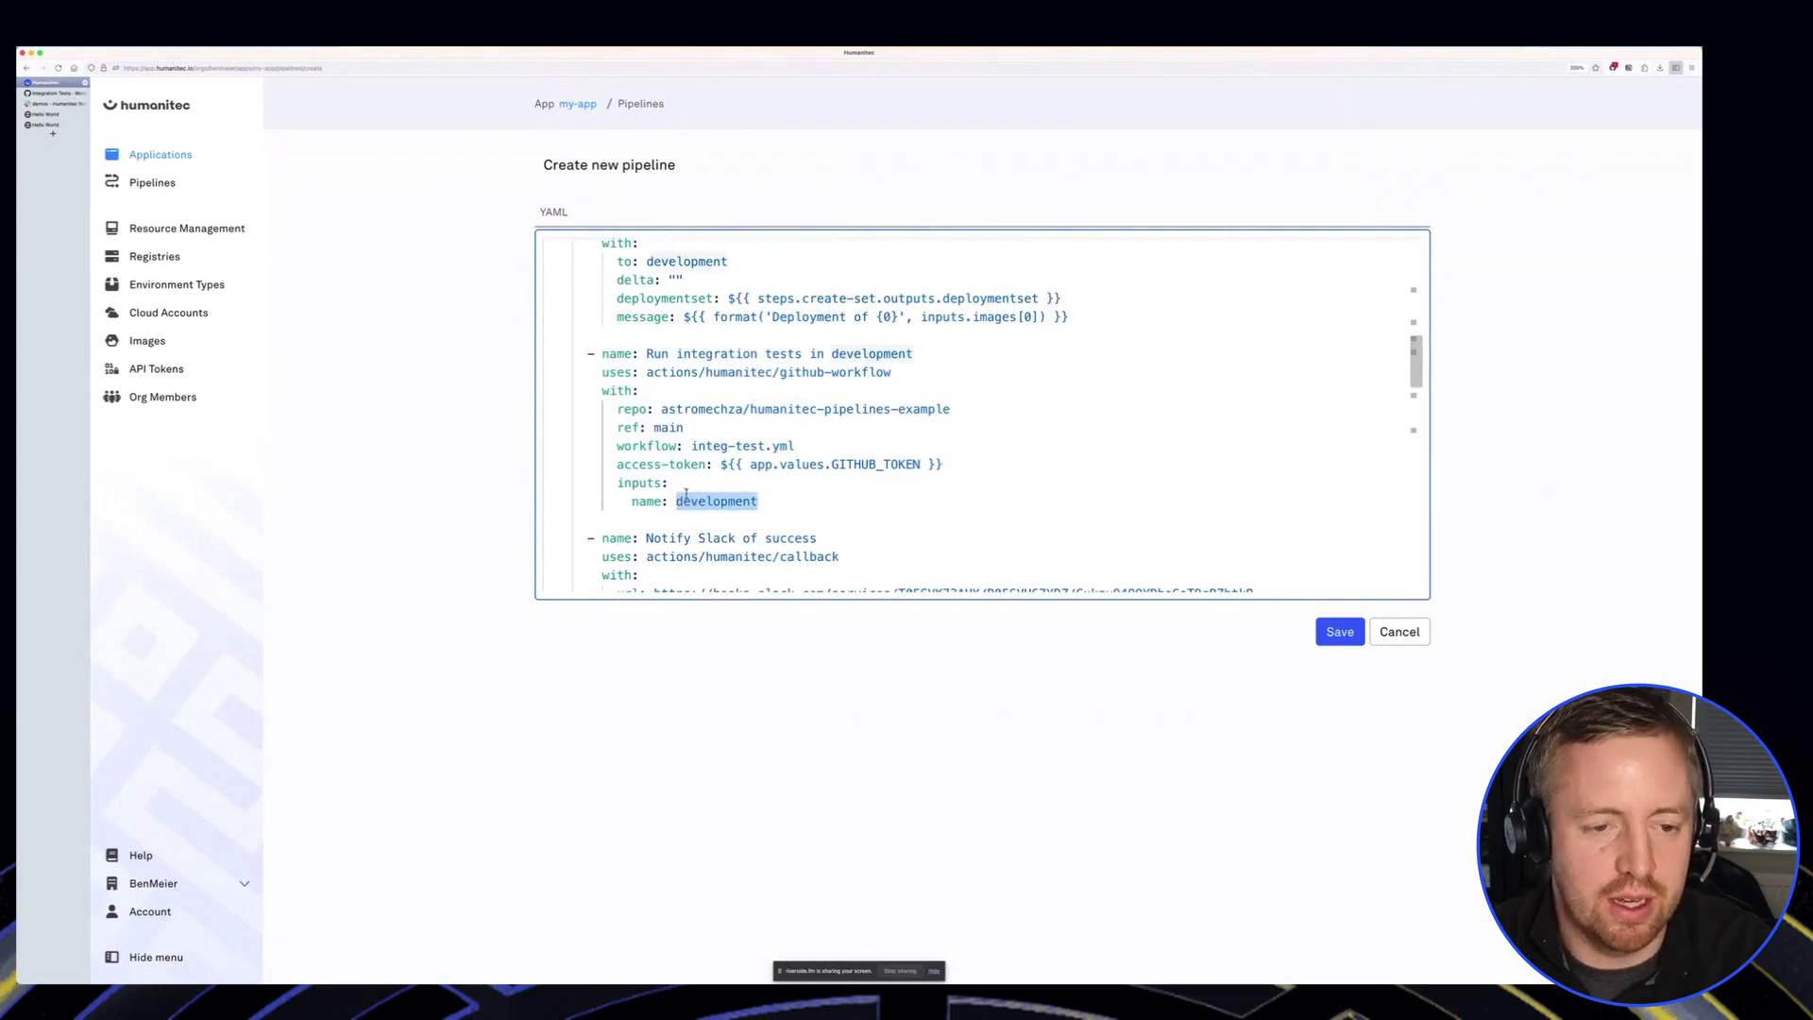
{"action": "scroll", "coordinate": [952, 465], "scroll_direction": "down", "scroll_amount": 5}
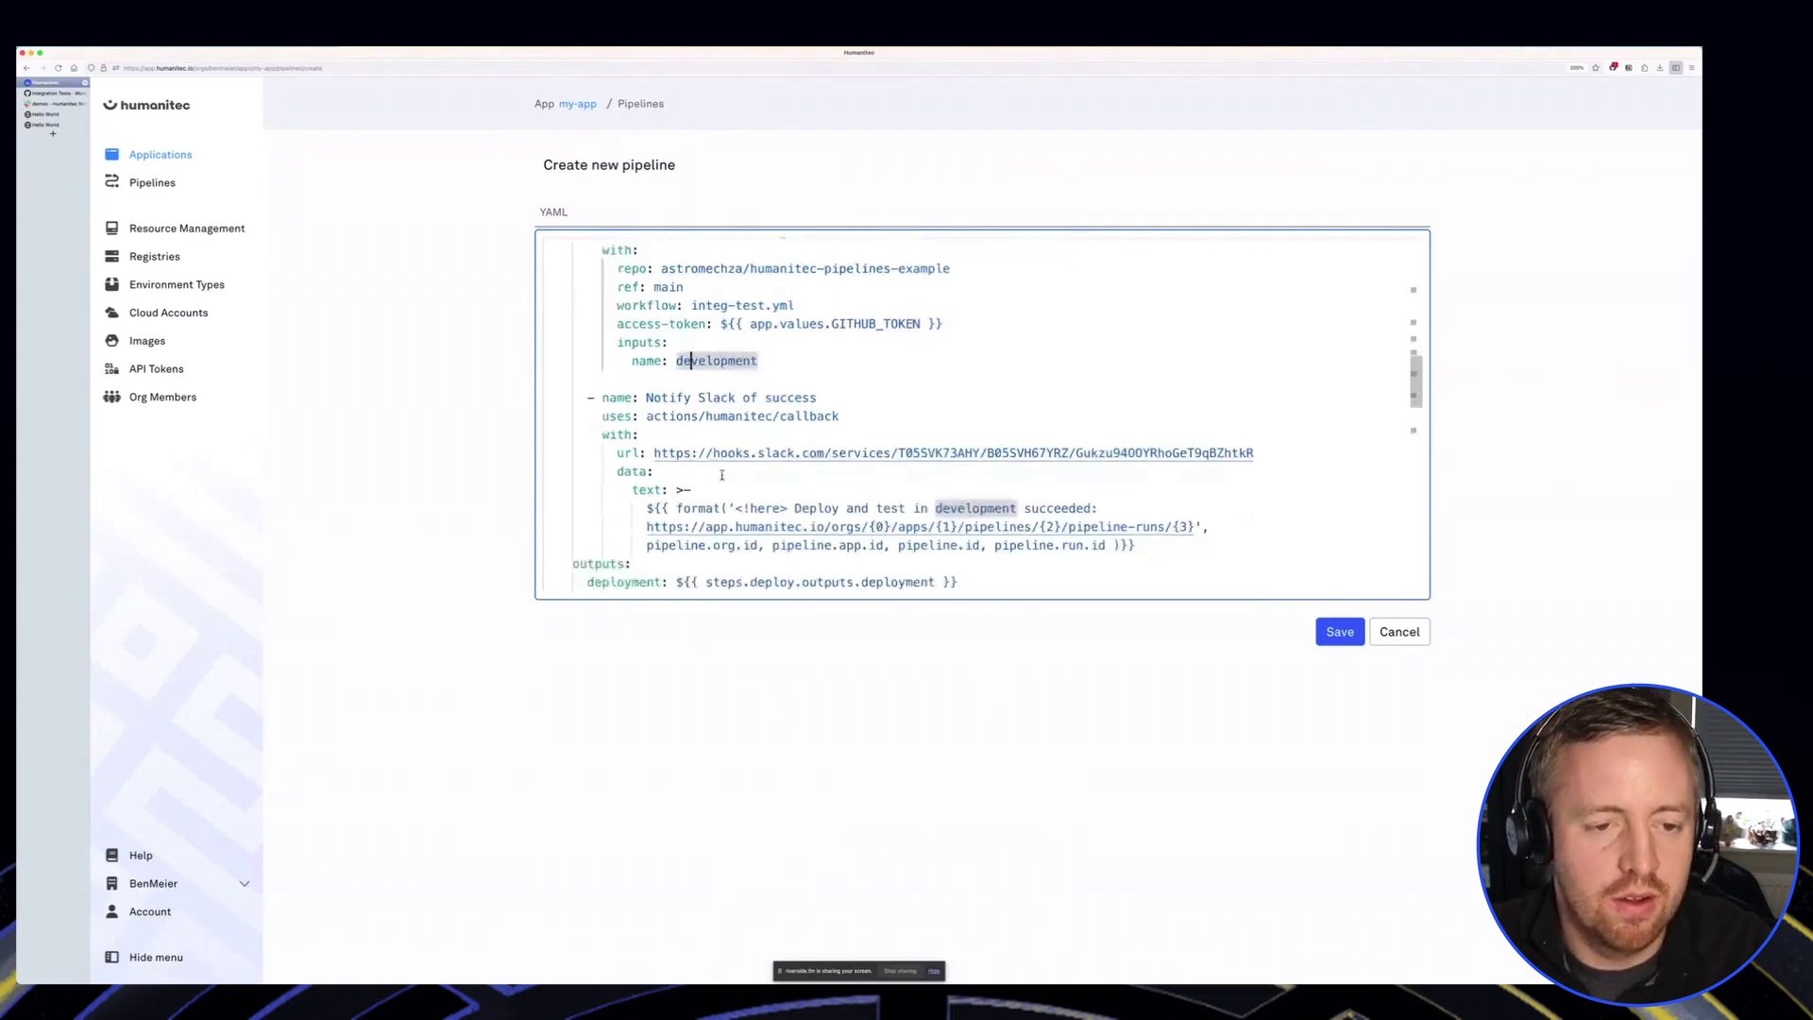
{"action": "left_click_drag", "start_coordinate": [631, 548], "coordinate": [632, 380]}
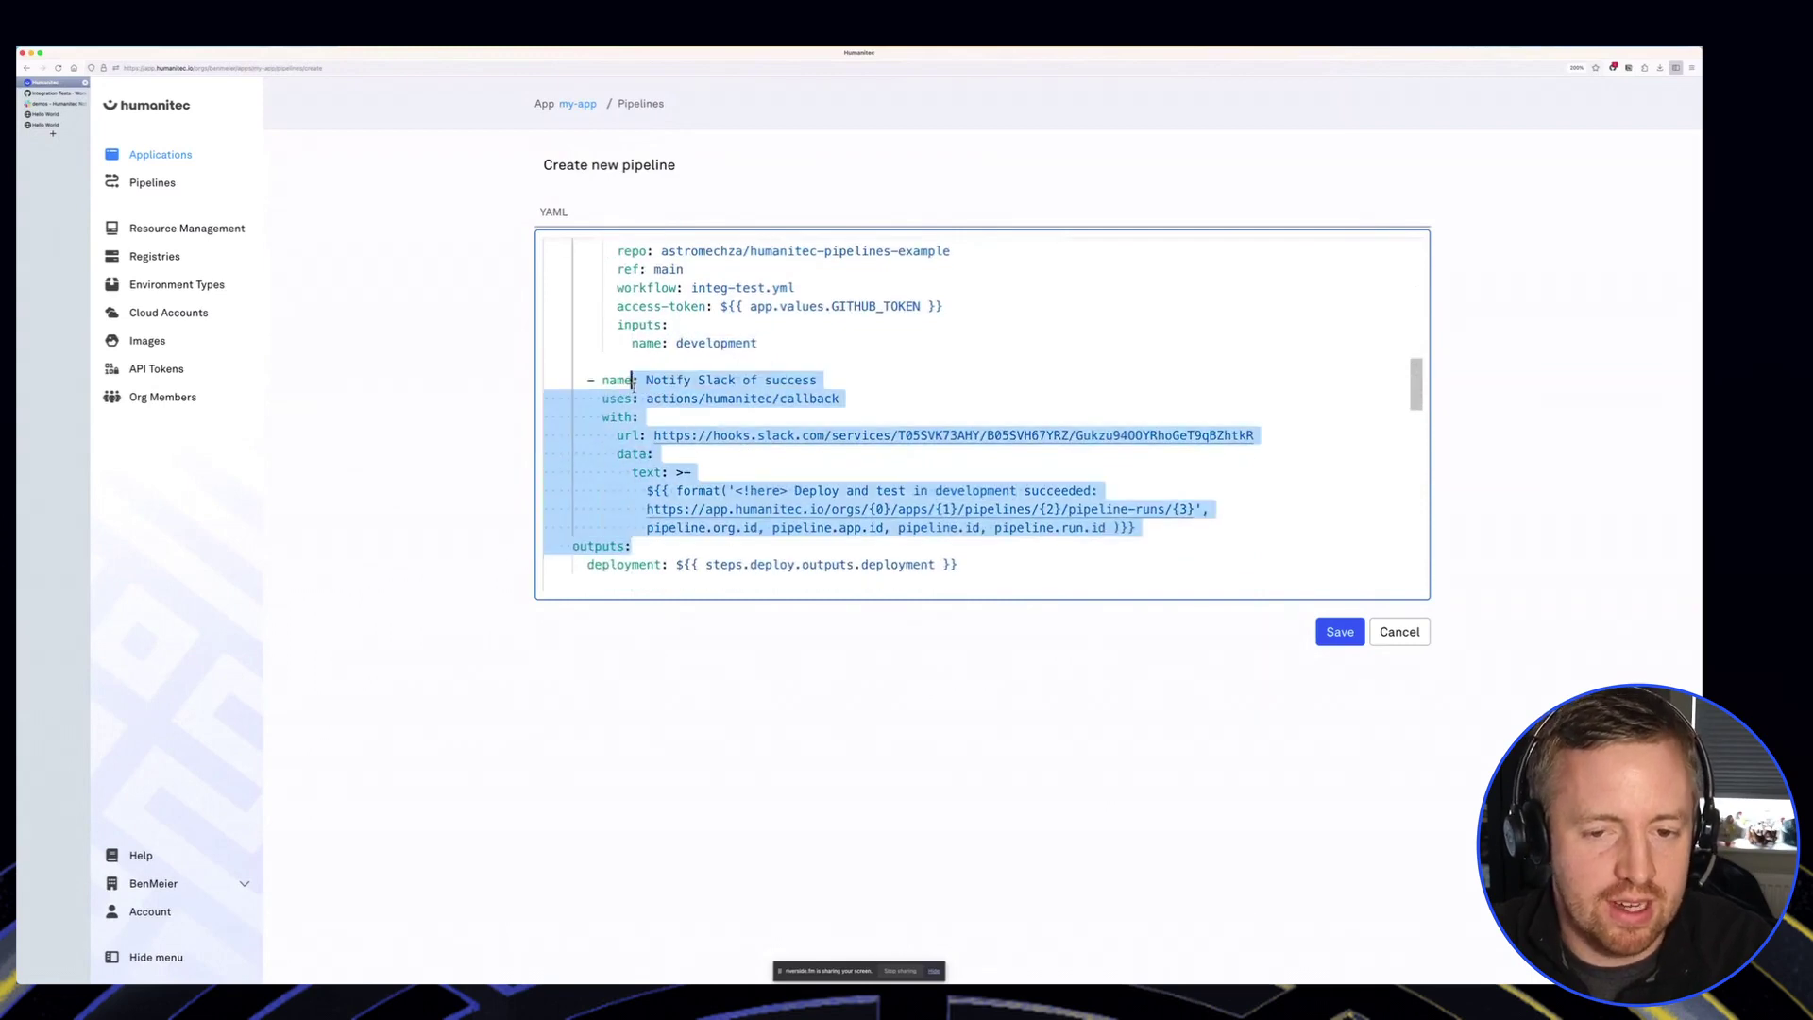
{"action": "left_click", "coordinate": [43, 103]}
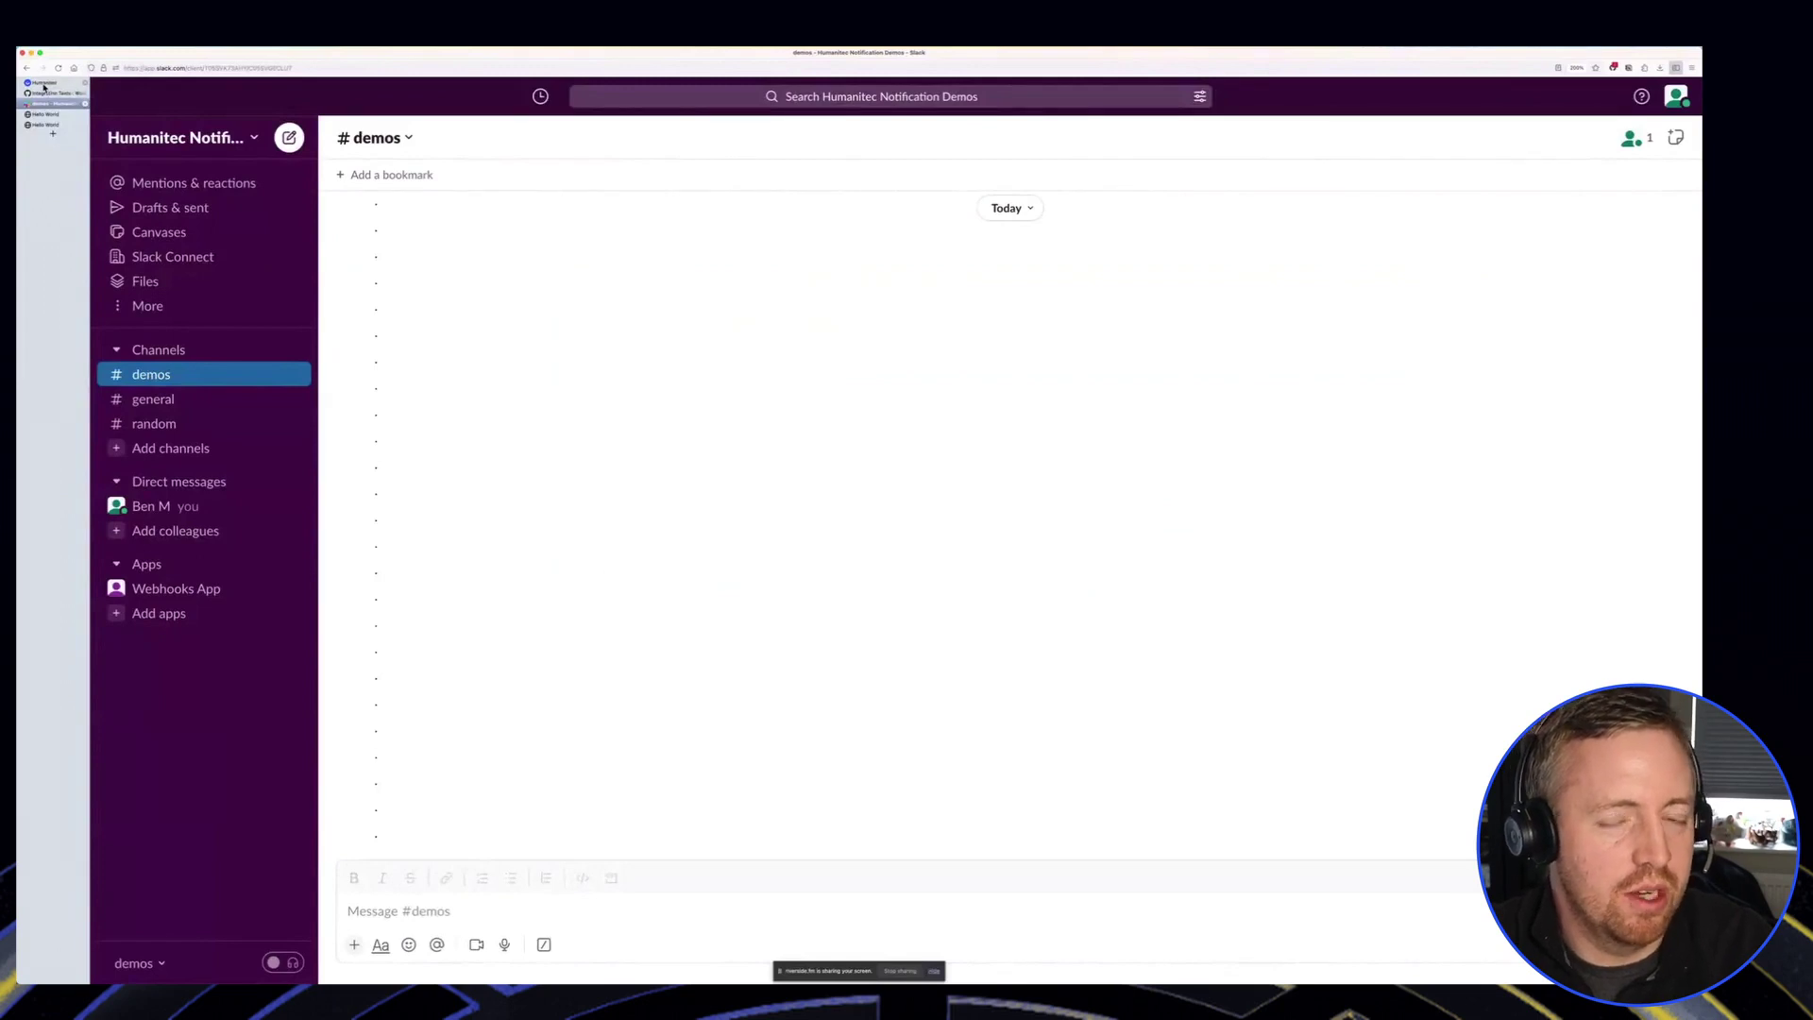
{"action": "left_click", "coordinate": [42, 85]}
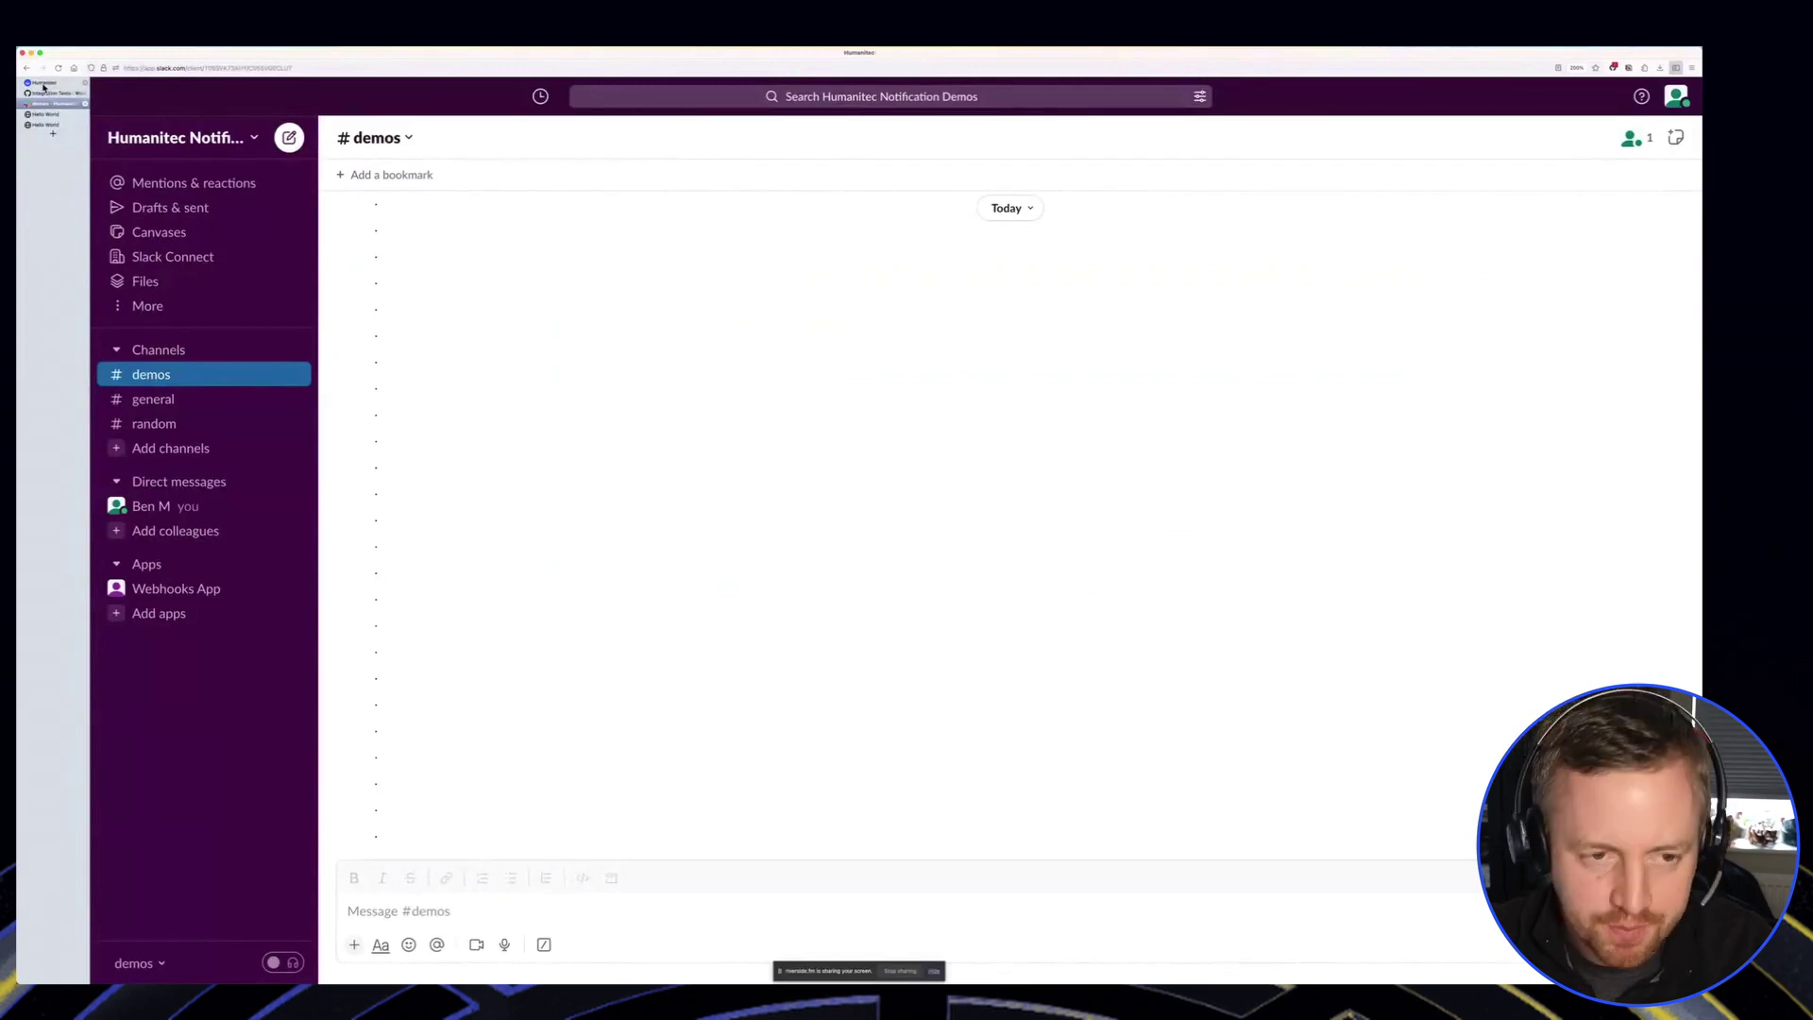
{"action": "left_click", "coordinate": [699, 378]}
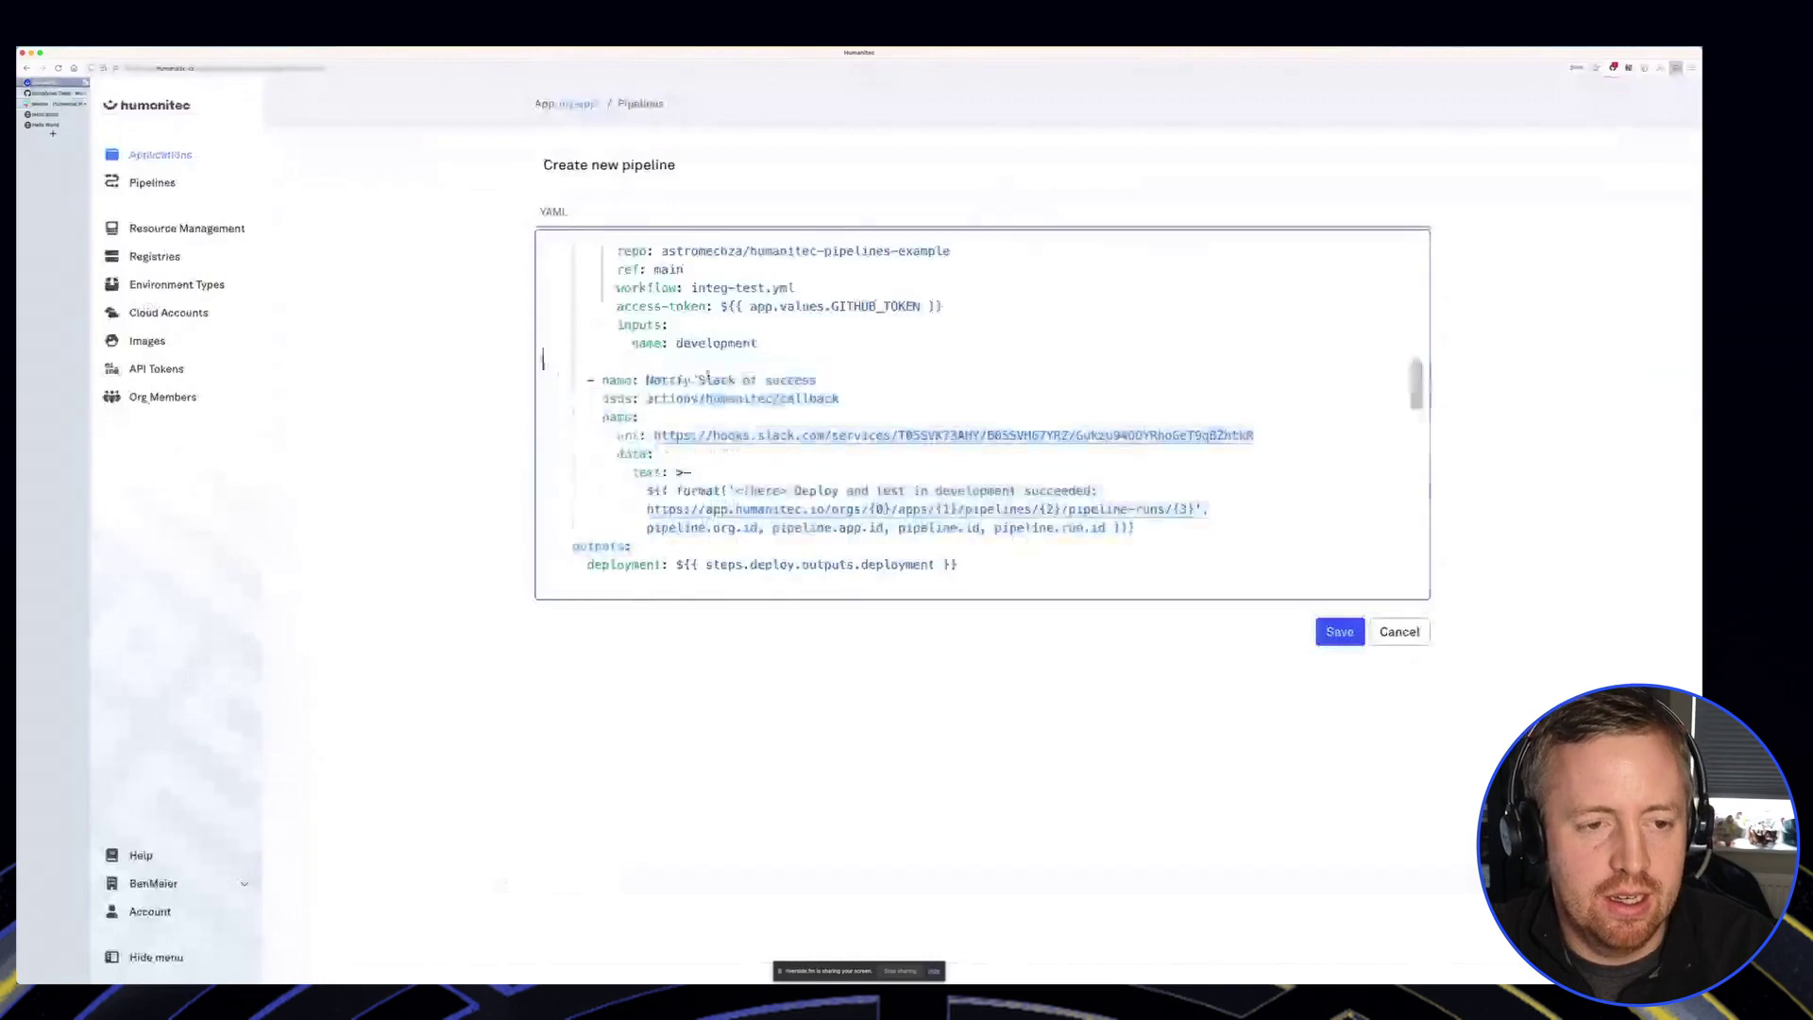
Step: Review the deploy-to-production job steps, then go back to the my-app page
{"action": "scroll", "coordinate": [578, 371], "scroll_direction": "down", "scroll_amount": 3}
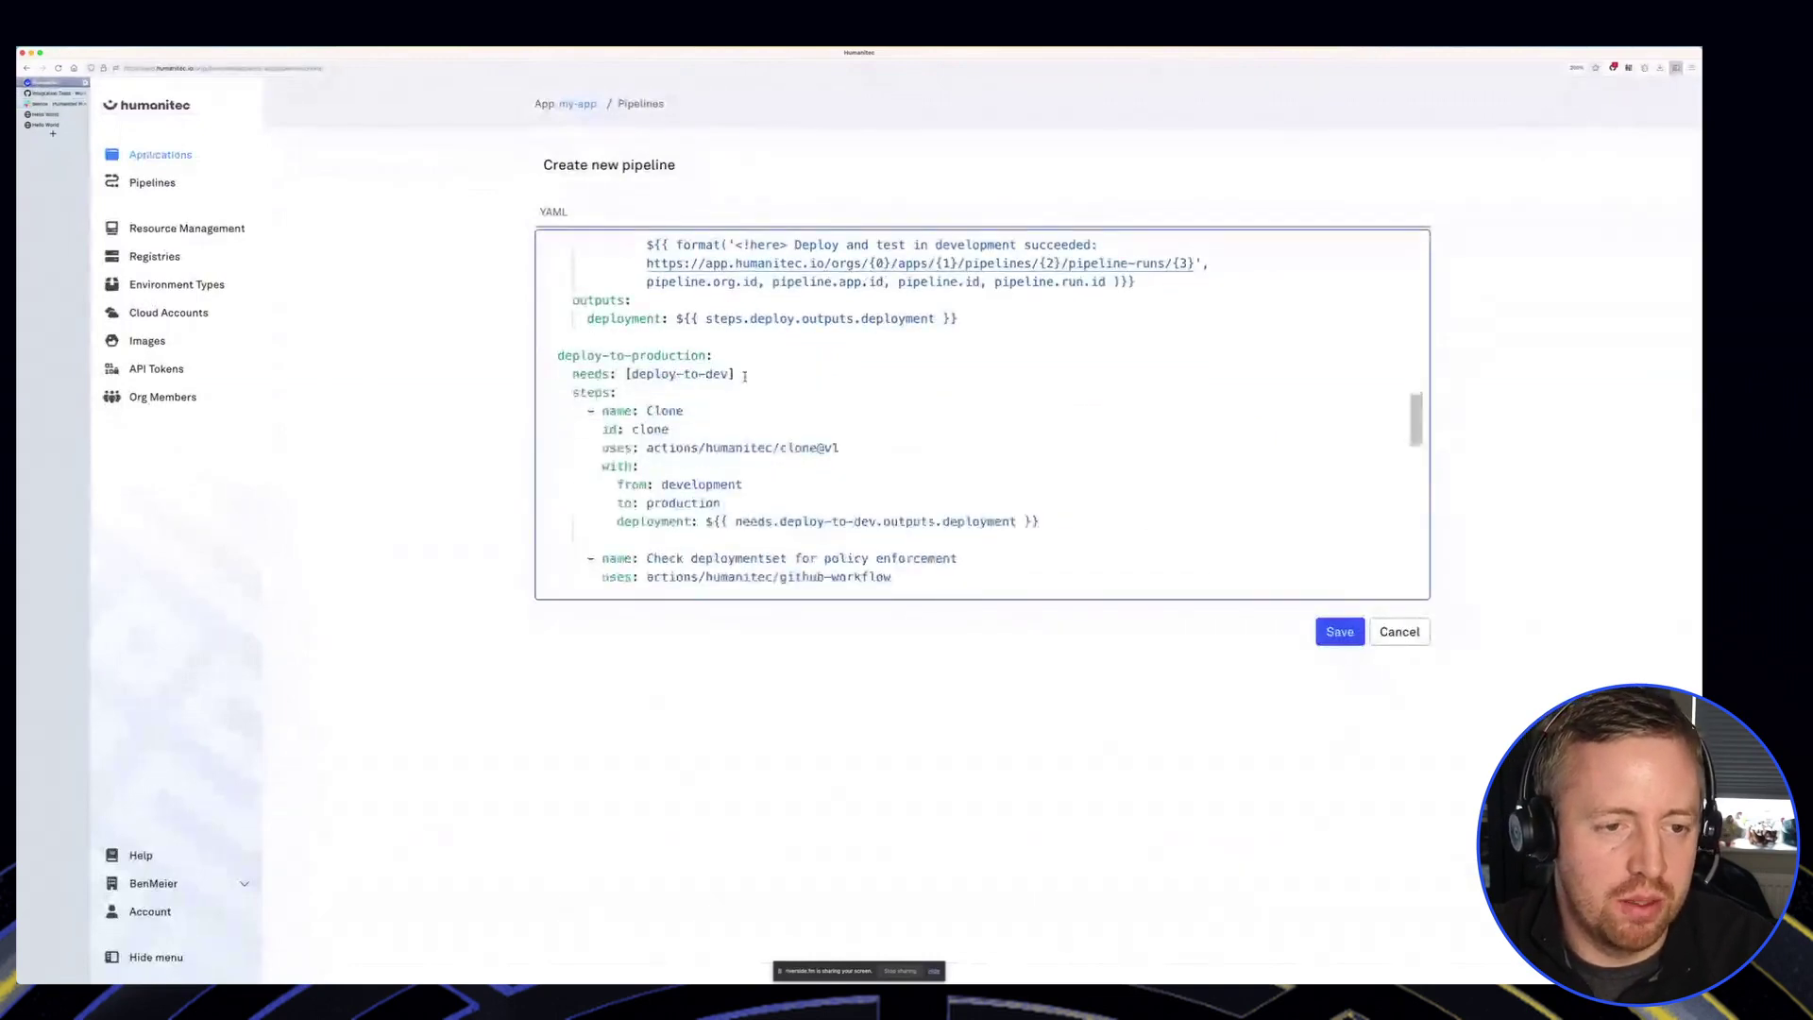
{"action": "left_click", "coordinate": [749, 412]}
{"action": "scroll", "coordinate": [809, 404], "scroll_direction": "down", "scroll_amount": 1}
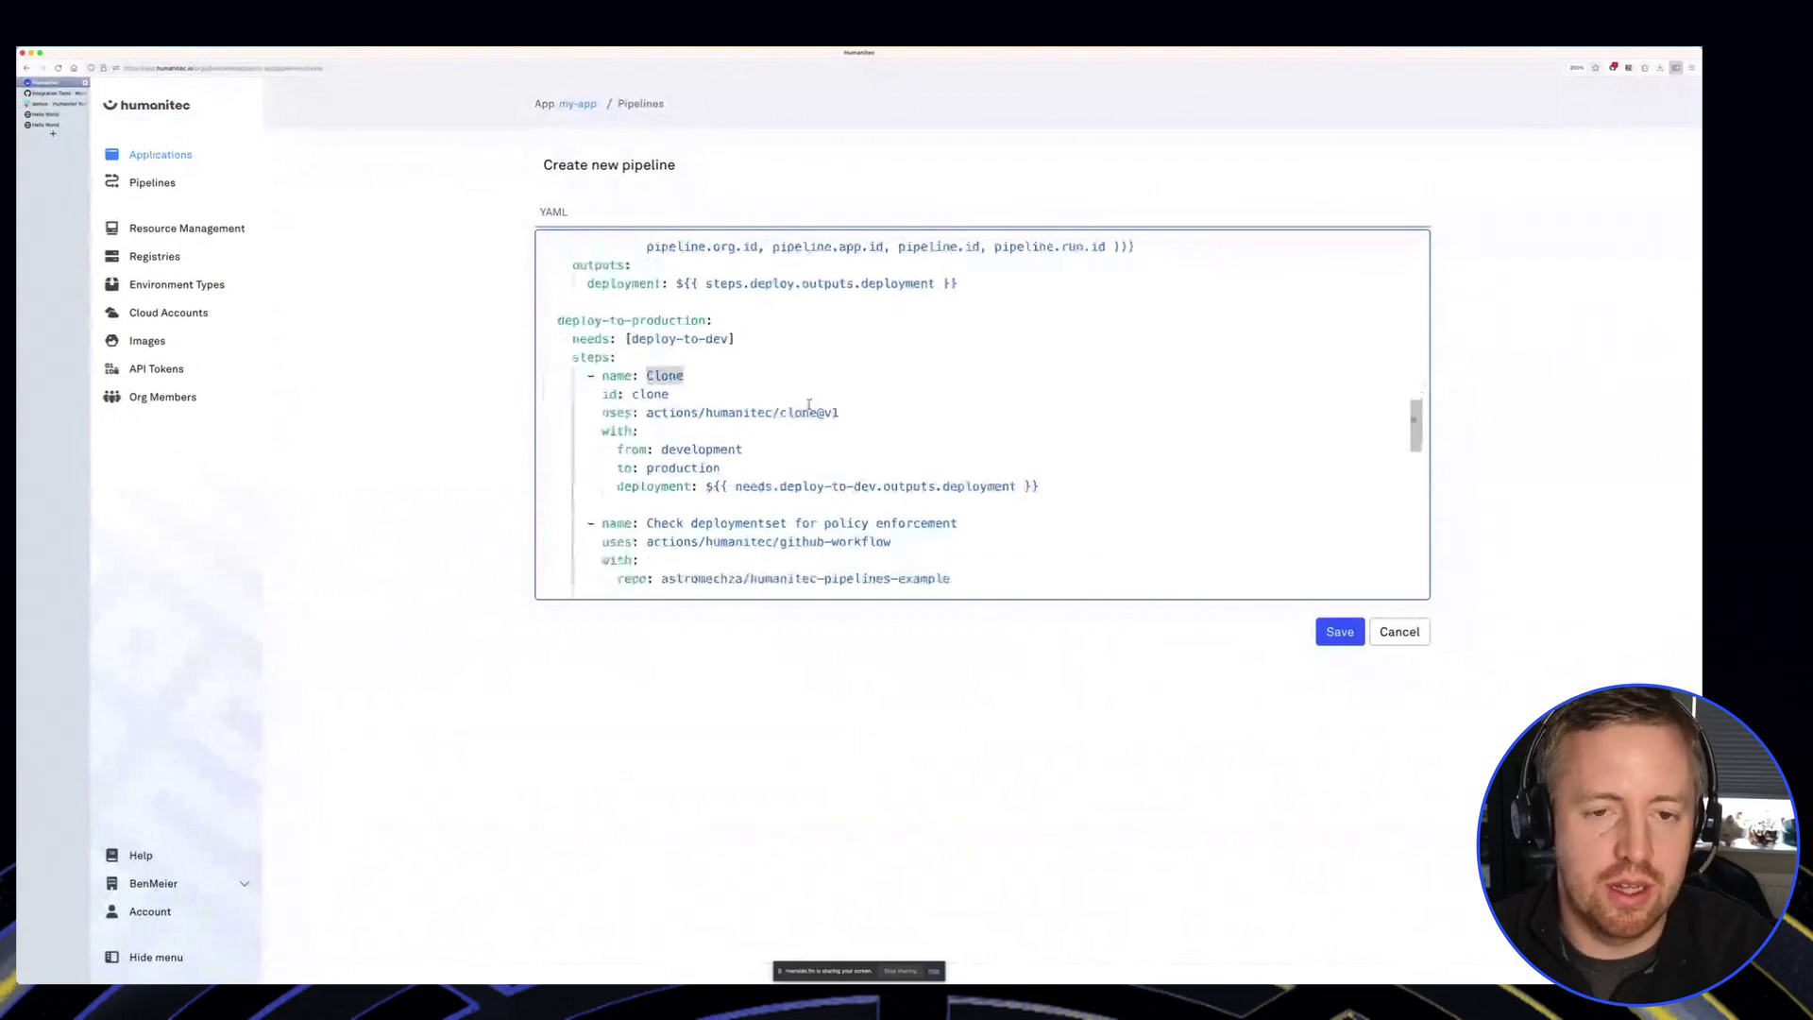
{"action": "scroll", "coordinate": [822, 416], "scroll_direction": "down", "scroll_amount": 3}
{"action": "scroll", "coordinate": [838, 433], "scroll_direction": "down", "scroll_amount": 1}
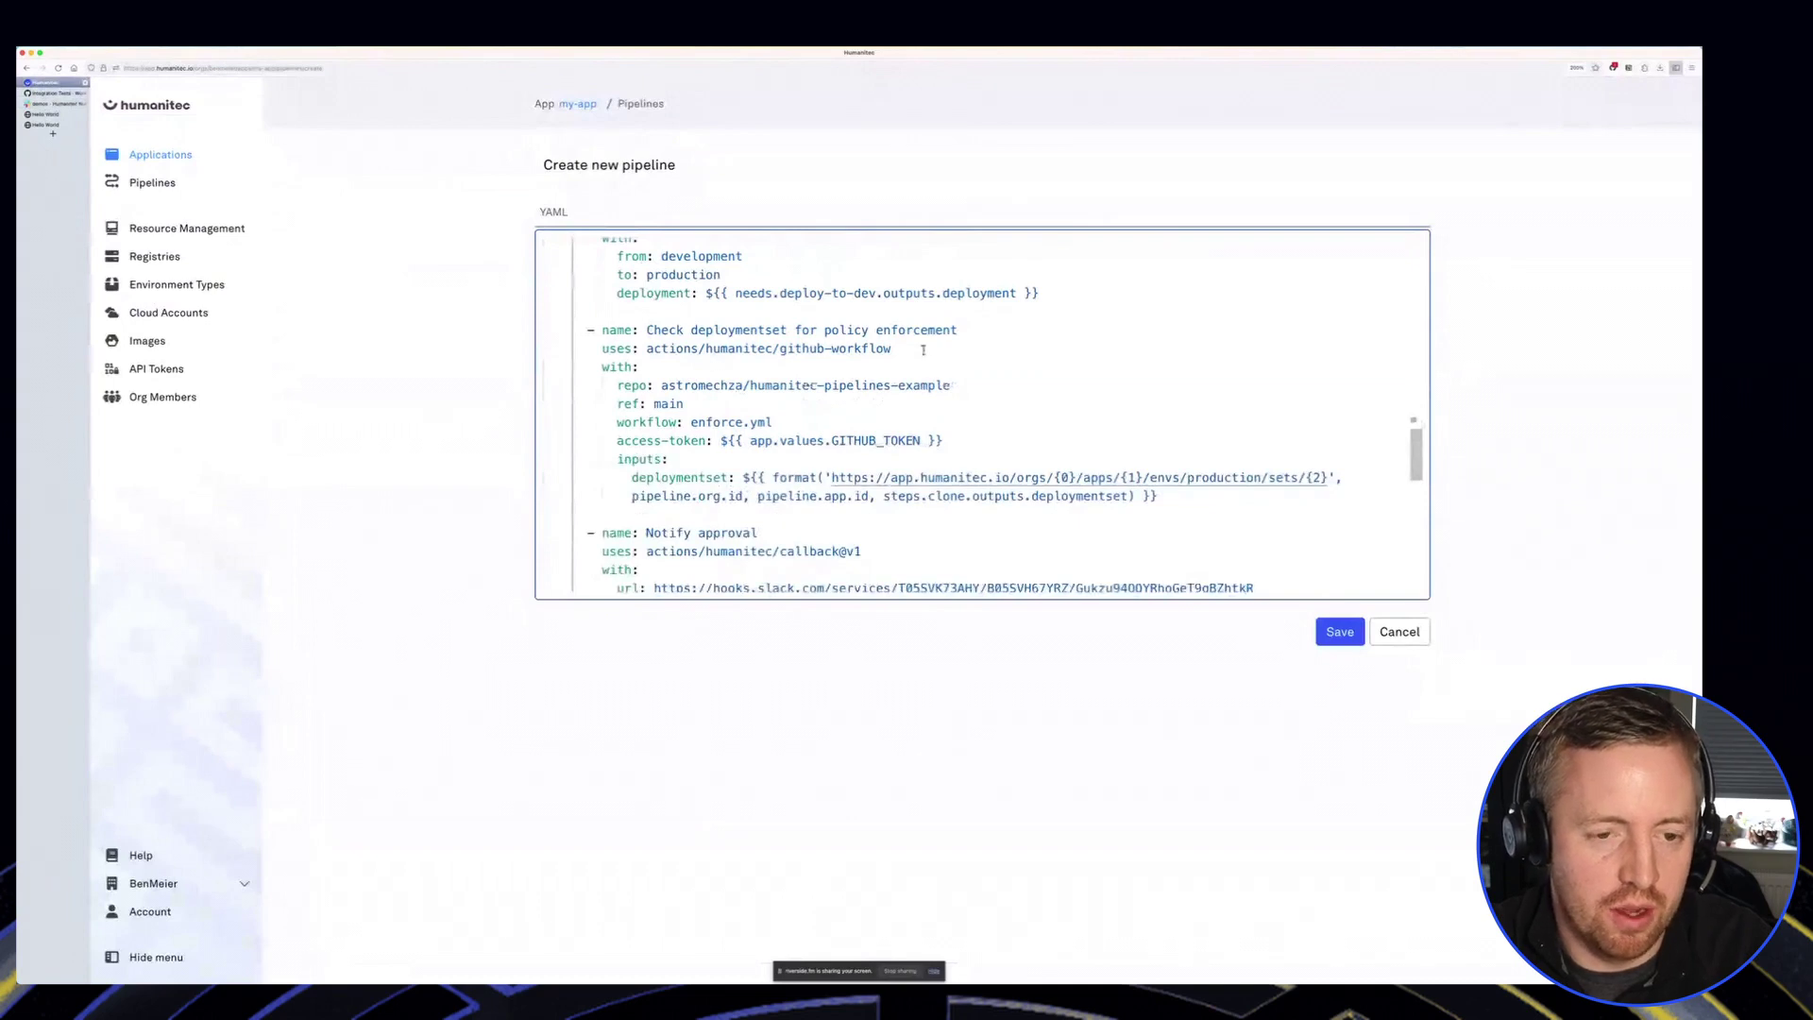
{"action": "scroll", "coordinate": [924, 350], "scroll_direction": "down", "scroll_amount": 3}
{"action": "scroll", "coordinate": [924, 350], "scroll_direction": "down", "scroll_amount": 2}
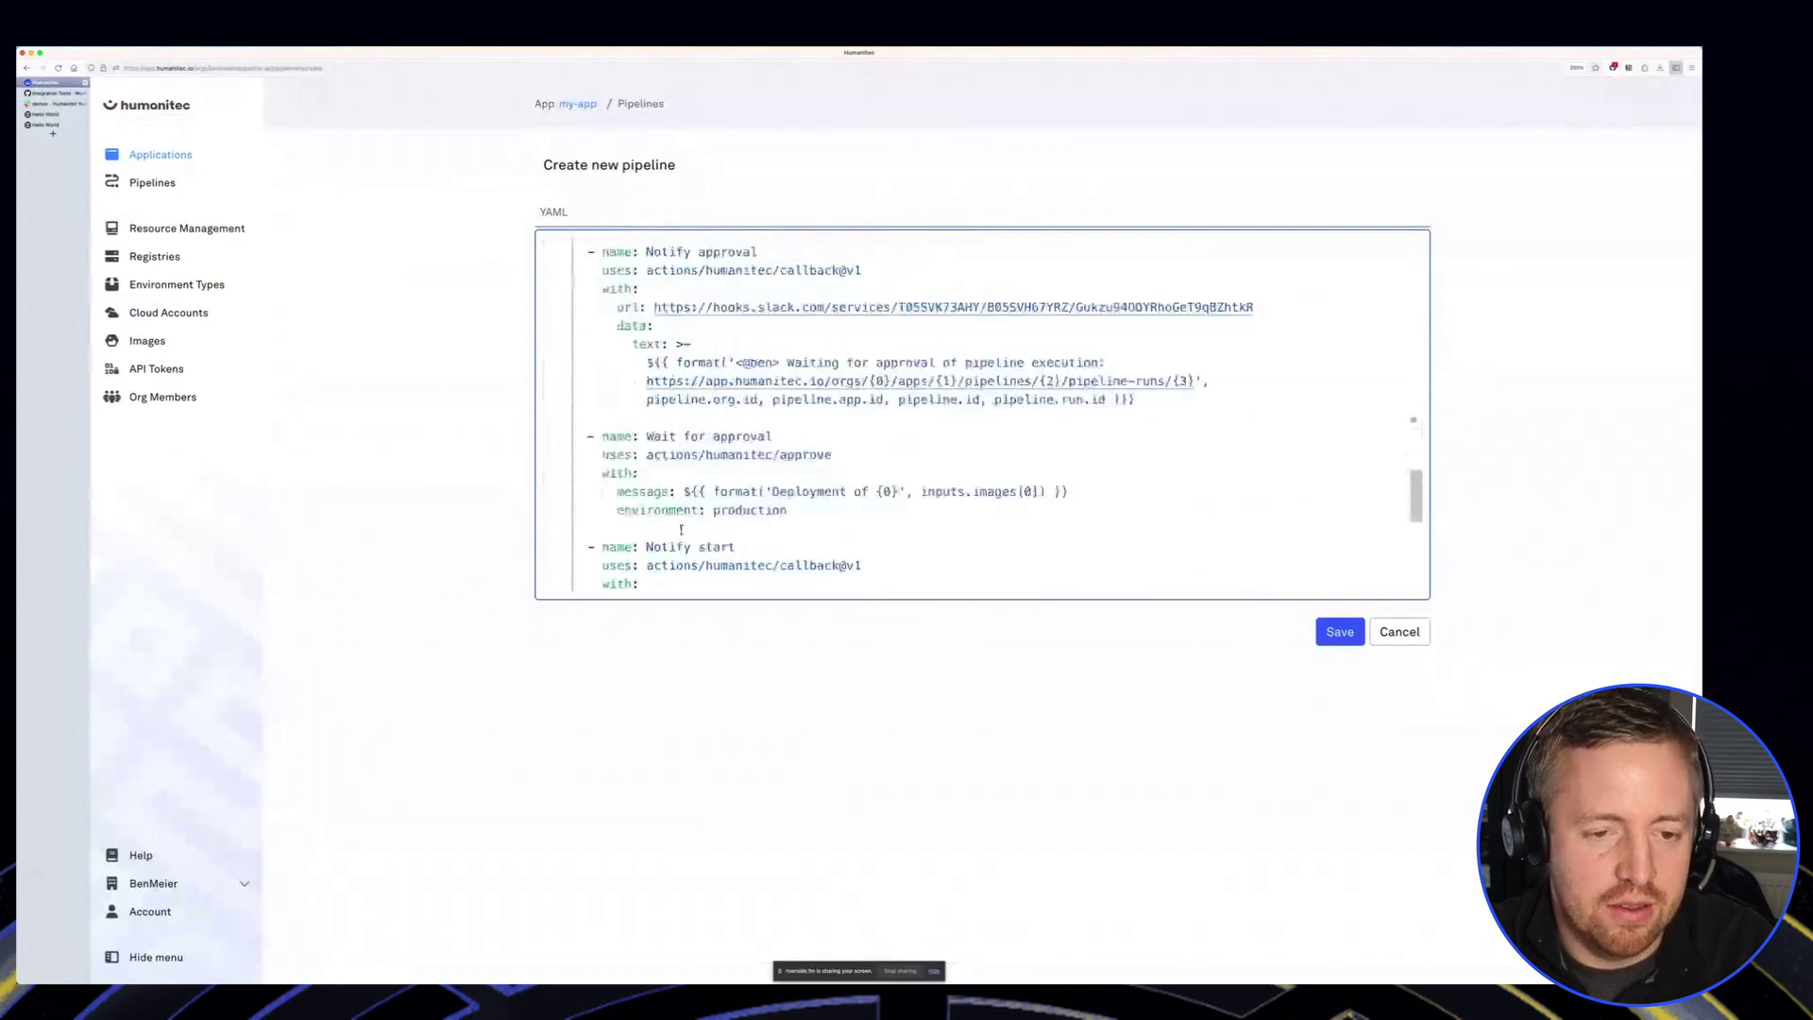
{"action": "scroll", "coordinate": [681, 530], "scroll_direction": "up", "scroll_amount": 3}
{"action": "scroll", "coordinate": [867, 561], "scroll_direction": "up", "scroll_amount": 4}
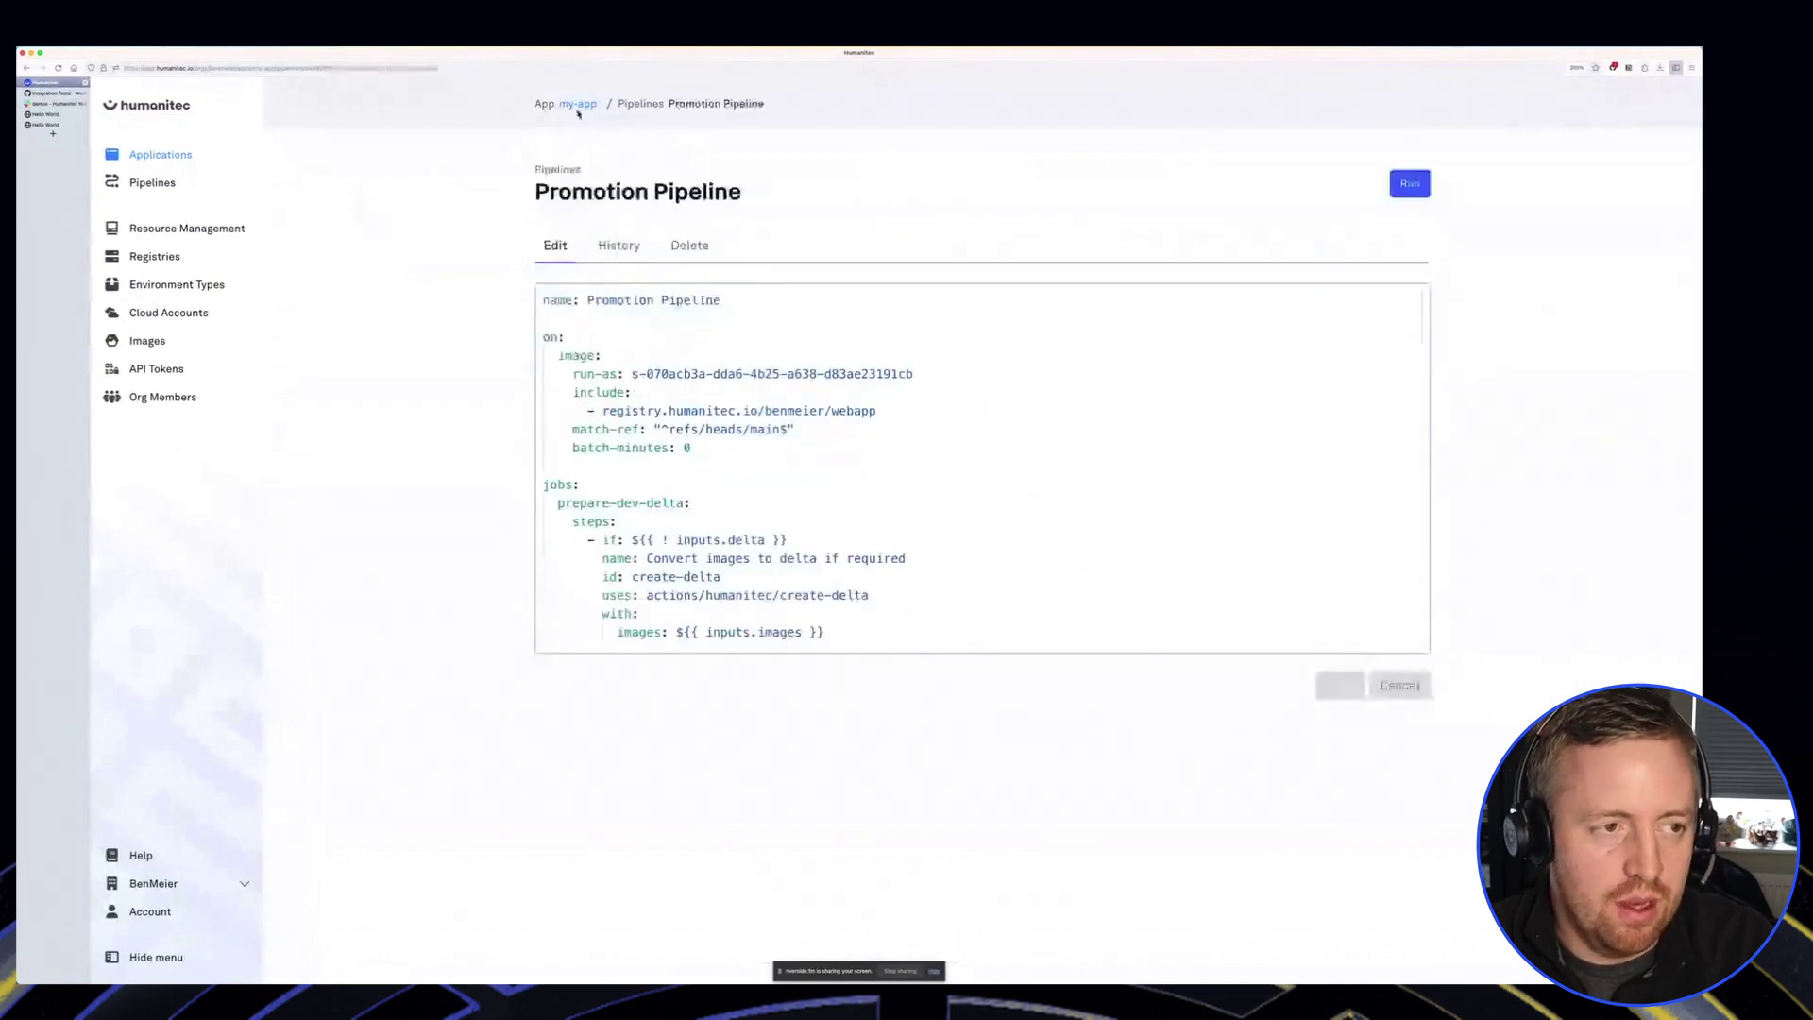
{"action": "left_click", "coordinate": [577, 105]}
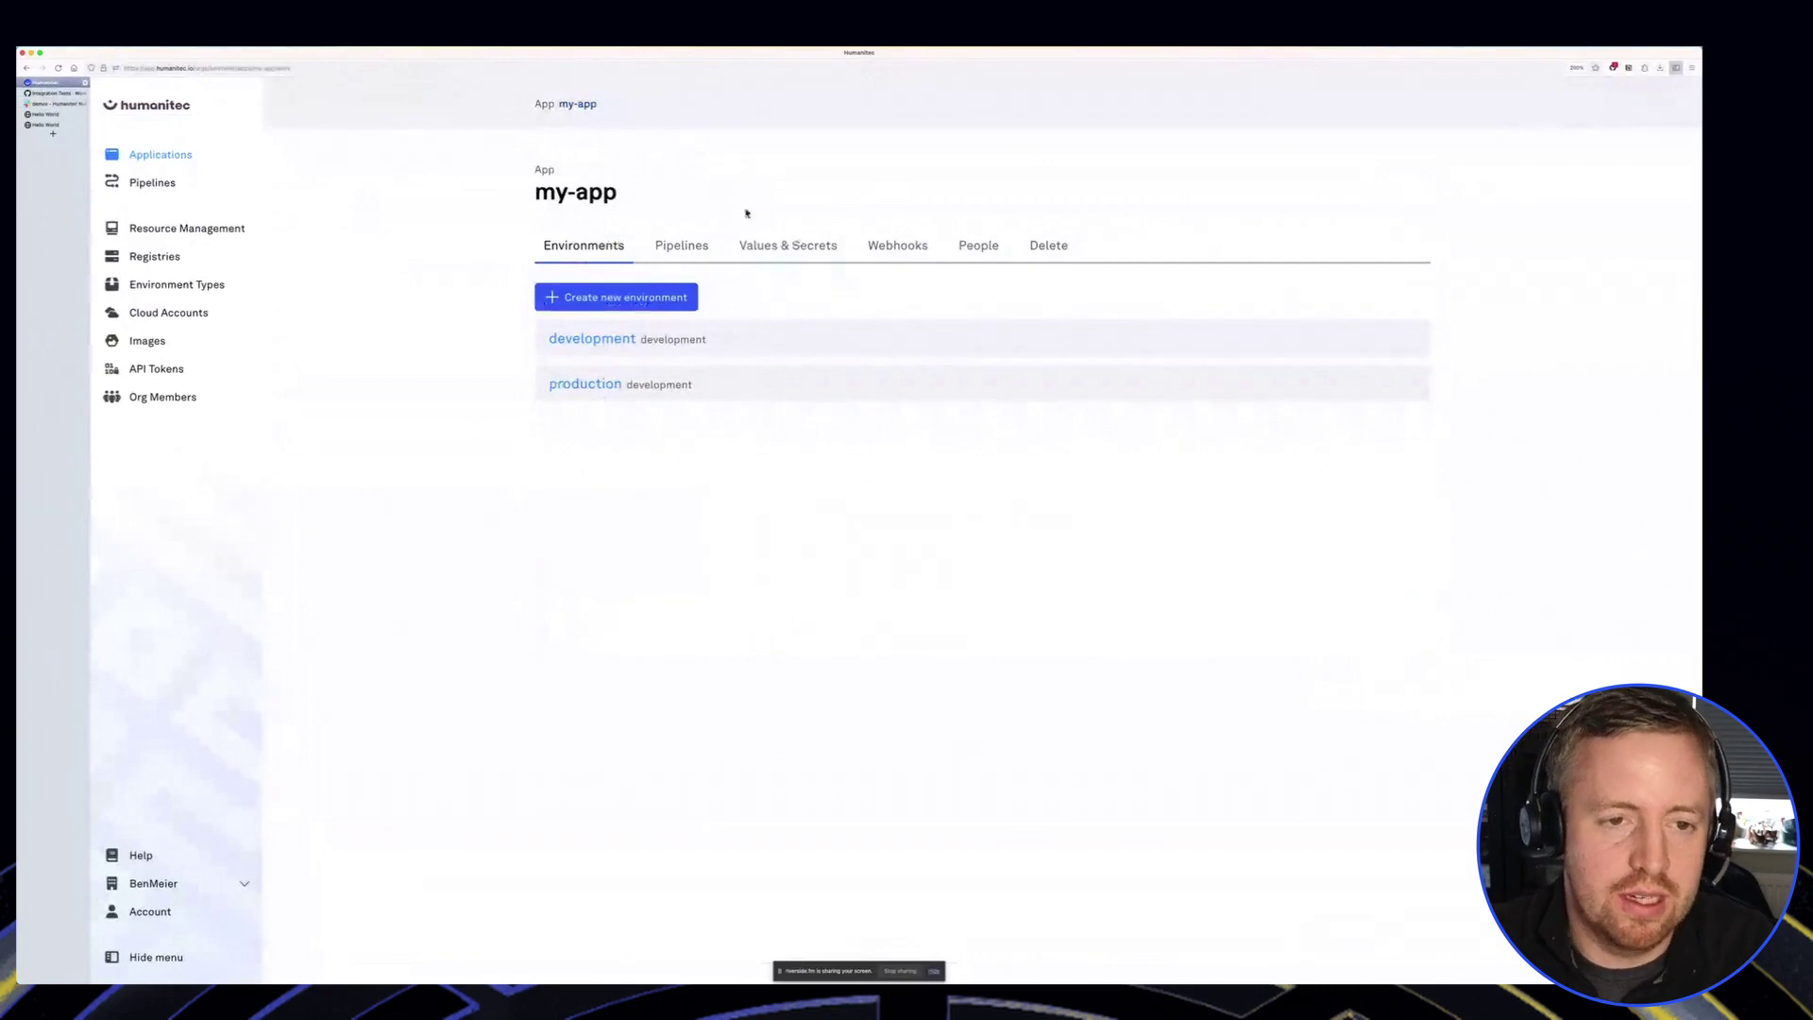
Step: Store the GitHub access token as secret GITHUB_TOKEN, then view the pipeline runs overview
{"action": "left_click", "coordinate": [761, 245]}
{"action": "left_click", "coordinate": [590, 320]}
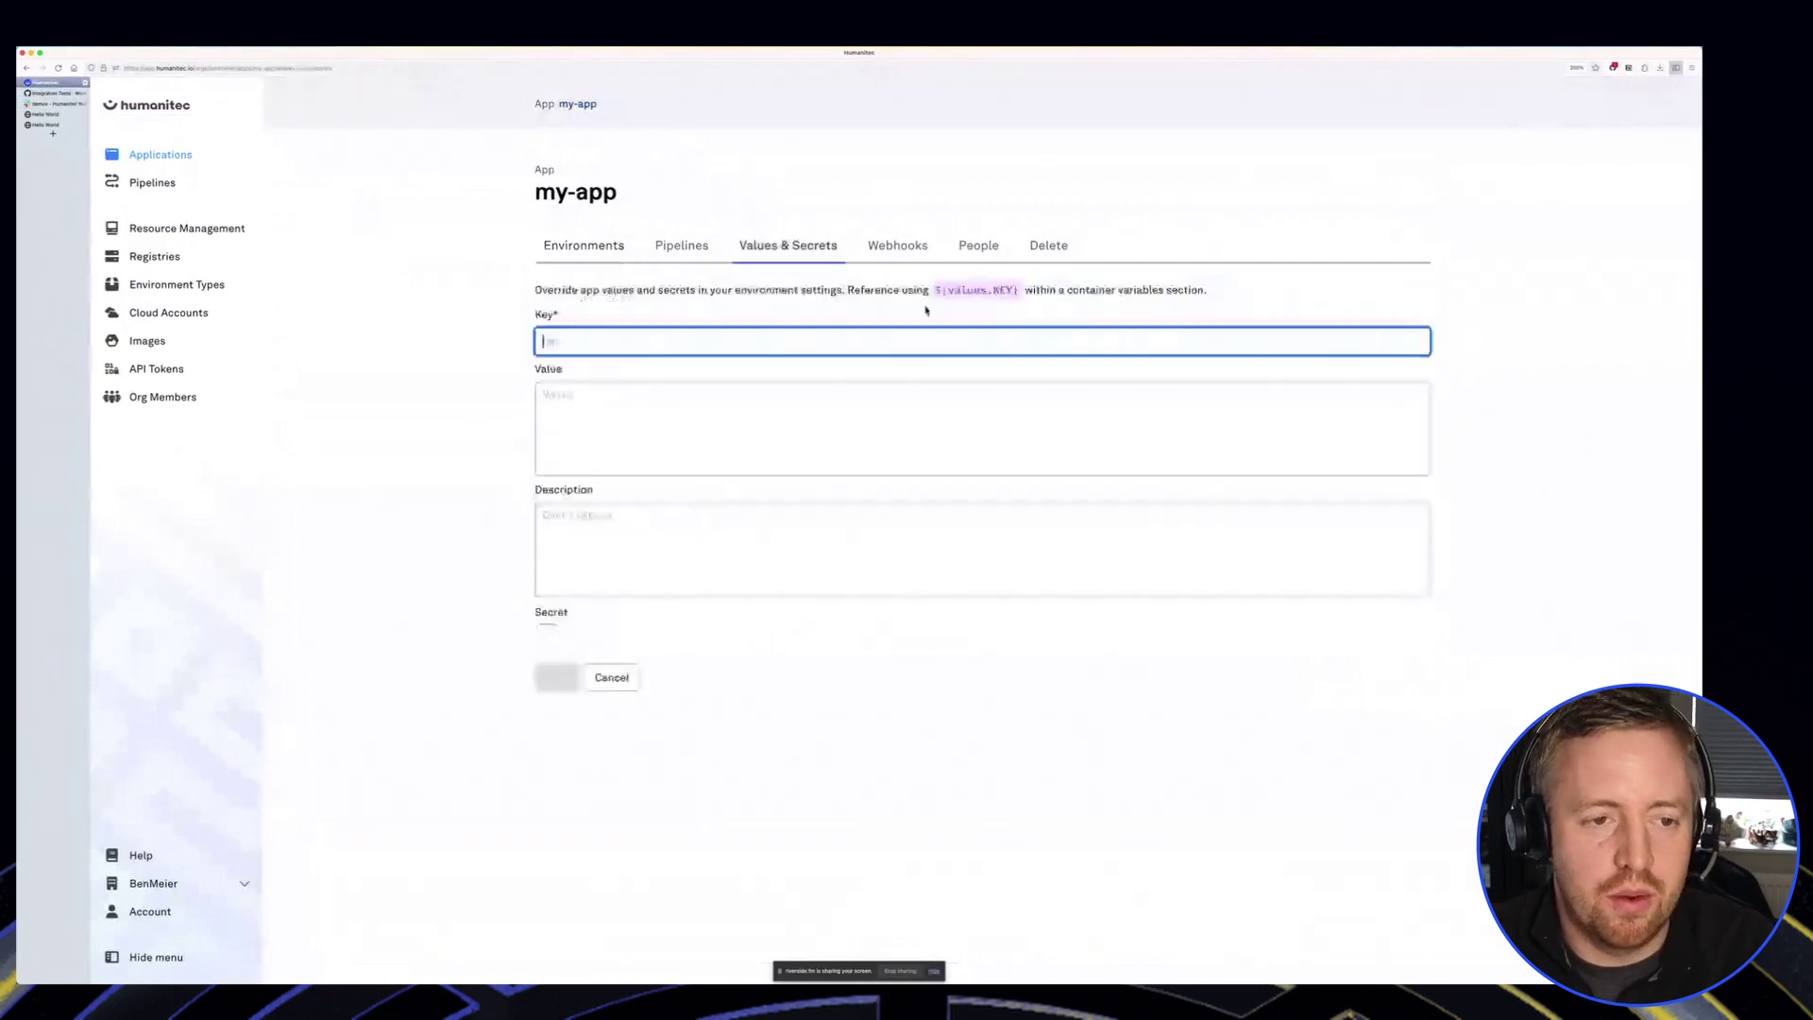
{"action": "key", "text": "super+Tab"}
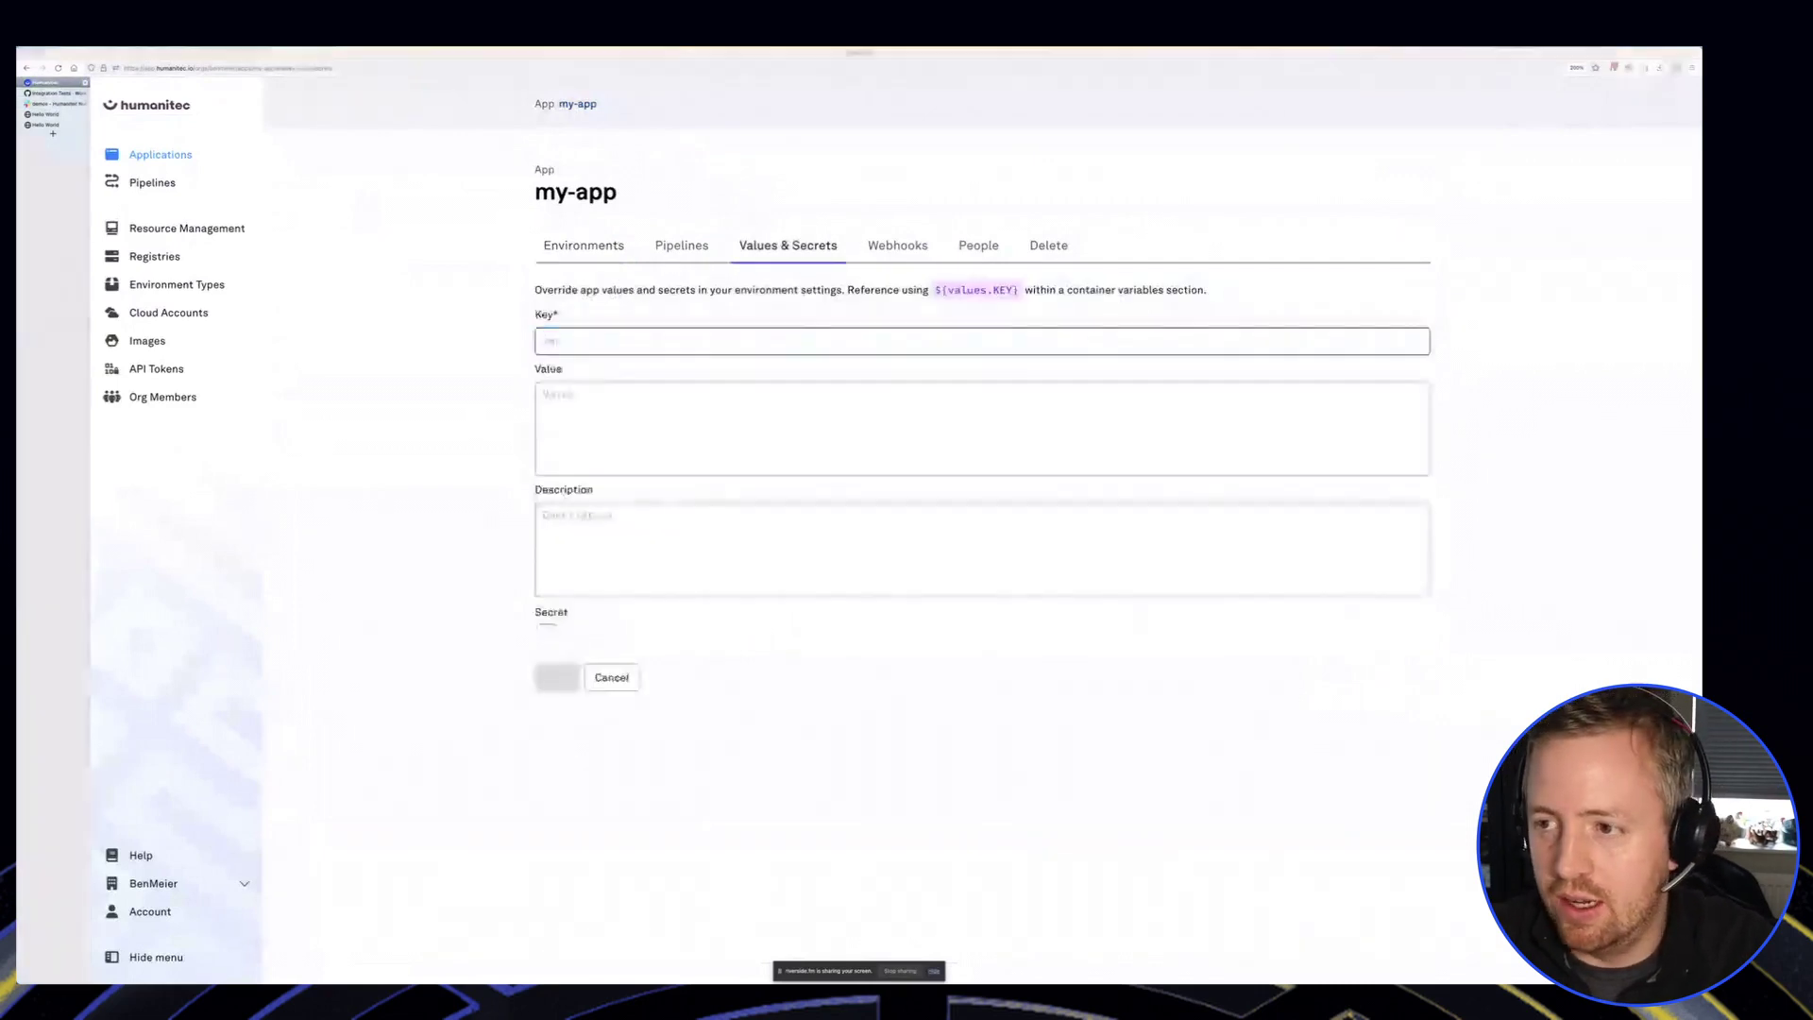
{"action": "left_click", "coordinate": [669, 337]}
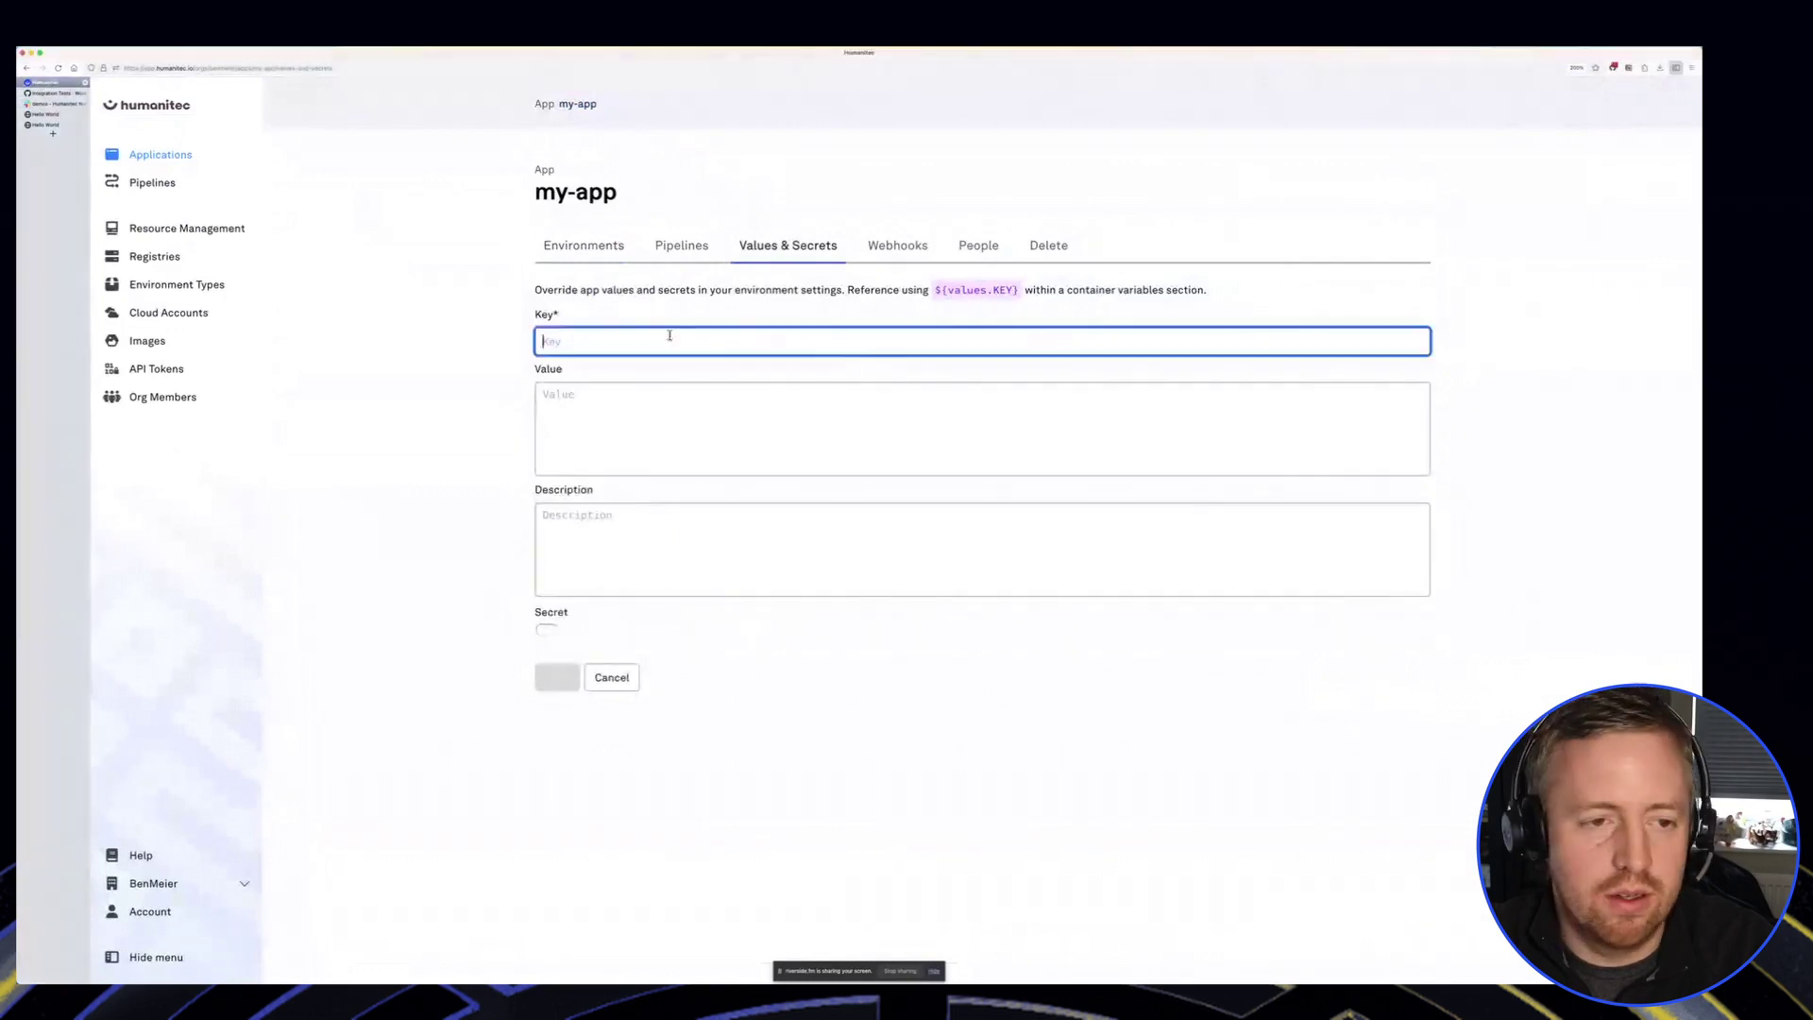
{"action": "type", "text": "GITHUB_"}
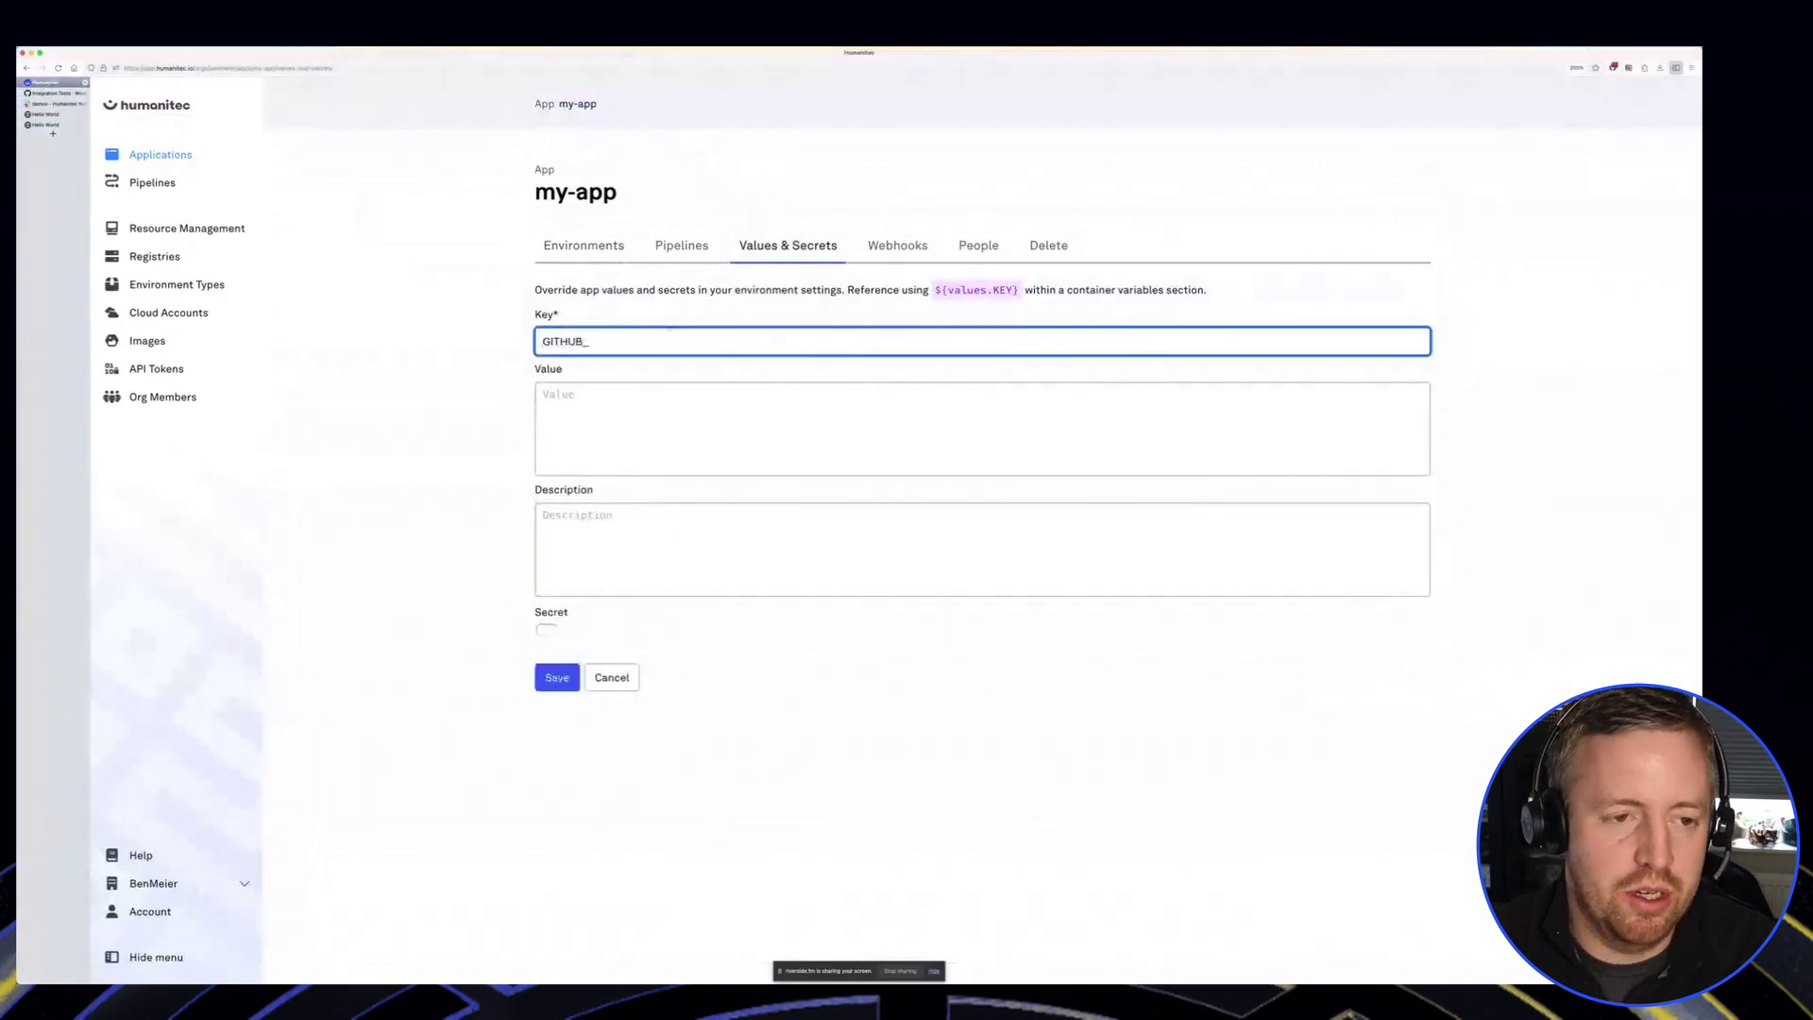
{"action": "type", "text": "TOKEN"}
{"action": "left_click", "coordinate": [546, 629]}
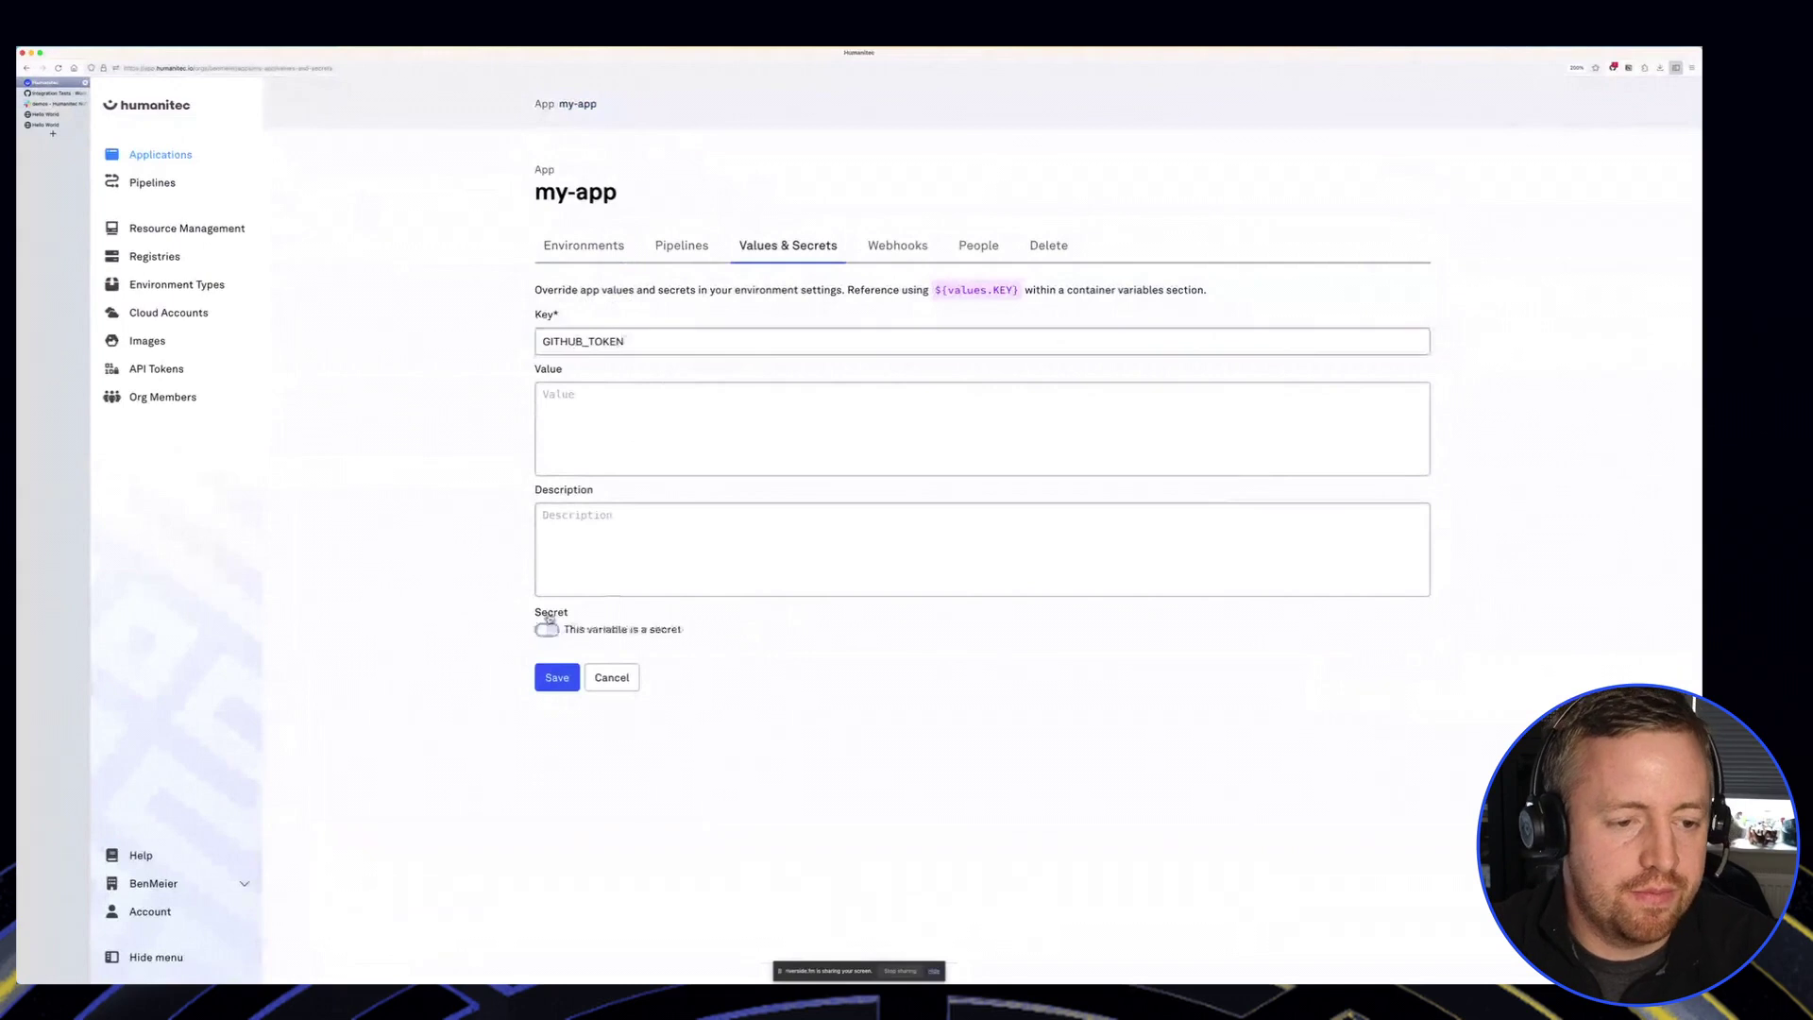
{"action": "left_click", "coordinate": [599, 421]}
{"action": "key", "text": "super+v"}
{"action": "left_click", "coordinate": [557, 677]}
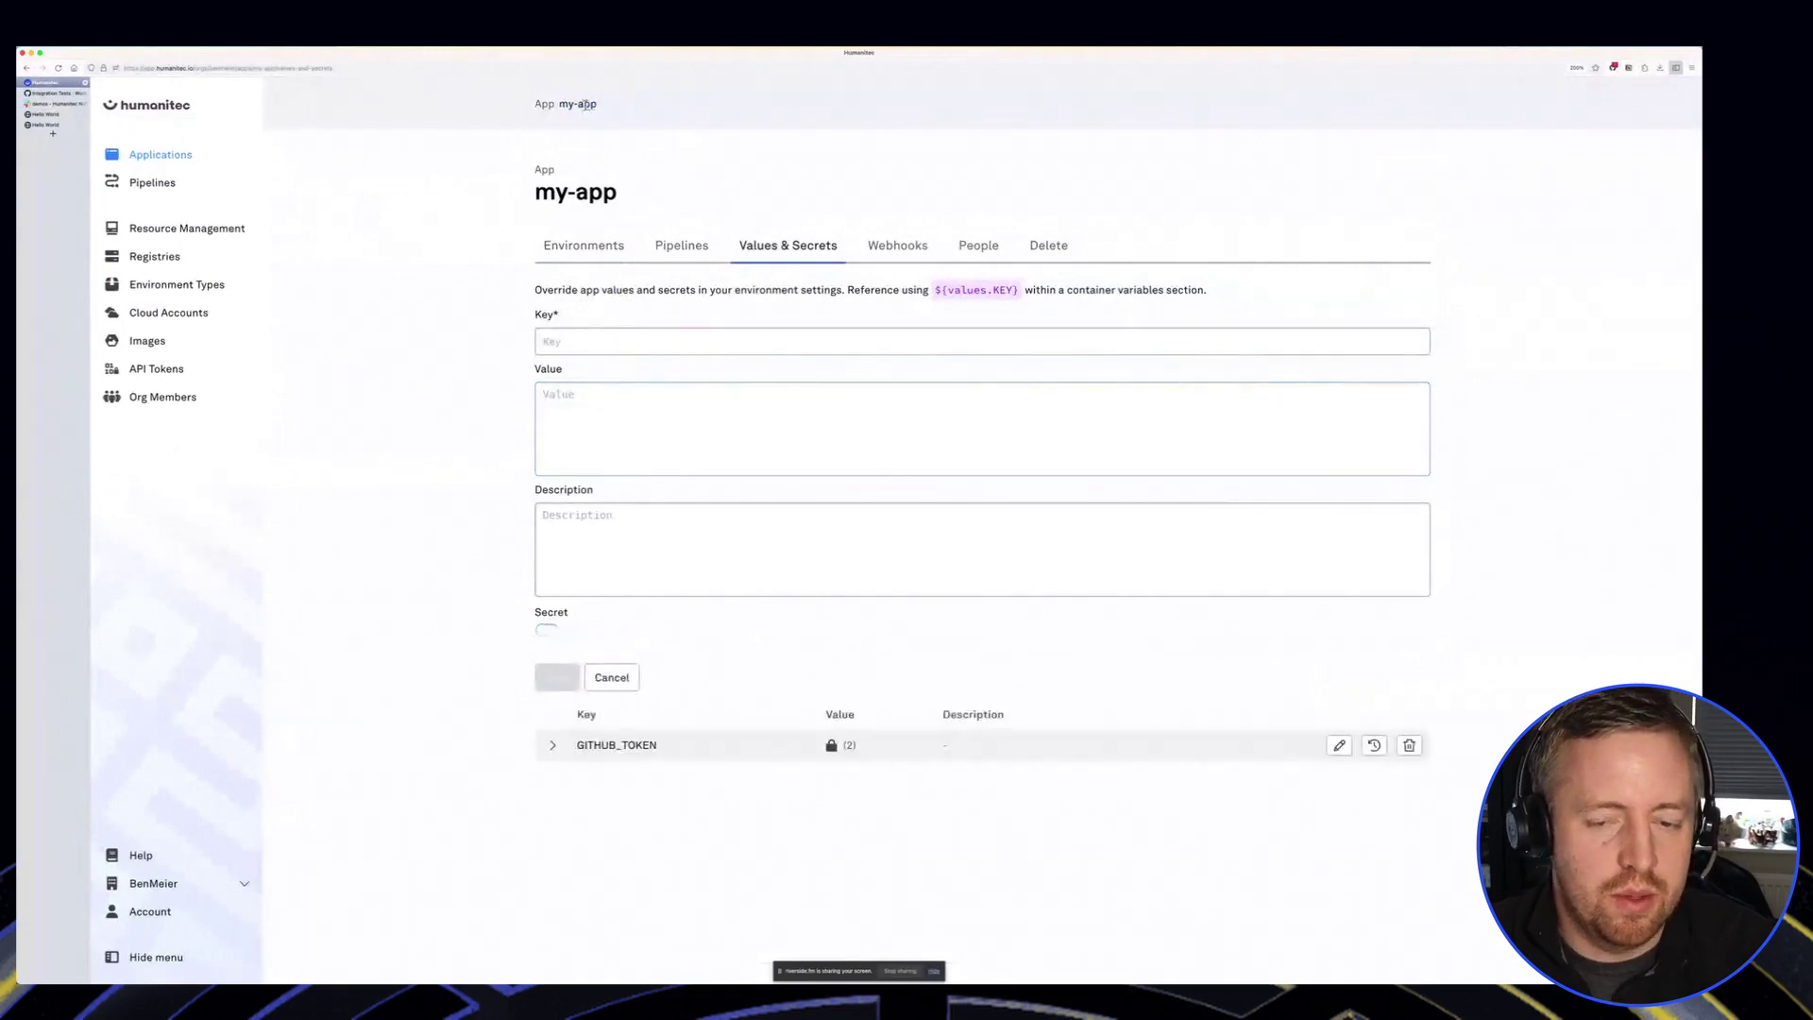
{"action": "left_click", "coordinate": [606, 249]}
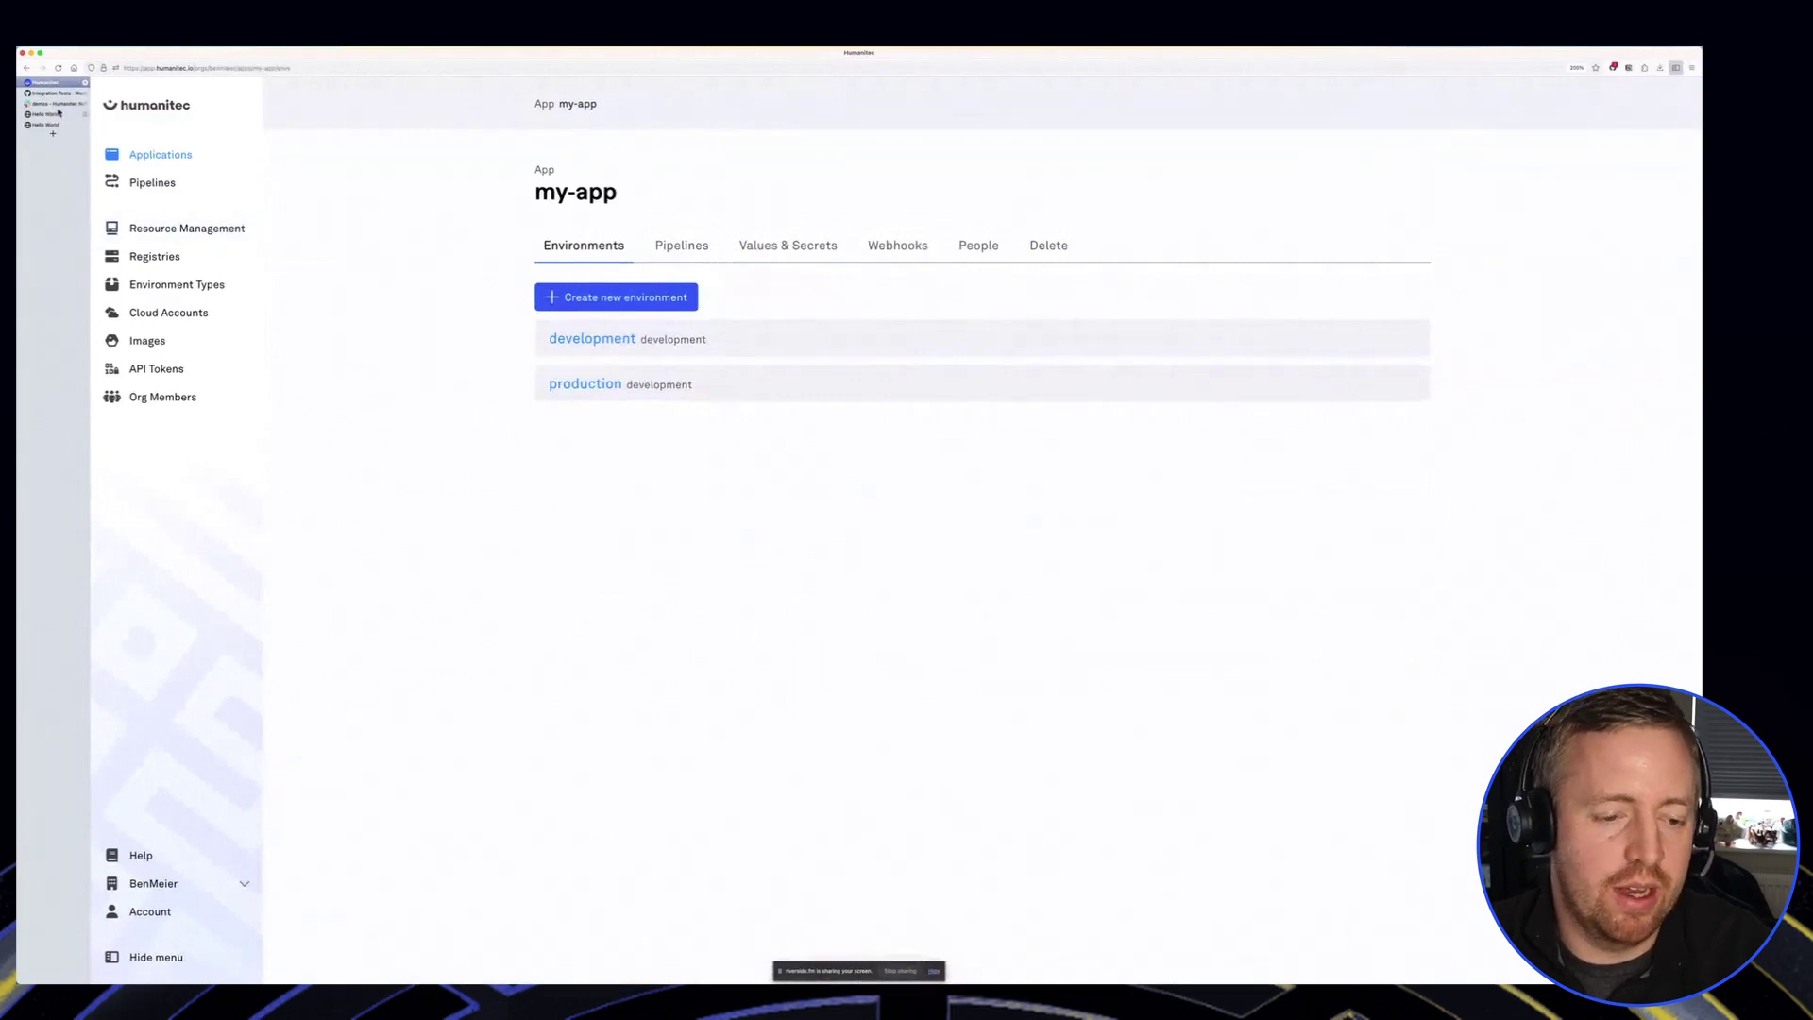
{"action": "left_click", "coordinate": [142, 186]}
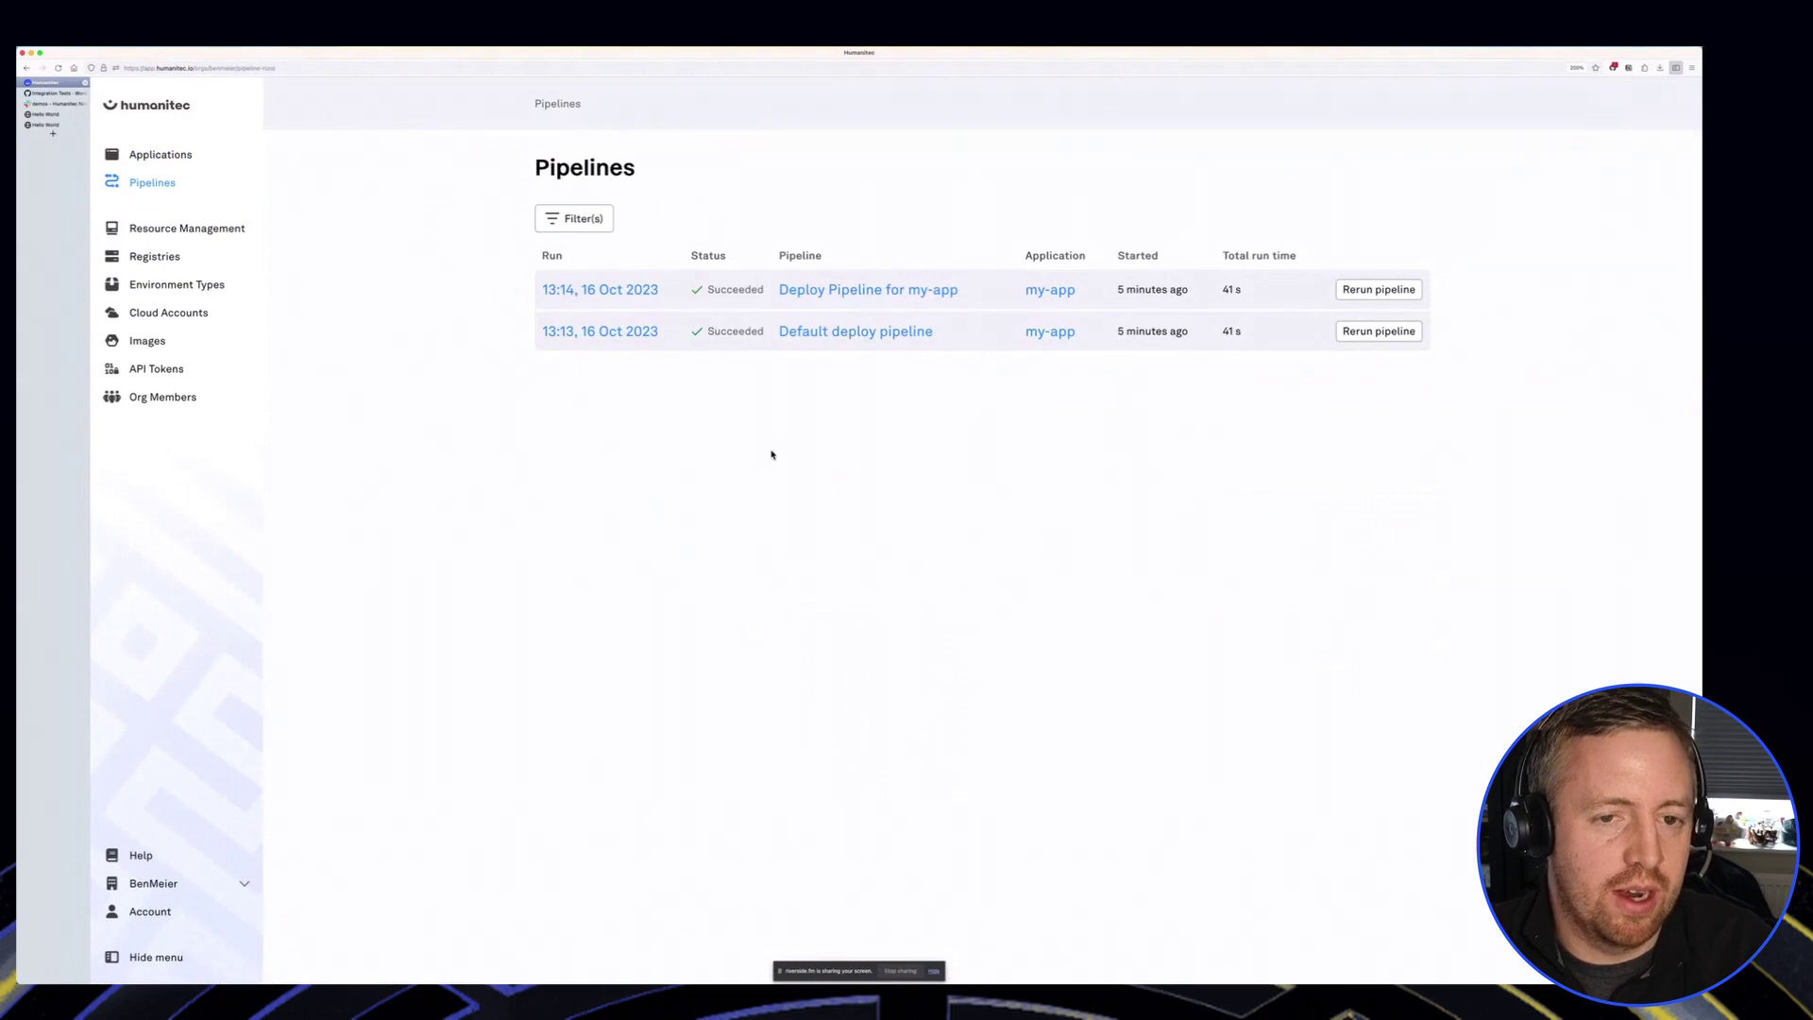
Step: Open index.html in the nano editor from the terminal
{"action": "left_click", "coordinate": [556, 958]}
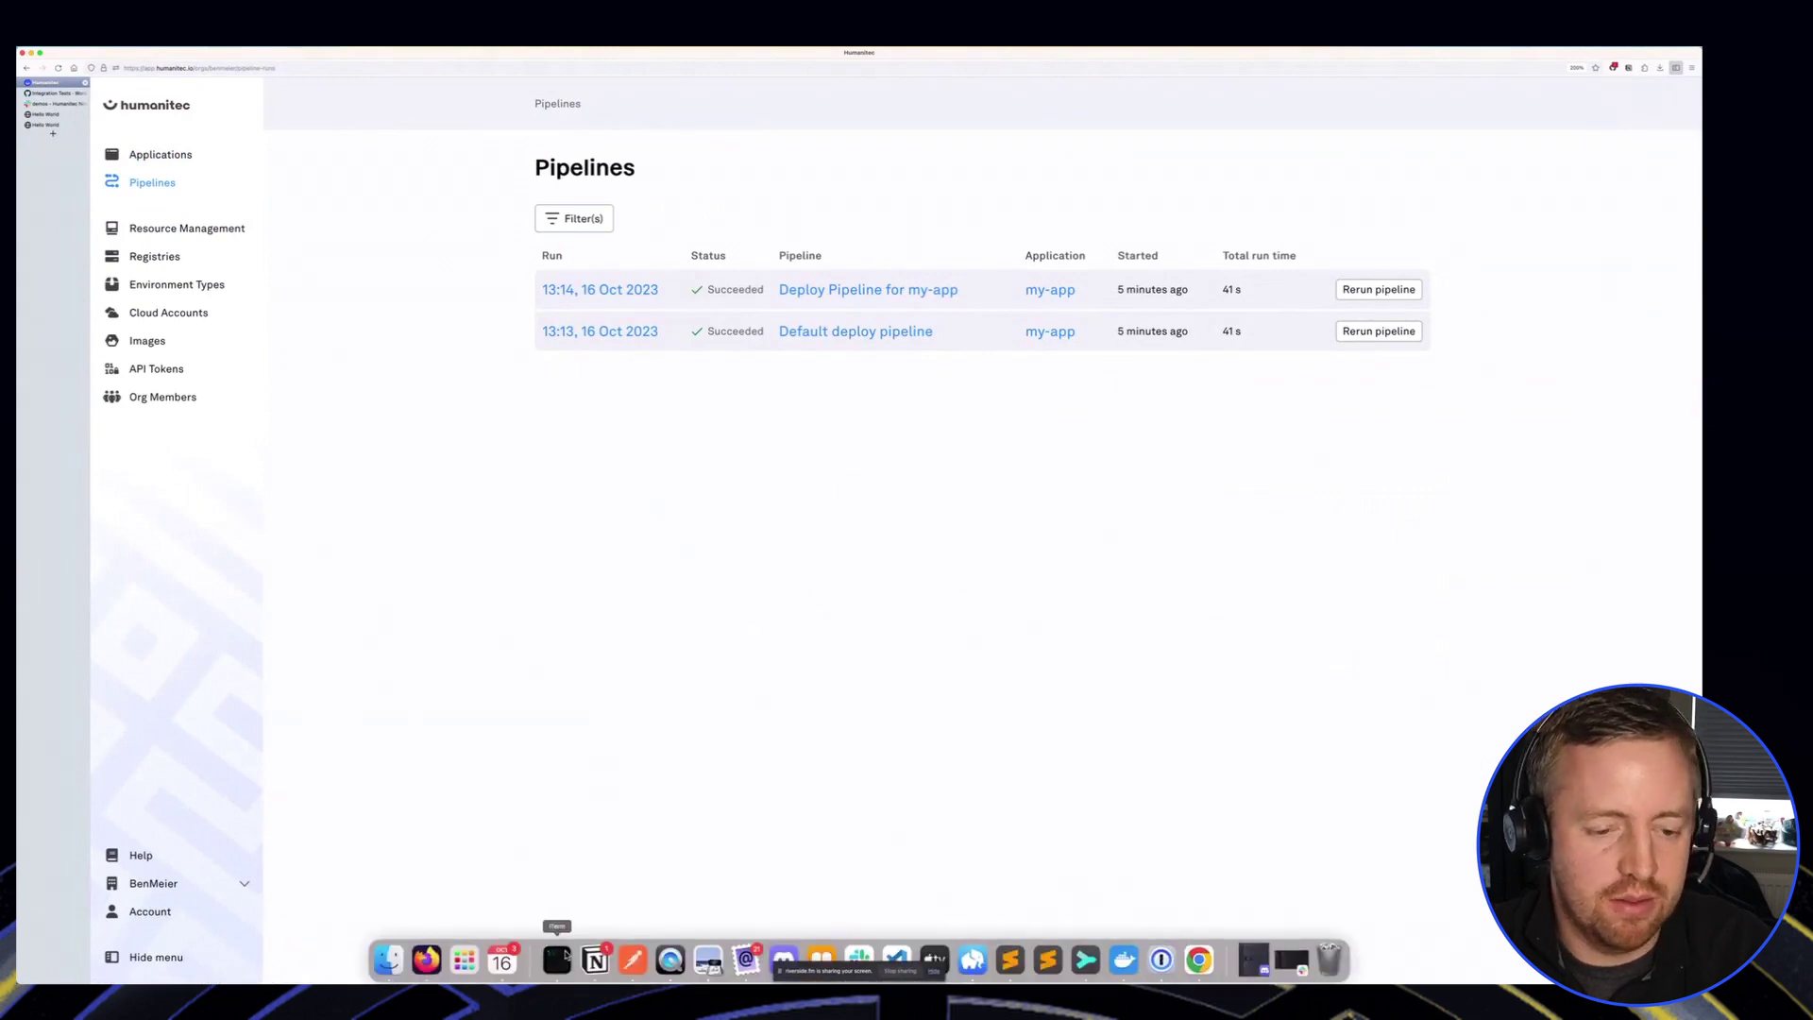
{"action": "scroll", "coordinate": [850, 501], "scroll_direction": "down", "scroll_amount": 6}
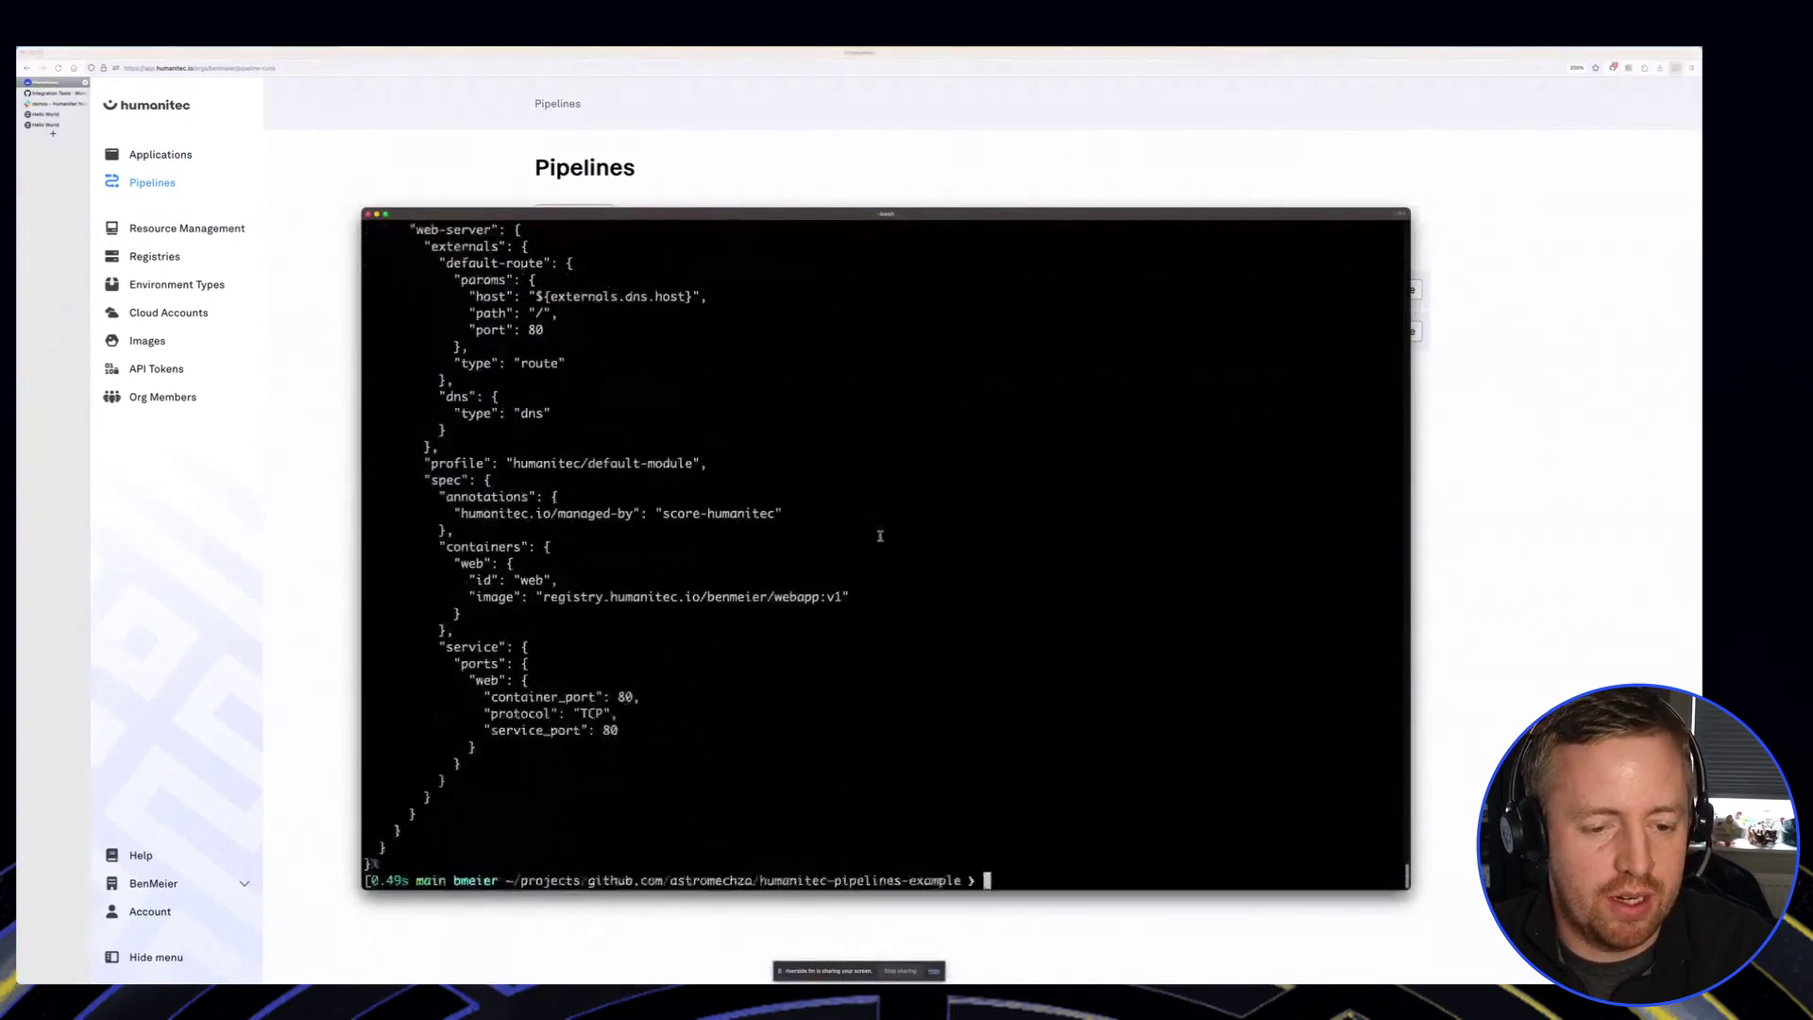
{"action": "key", "text": "Return"}
{"action": "key", "text": "Return"}
{"action": "key", "text": "Return"}
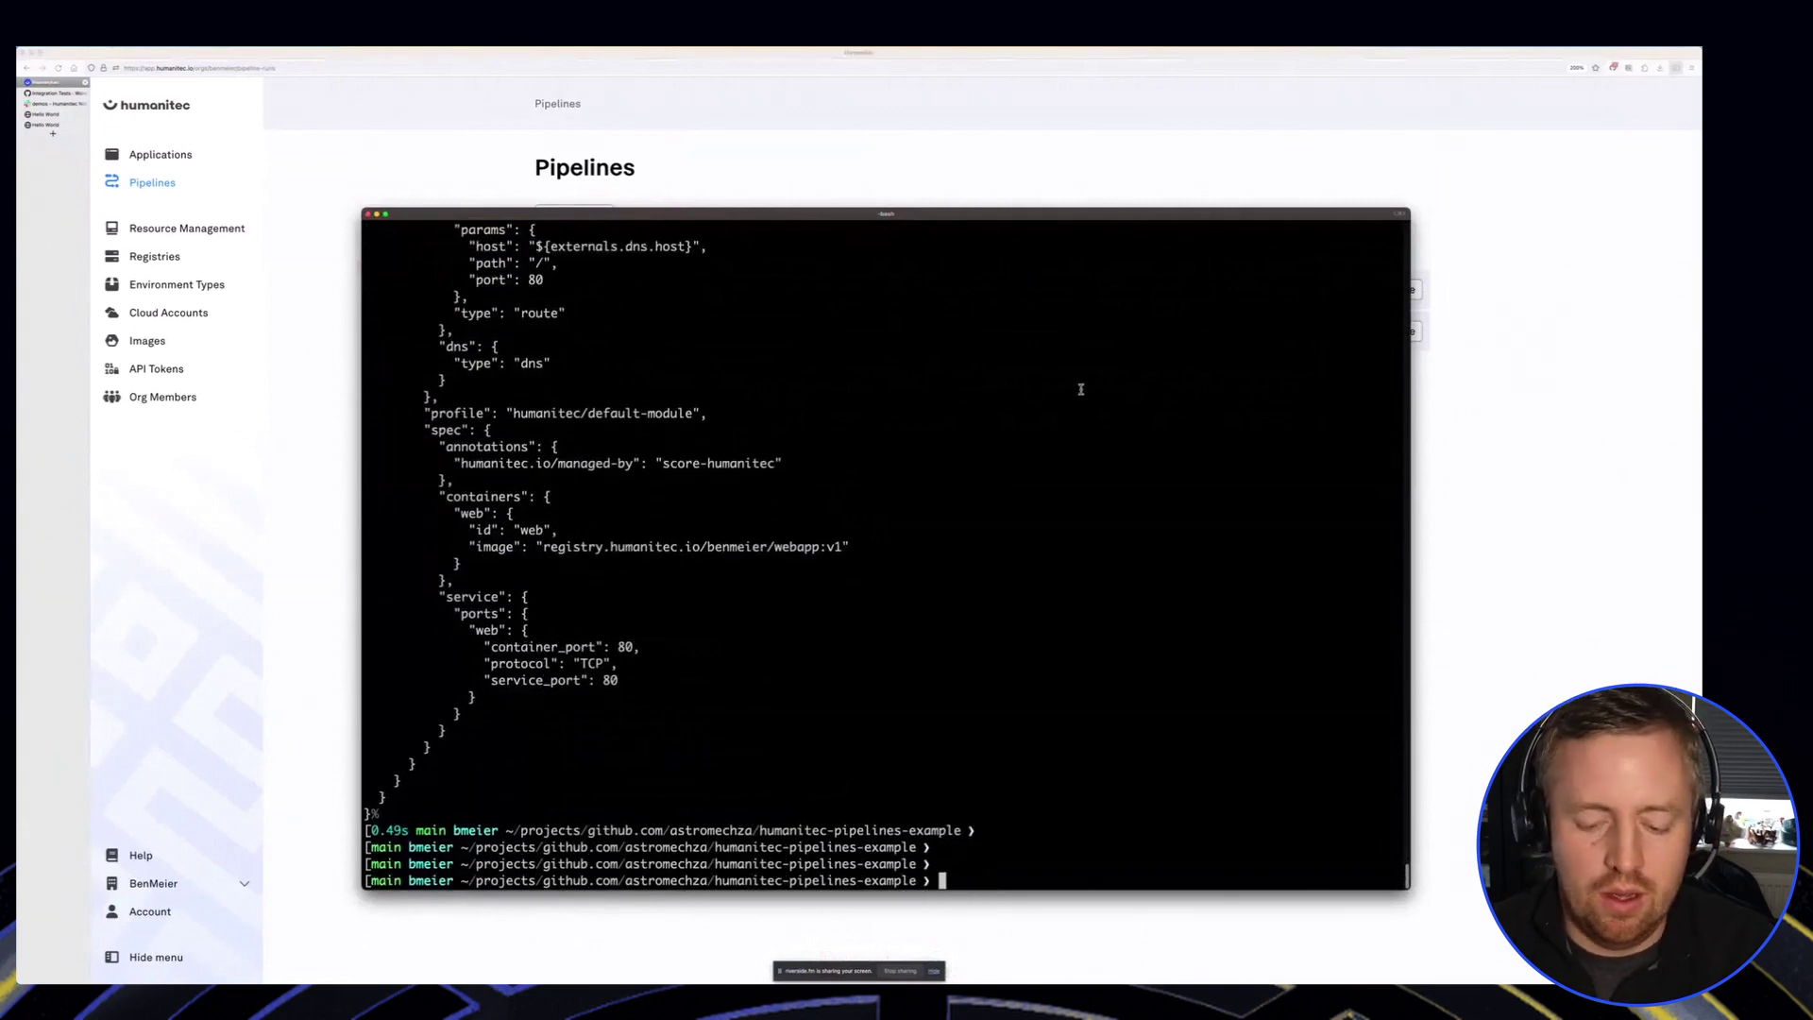
{"action": "type", "text": "nano index.html"}
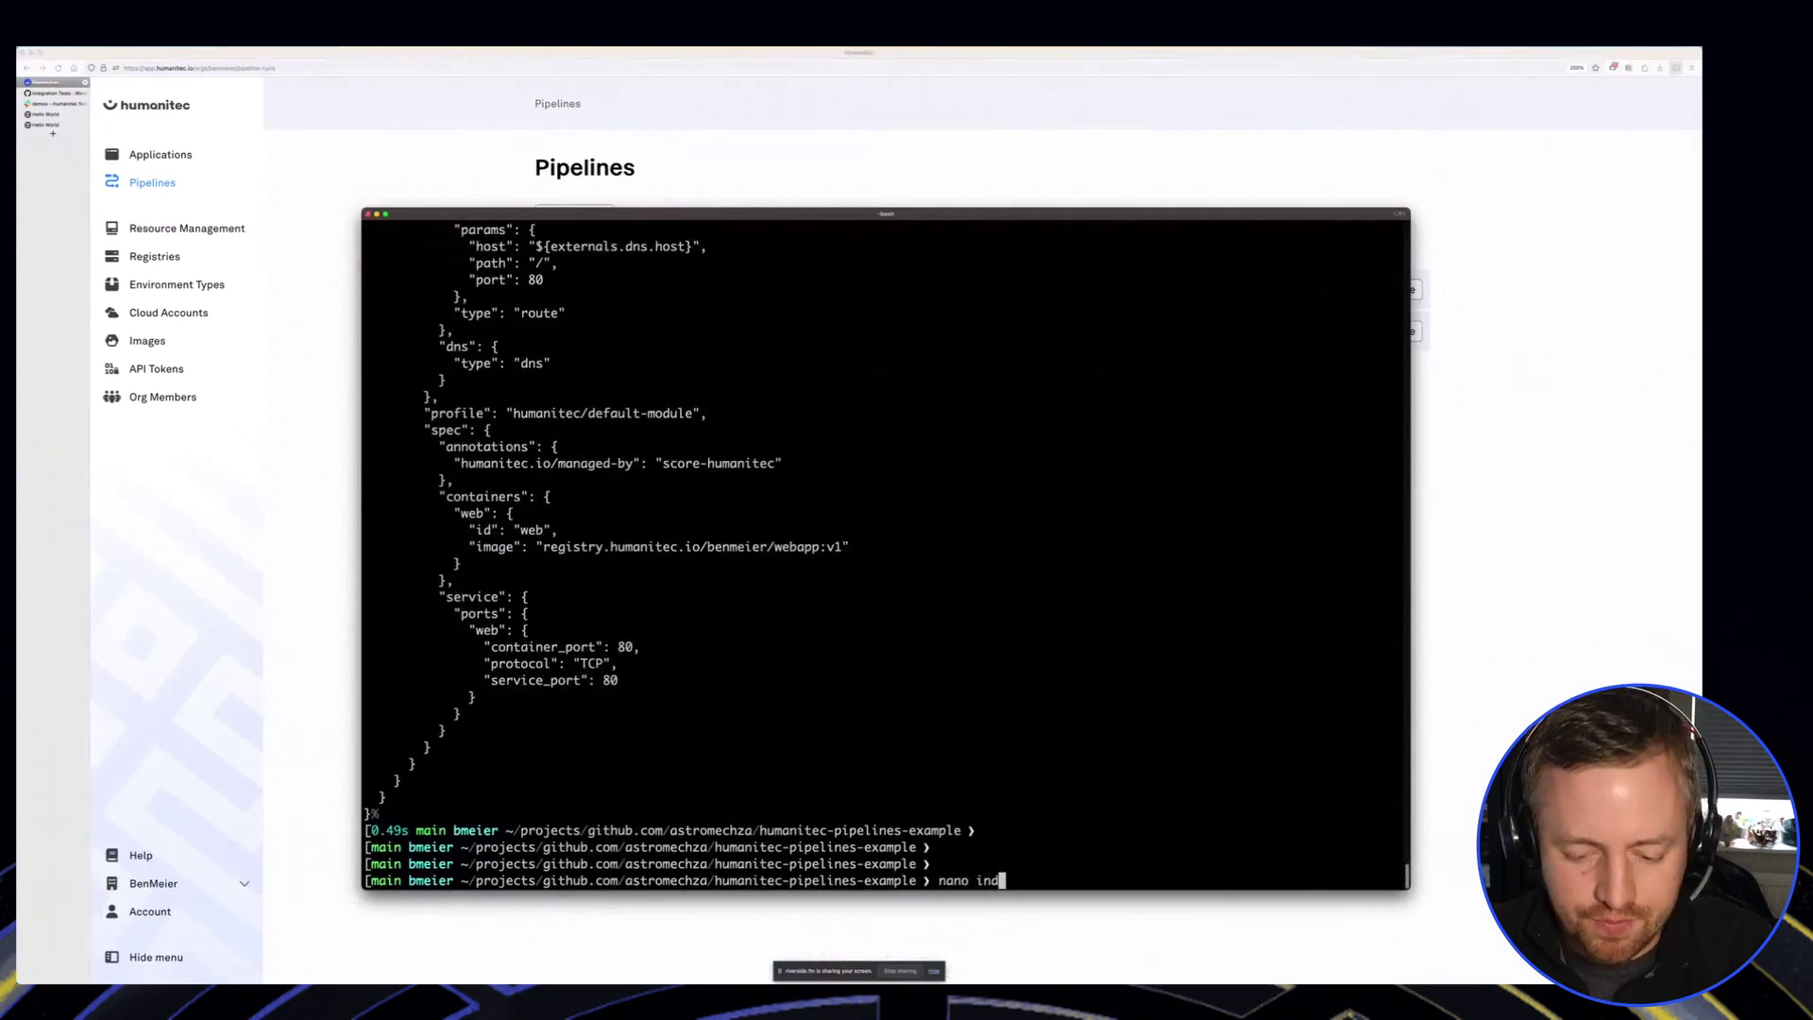
{"action": "key", "text": "Return"}
Step: Replace 'World' in the greeting with the presenter's first name and save index.html
{"action": "key", "text": "Down"}
{"action": "key", "text": "Down"}
{"action": "key", "text": "Down"}
{"action": "key", "text": "Down"}
{"action": "key", "text": "Down"}
{"action": "key", "text": "Down"}
{"action": "key", "text": "Down"}
{"action": "key", "text": "Down"}
{"action": "key", "text": "Down"}
{"action": "key", "text": "Down"}
{"action": "key", "text": "Down"}
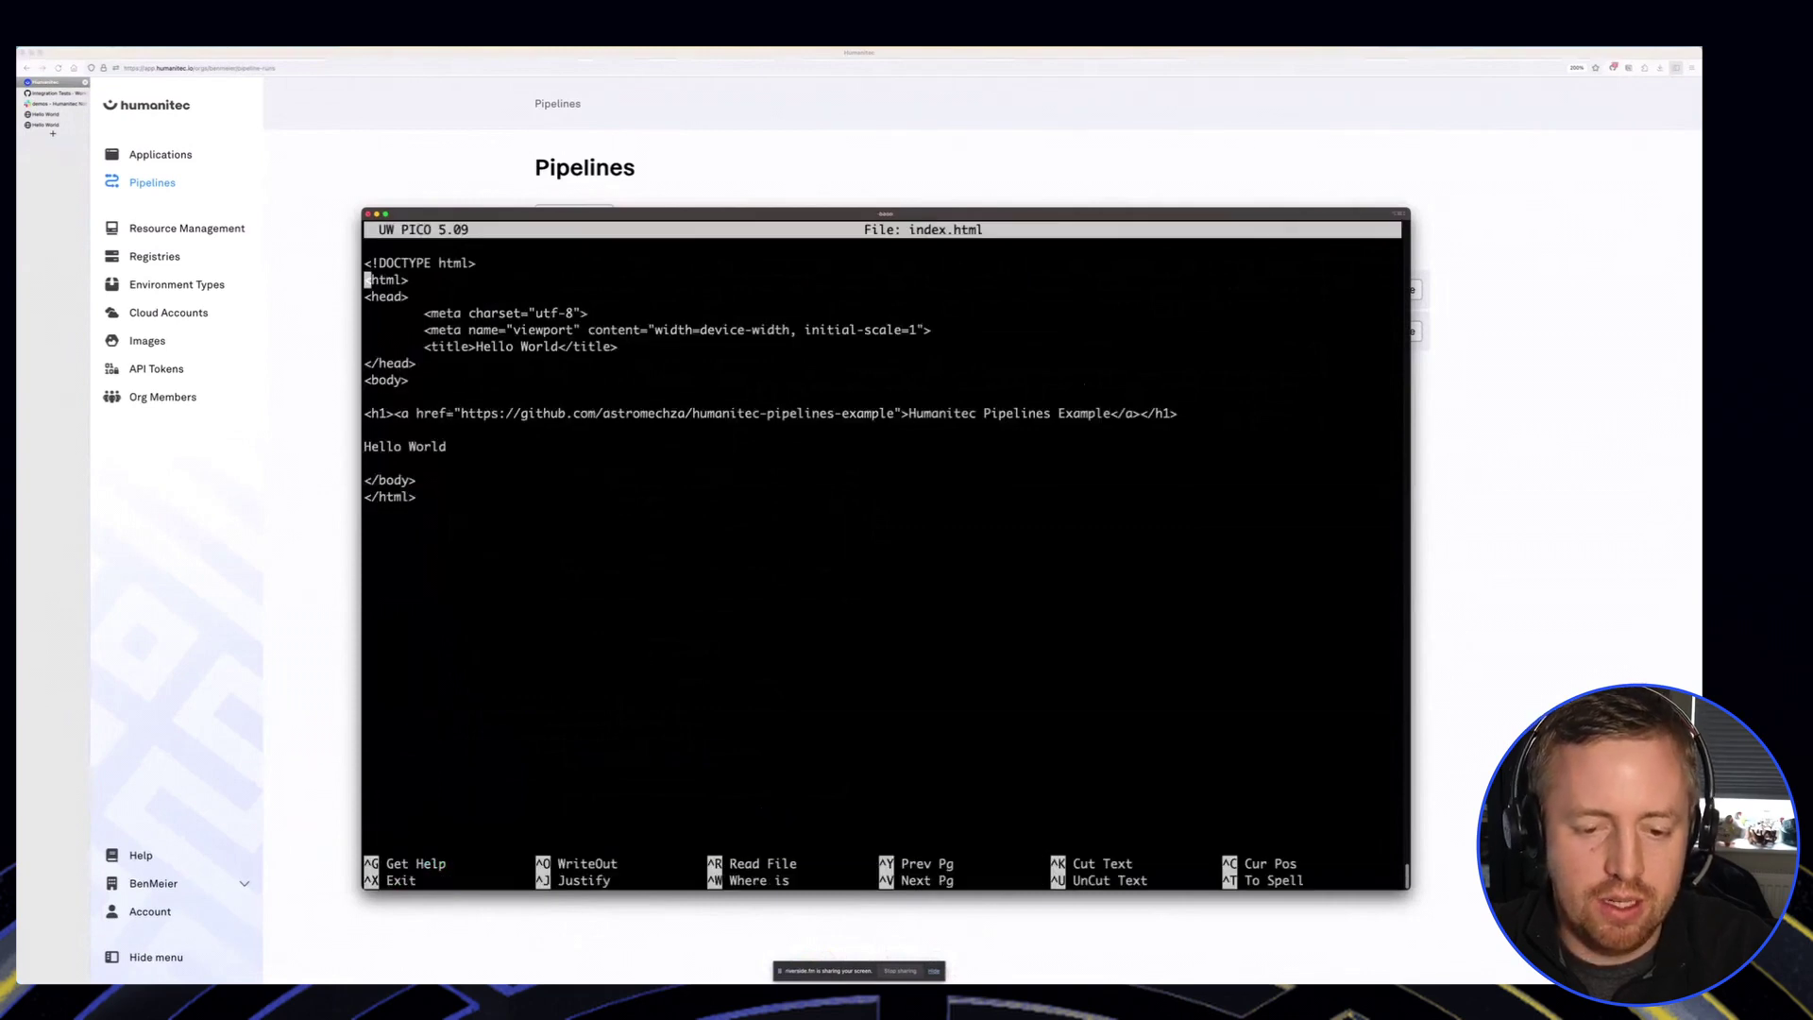
{"action": "key", "text": "End"}
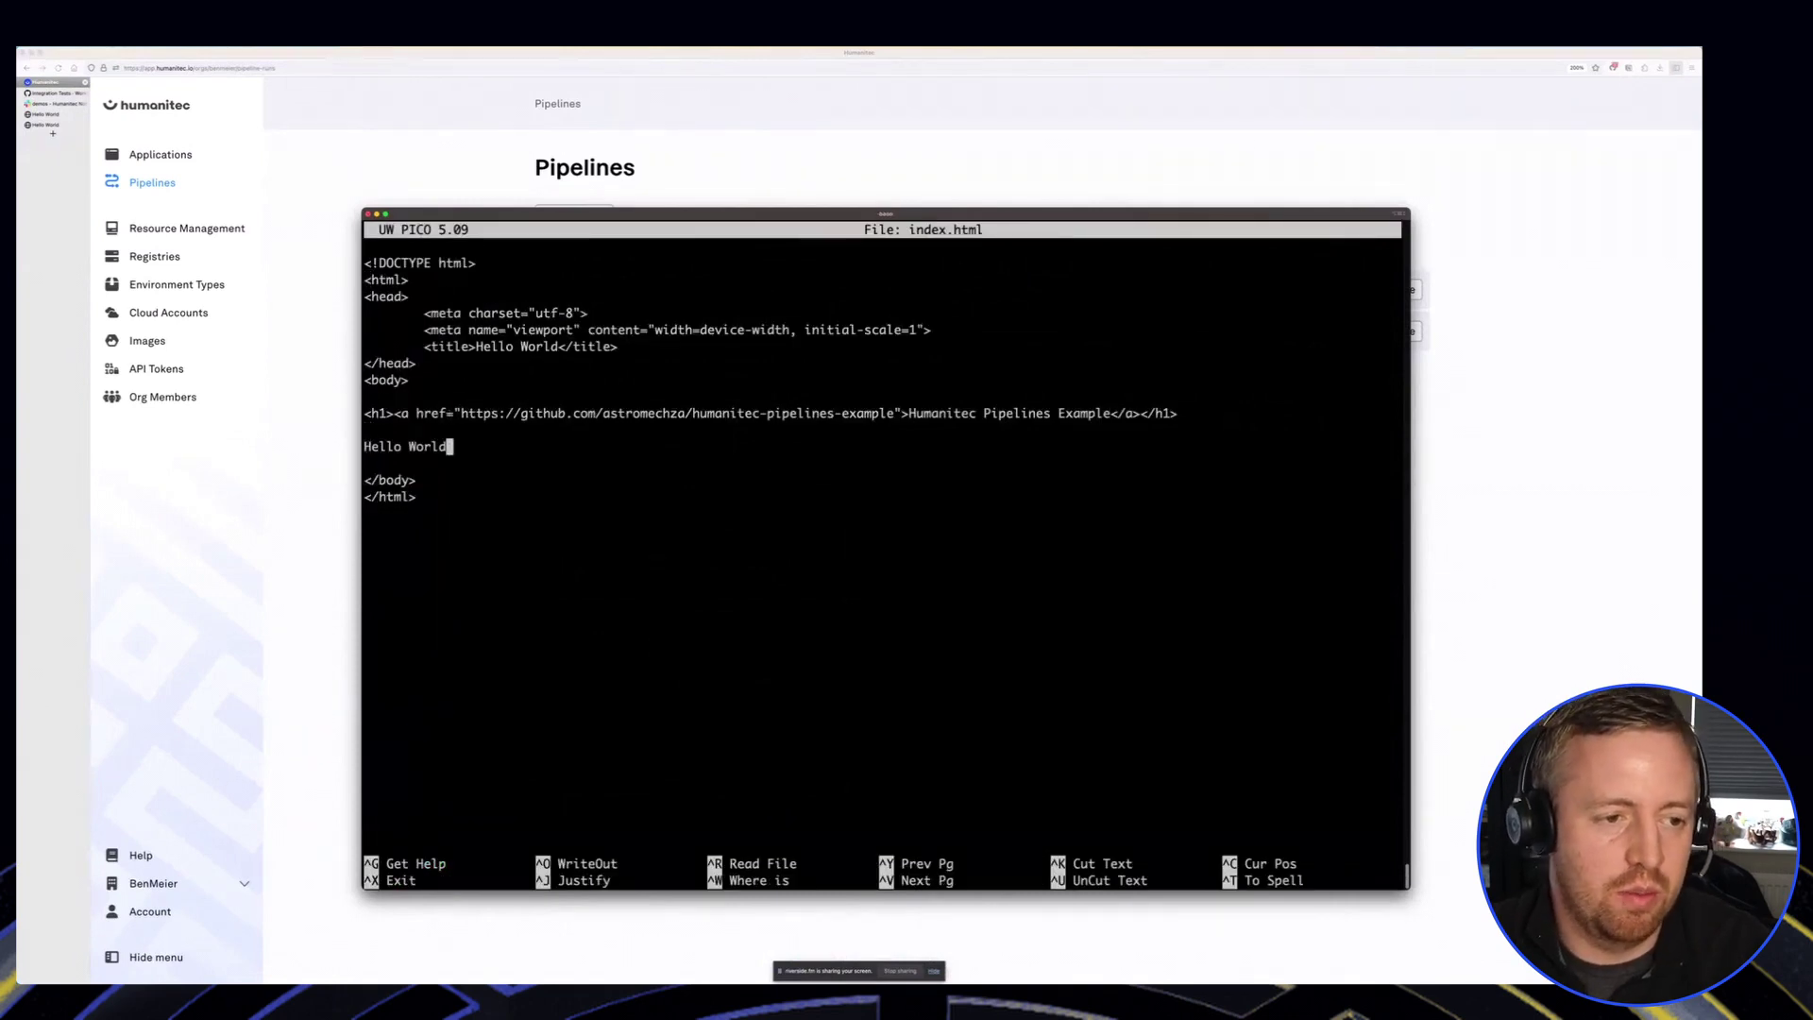
{"action": "key", "text": "BackSpace"}
{"action": "key", "text": "BackSpace"}
{"action": "key", "text": "BackSpace"}
{"action": "key", "text": "BackSpace"}
{"action": "key", "text": "BackSpace"}
{"action": "type", "text": "Ben."}
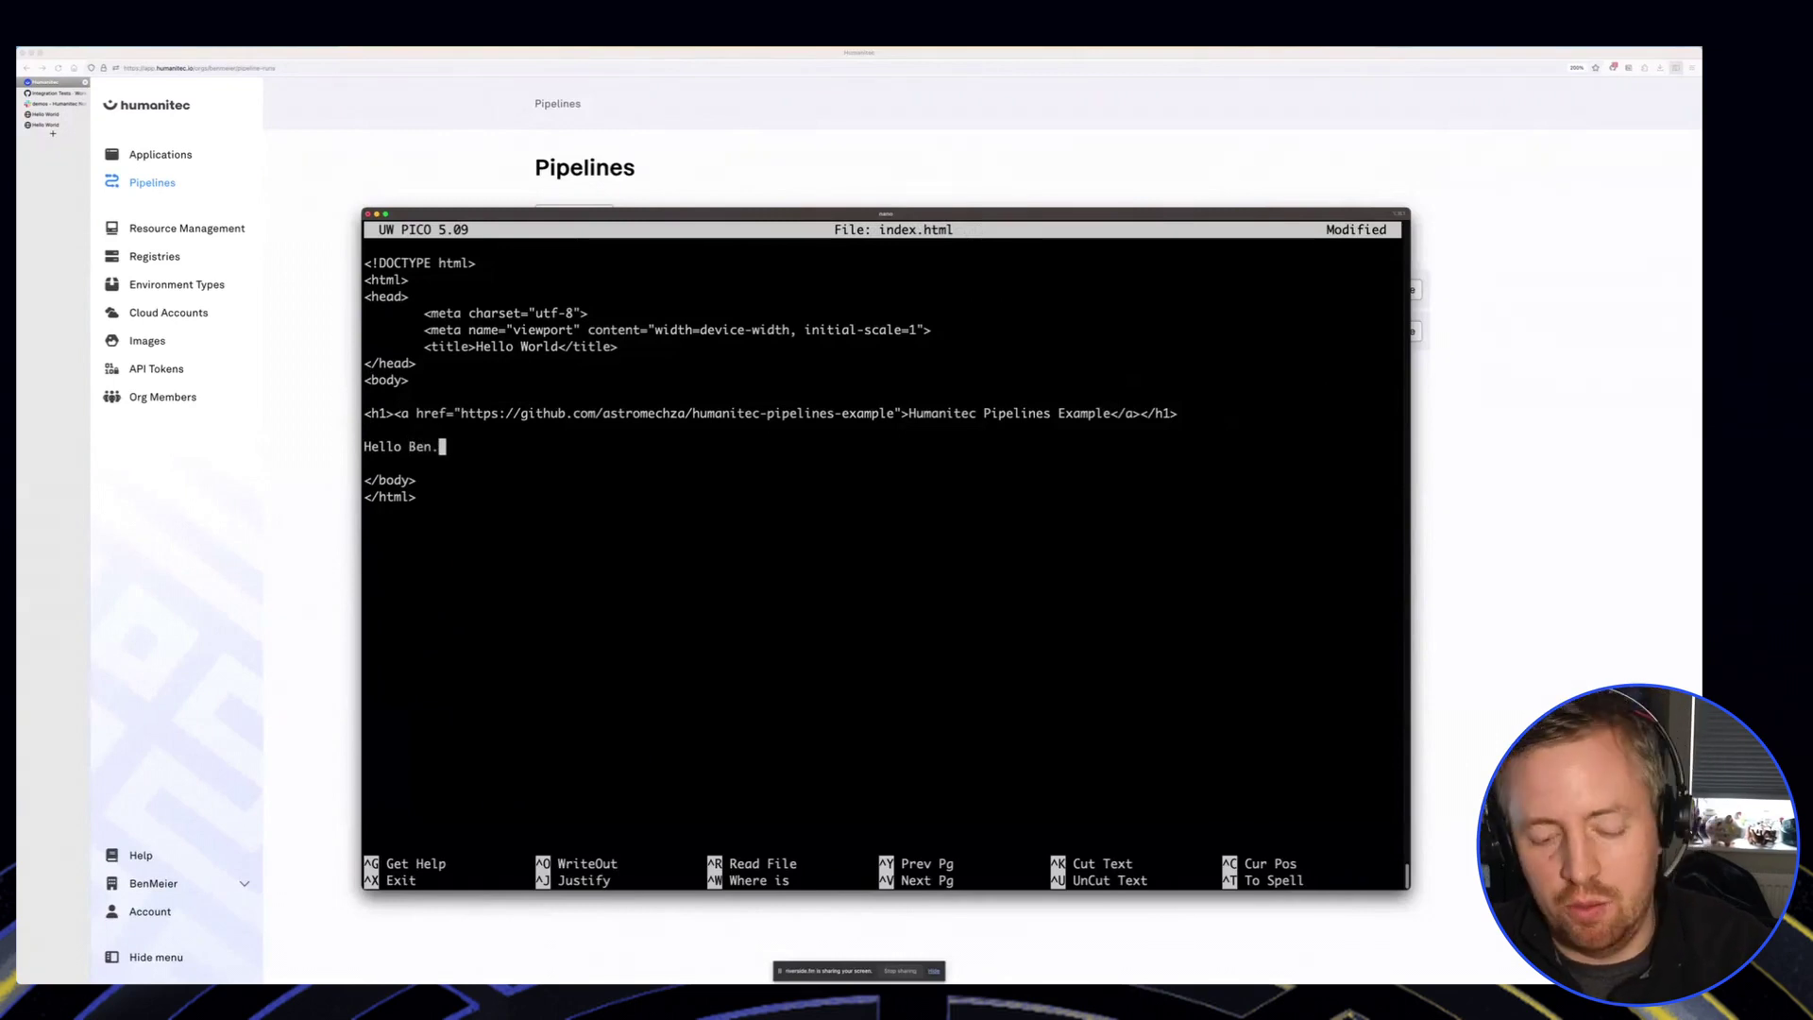
{"action": "key", "text": "ctrl+o"}
{"action": "key", "text": "Return"}
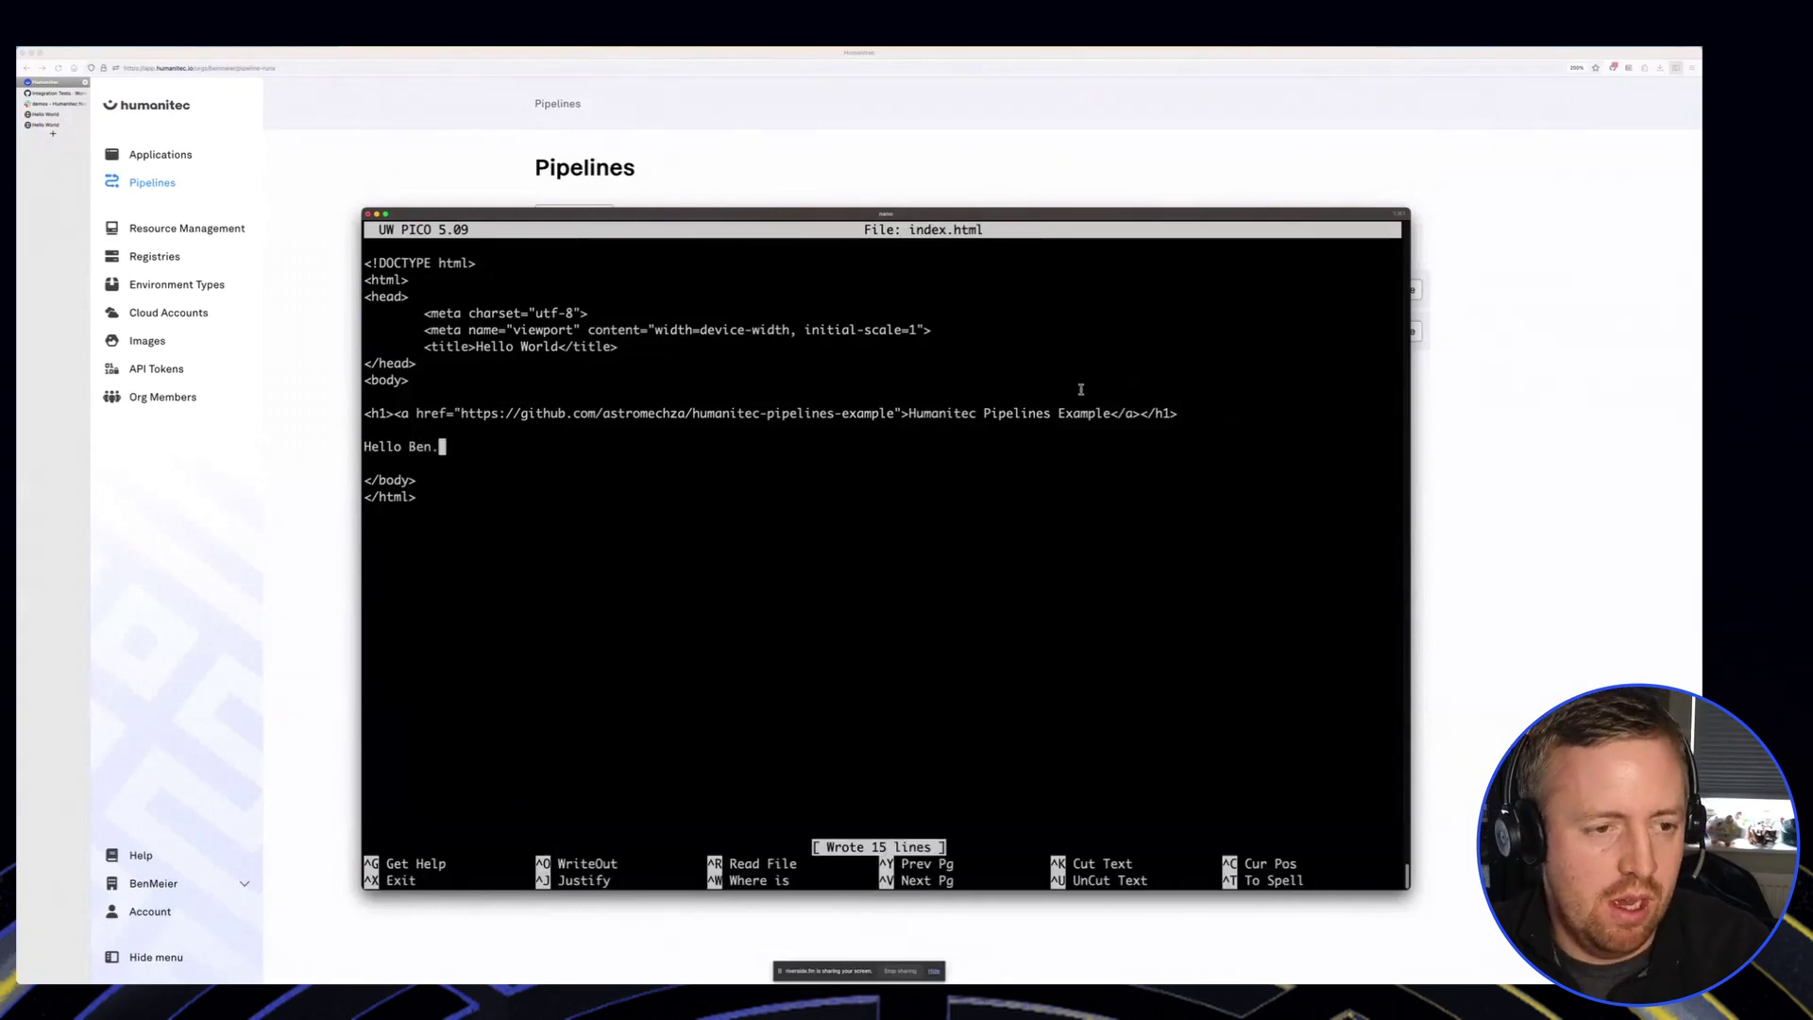
{"action": "key", "text": "ctrl+x"}
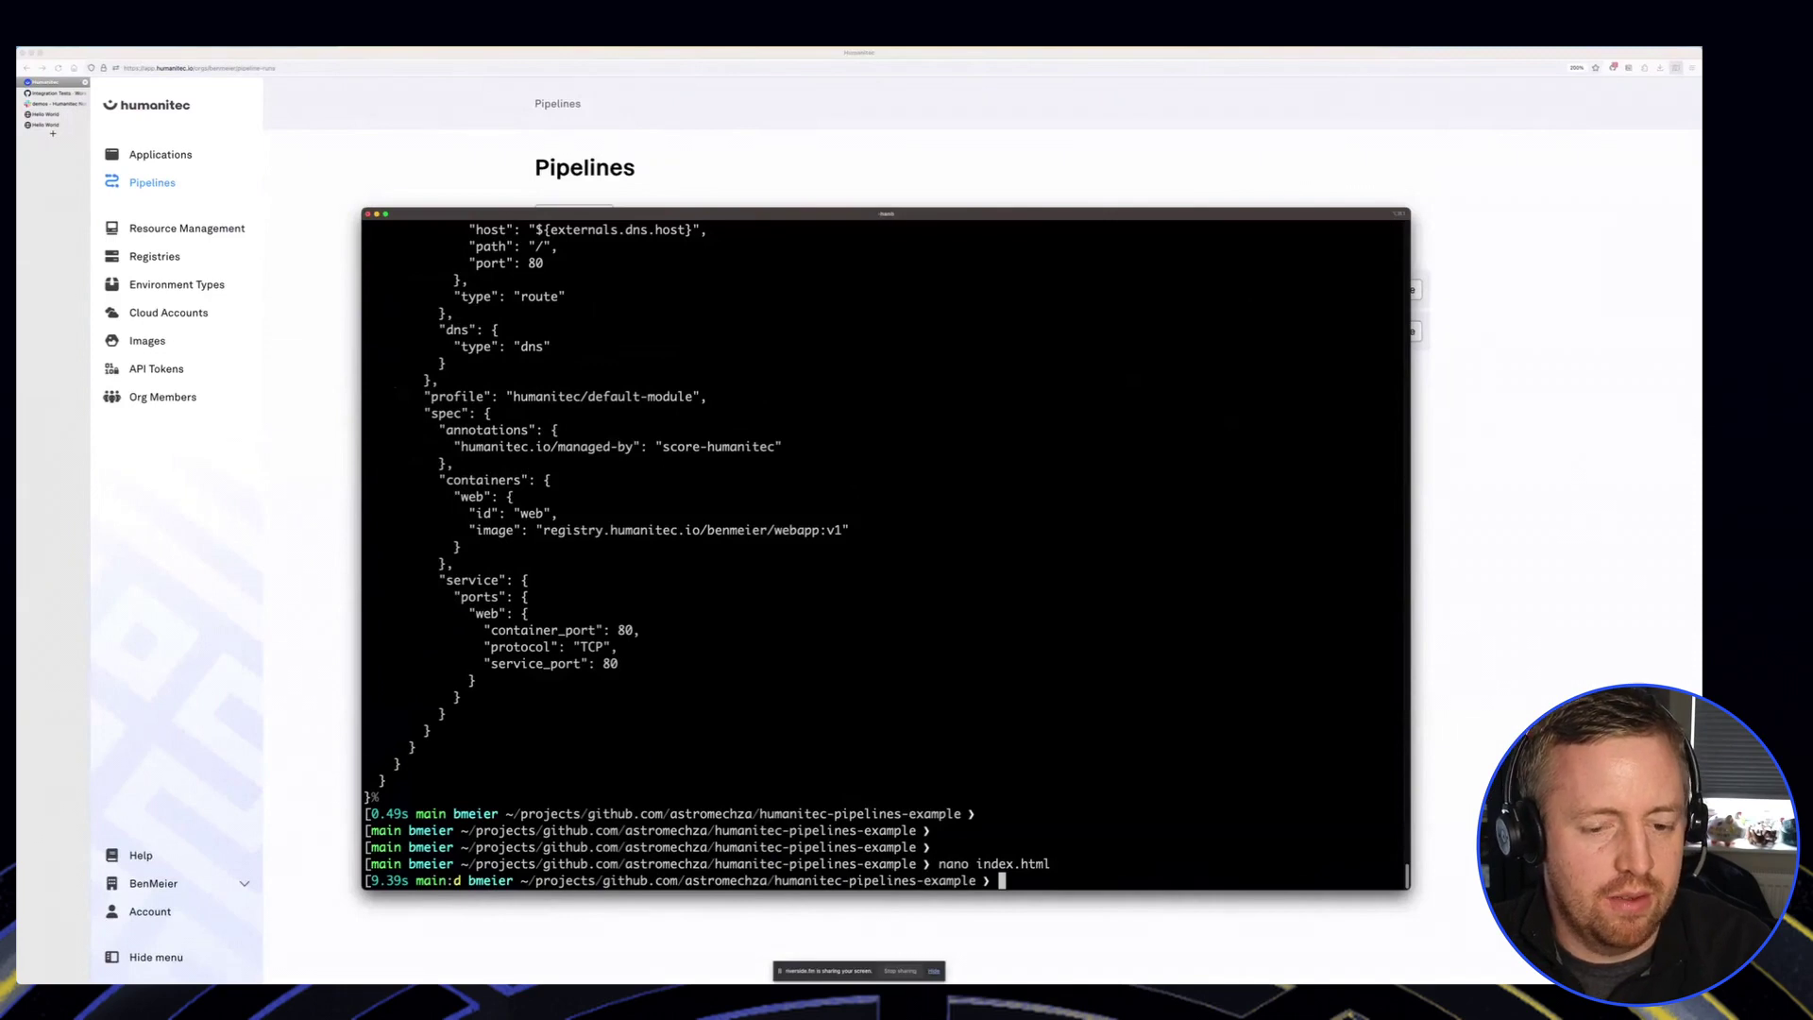
Step: Rerun the recalled 'make publish' command with TAG=v2 to build and push webapp:v2
{"action": "key", "text": "ctrl+r"}
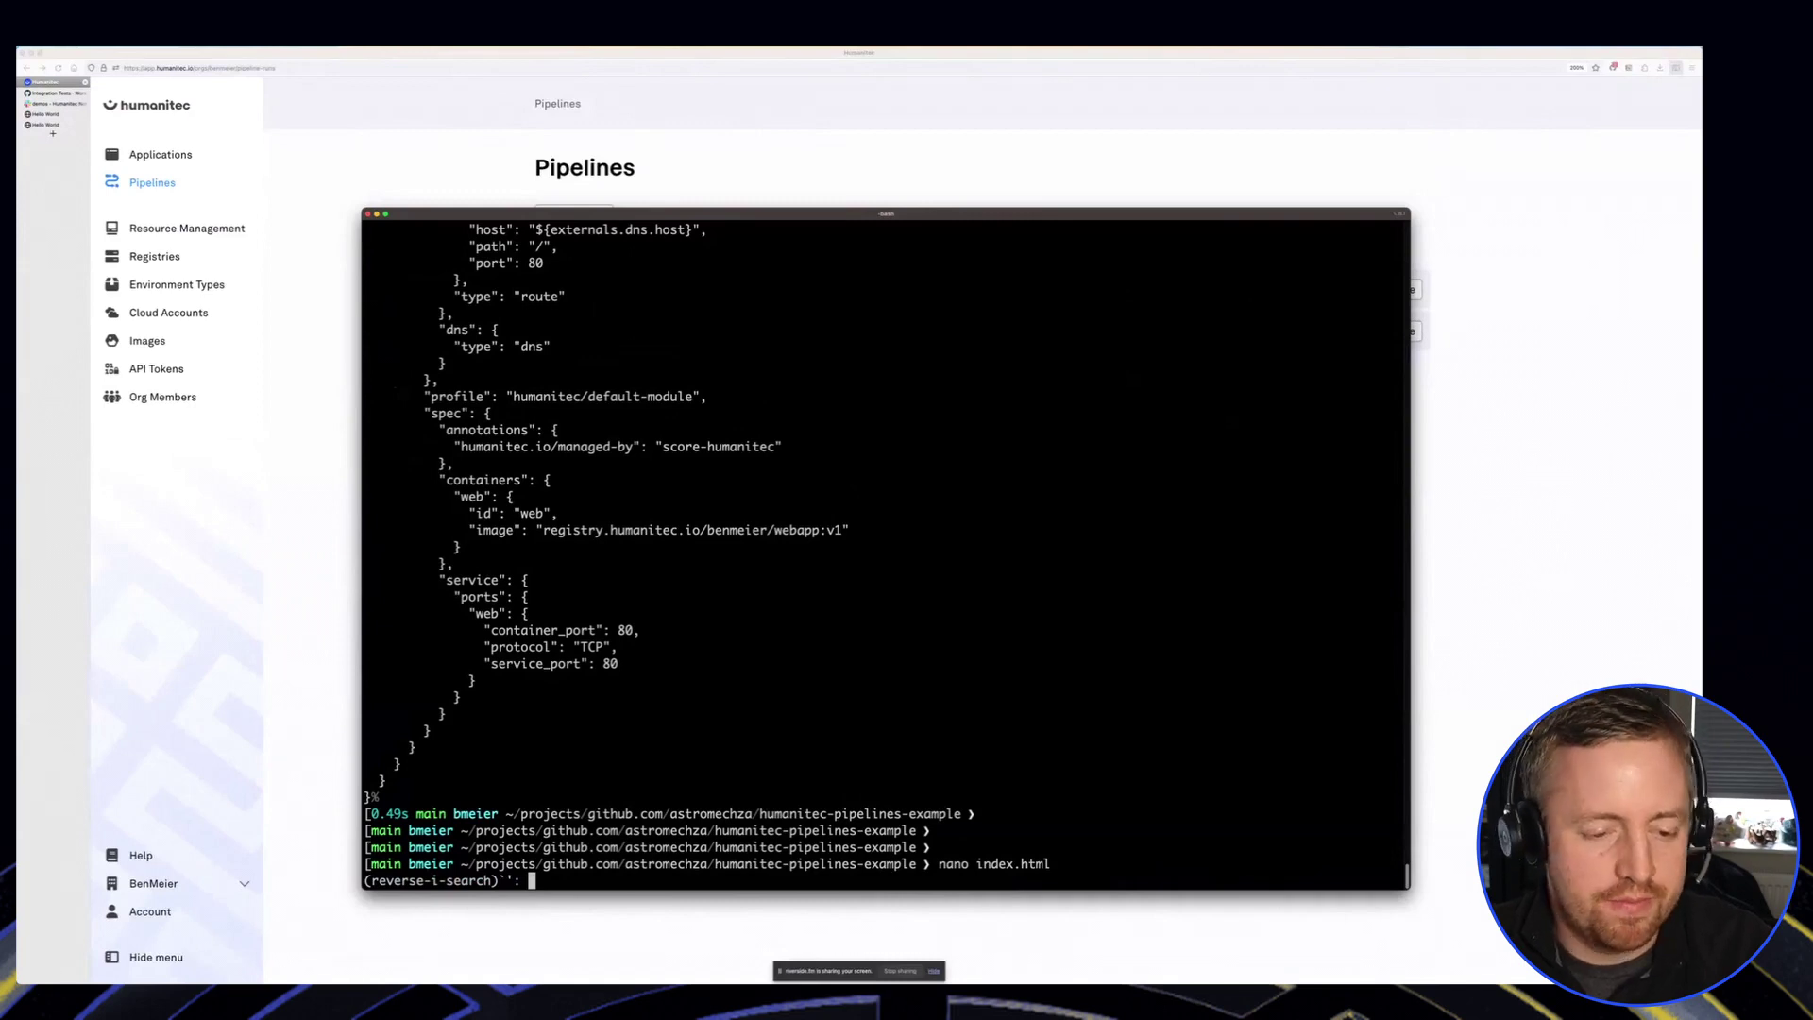
{"action": "type", "text": "TAG"}
{"action": "key", "text": "ctrl+e"}
{"action": "key", "text": "Left"}
{"action": "key", "text": "Left"}
{"action": "key", "text": "Left"}
{"action": "key", "text": "Left"}
{"action": "key", "text": "Left"}
{"action": "key", "text": "Left"}
{"action": "key", "text": "Left"}
{"action": "key", "text": "Left"}
{"action": "key", "text": "Left"}
{"action": "key", "text": "Left"}
{"action": "key", "text": "Left"}
{"action": "key", "text": "Left"}
{"action": "key", "text": "Left"}
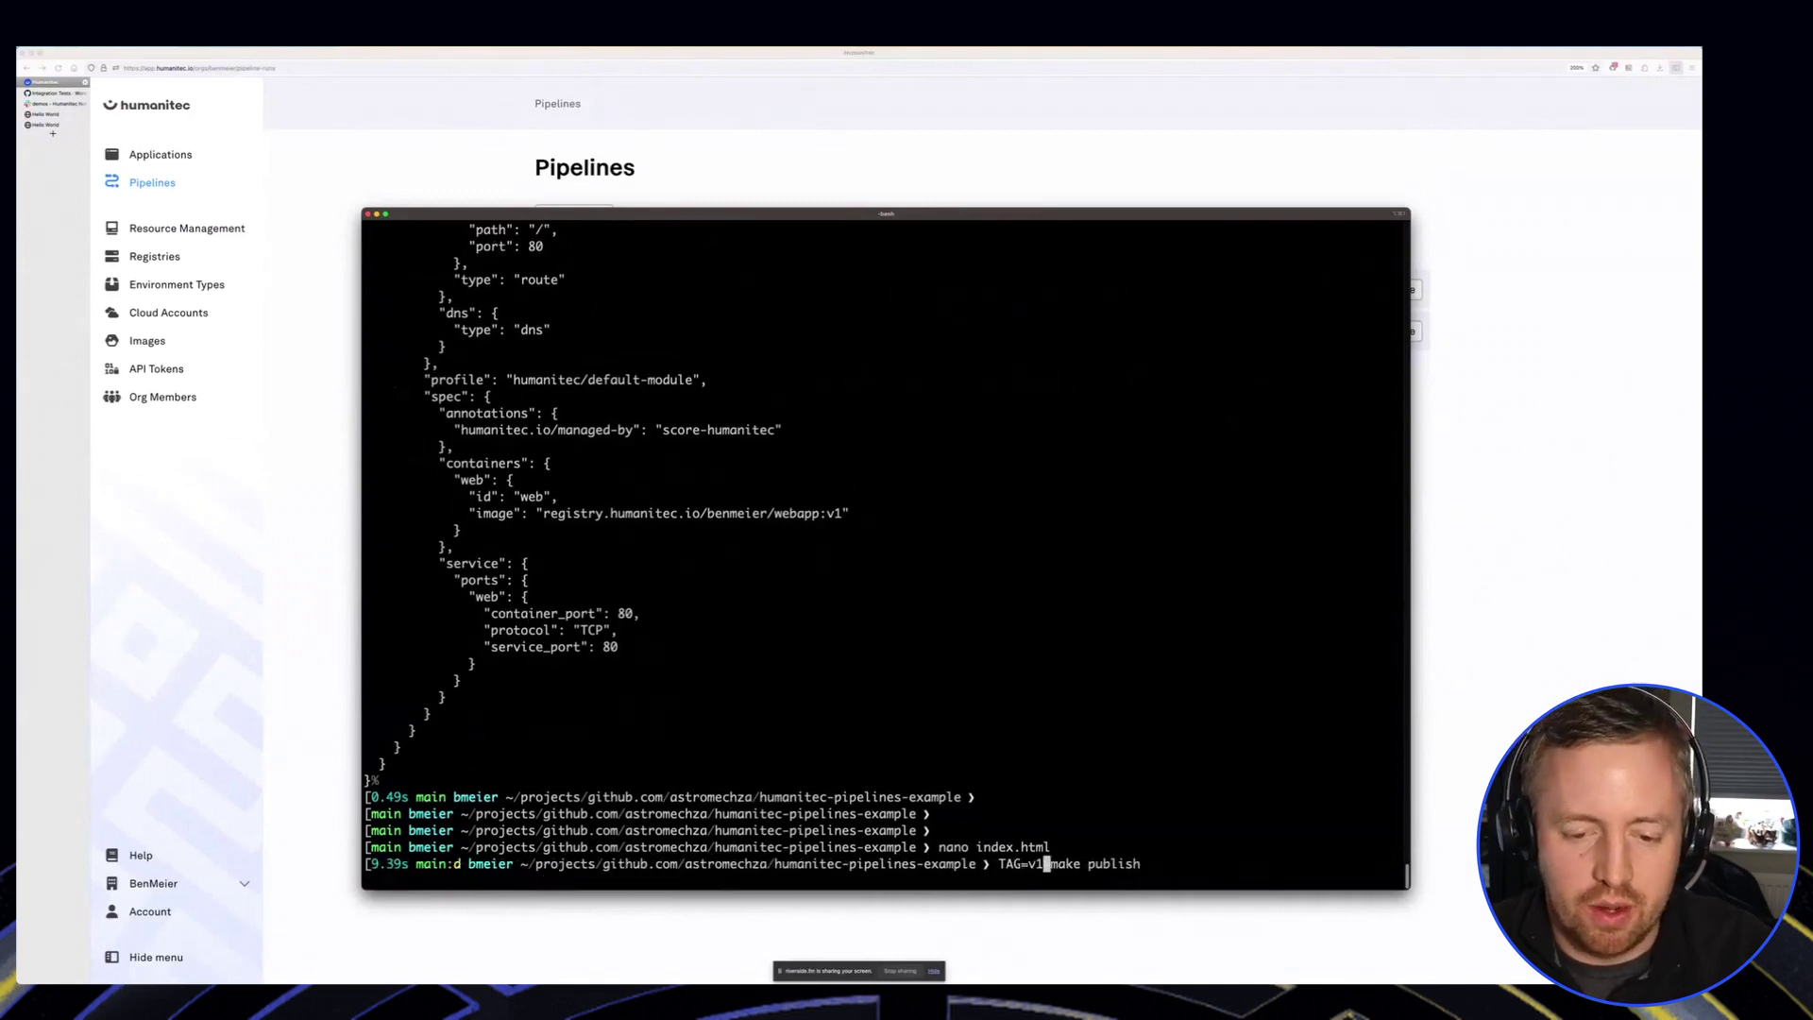
{"action": "key", "text": "Return"}
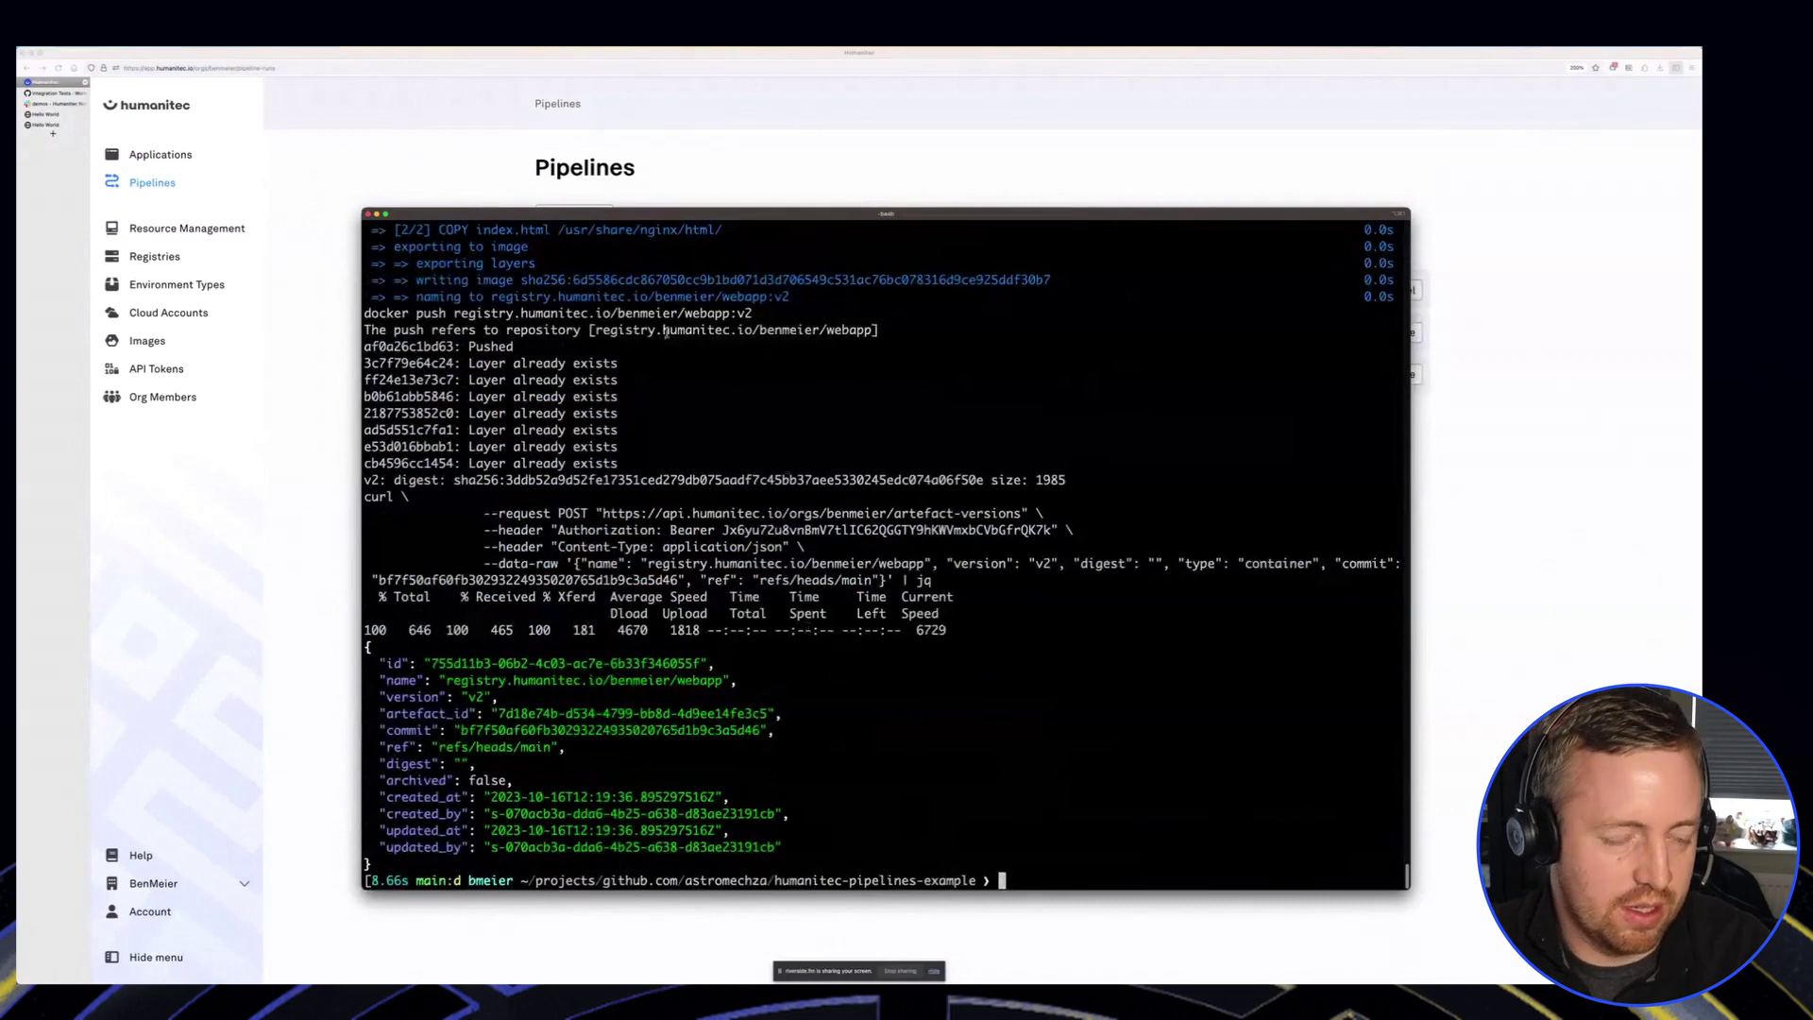
{"action": "left_click", "coordinate": [359, 190]}
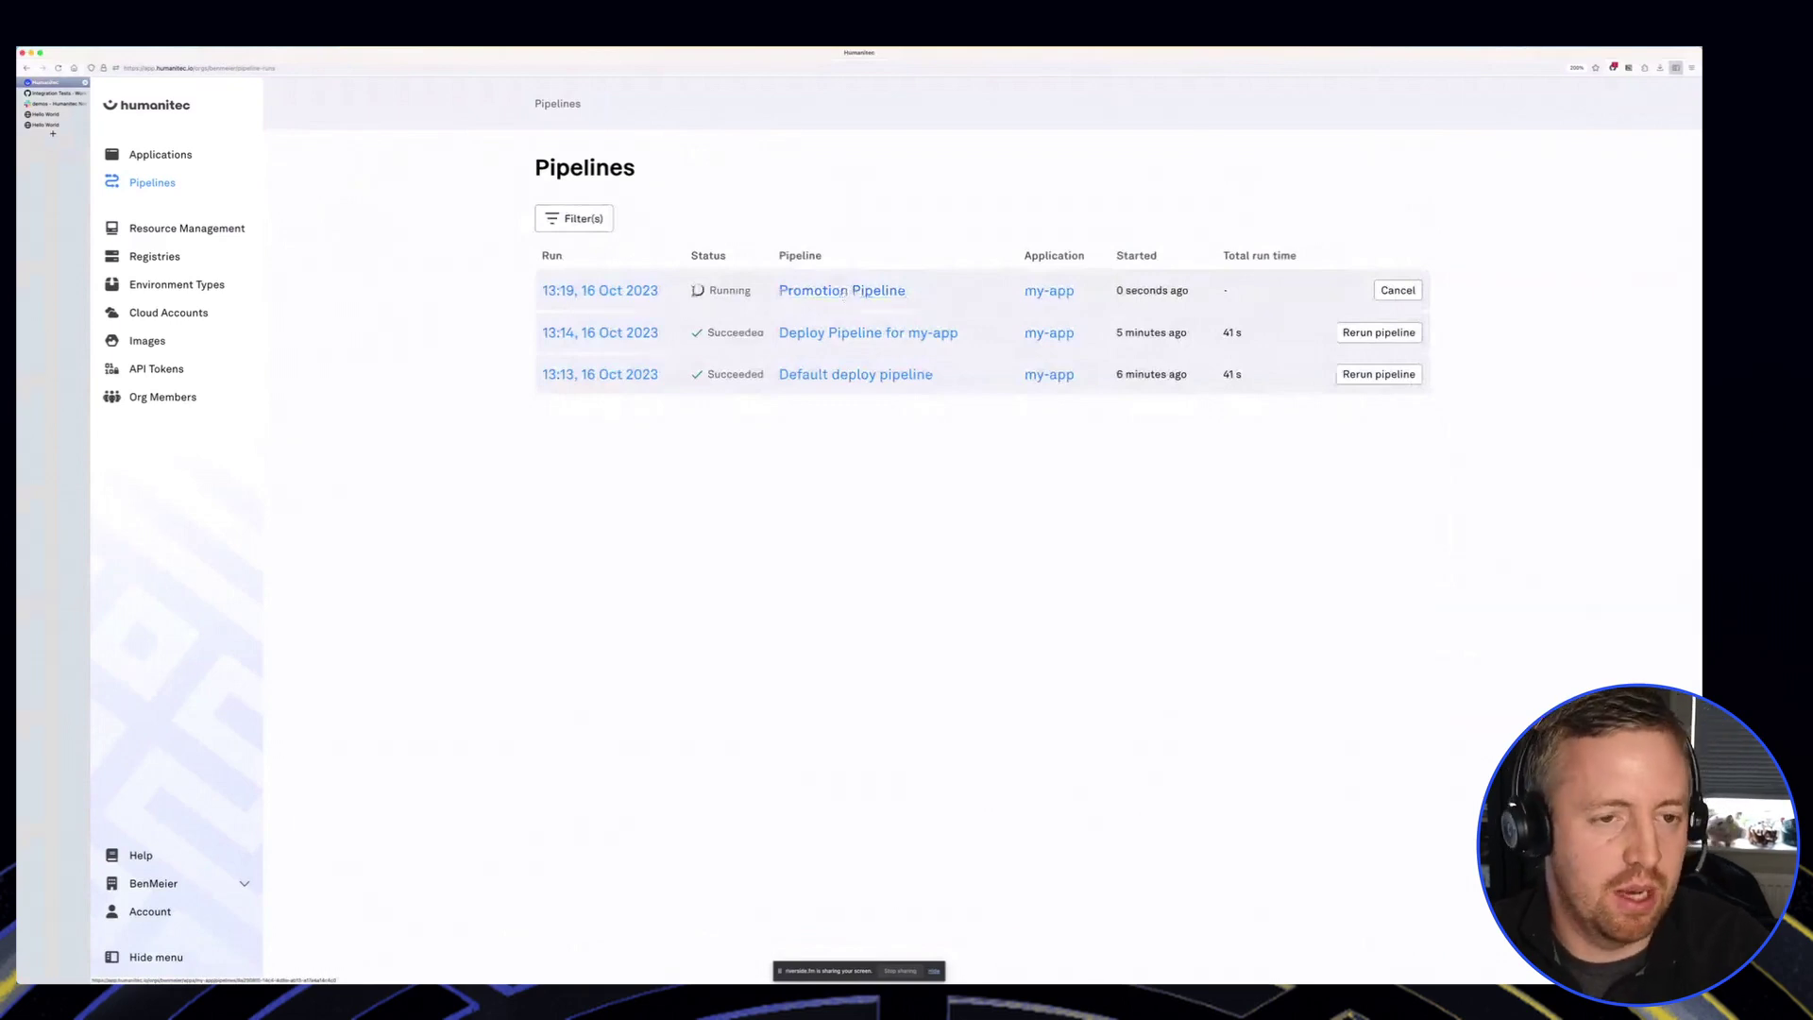
Step: Open the 13:19 Promotion Pipeline run and expand Prepare-Dev-Delta's Step 1 log
{"action": "left_click", "coordinate": [642, 295]}
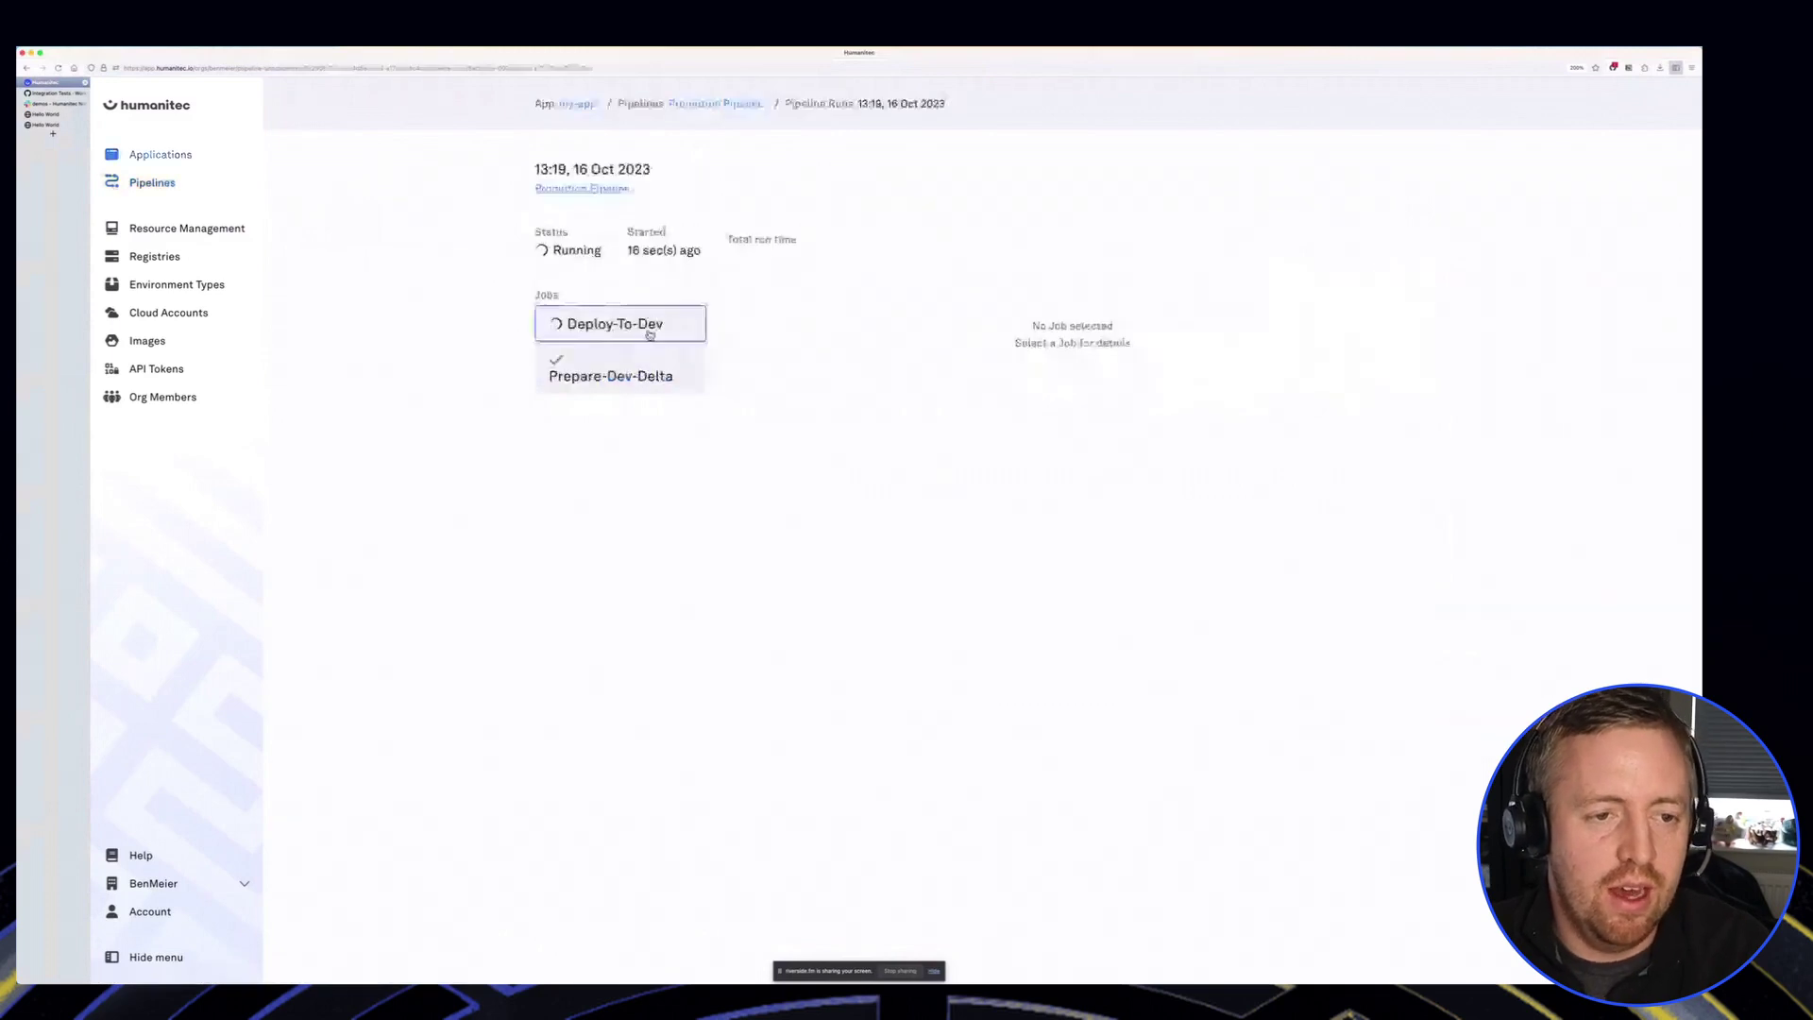
{"action": "left_click", "coordinate": [627, 367]}
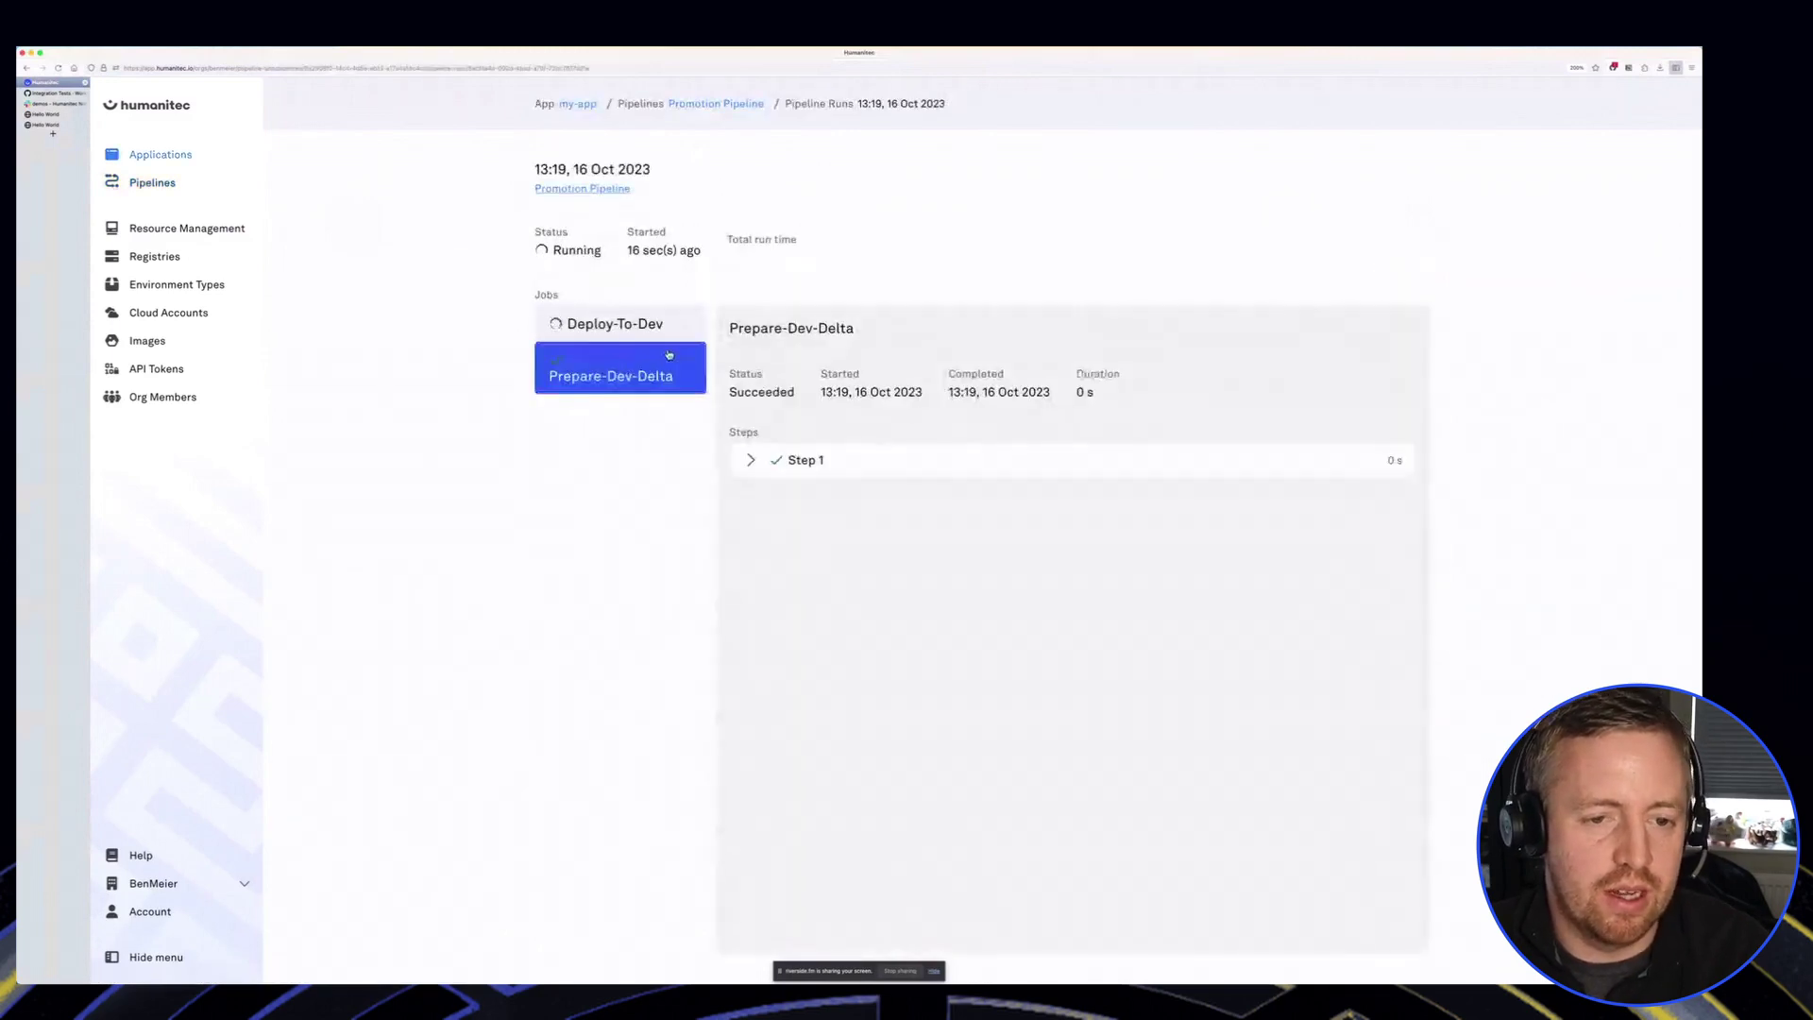
{"action": "left_click", "coordinate": [753, 459]}
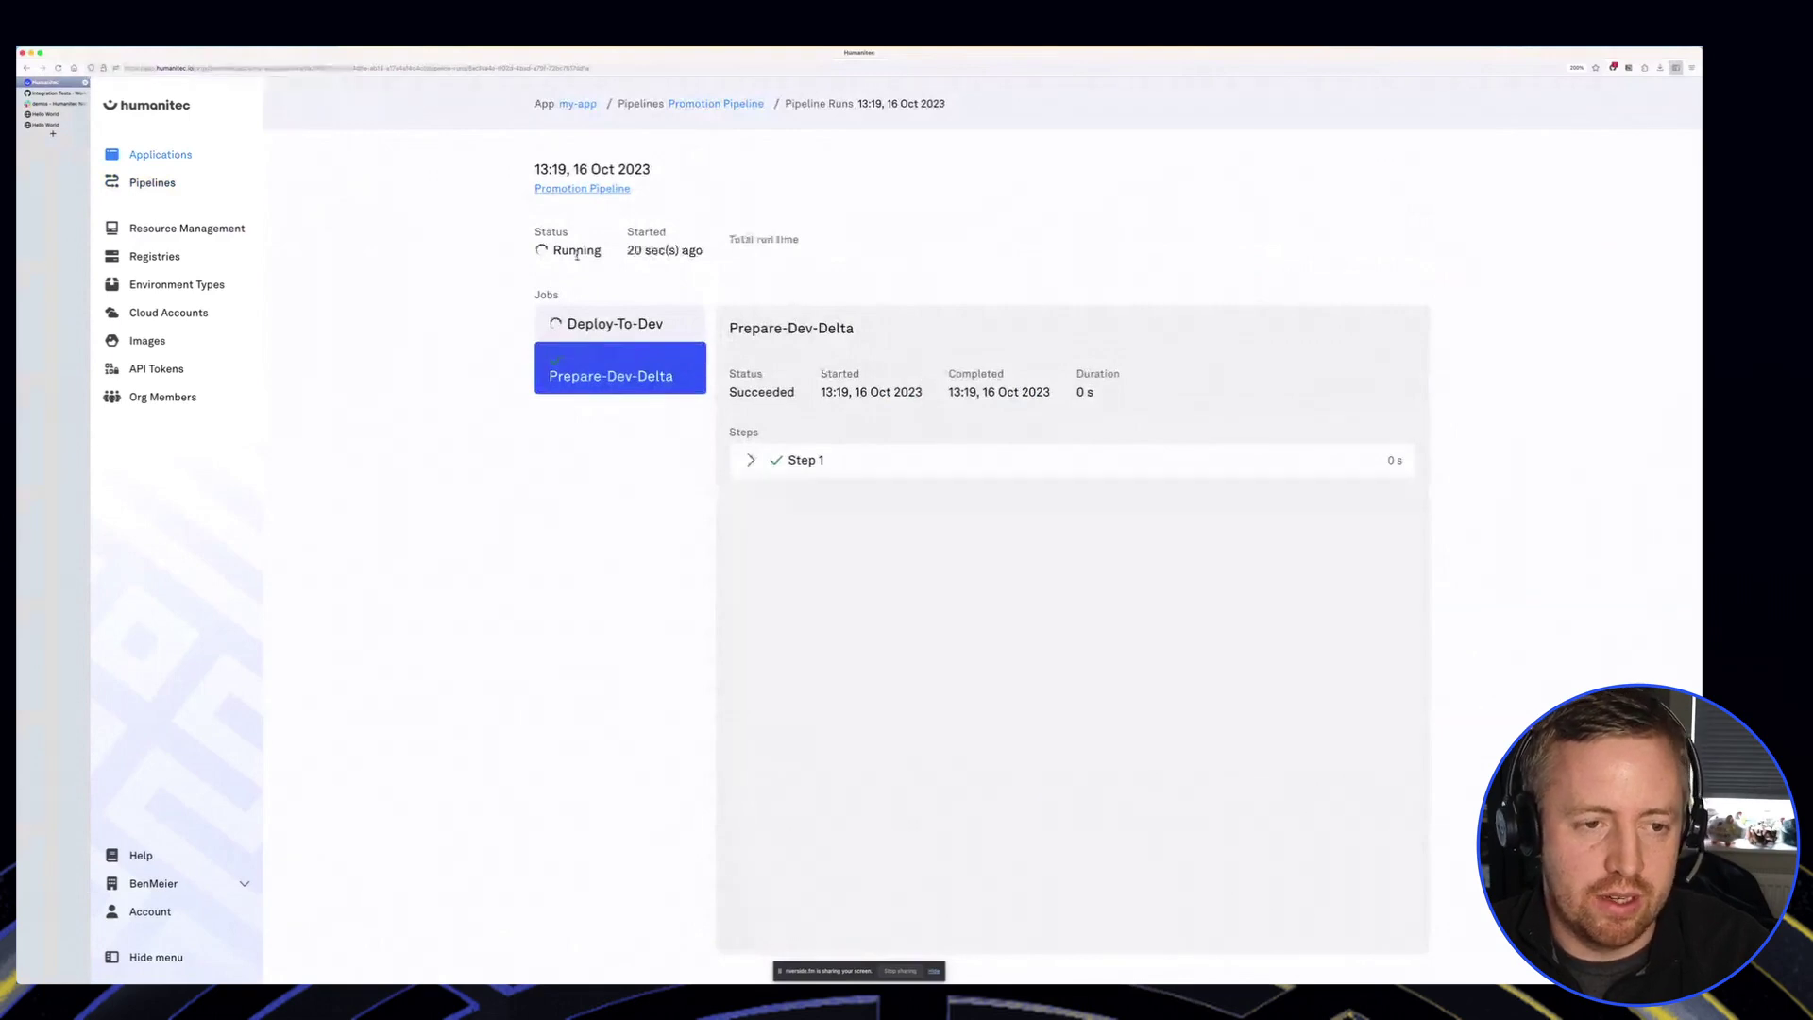
Step: Inspect Deploy-To-Dev's Step 1 and Step 2 logs
{"action": "left_click", "coordinate": [619, 323]}
{"action": "left_click", "coordinate": [897, 454]}
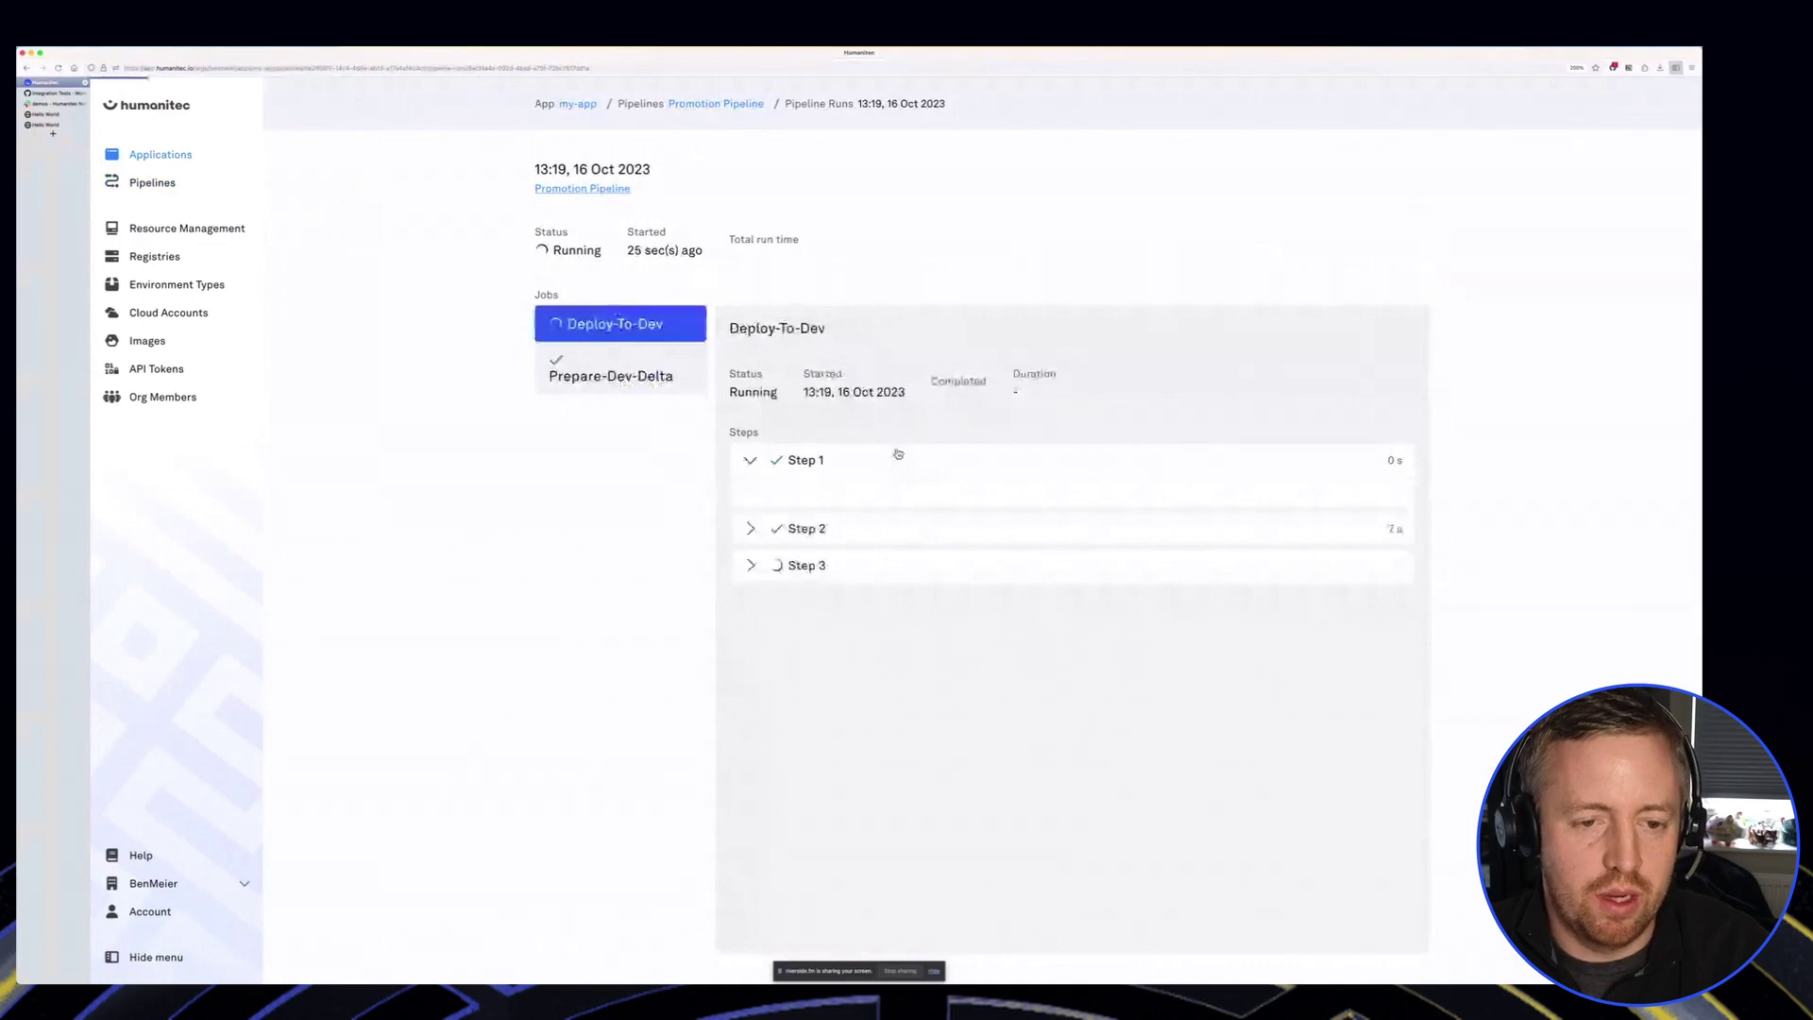
{"action": "left_click", "coordinate": [898, 456]}
{"action": "left_click", "coordinate": [930, 496]}
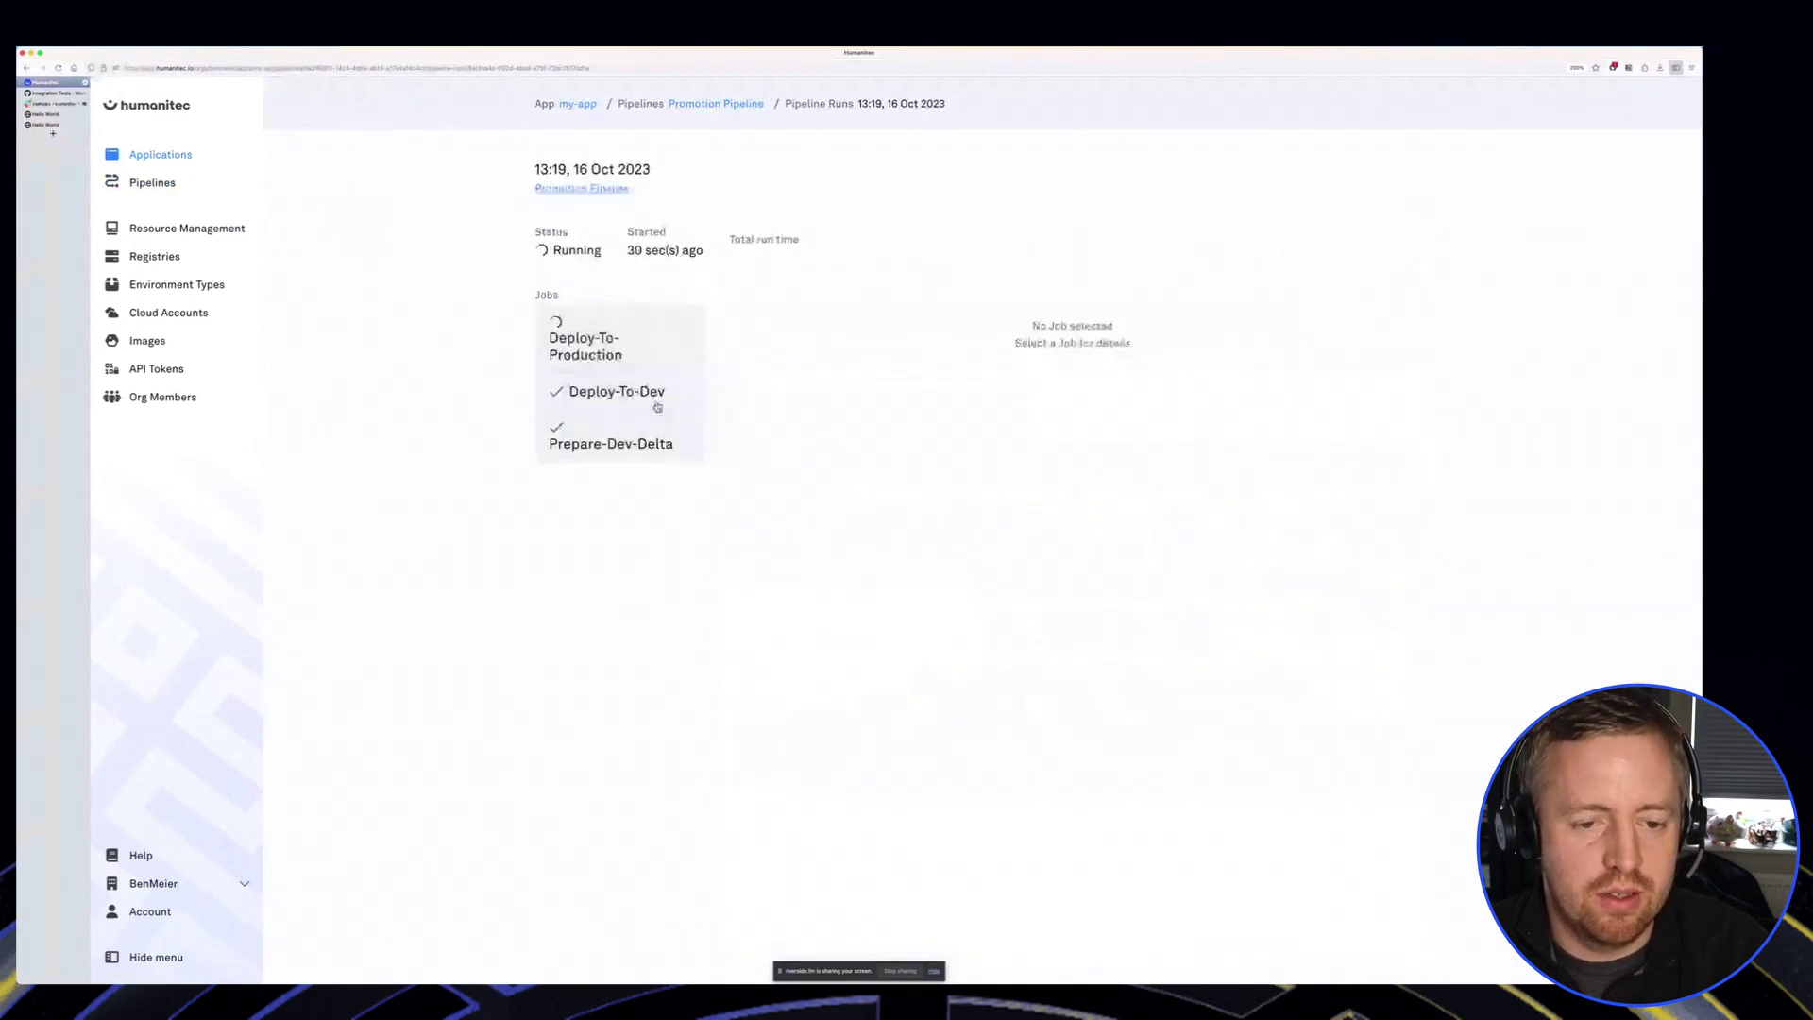
{"action": "left_click", "coordinate": [659, 404]}
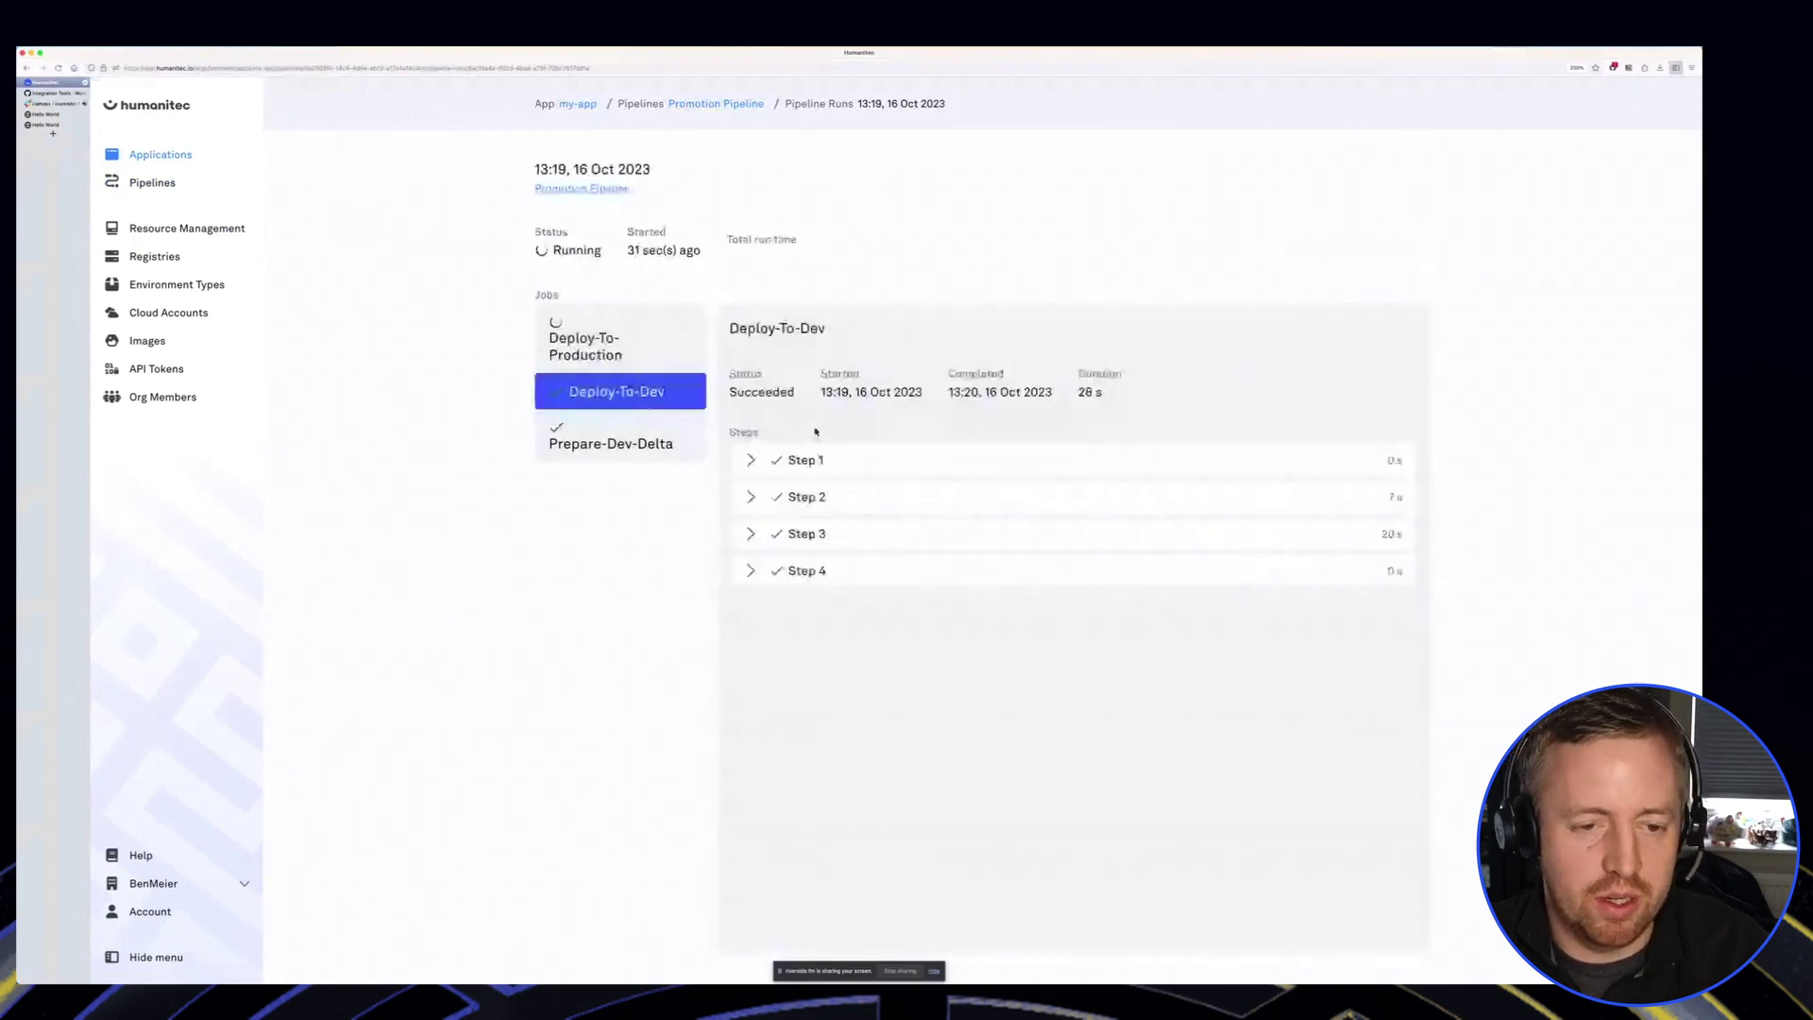
Step: Check Deploy-To-Dev's Step 3 GitHub workflow log against the GitHub Integration Tests page
{"action": "left_click", "coordinate": [830, 542]}
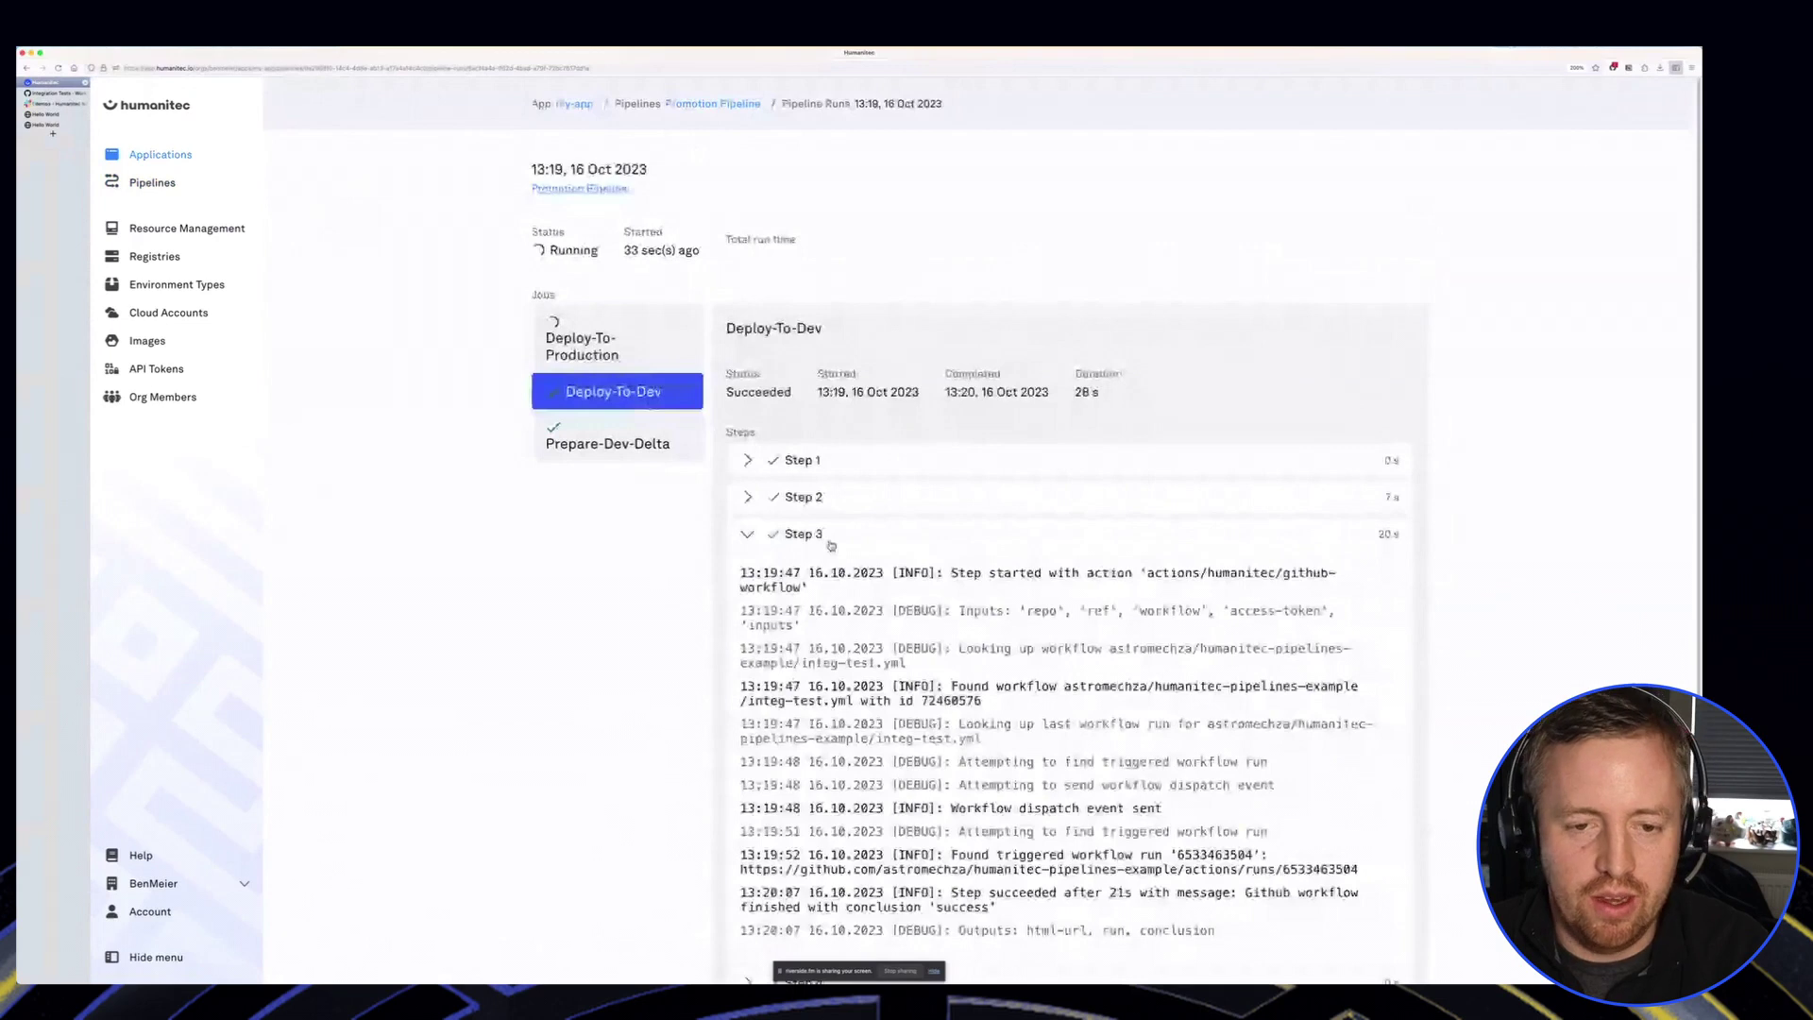
{"action": "scroll", "coordinate": [1263, 505], "scroll_direction": "down", "scroll_amount": 2}
{"action": "scroll", "coordinate": [687, 403], "scroll_direction": "up", "scroll_amount": 2}
{"action": "left_click", "coordinate": [688, 403]}
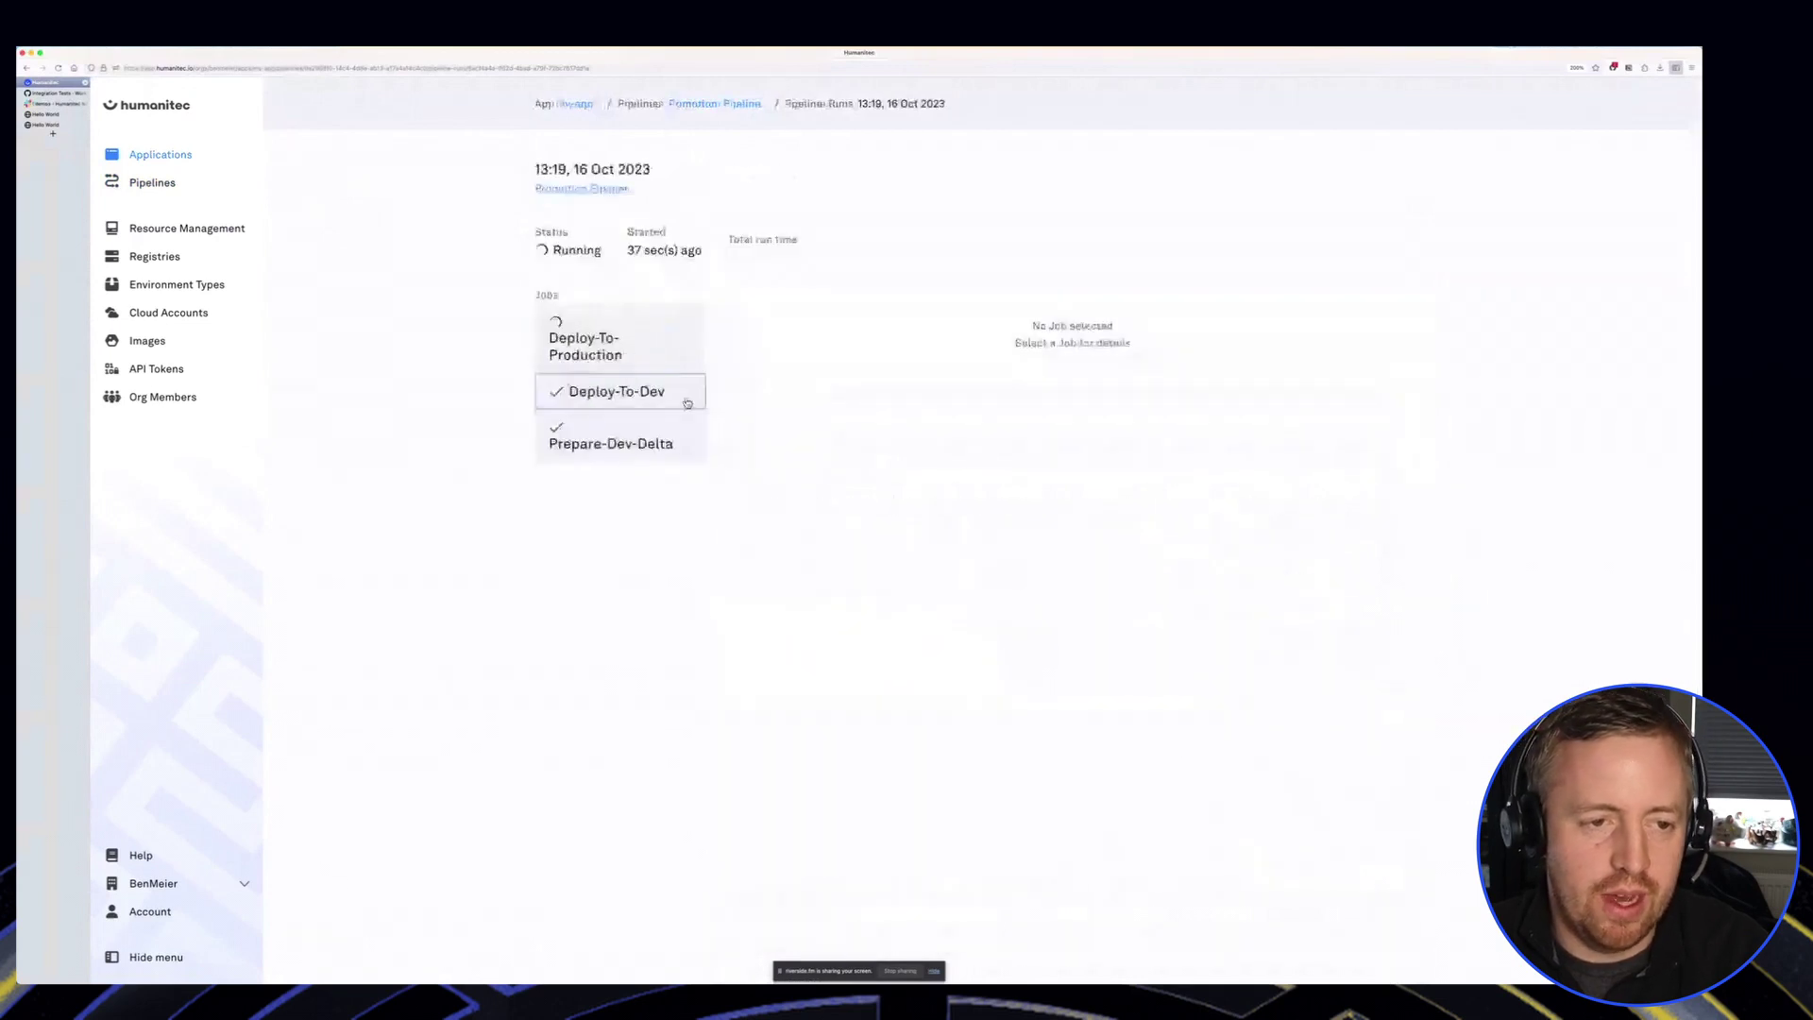
{"action": "left_click", "coordinate": [46, 94]}
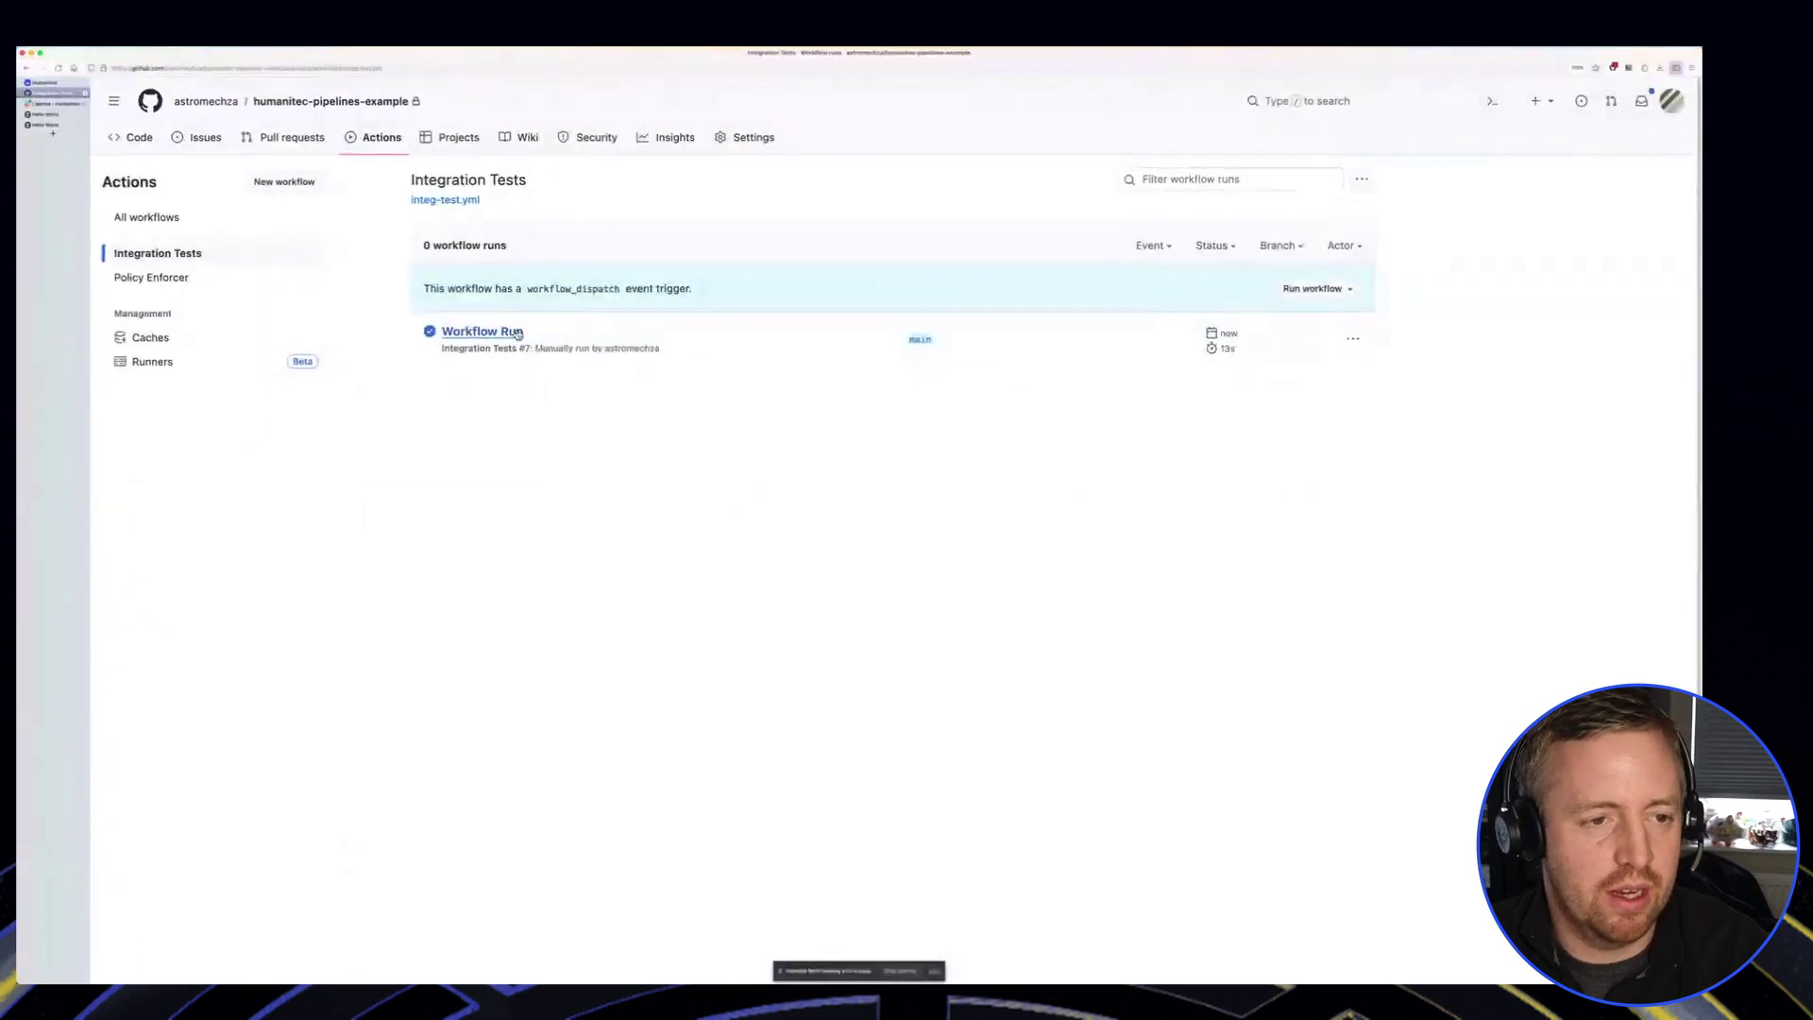
{"action": "left_click", "coordinate": [47, 84]}
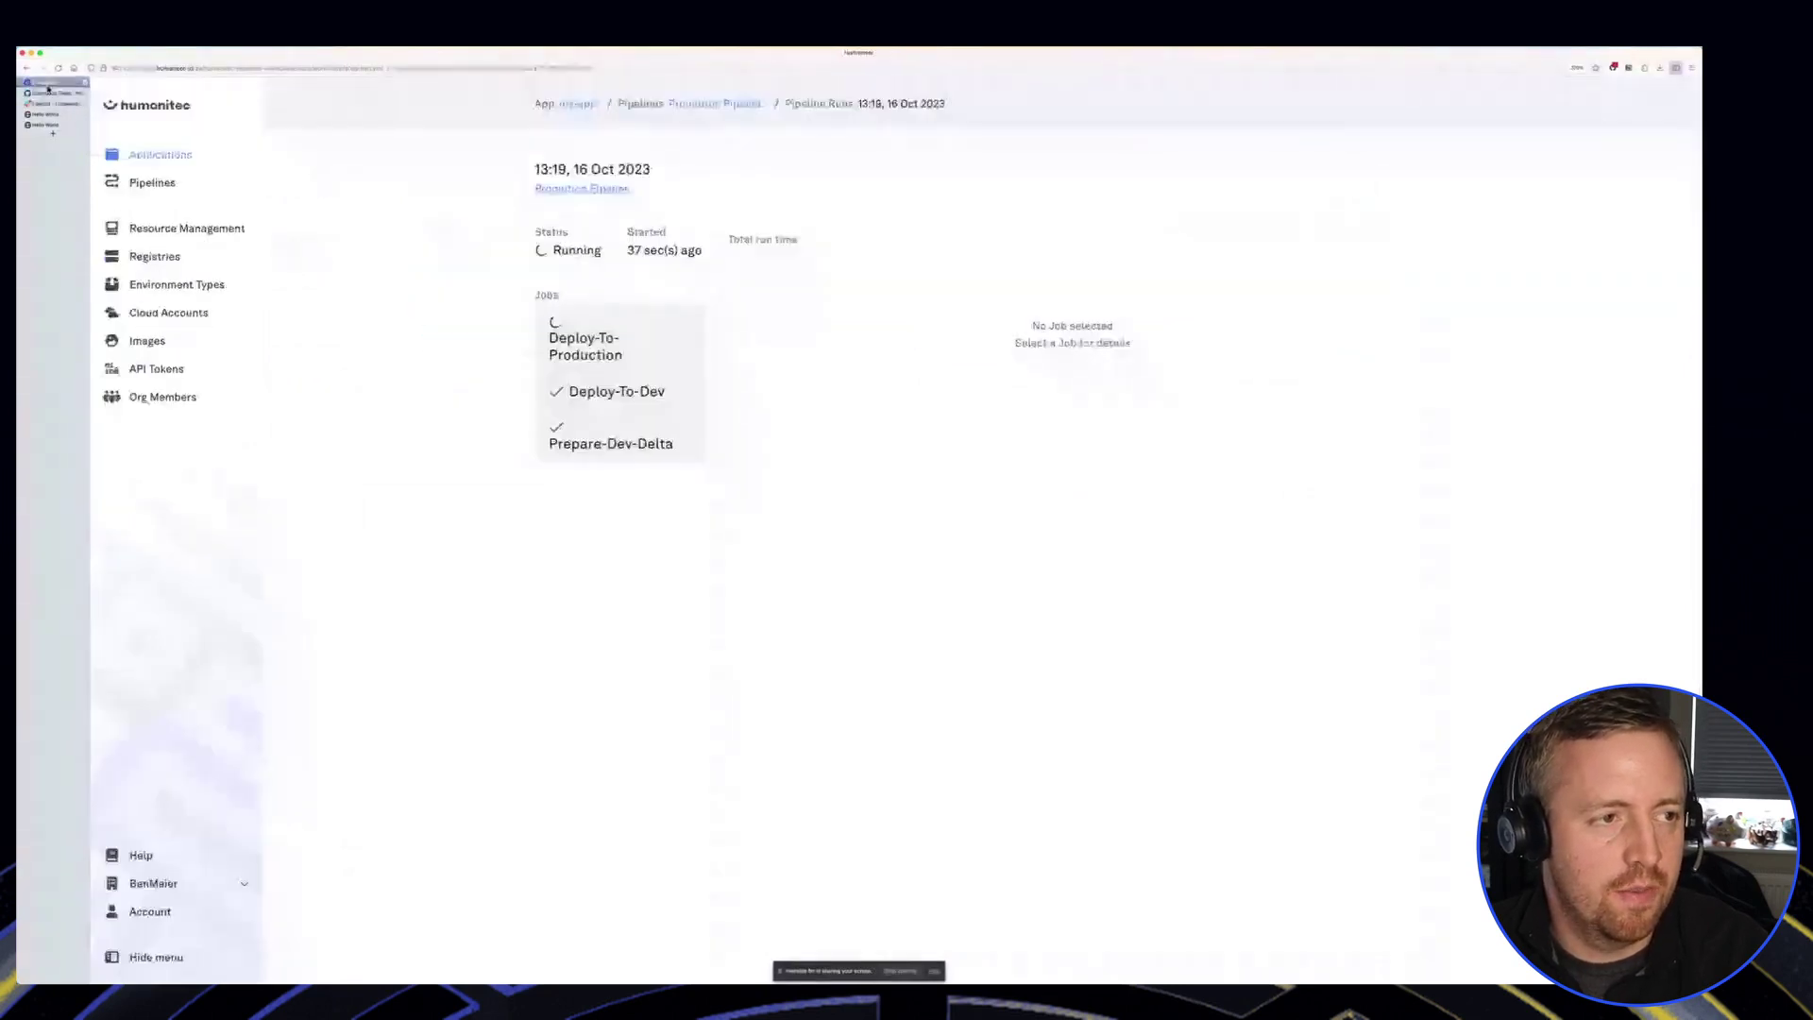
Step: Review Deploy-To-Production's steps, the Policy Enforcer workflow runs, and the Slack callback log
{"action": "left_click", "coordinate": [620, 340]}
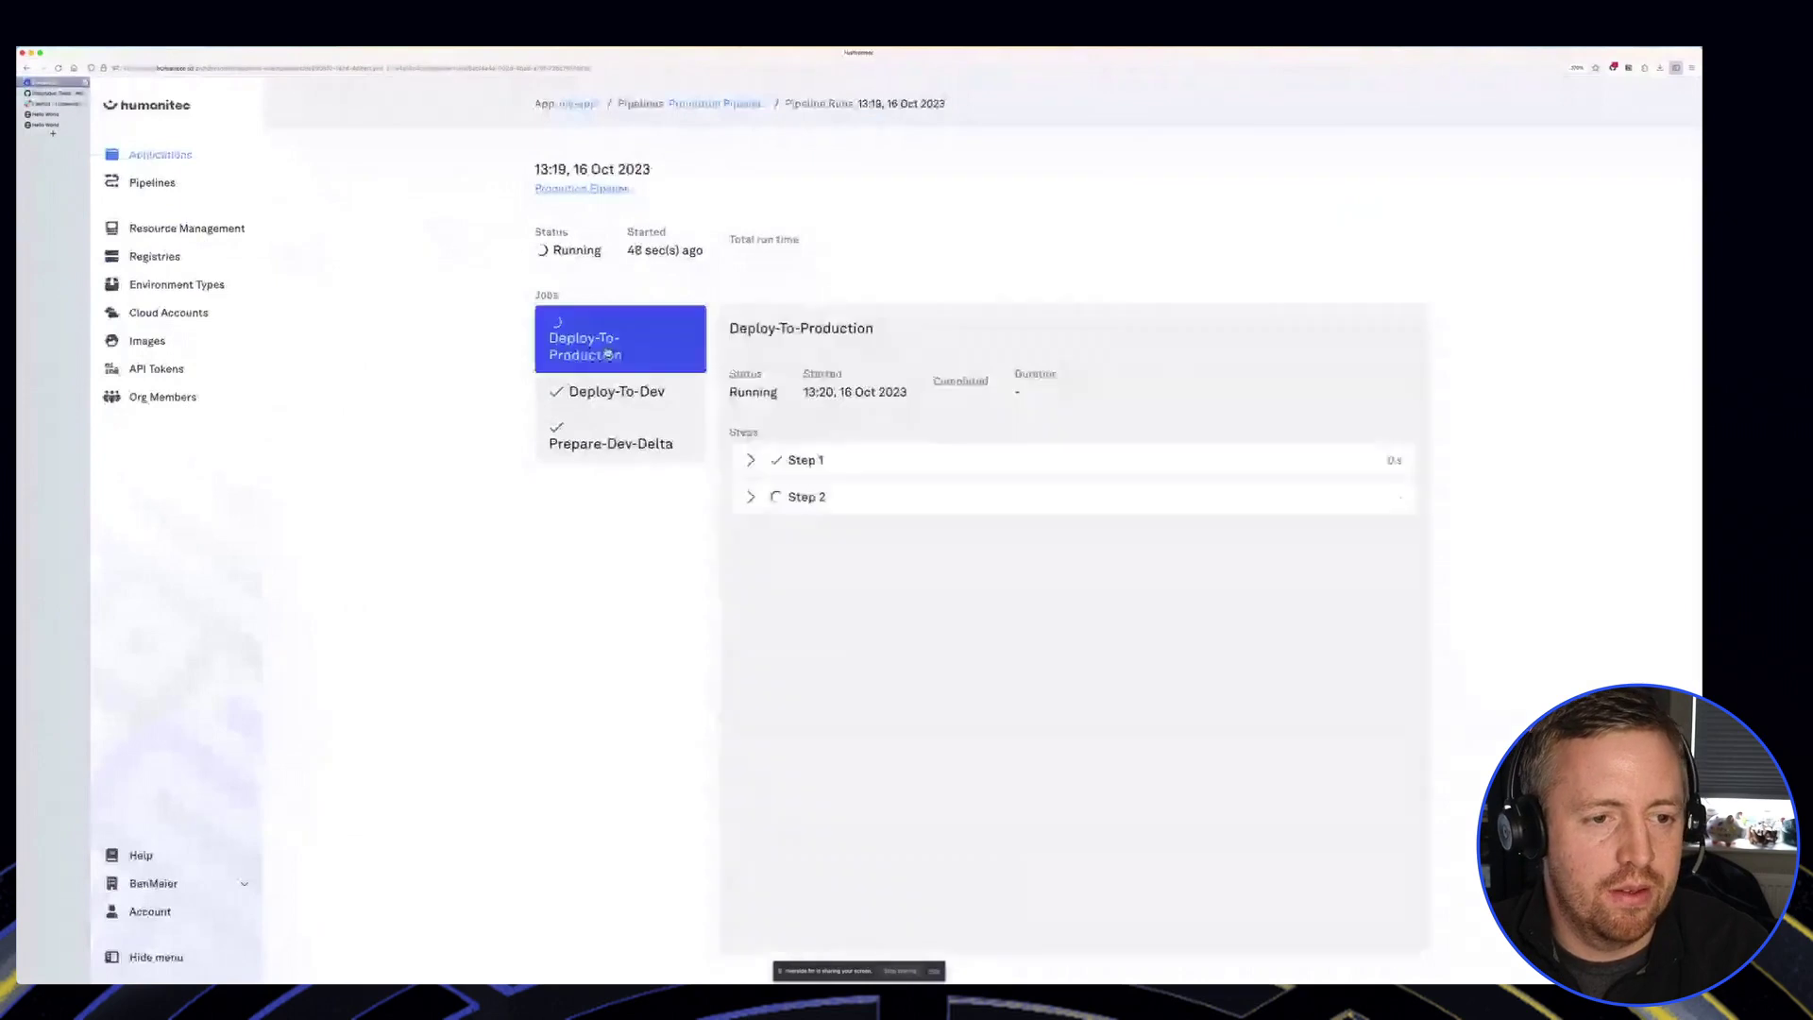
{"action": "left_click", "coordinate": [835, 498]}
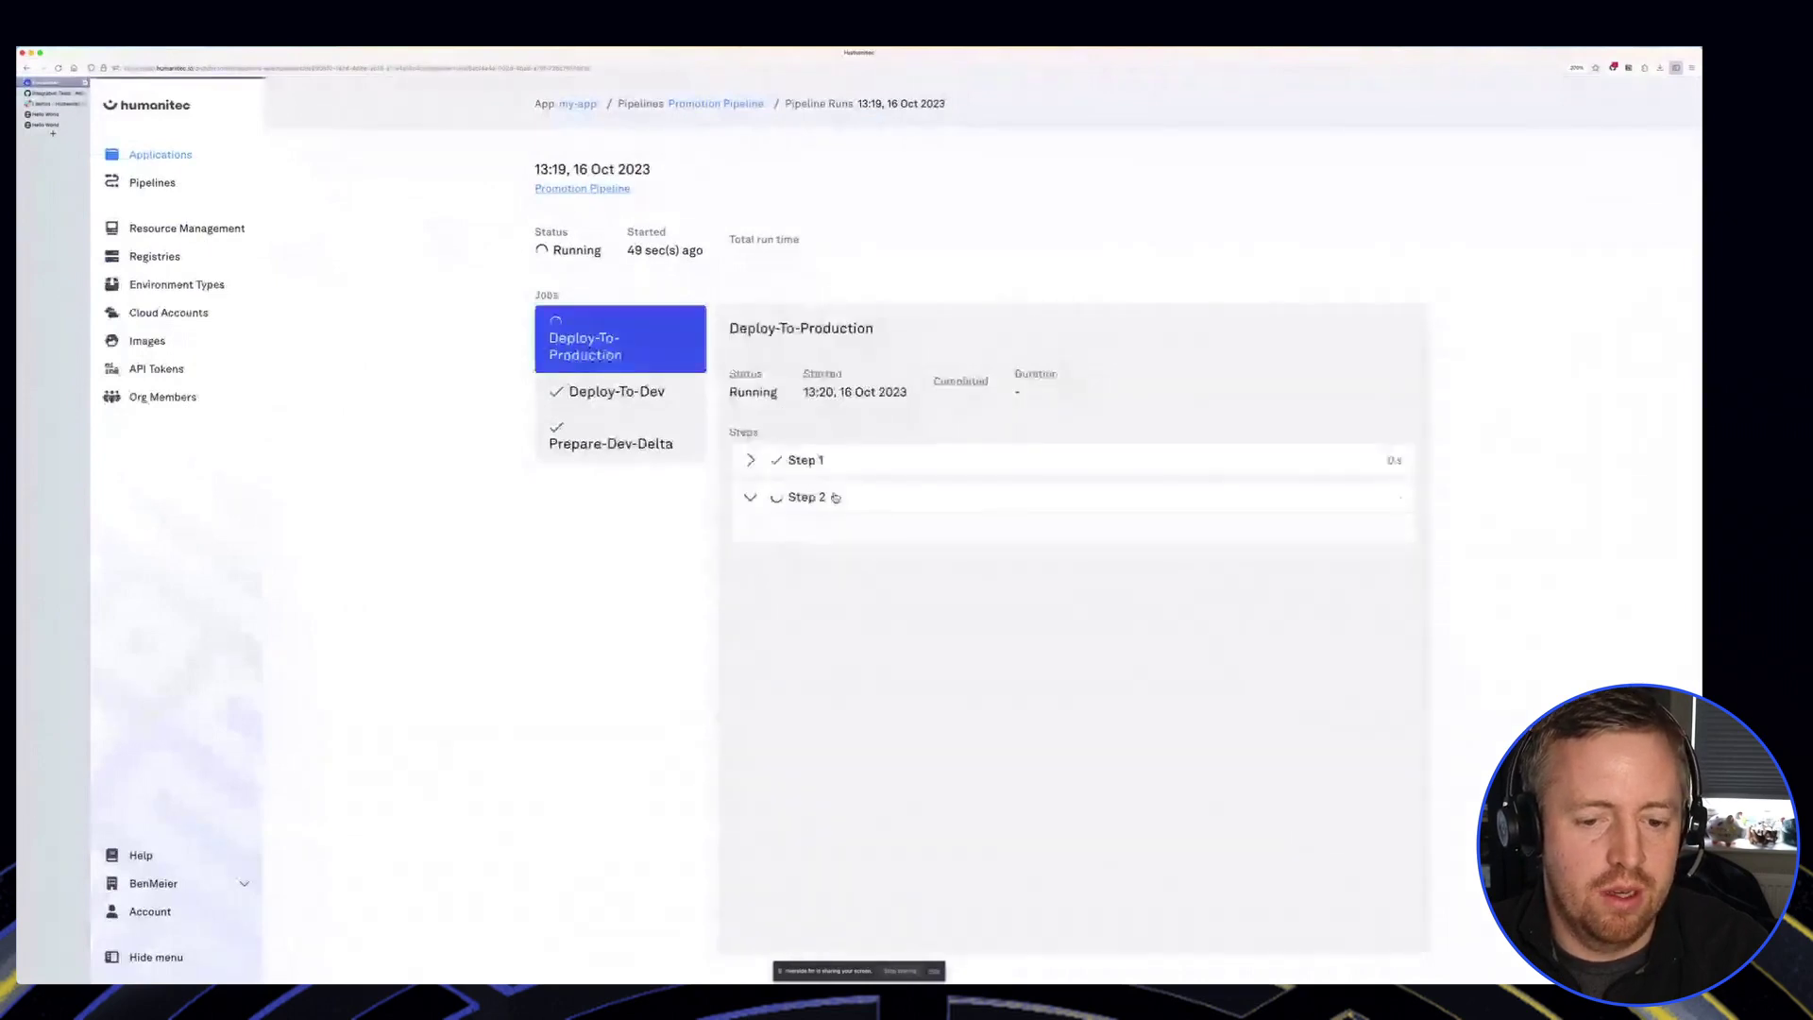
{"action": "left_click", "coordinate": [49, 93]}
{"action": "left_click", "coordinate": [221, 277]}
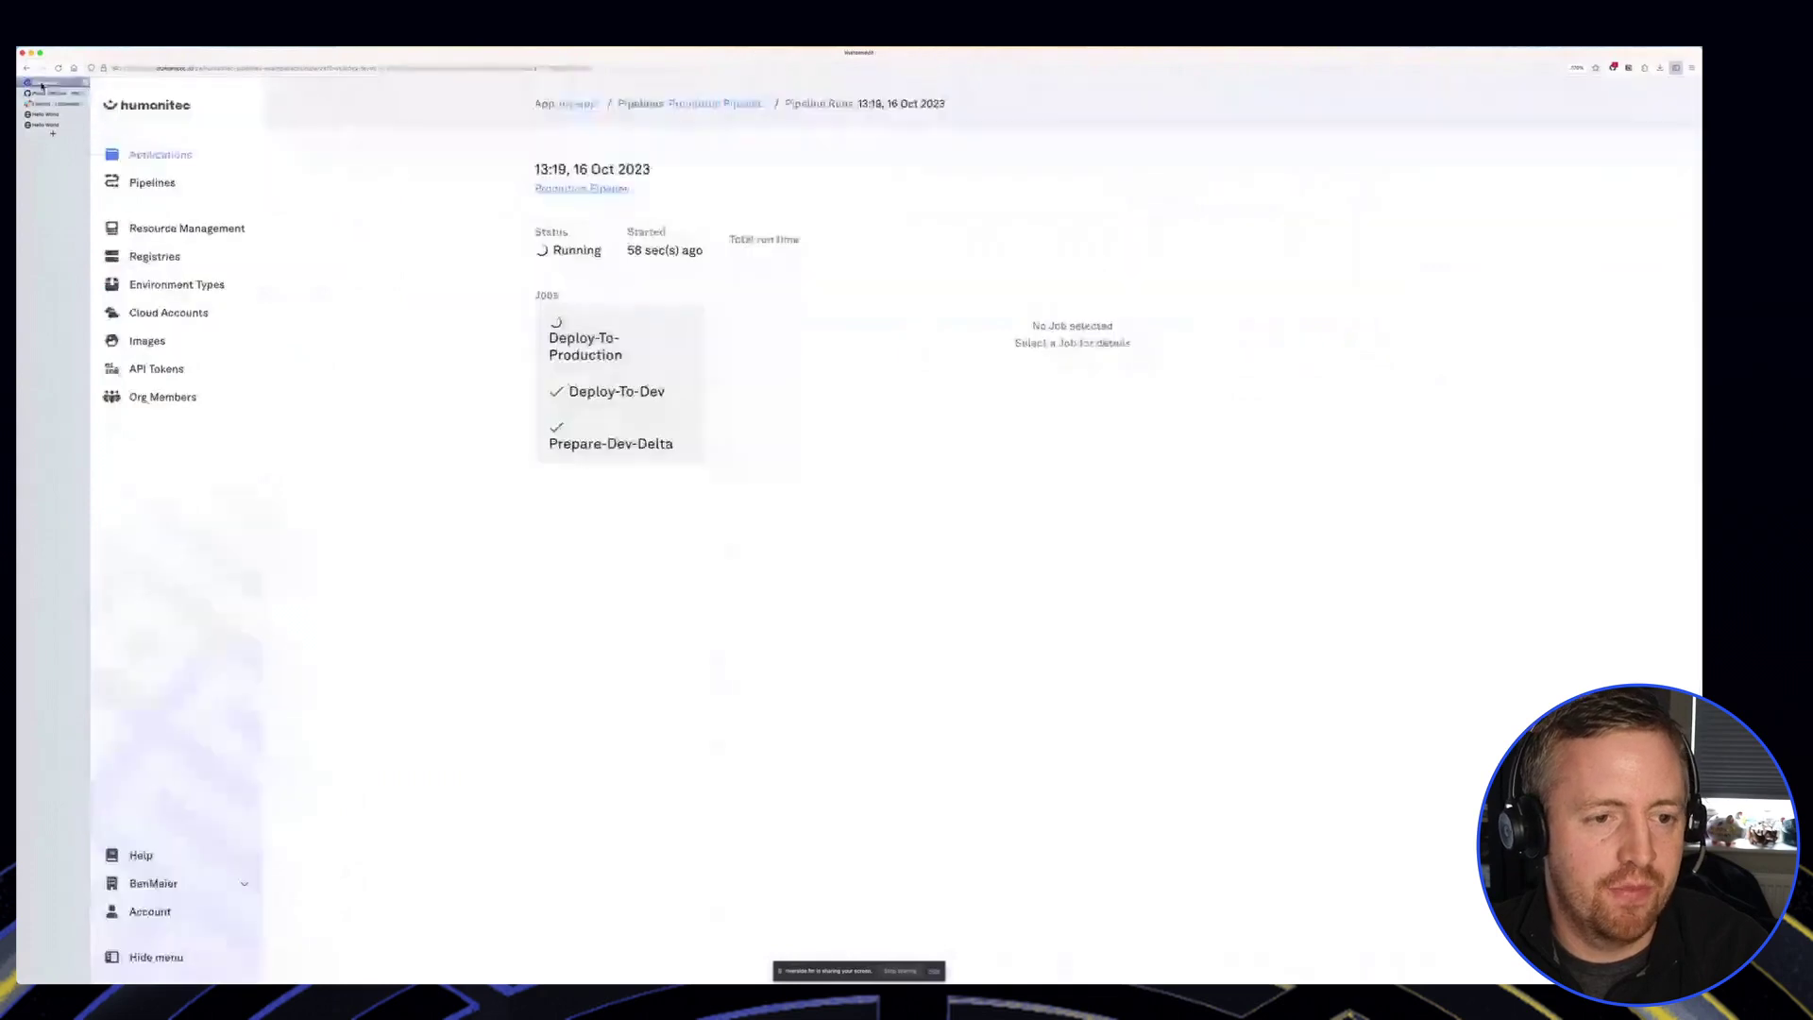
{"action": "left_click", "coordinate": [588, 354]}
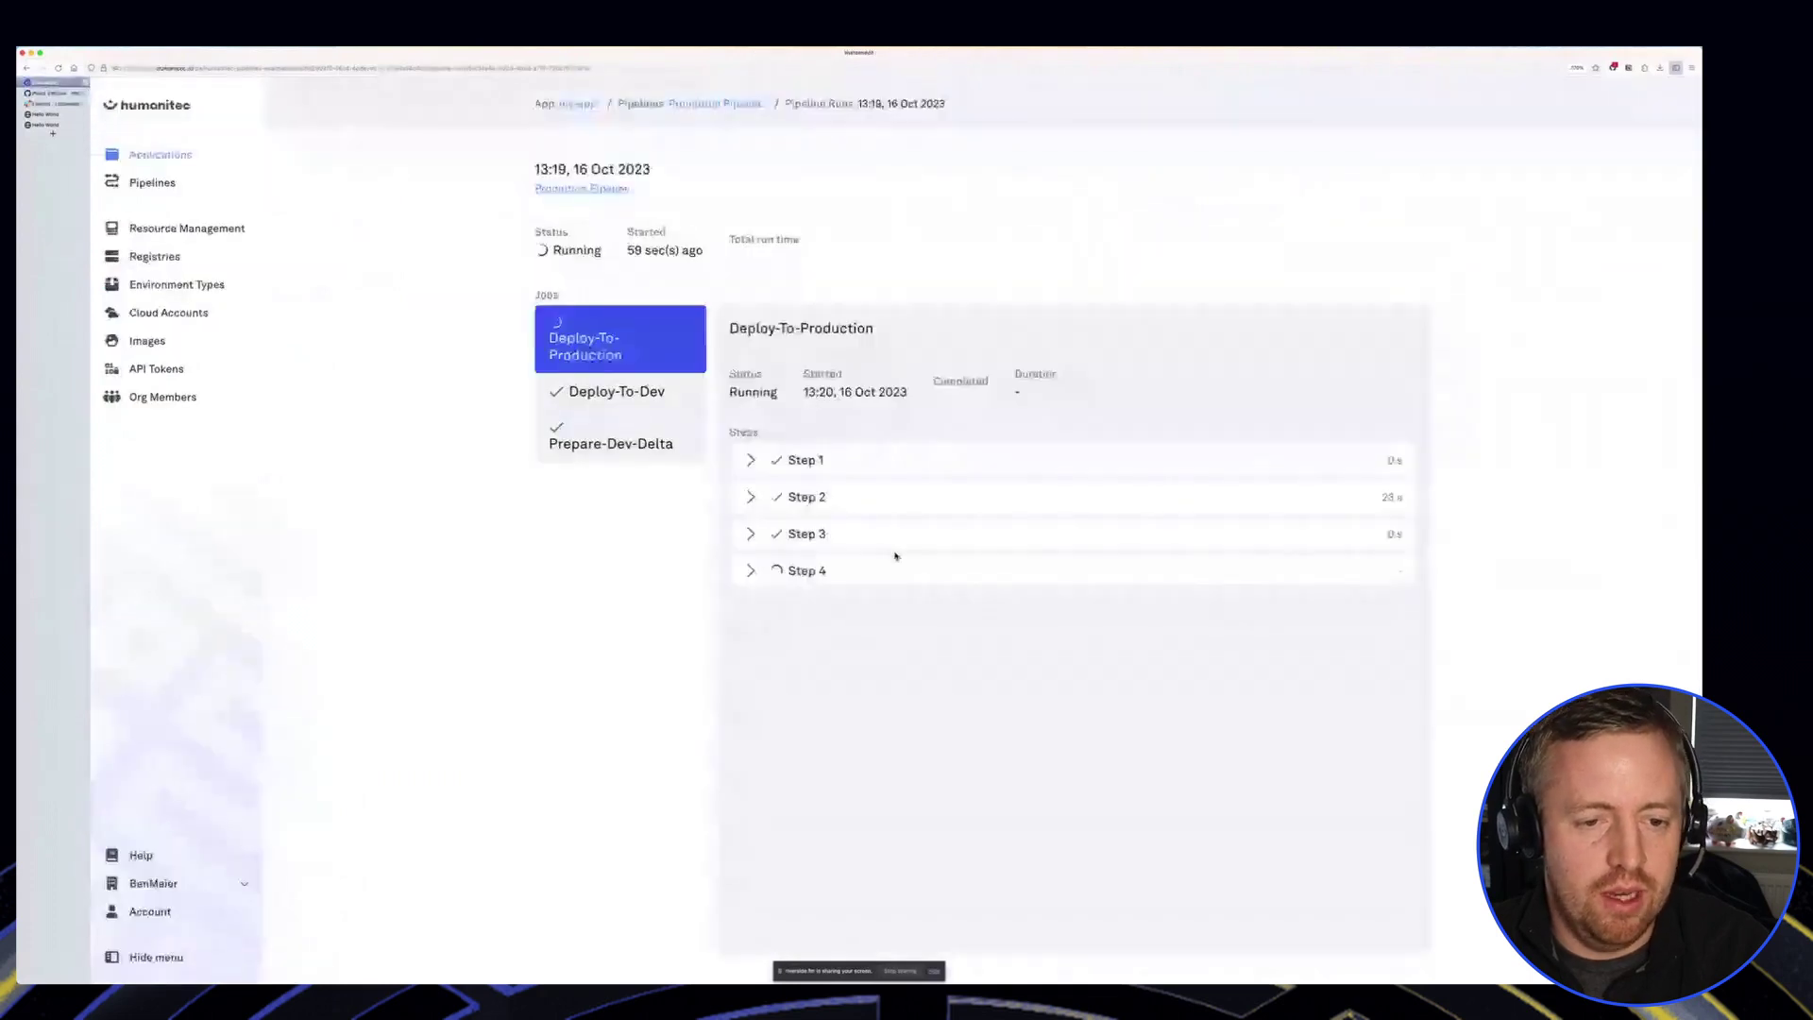
{"action": "left_click", "coordinate": [895, 536]}
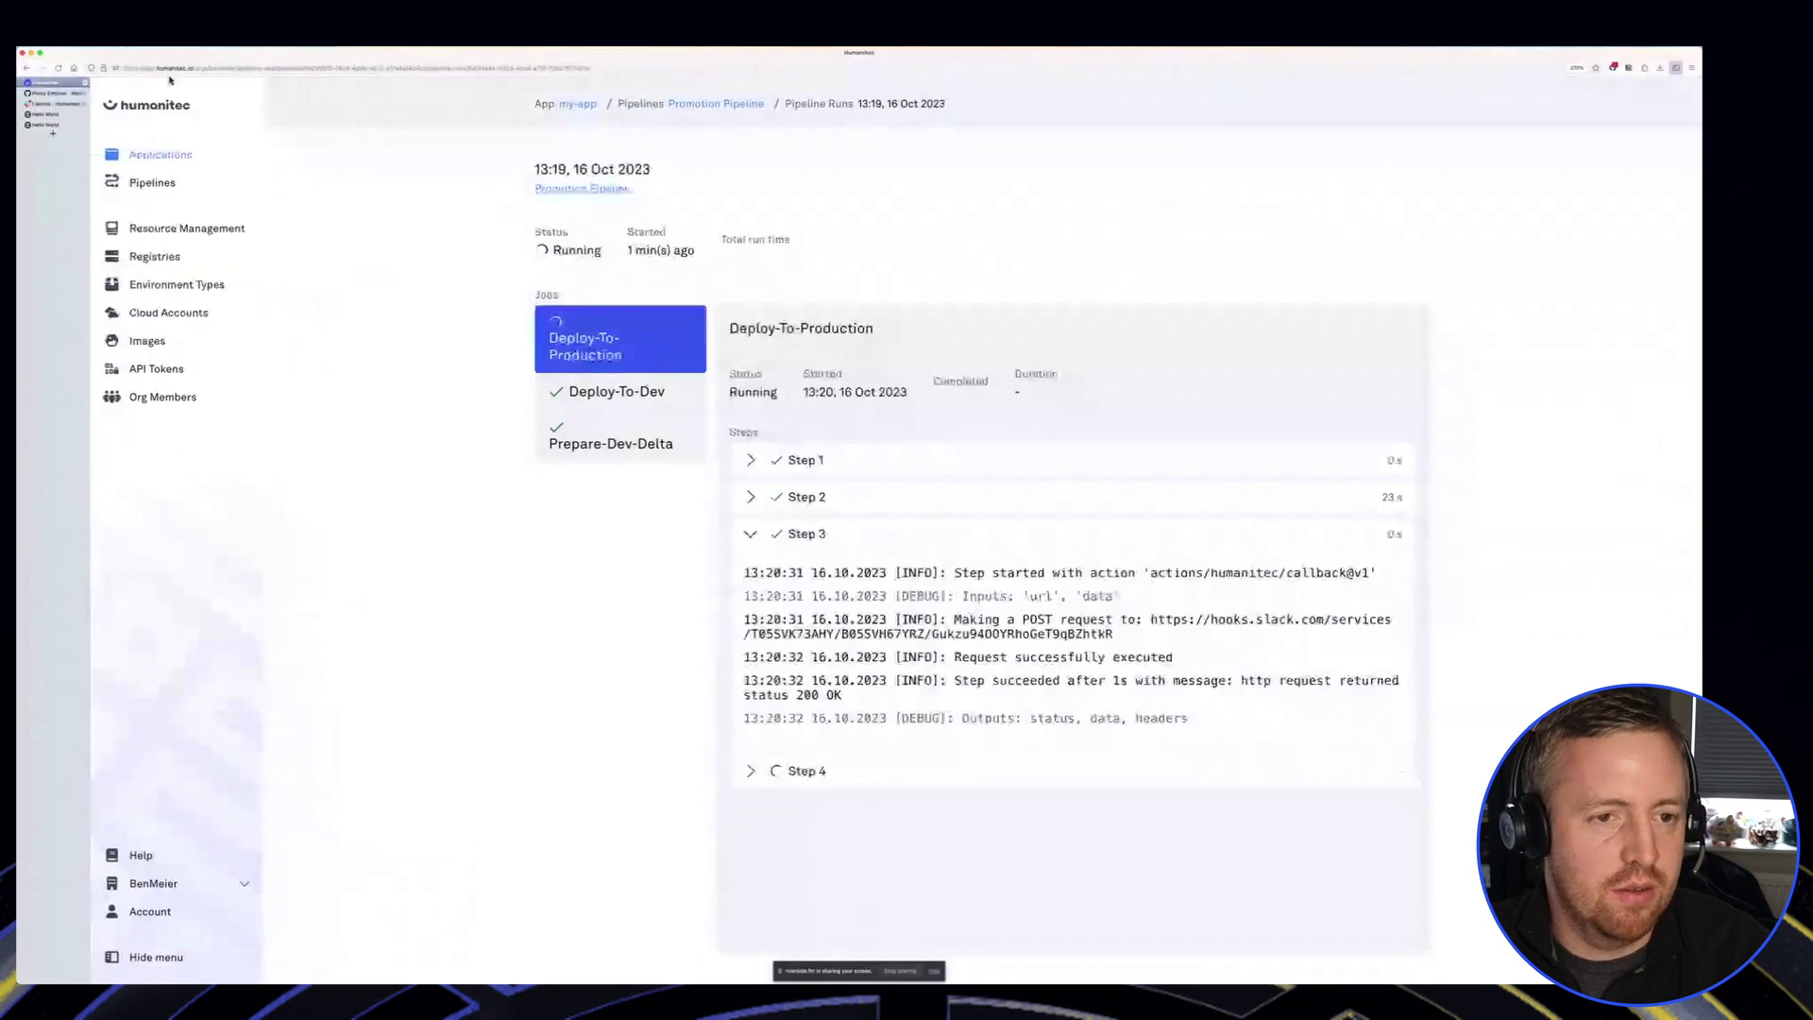
{"action": "left_click", "coordinate": [52, 104]}
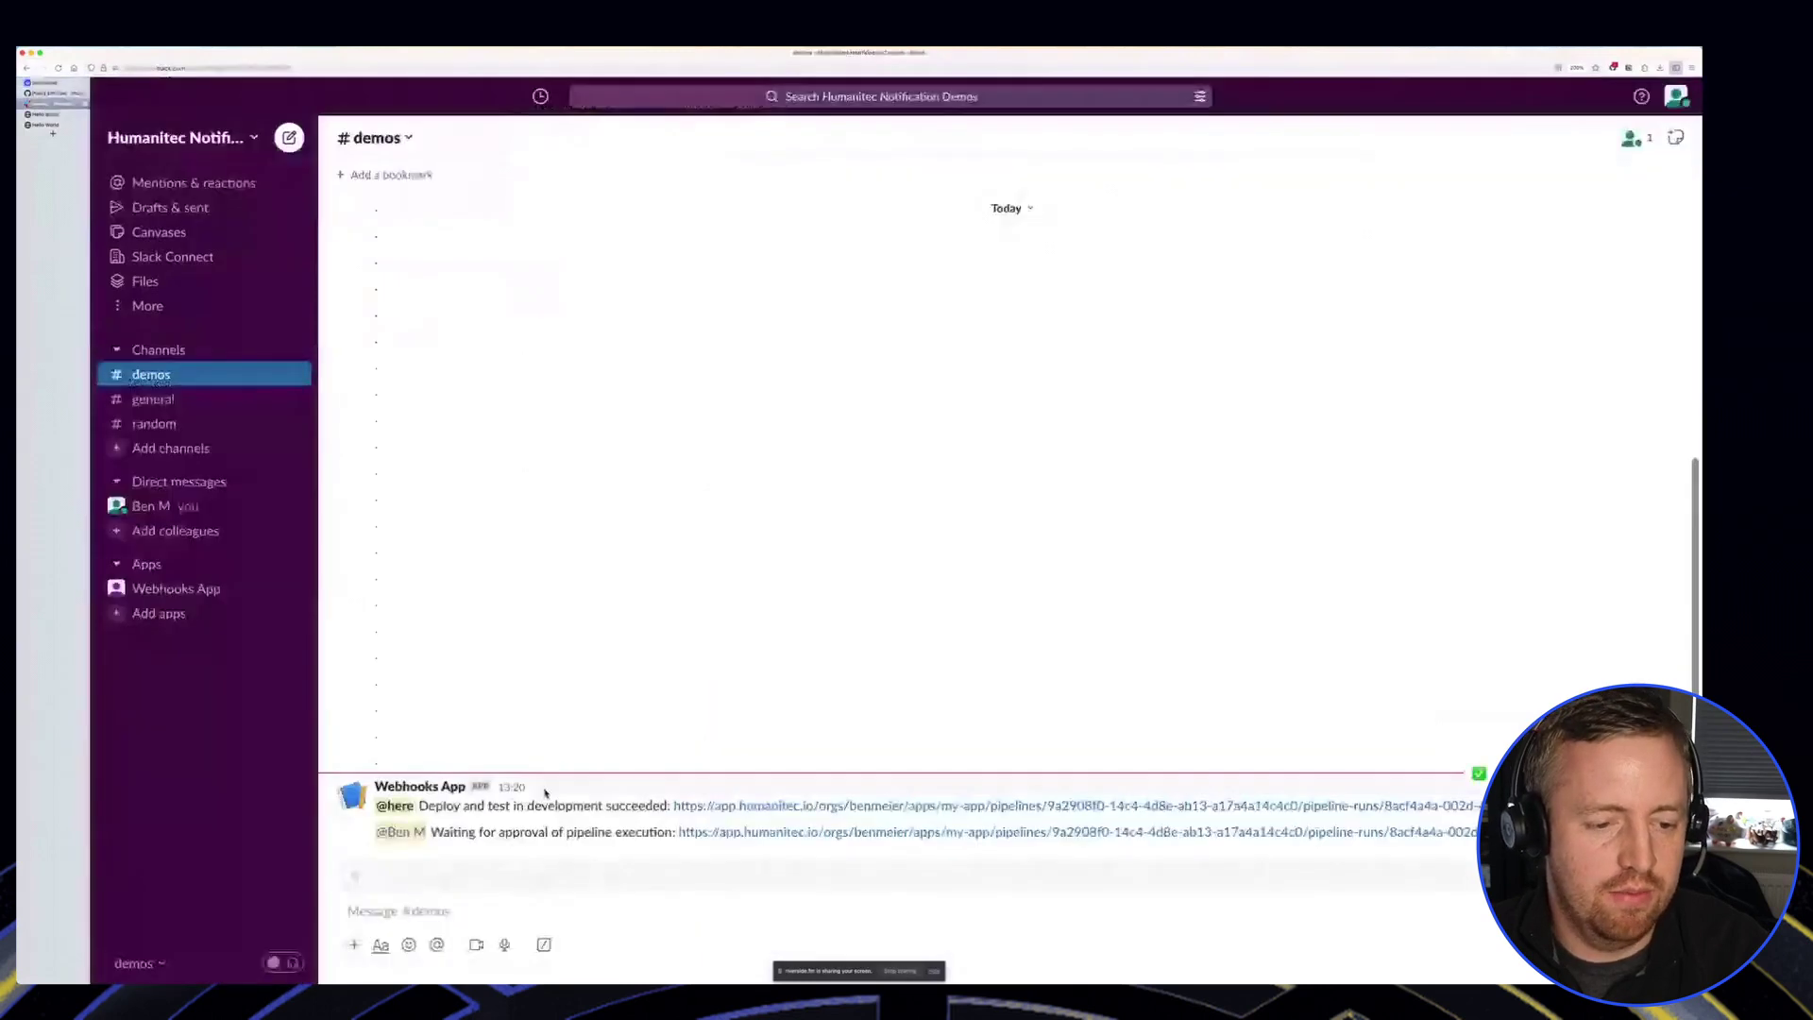
Step: Read the deploy-succeeded and awaiting-approval notifications in #demos, then return to Humanitec
{"action": "left_click_drag", "start_coordinate": [420, 806], "coordinate": [595, 818]}
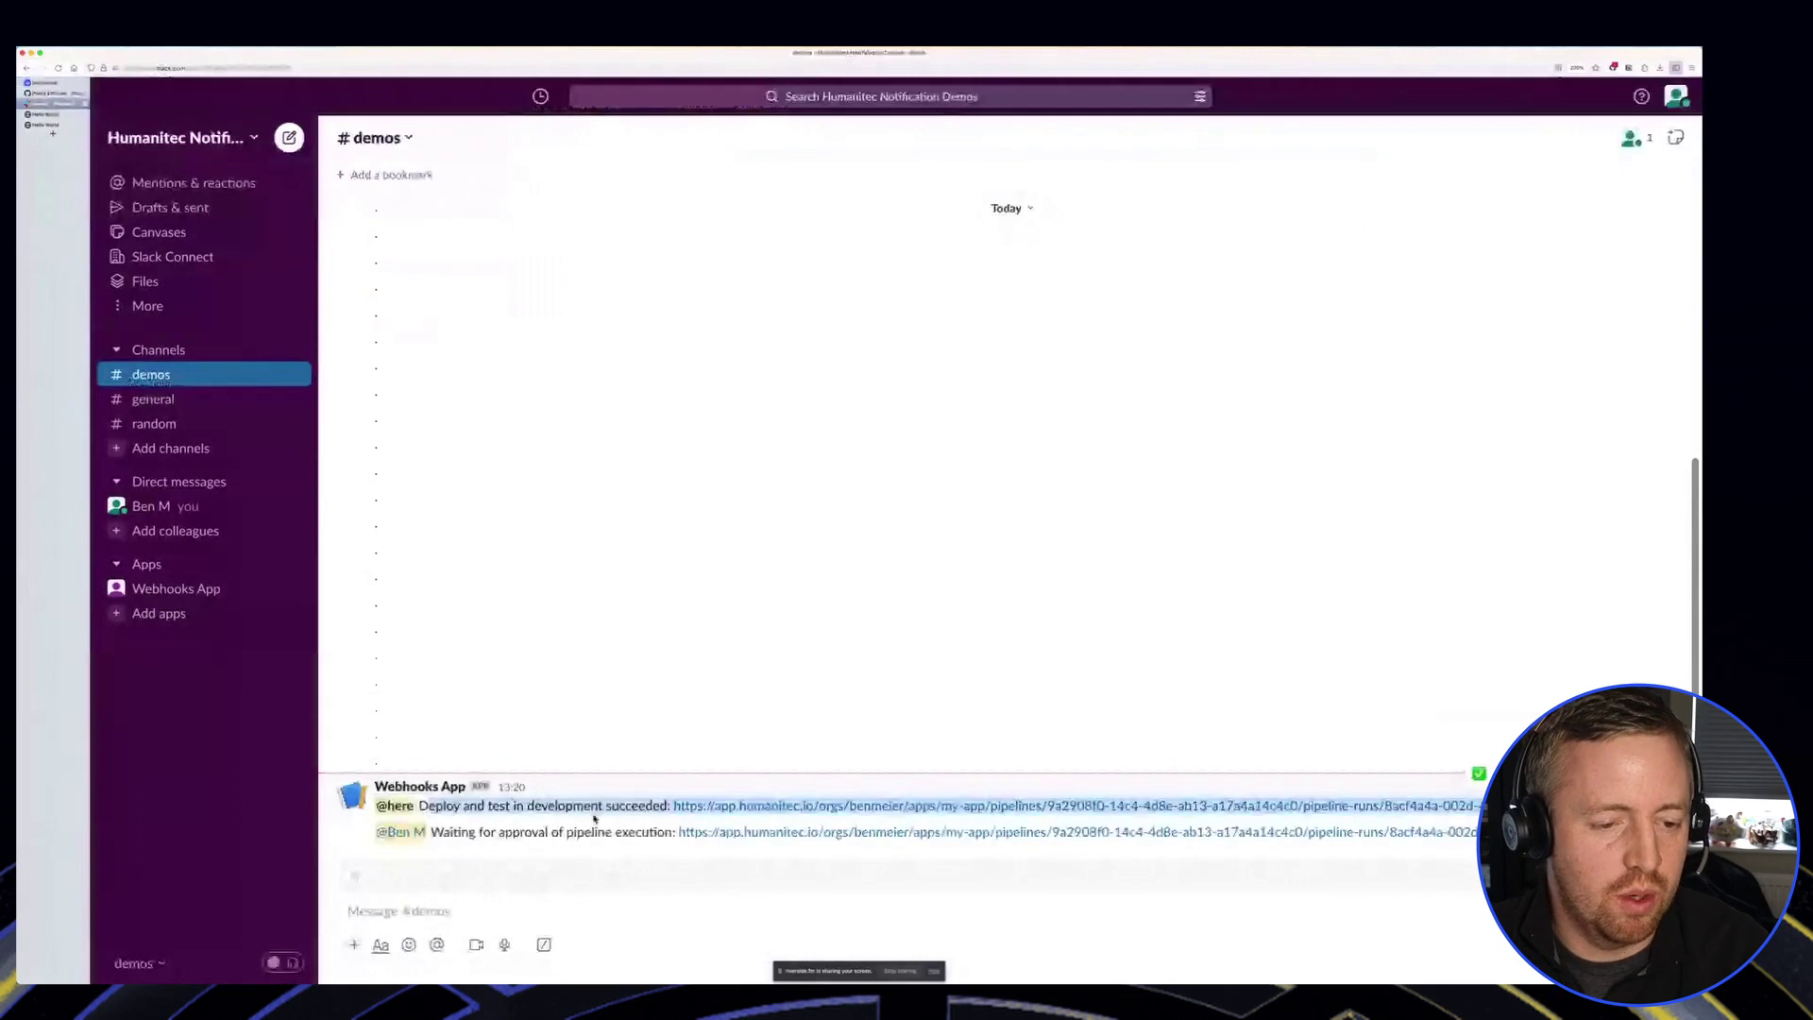
{"action": "left_click", "coordinate": [602, 808]}
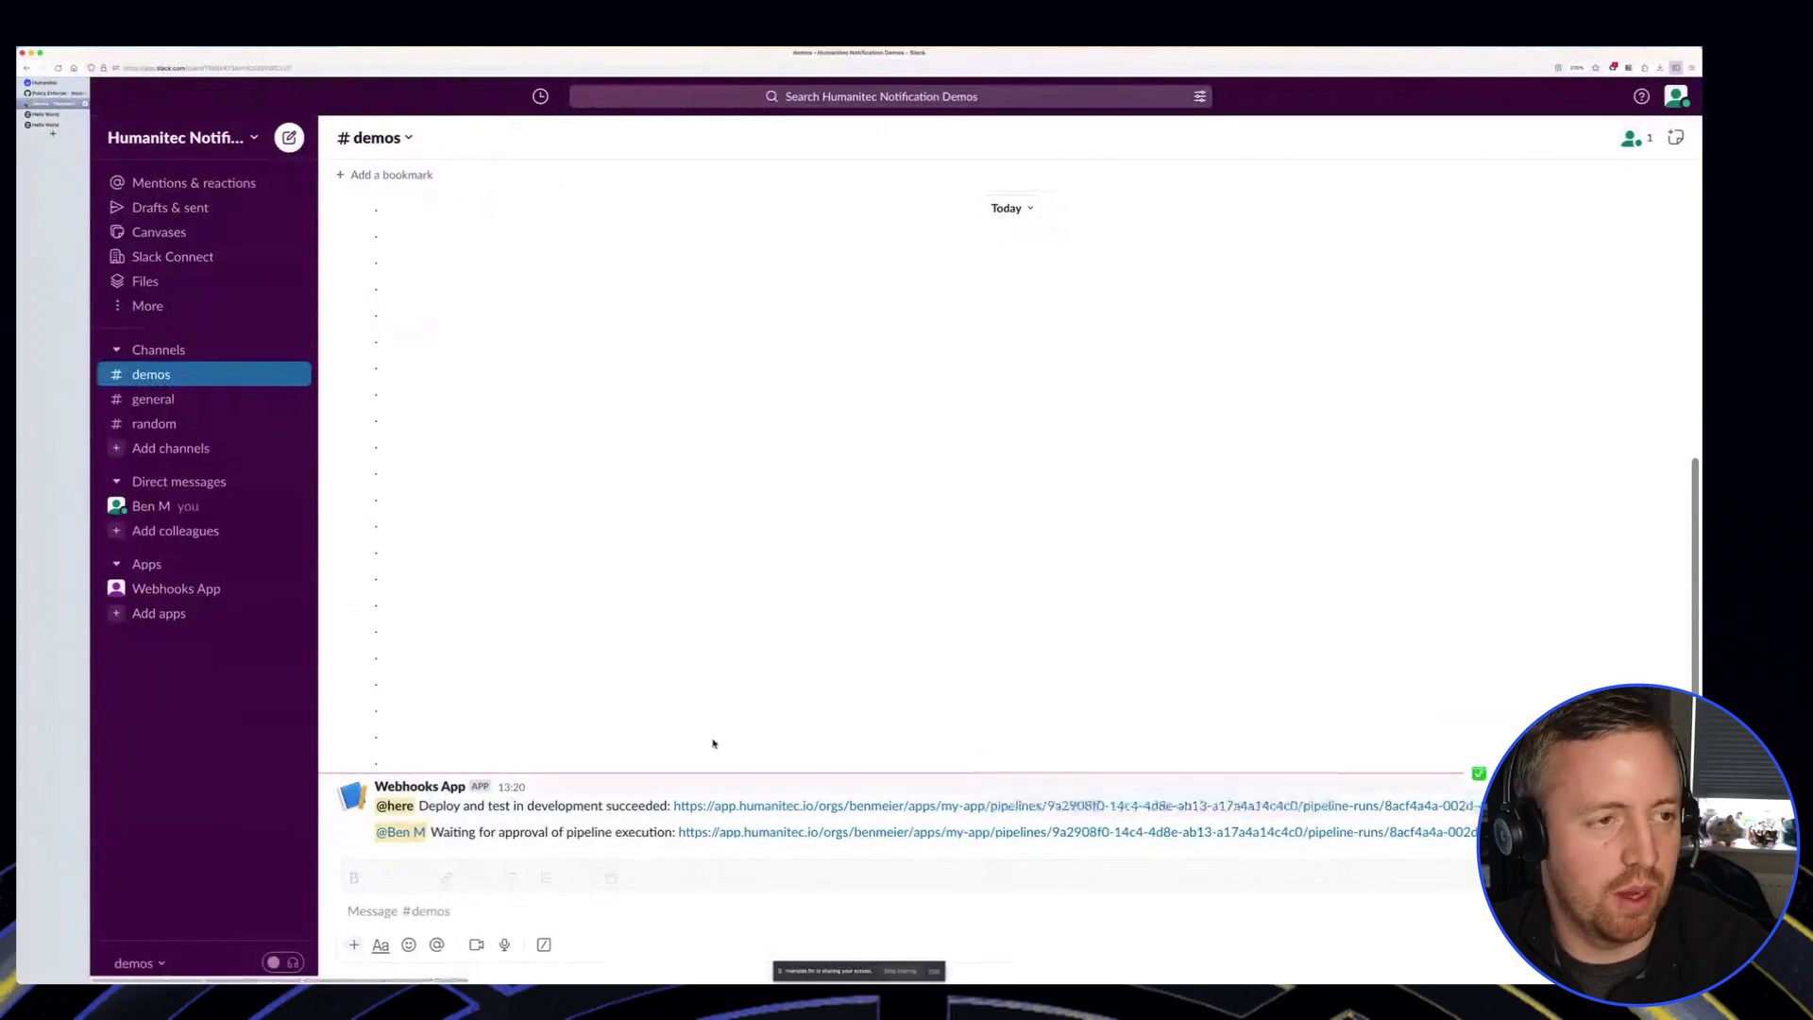
{"action": "left_click", "coordinate": [54, 94]}
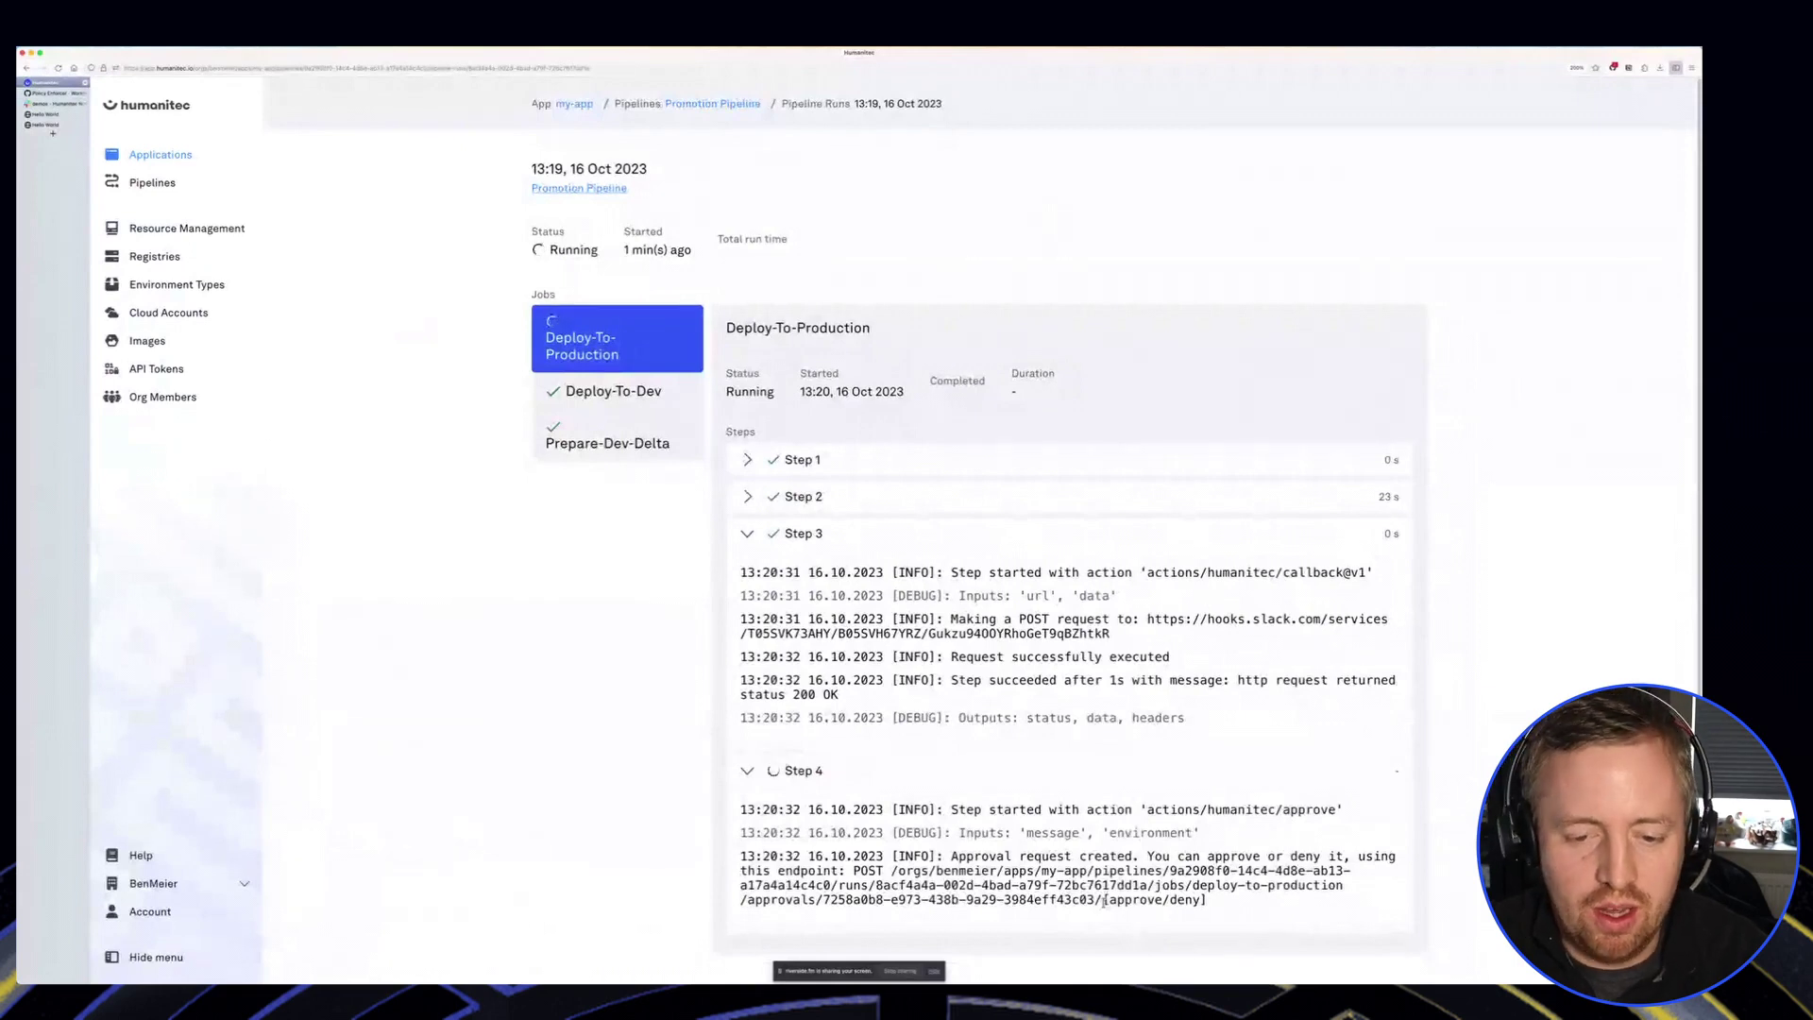
Step: Copy the approval endpoint path from the Step 4 log and bring up the terminal
{"action": "left_click_drag", "start_coordinate": [1101, 898], "coordinate": [901, 862]}
{"action": "key", "text": "super+c"}
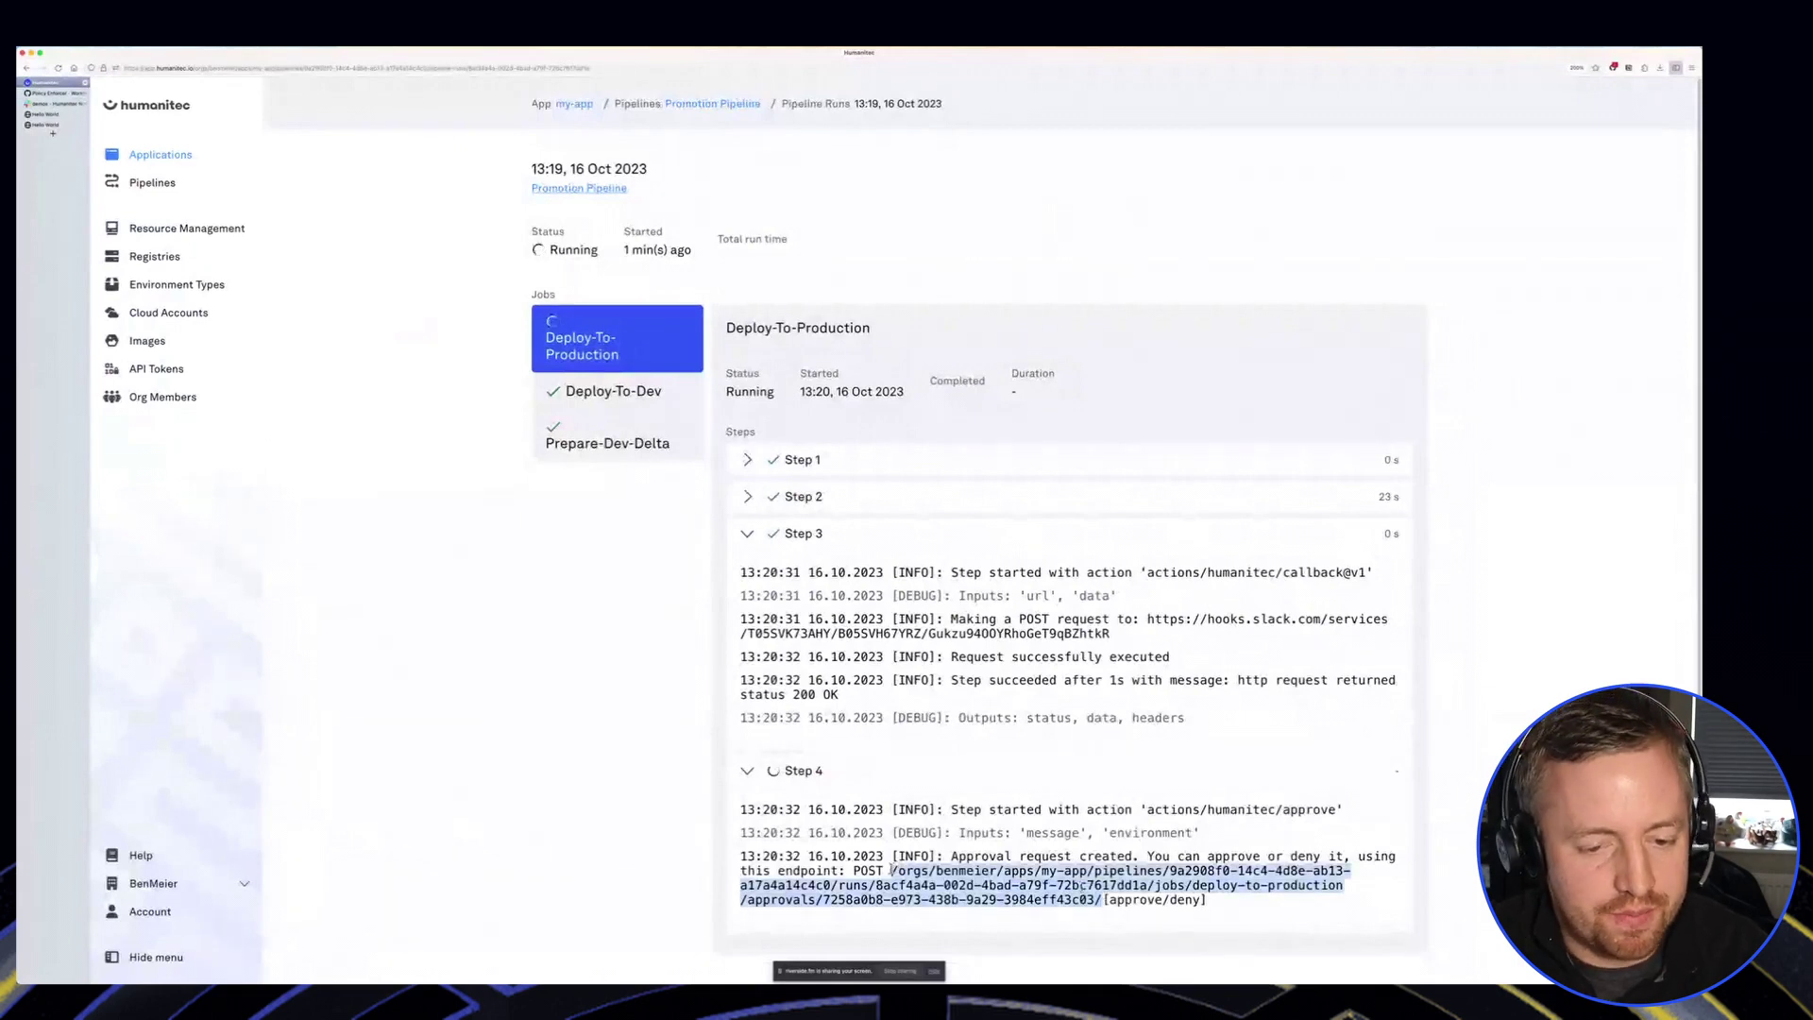
{"action": "left_click", "coordinate": [908, 876]}
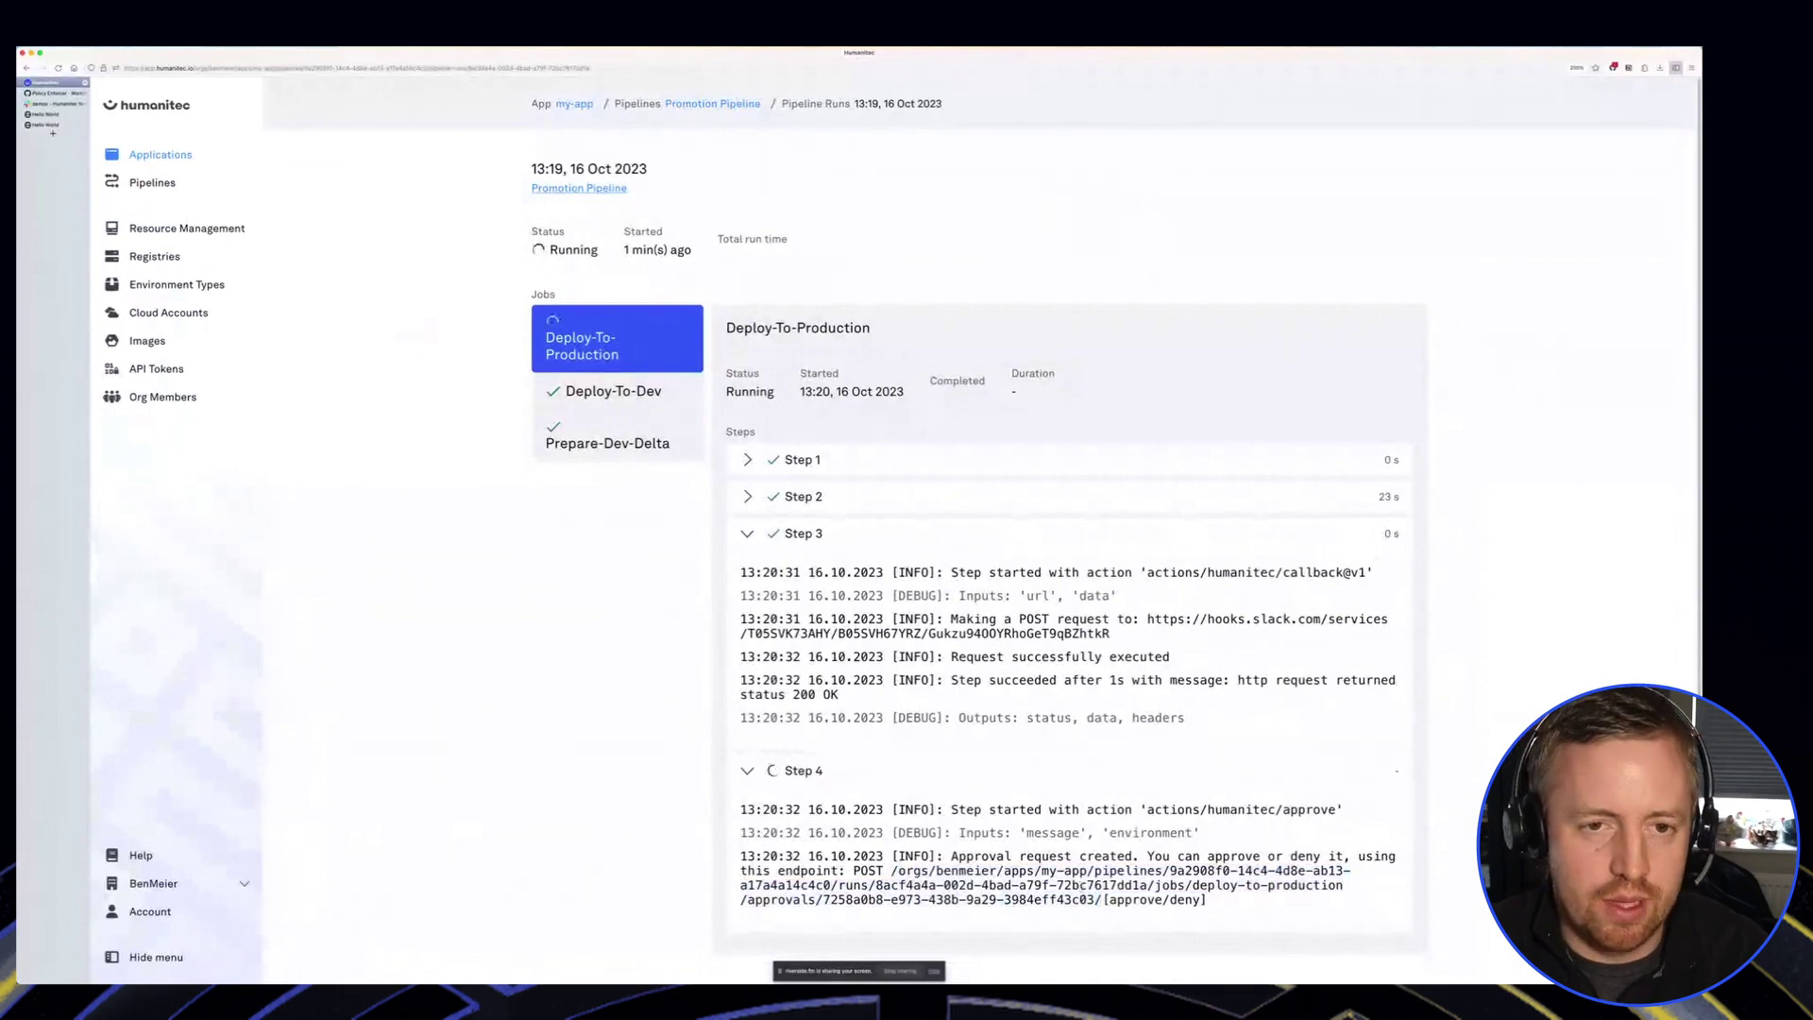
{"action": "key", "text": "super+Tab"}
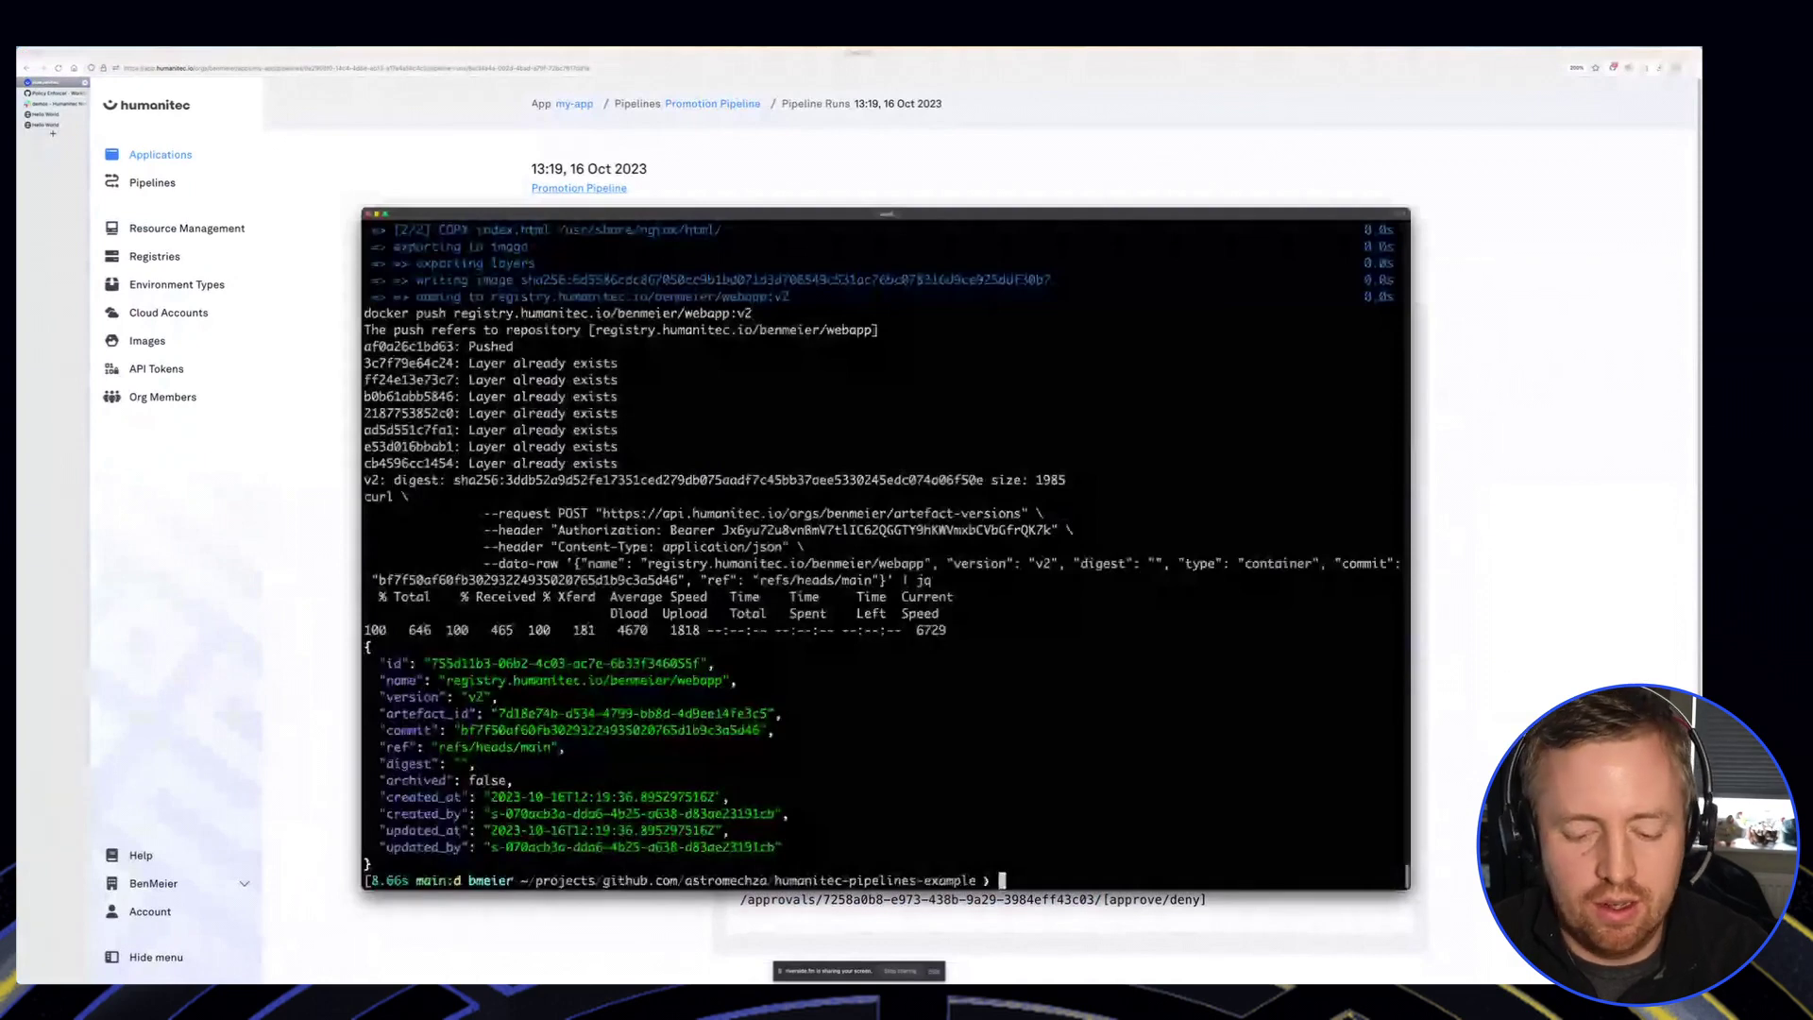
Step: Rerun the earlier approval curl command with the copied endpoint path to approve production
{"action": "left_click_drag", "start_coordinate": [966, 213], "coordinate": [976, 208]}
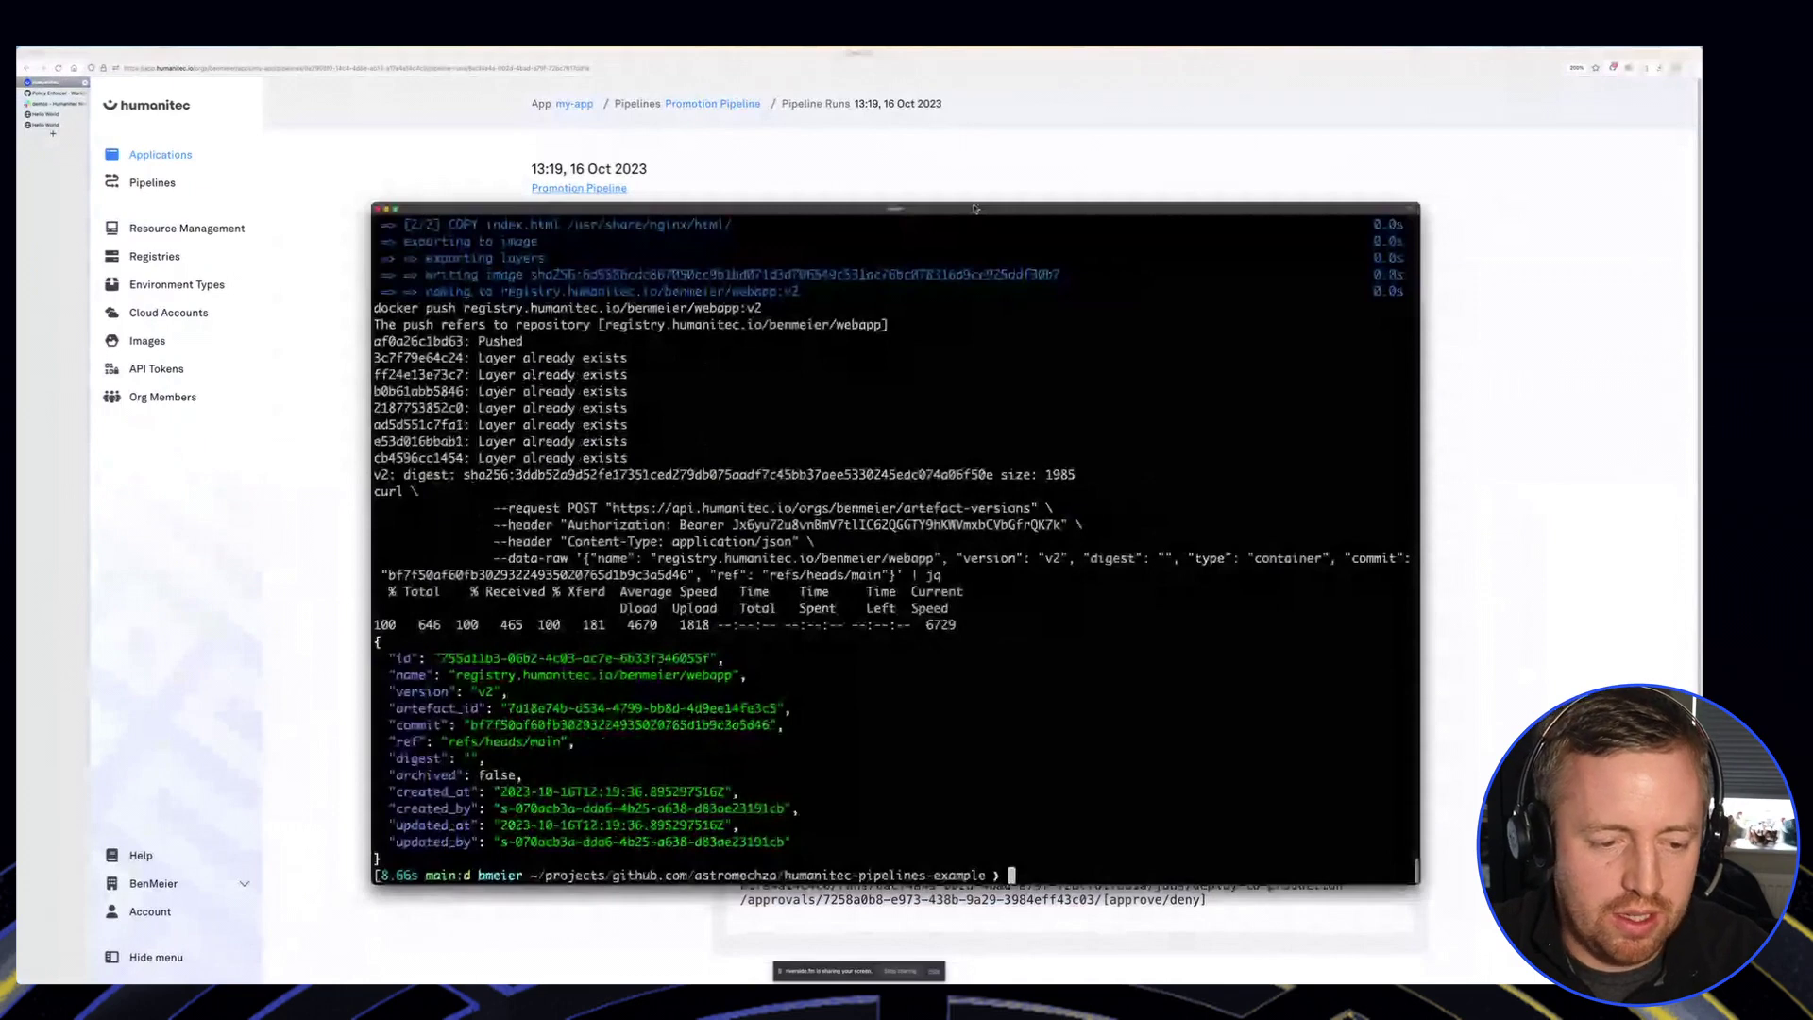
{"action": "key", "text": "ctrl+r"}
{"action": "type", "text": "appro"}
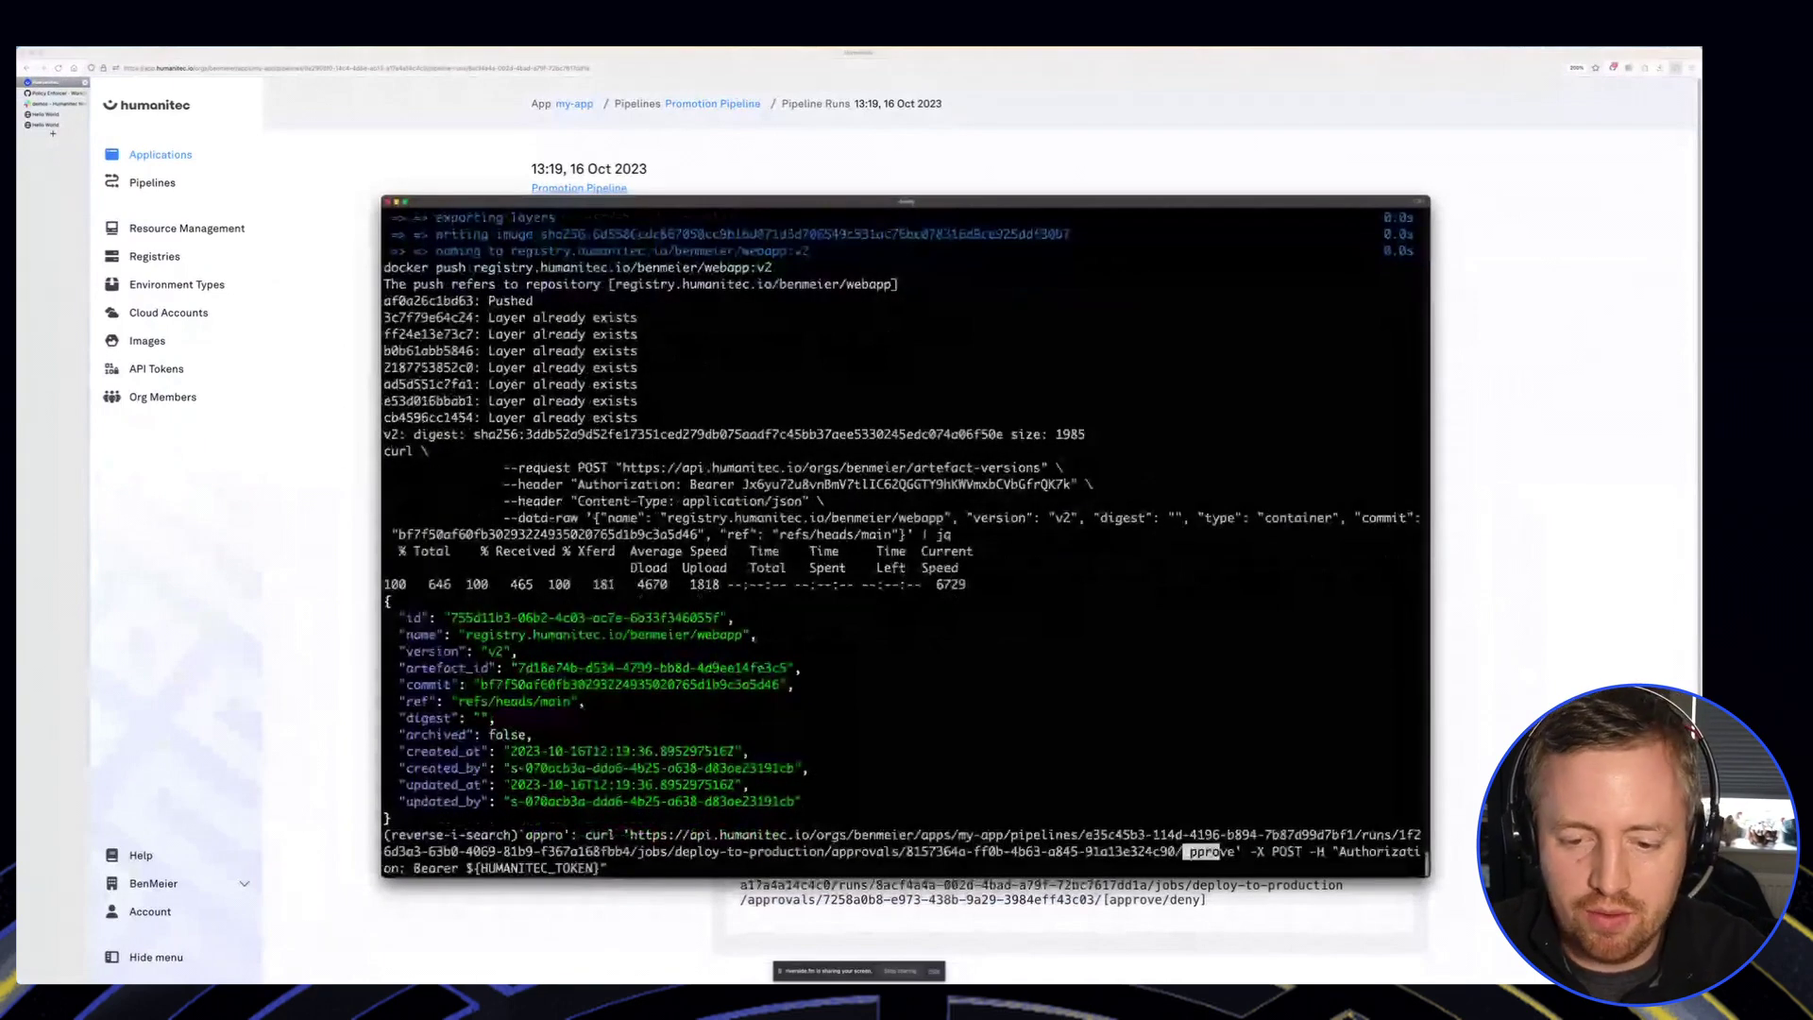
{"action": "key", "text": "alt+BackSpace"}
{"action": "key", "text": "alt+BackSpace"}
{"action": "key", "text": "alt+BackSpace"}
{"action": "key", "text": "alt+BackSpace"}
{"action": "key", "text": "alt+BackSpace"}
{"action": "key", "text": "alt+BackSpace"}
{"action": "key", "text": "alt+BackSpace"}
{"action": "key", "text": "alt+BackSpace"}
{"action": "key", "text": "alt+BackSpace"}
{"action": "key", "text": "alt+BackSpace"}
{"action": "key", "text": "alt+BackSpace"}
{"action": "key", "text": "alt+BackSpace"}
{"action": "key", "text": "alt+BackSpace"}
{"action": "key", "text": "alt+BackSpace"}
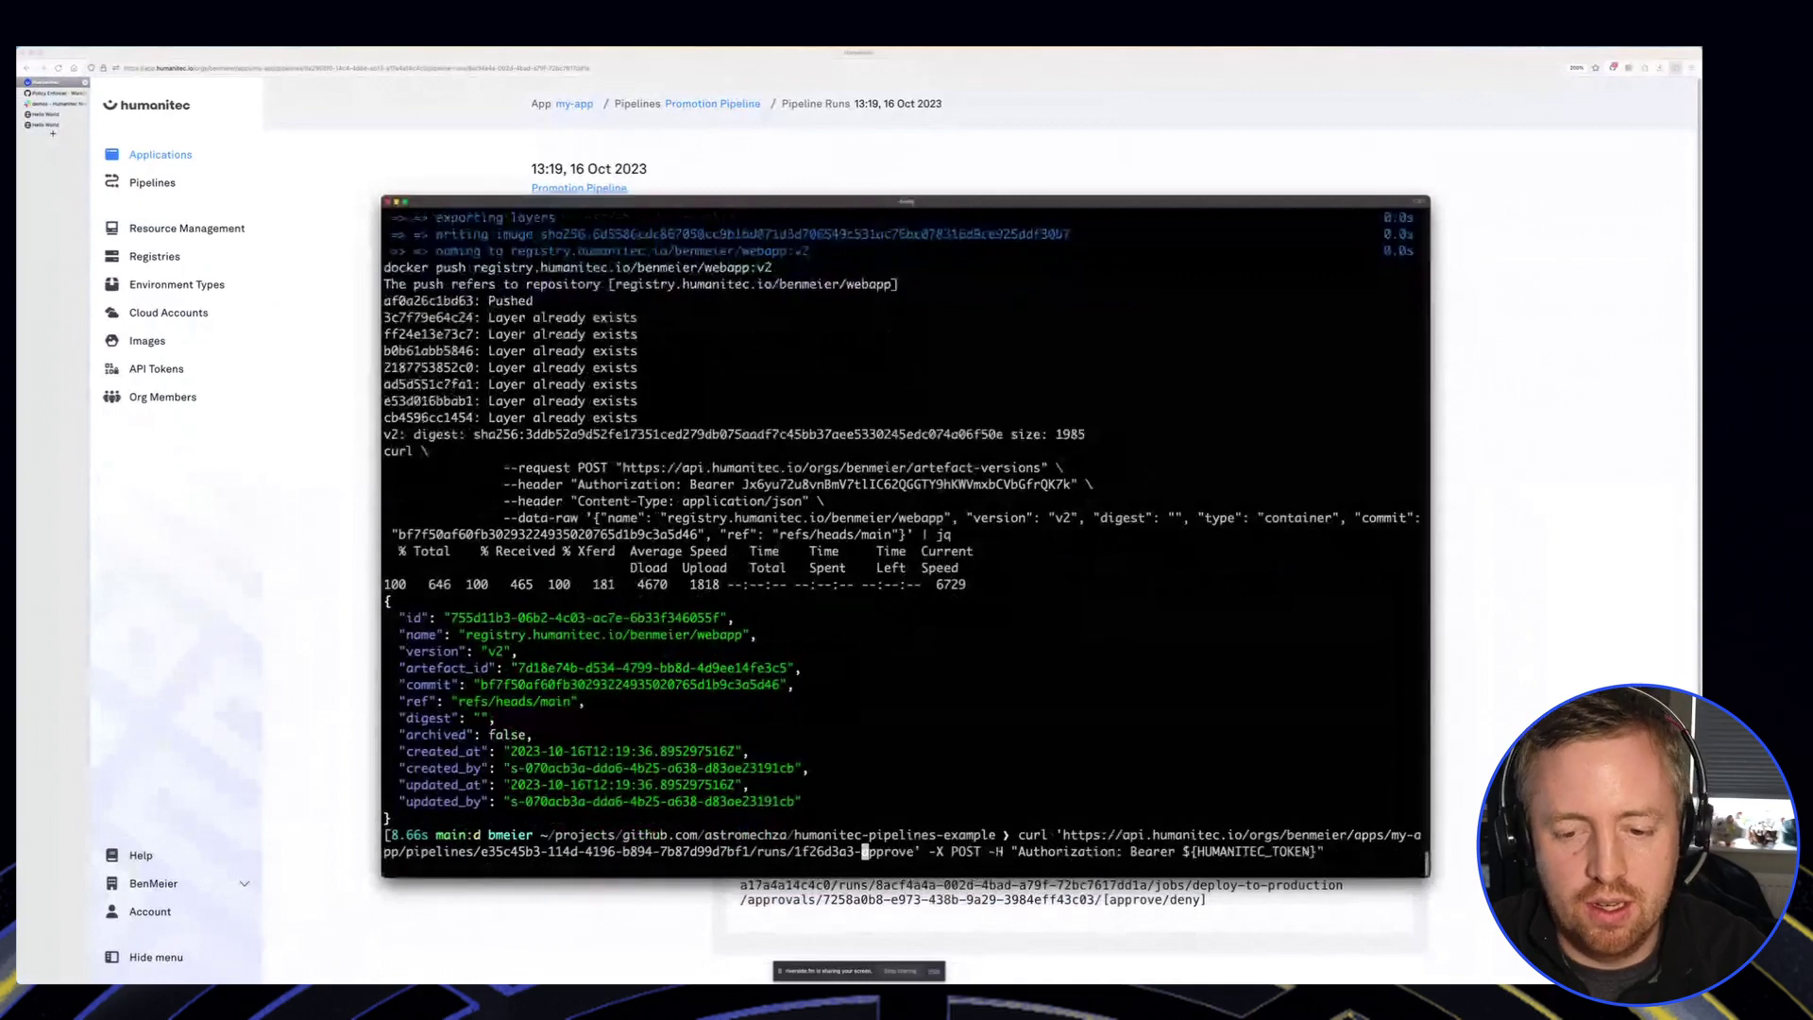
{"action": "key", "text": "alt+BackSpace"}
{"action": "key", "text": "alt+BackSpace"}
{"action": "key", "text": "alt+BackSpace"}
{"action": "key", "text": "alt+BackSpace"}
{"action": "key", "text": "alt+BackSpace"}
{"action": "key", "text": "alt+BackSpace"}
{"action": "key", "text": "alt+BackSpace"}
{"action": "key", "text": "alt+BackSpace"}
{"action": "key", "text": "alt+BackSpace"}
{"action": "key", "text": "alt+BackSpace"}
{"action": "key", "text": "alt+BackSpace"}
{"action": "key", "text": "alt+BackSpace"}
{"action": "key", "text": "alt+BackSpace"}
{"action": "key", "text": "alt+BackSpace"}
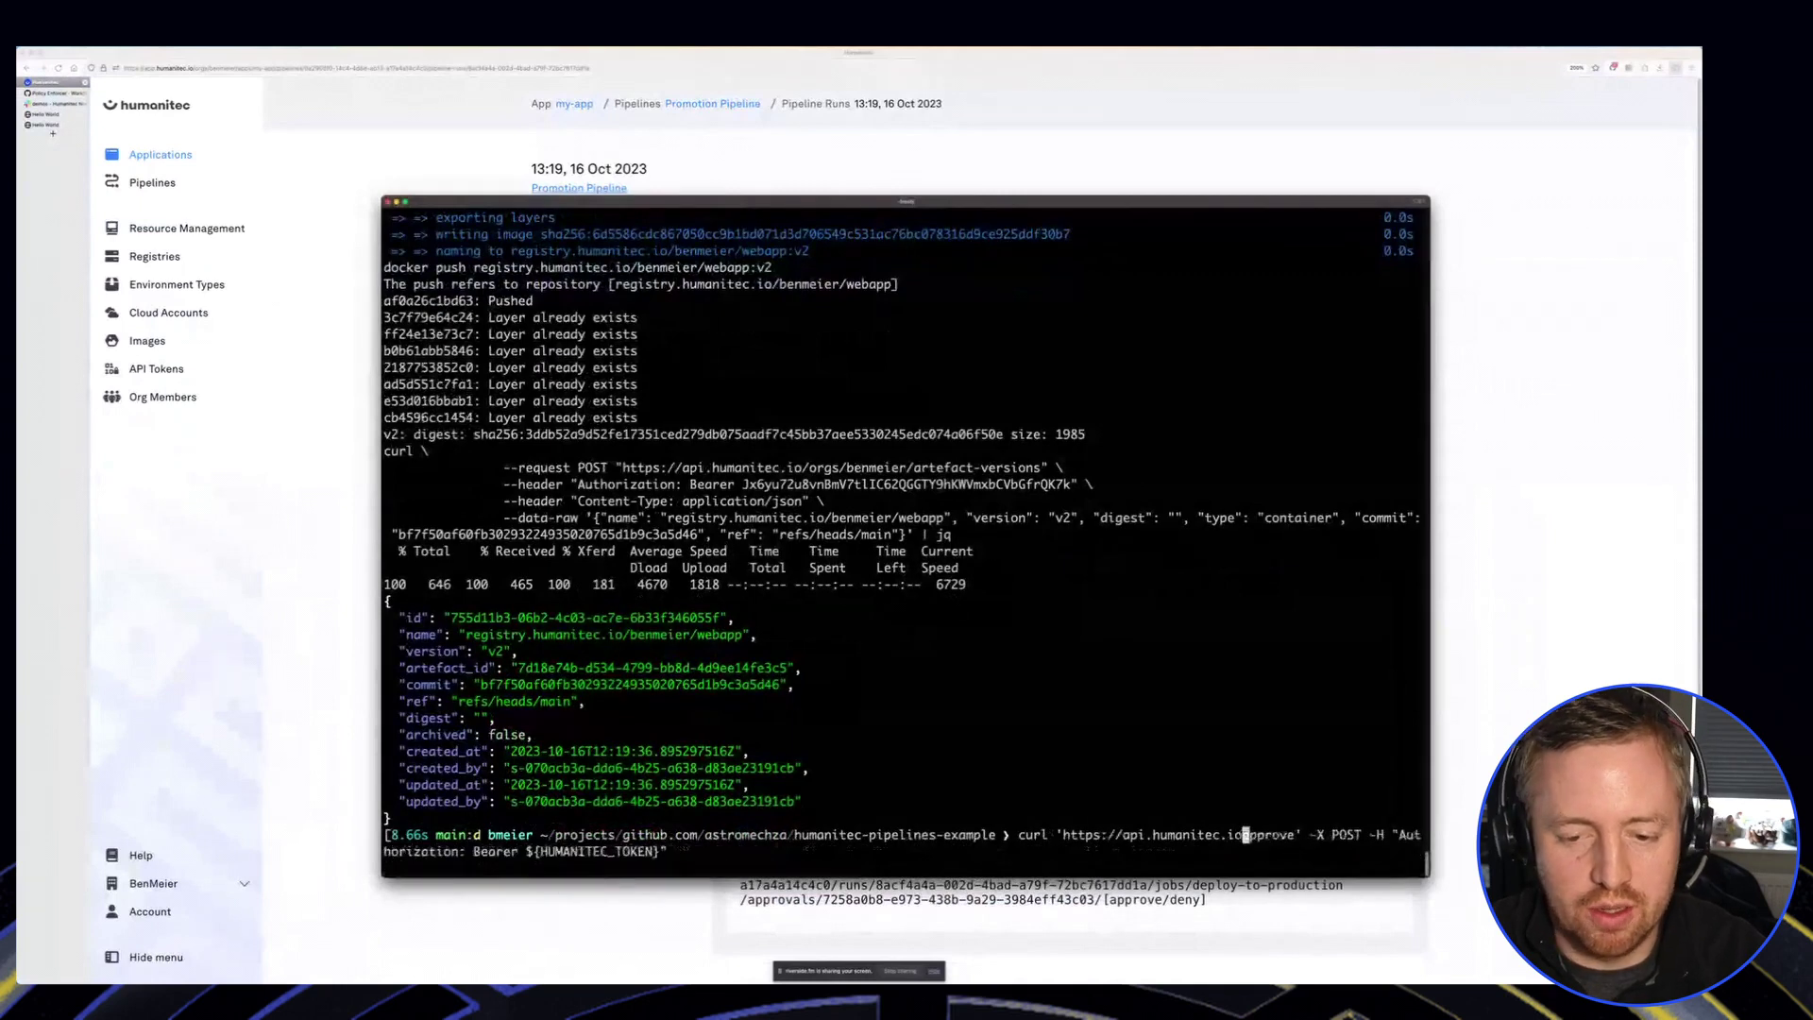
{"action": "key", "text": "super+v"}
{"action": "key", "text": "Right"}
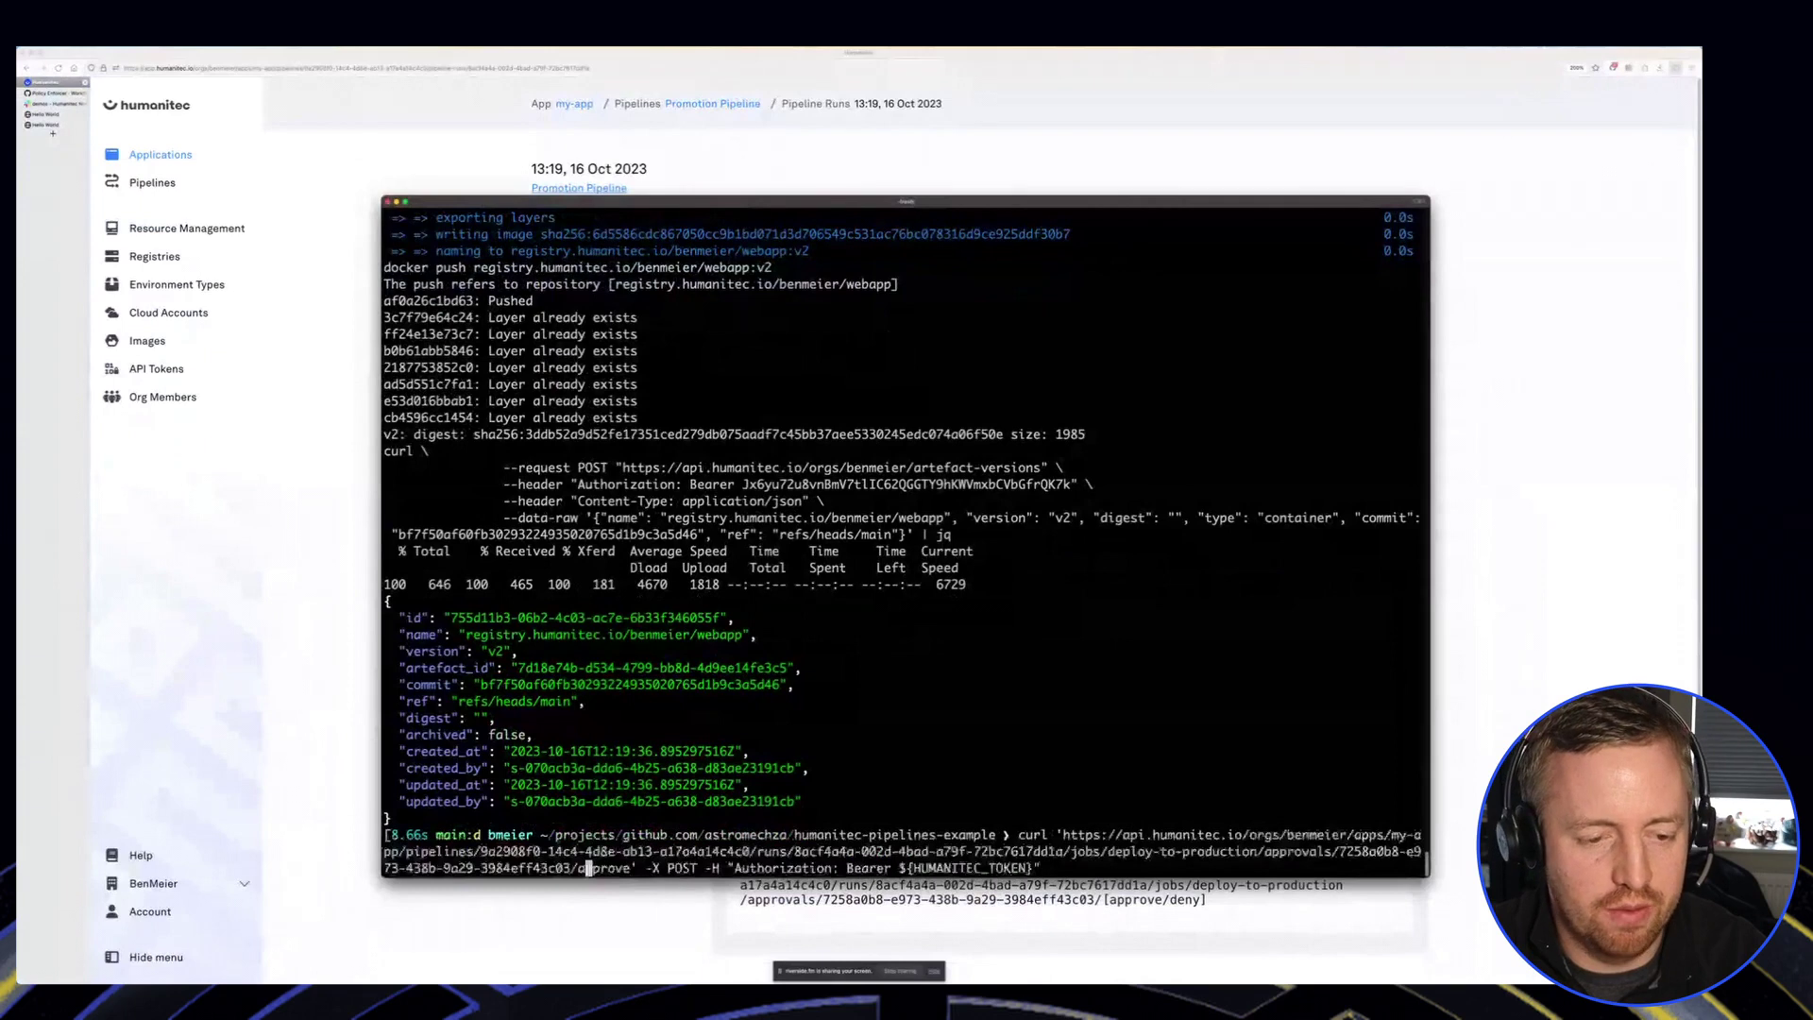
{"action": "key", "text": "Return"}
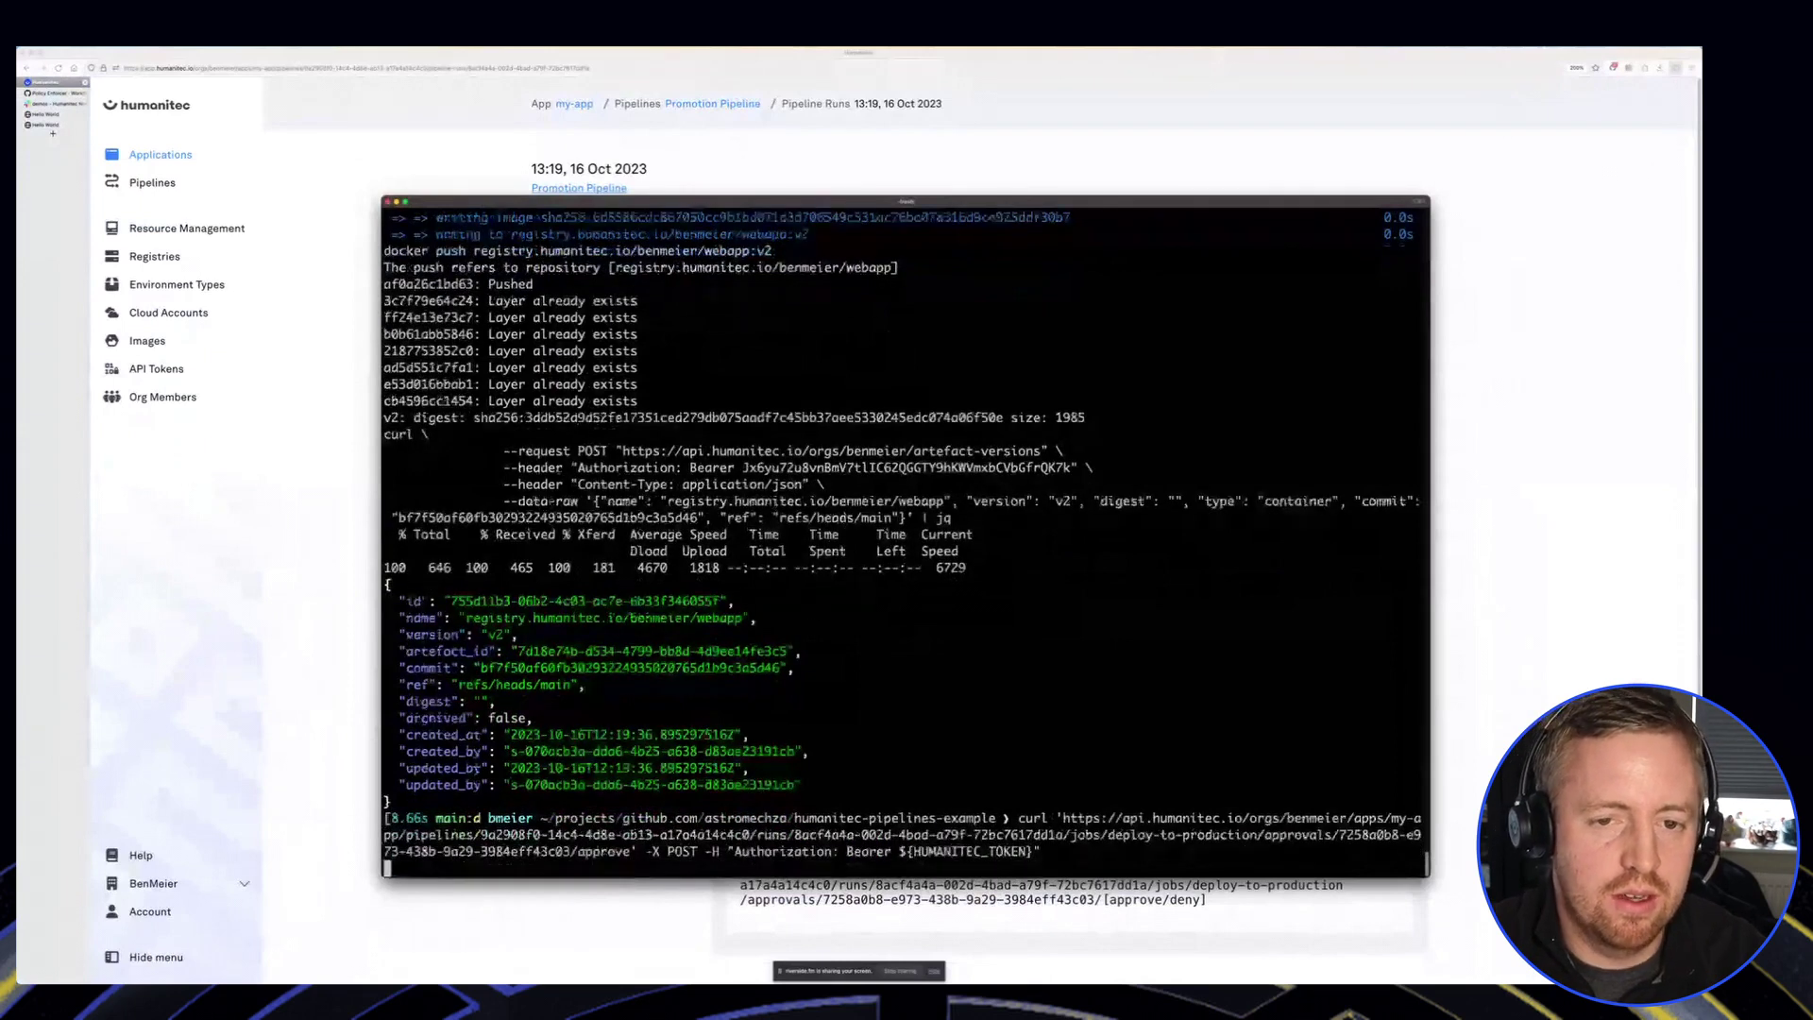
{"action": "key", "text": "super+Tab"}
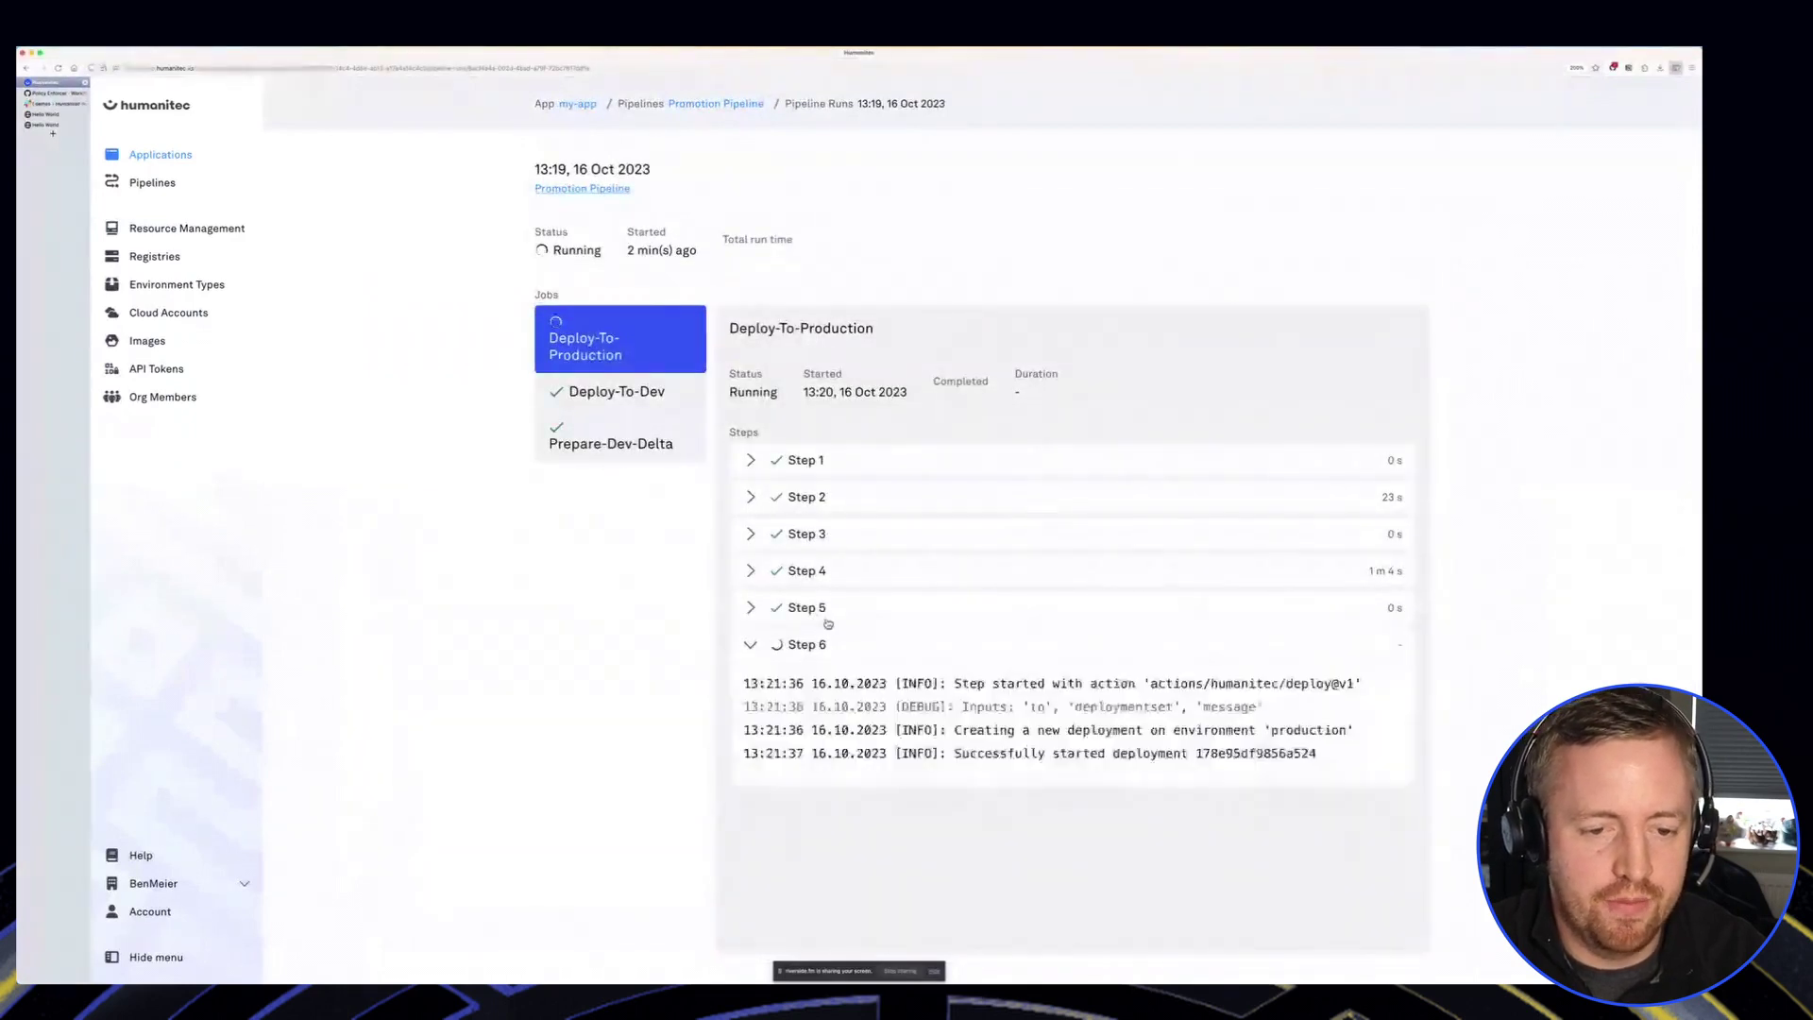
Step: Reload the run to confirm Deploy-To-Production finished, then view the deployed app's greeting
{"action": "key", "text": "super+r"}
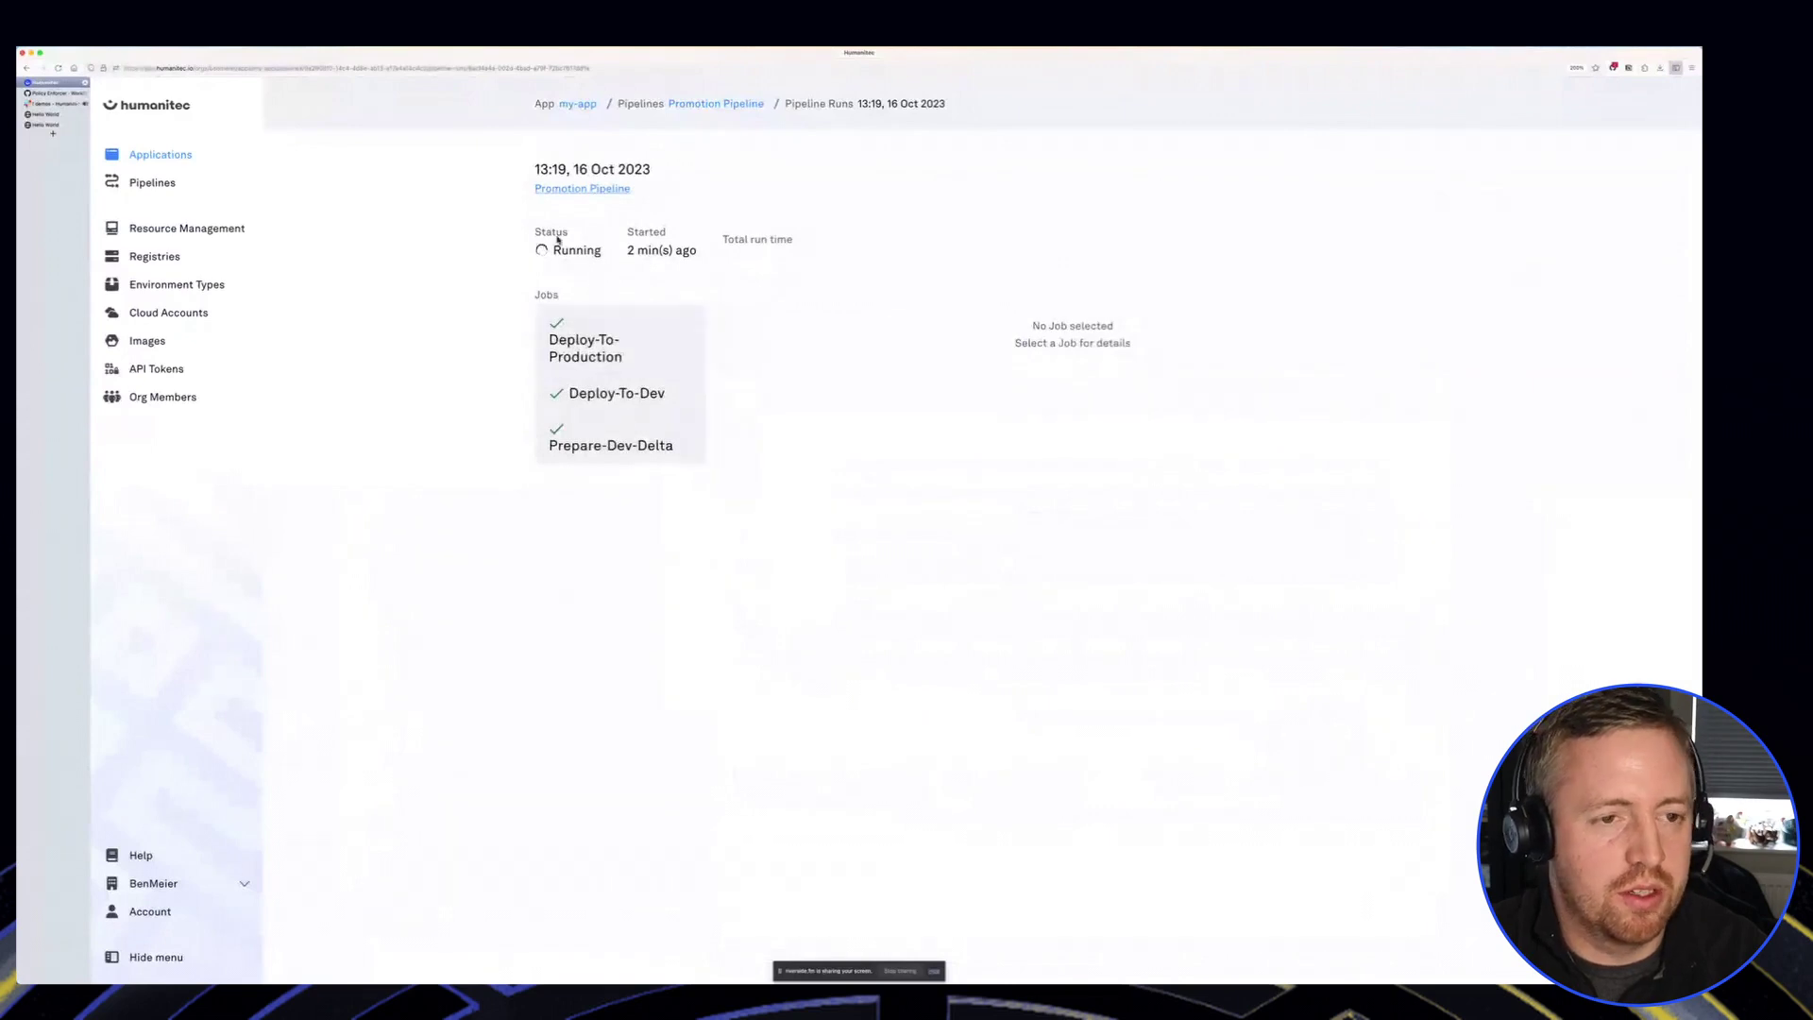
{"action": "left_click", "coordinate": [60, 116]}
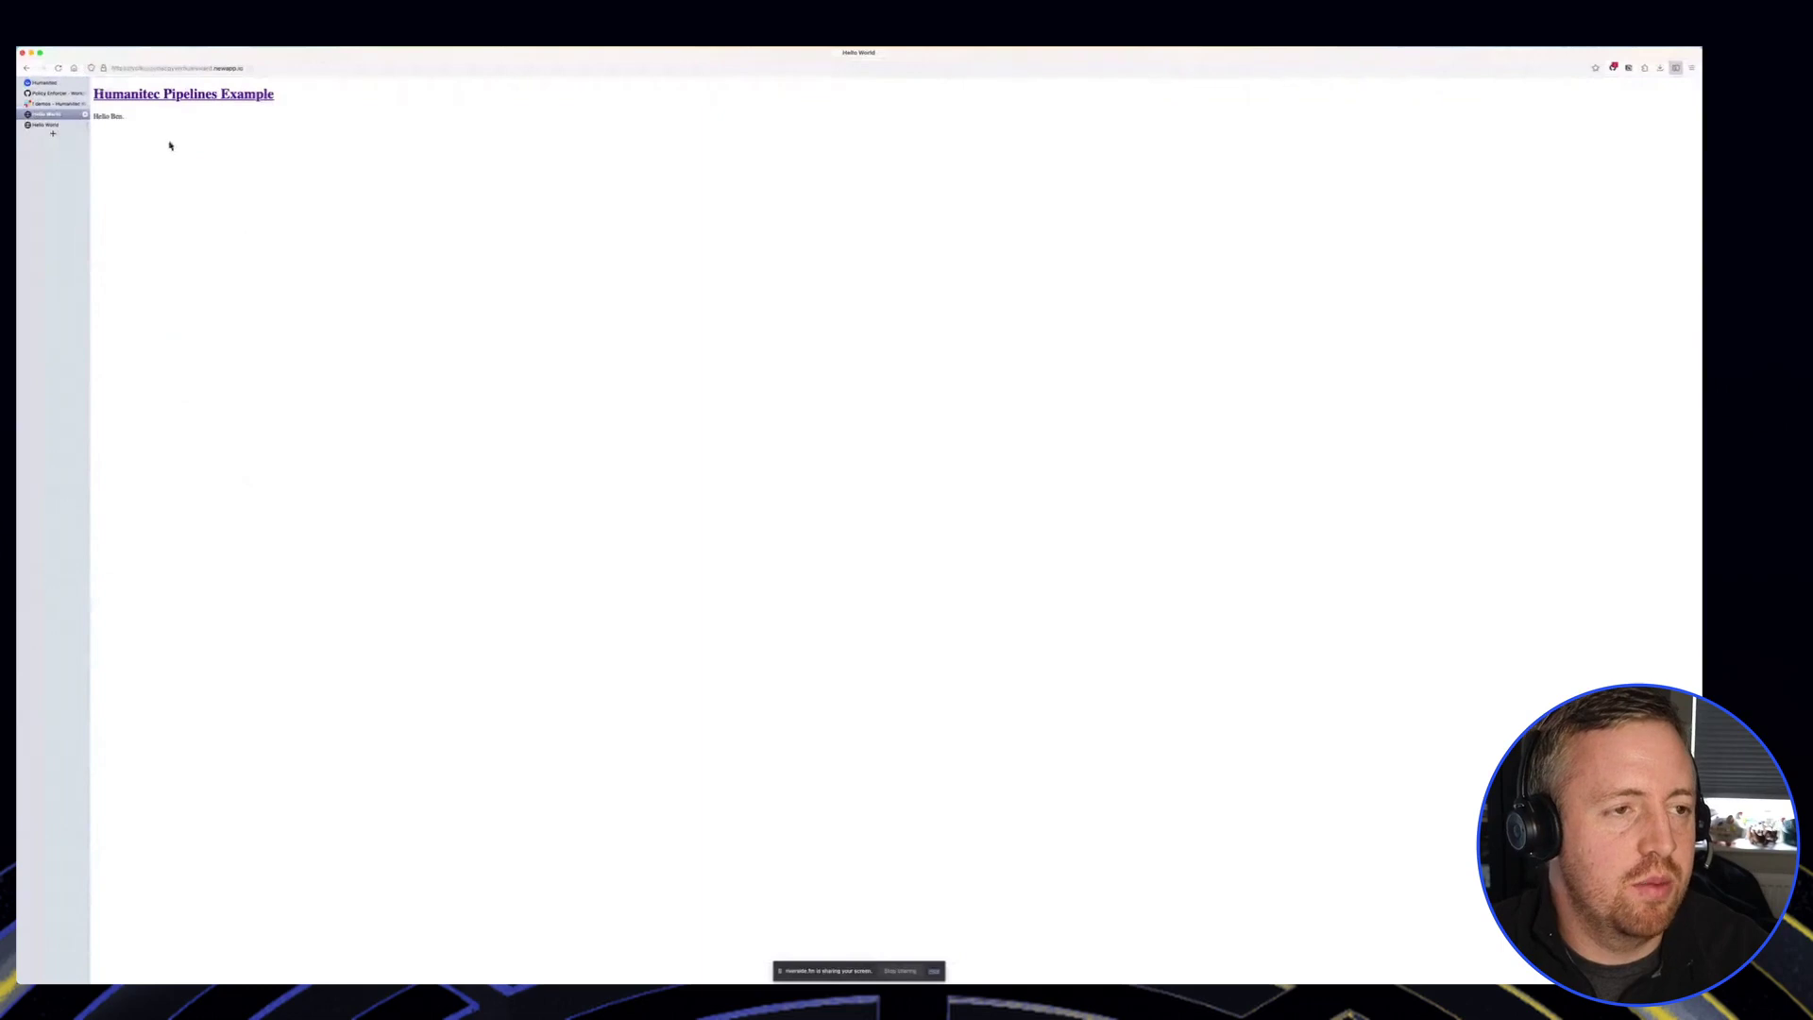
Step: Confirm both deployed app tabs show the personalised greeting, then check Slack's #demos channel
{"action": "left_click_drag", "start_coordinate": [127, 118], "coordinate": [92, 118]}
{"action": "left_click", "coordinate": [66, 127]}
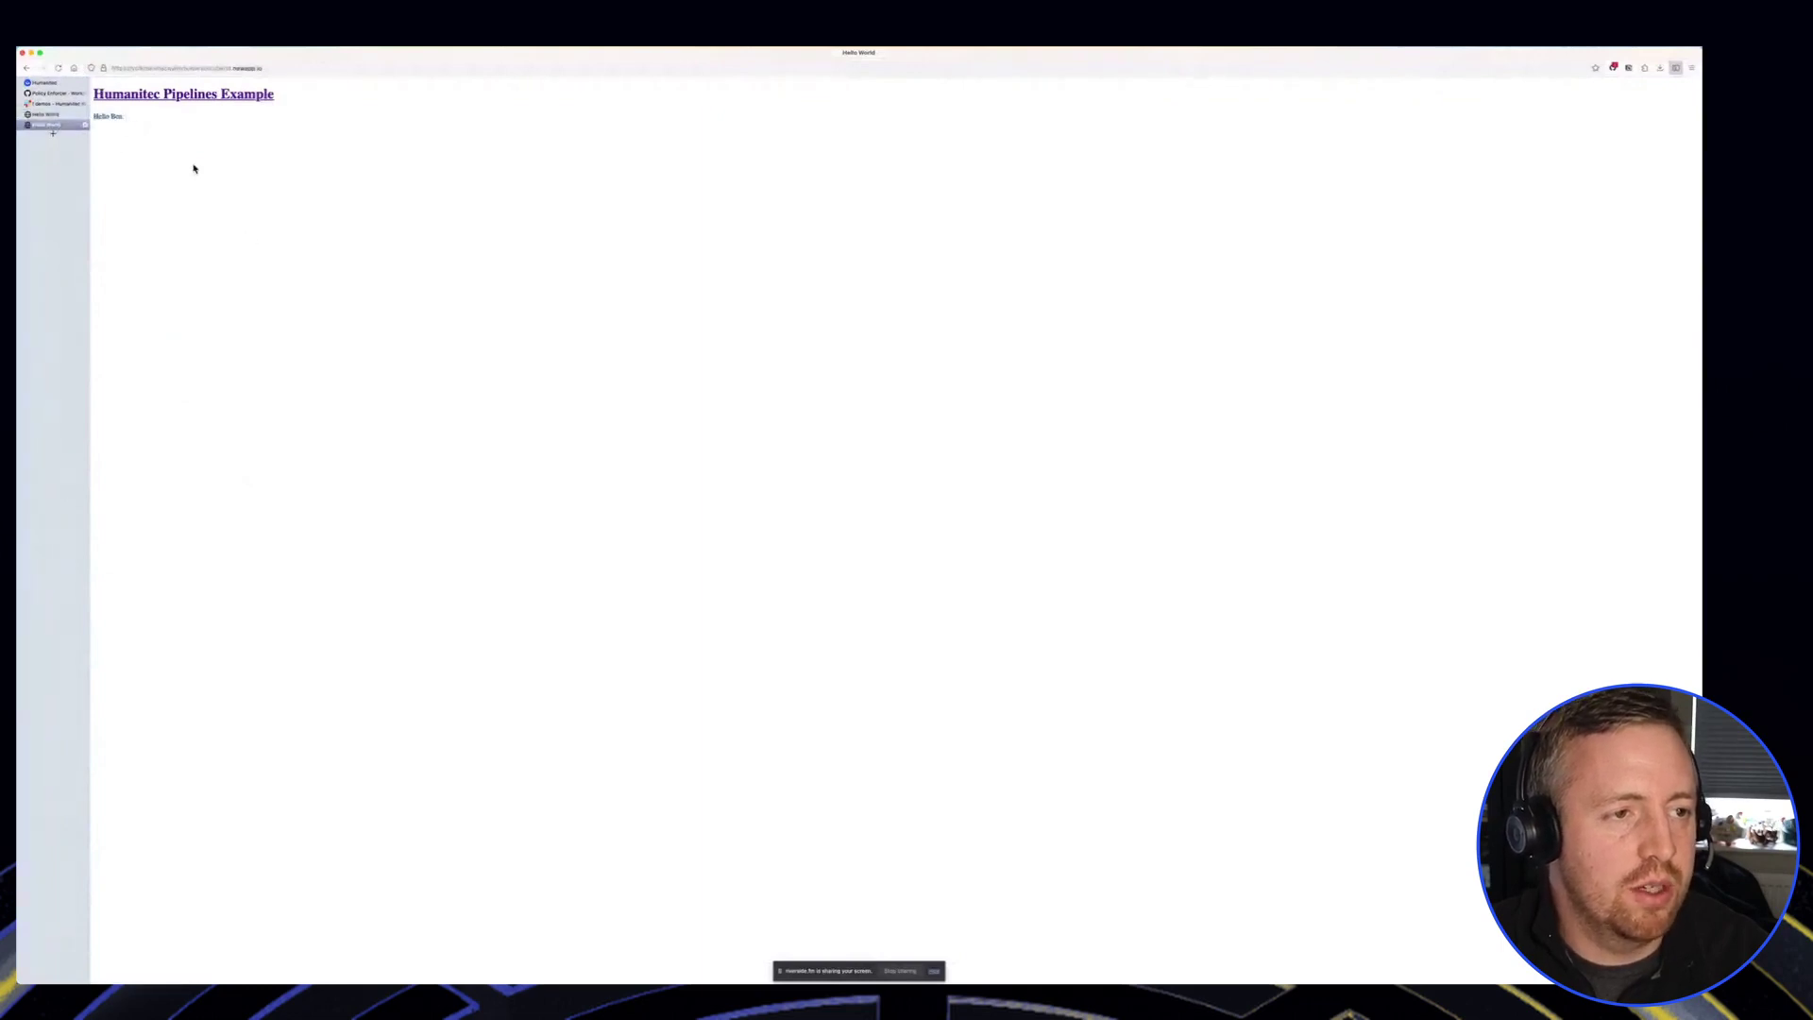
{"action": "left_click", "coordinate": [39, 104]}
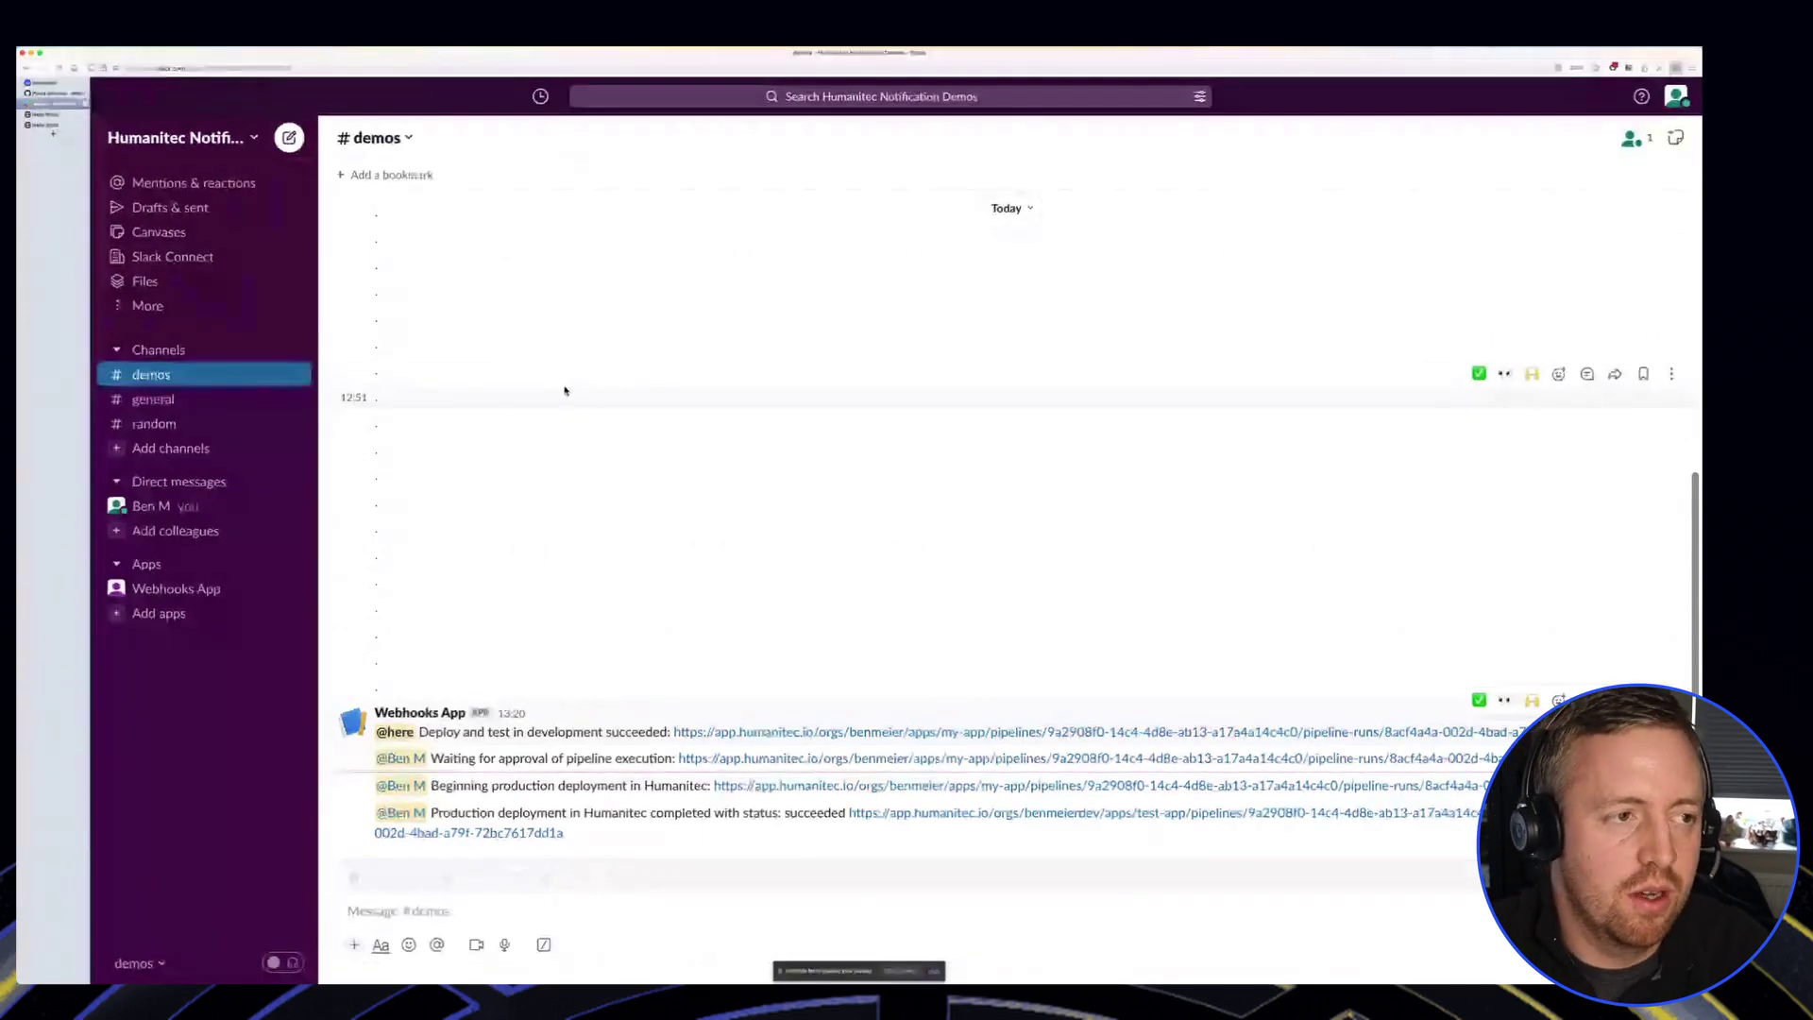
Step: Return to the 13:19 Humanitec run page showing all three jobs ticked
{"action": "left_click", "coordinate": [50, 84]}
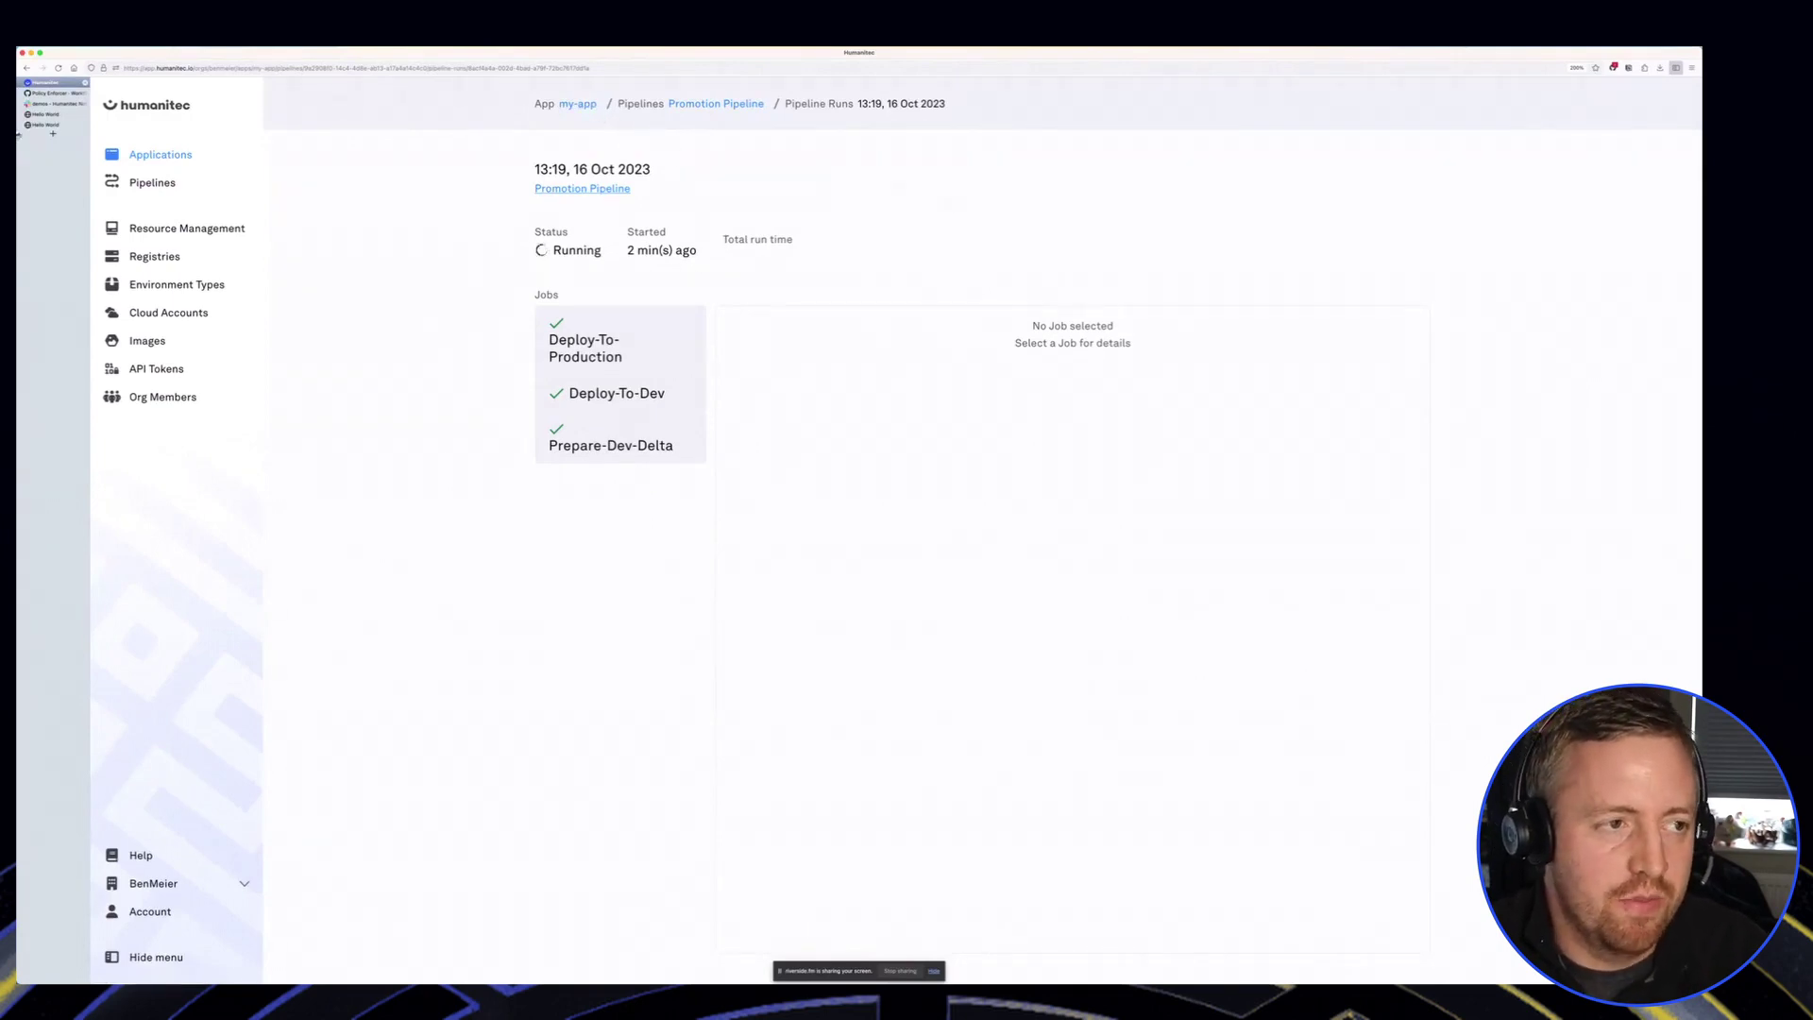
Step: Check the deployed app's 'Hello Ben.' greeting, then go back to Humanitec's my-app overview
{"action": "left_click", "coordinate": [57, 125]}
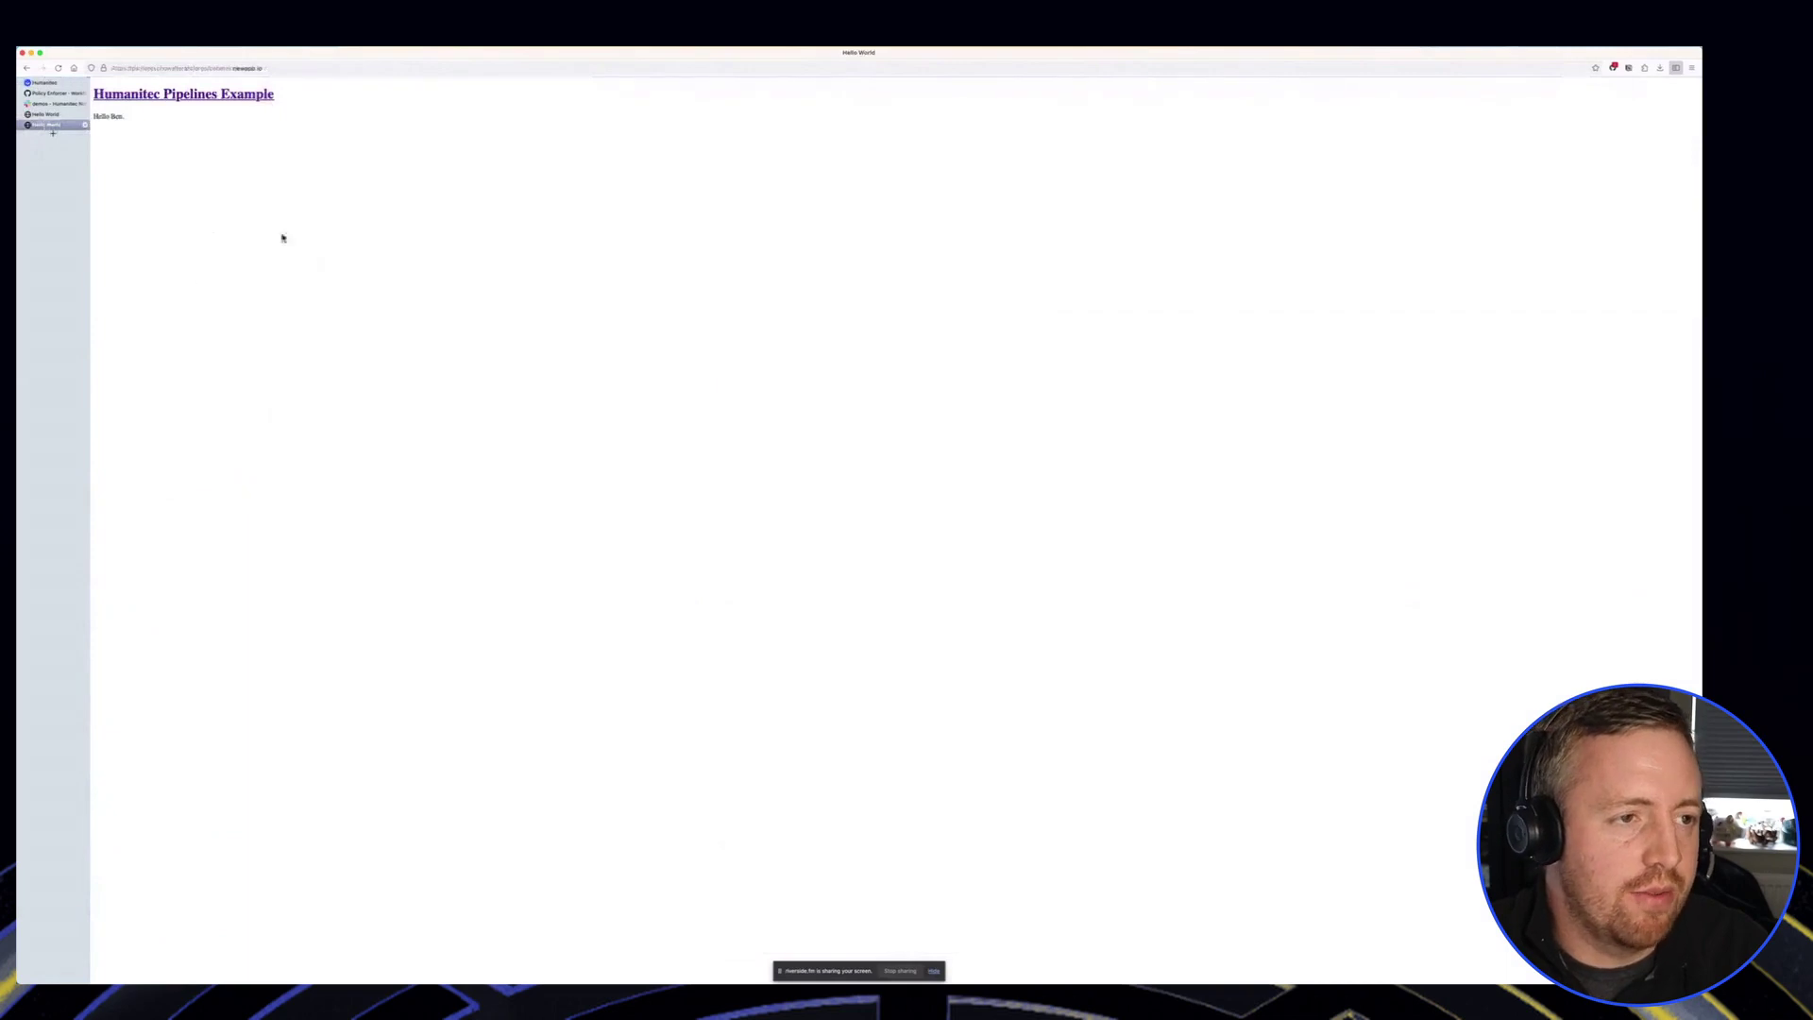
{"action": "left_click_drag", "start_coordinate": [282, 238], "coordinate": [82, 49]}
{"action": "left_click", "coordinate": [274, 284]}
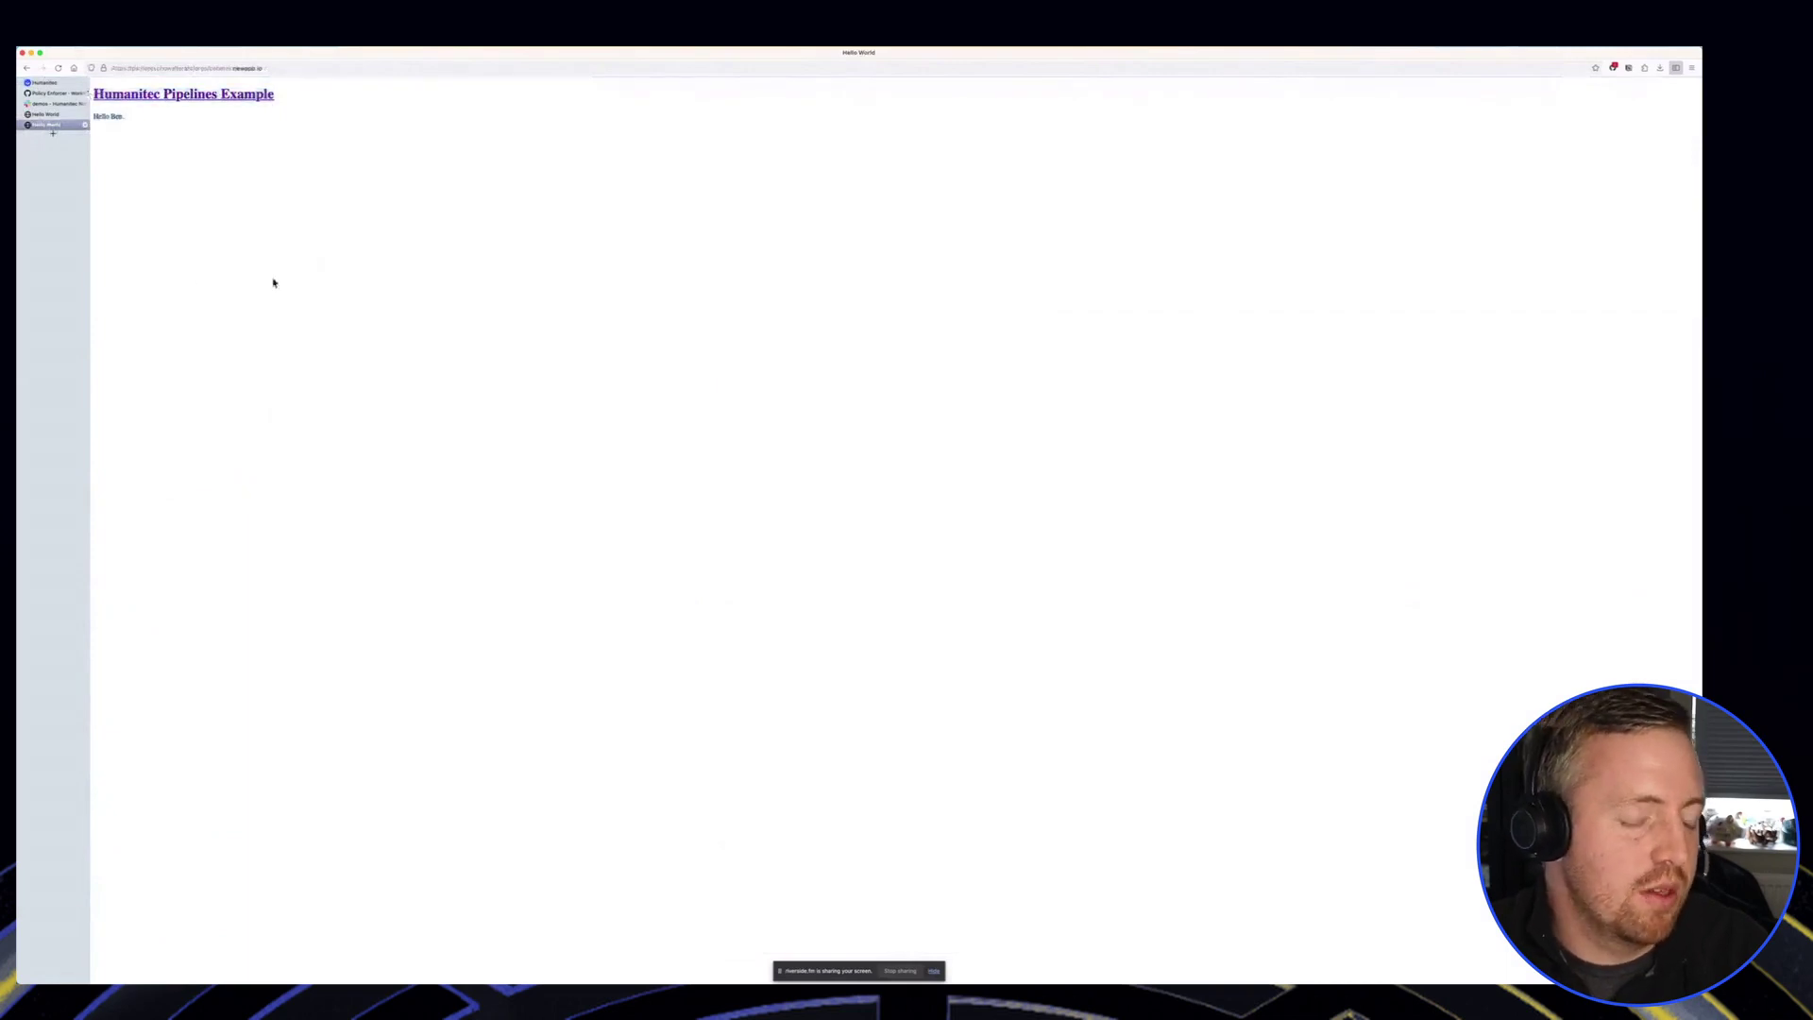
{"action": "left_click_drag", "start_coordinate": [170, 152], "coordinate": [56, 109]}
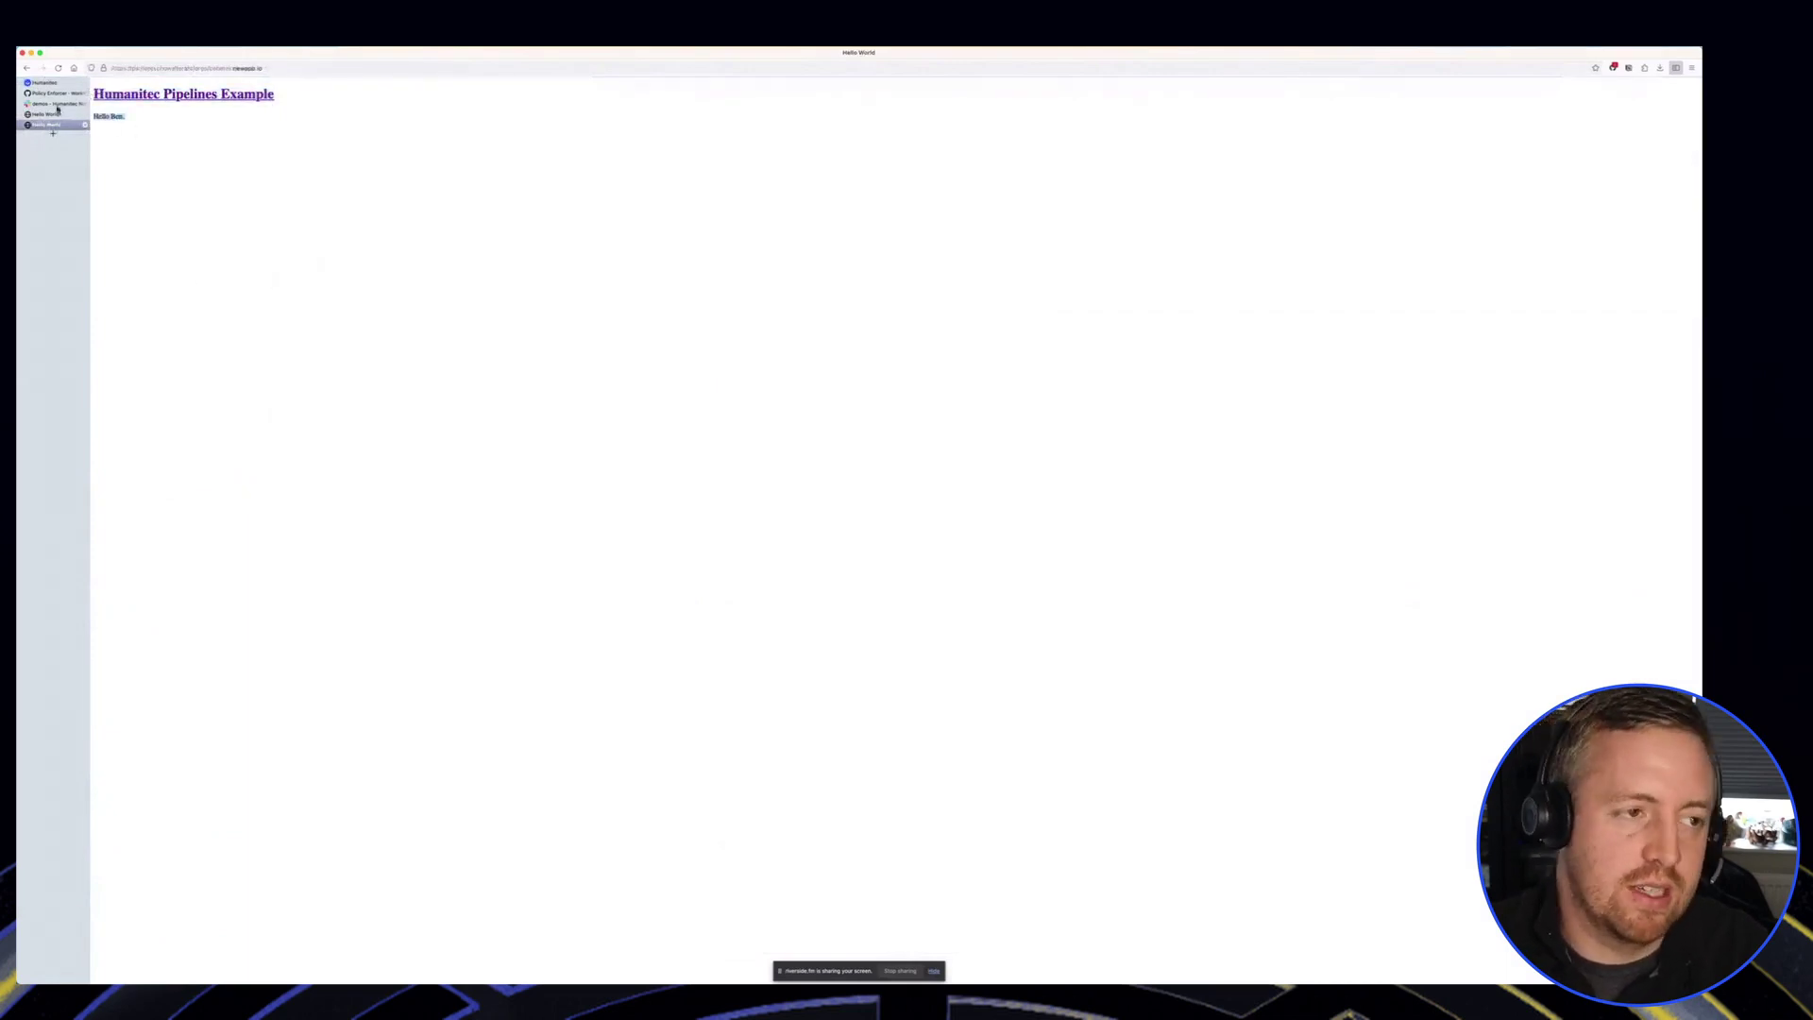
{"action": "left_click", "coordinate": [145, 170]}
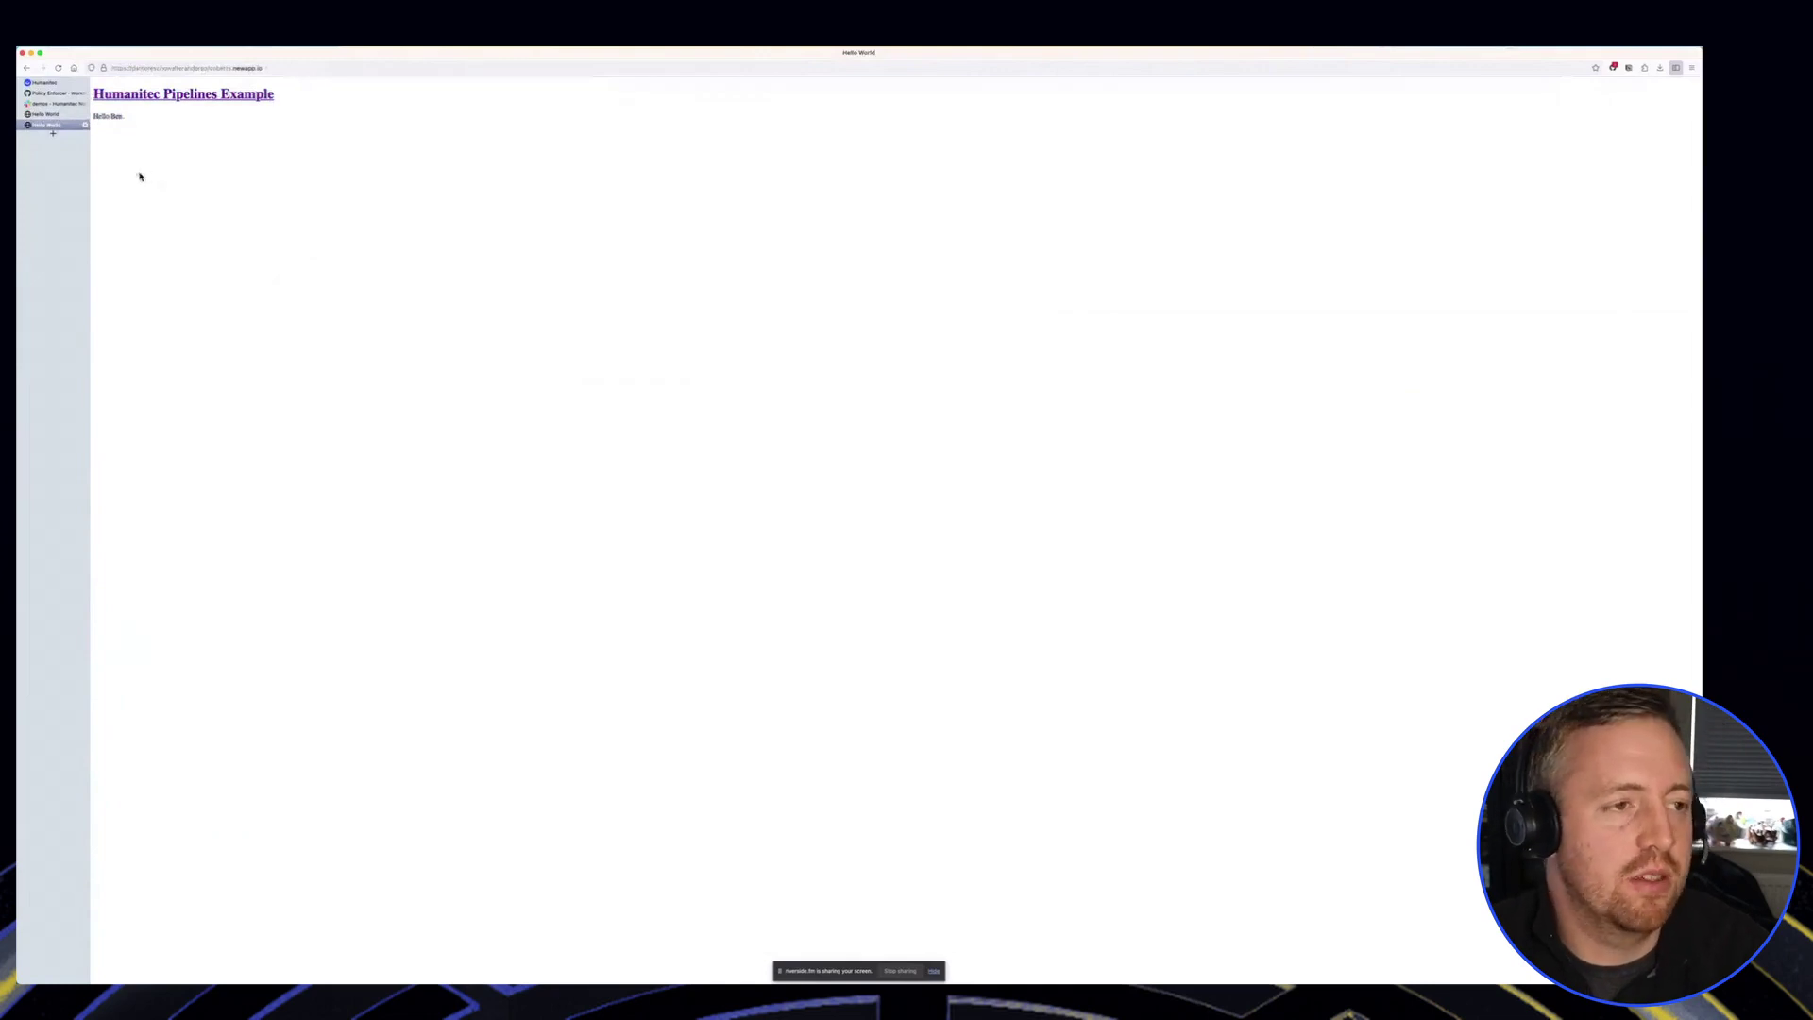
{"action": "left_click", "coordinate": [52, 84]}
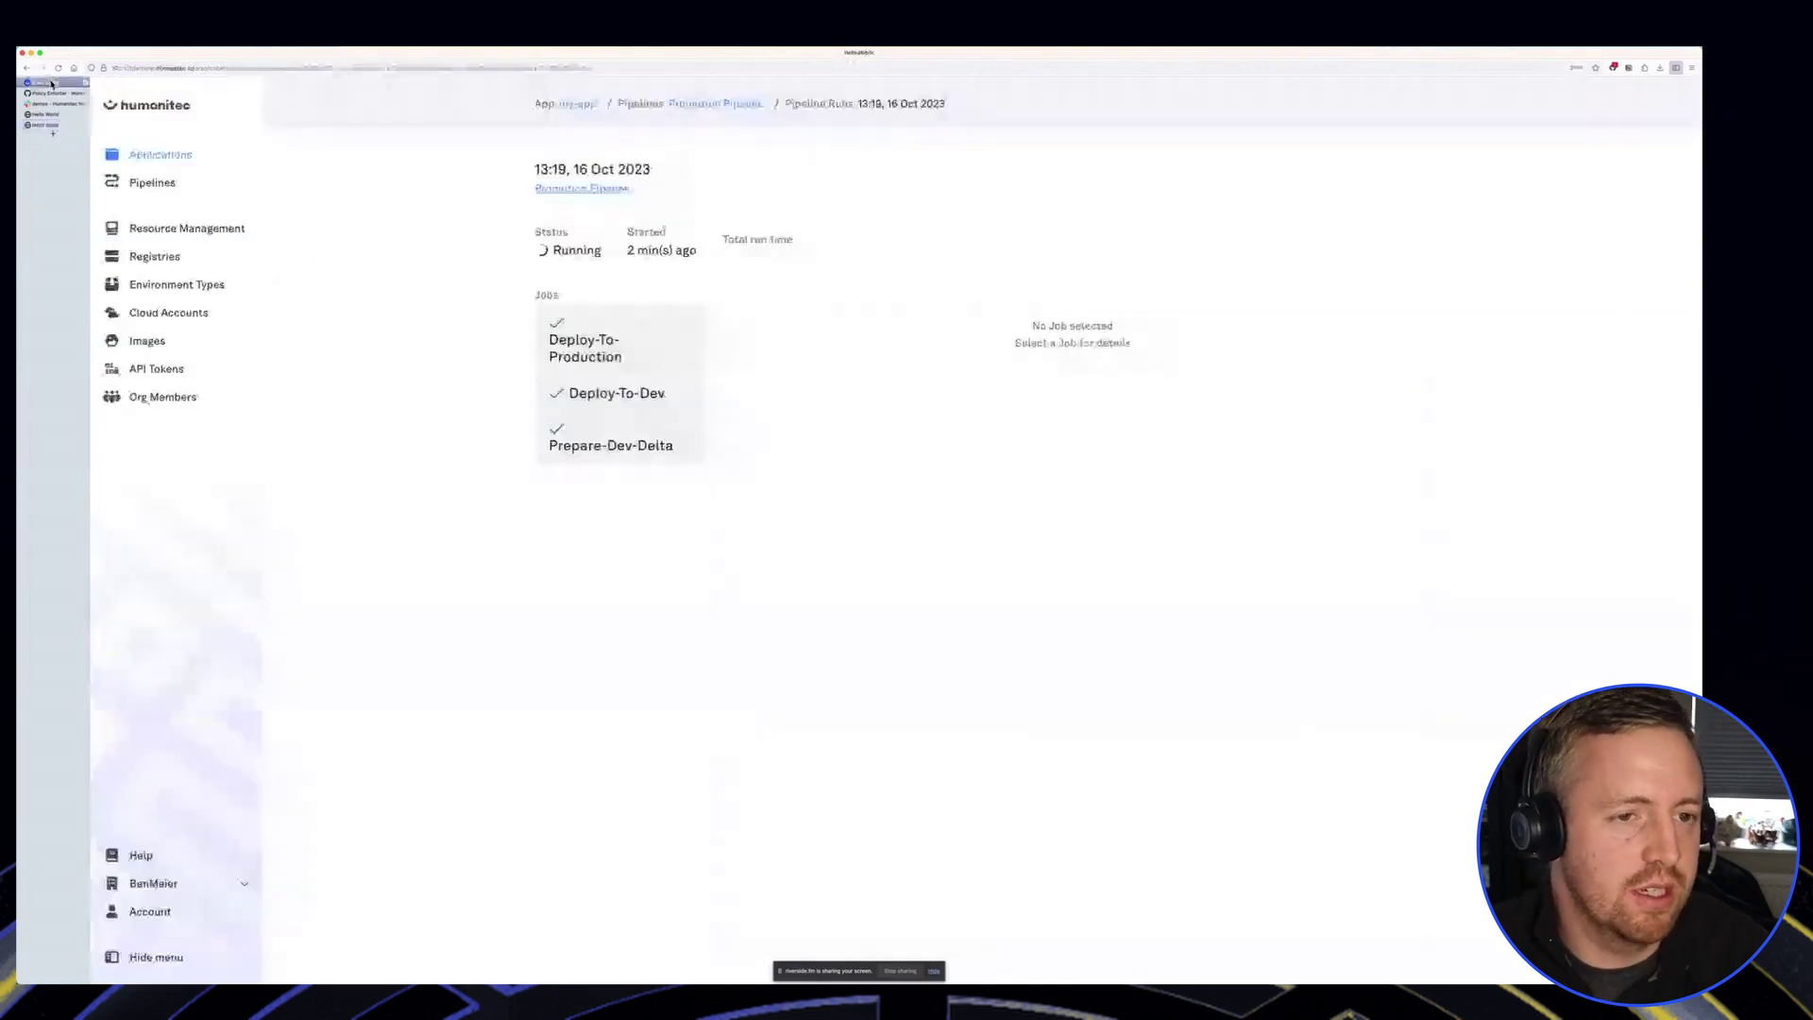
{"action": "left_click", "coordinate": [579, 104]}
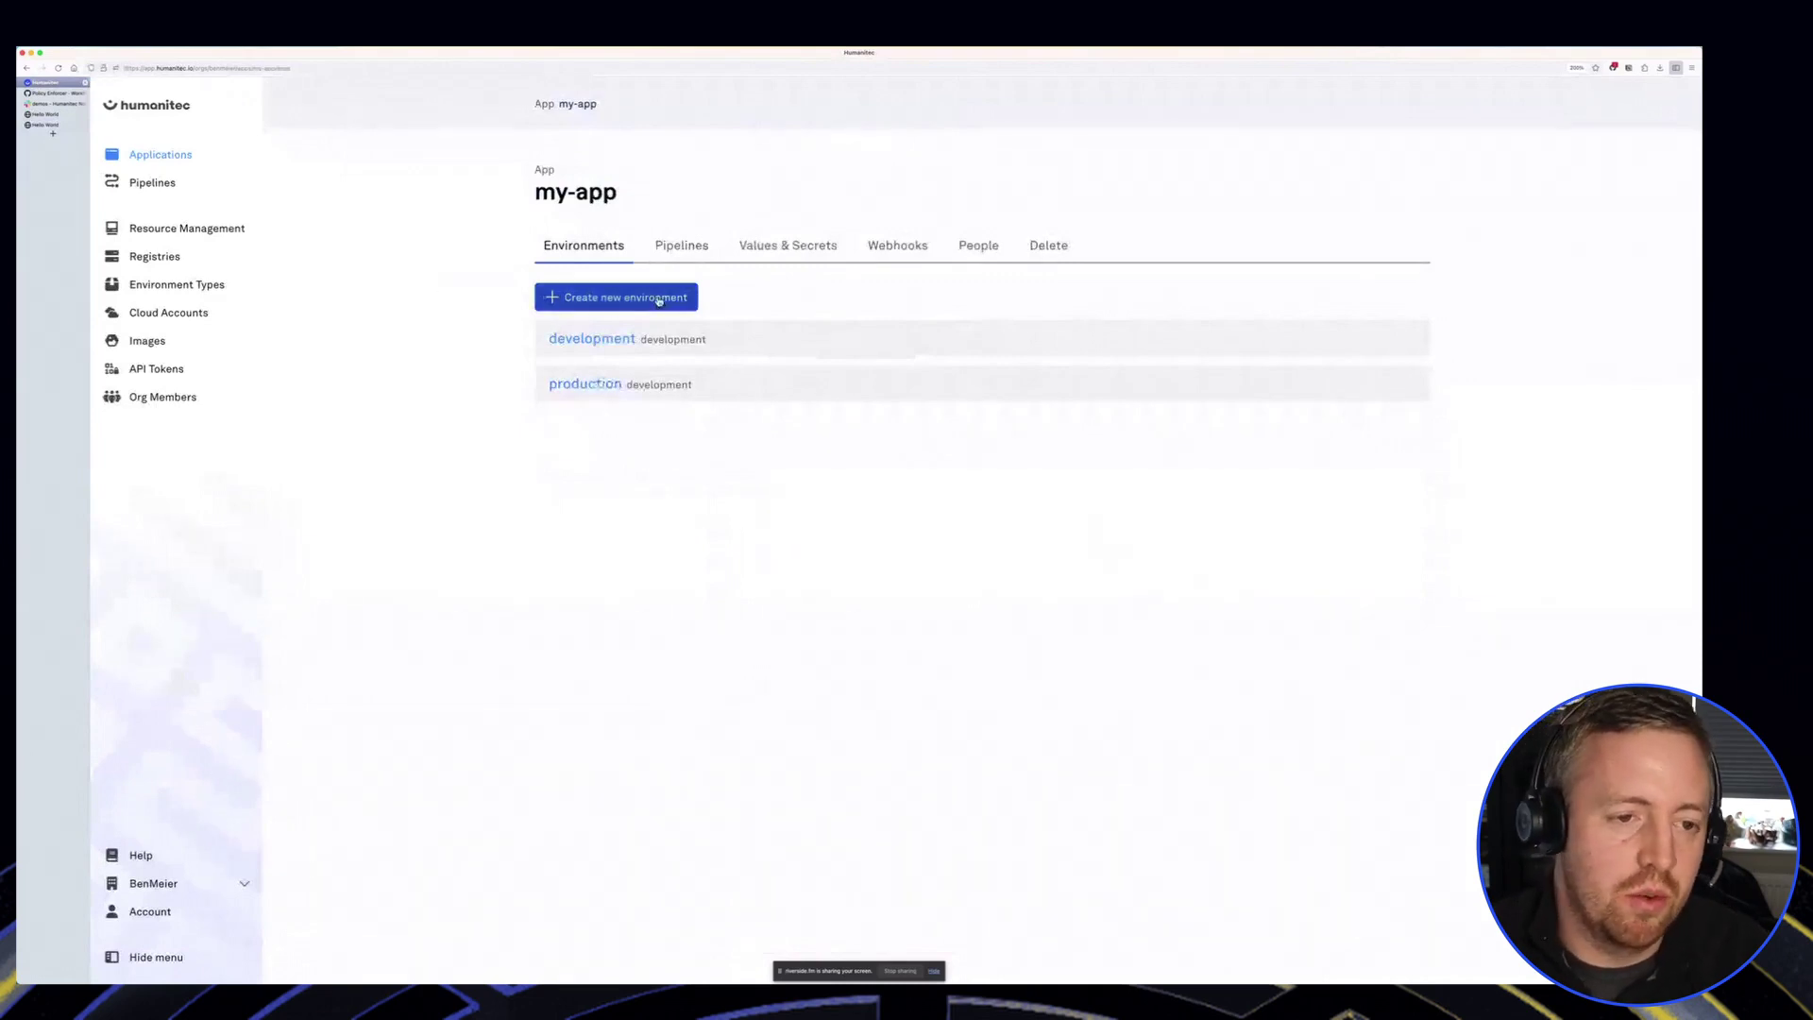
Step: In production, prepare a redeploy of the previous deploy, reverting web-server from webapp:v2 to webapp:v1
{"action": "left_click", "coordinate": [212, 185]}
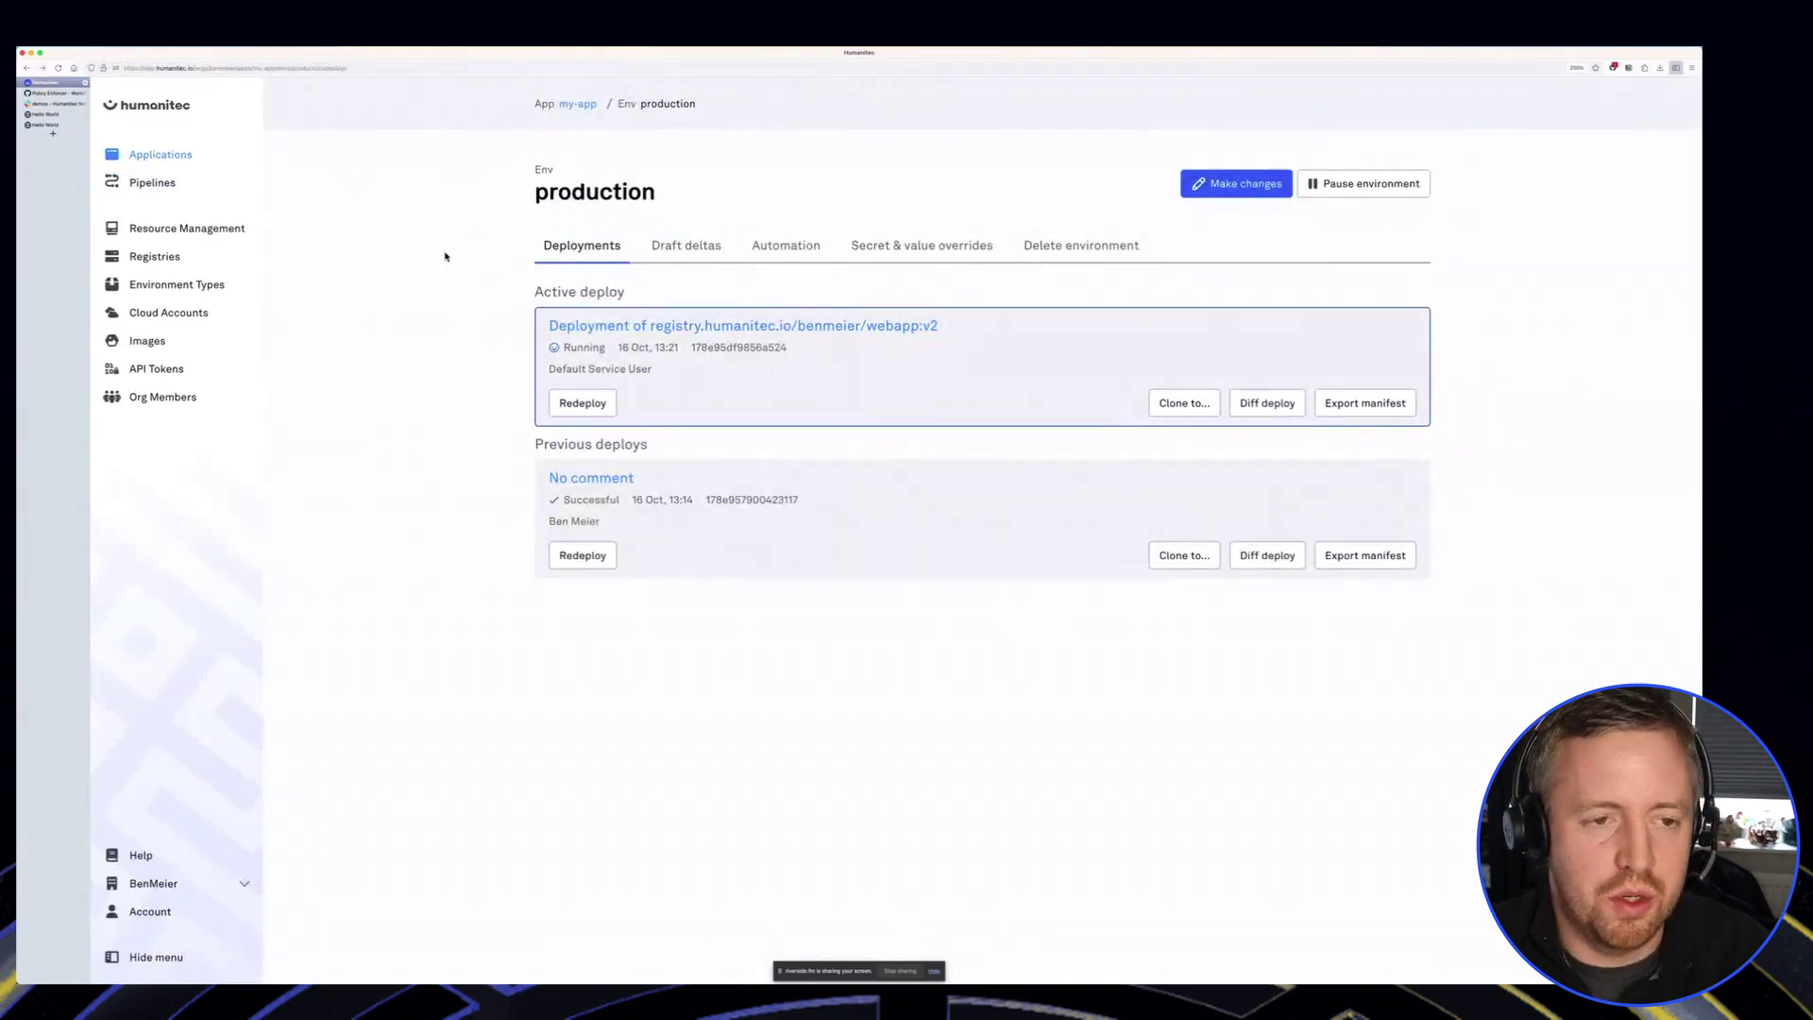
{"action": "left_click", "coordinate": [580, 406]}
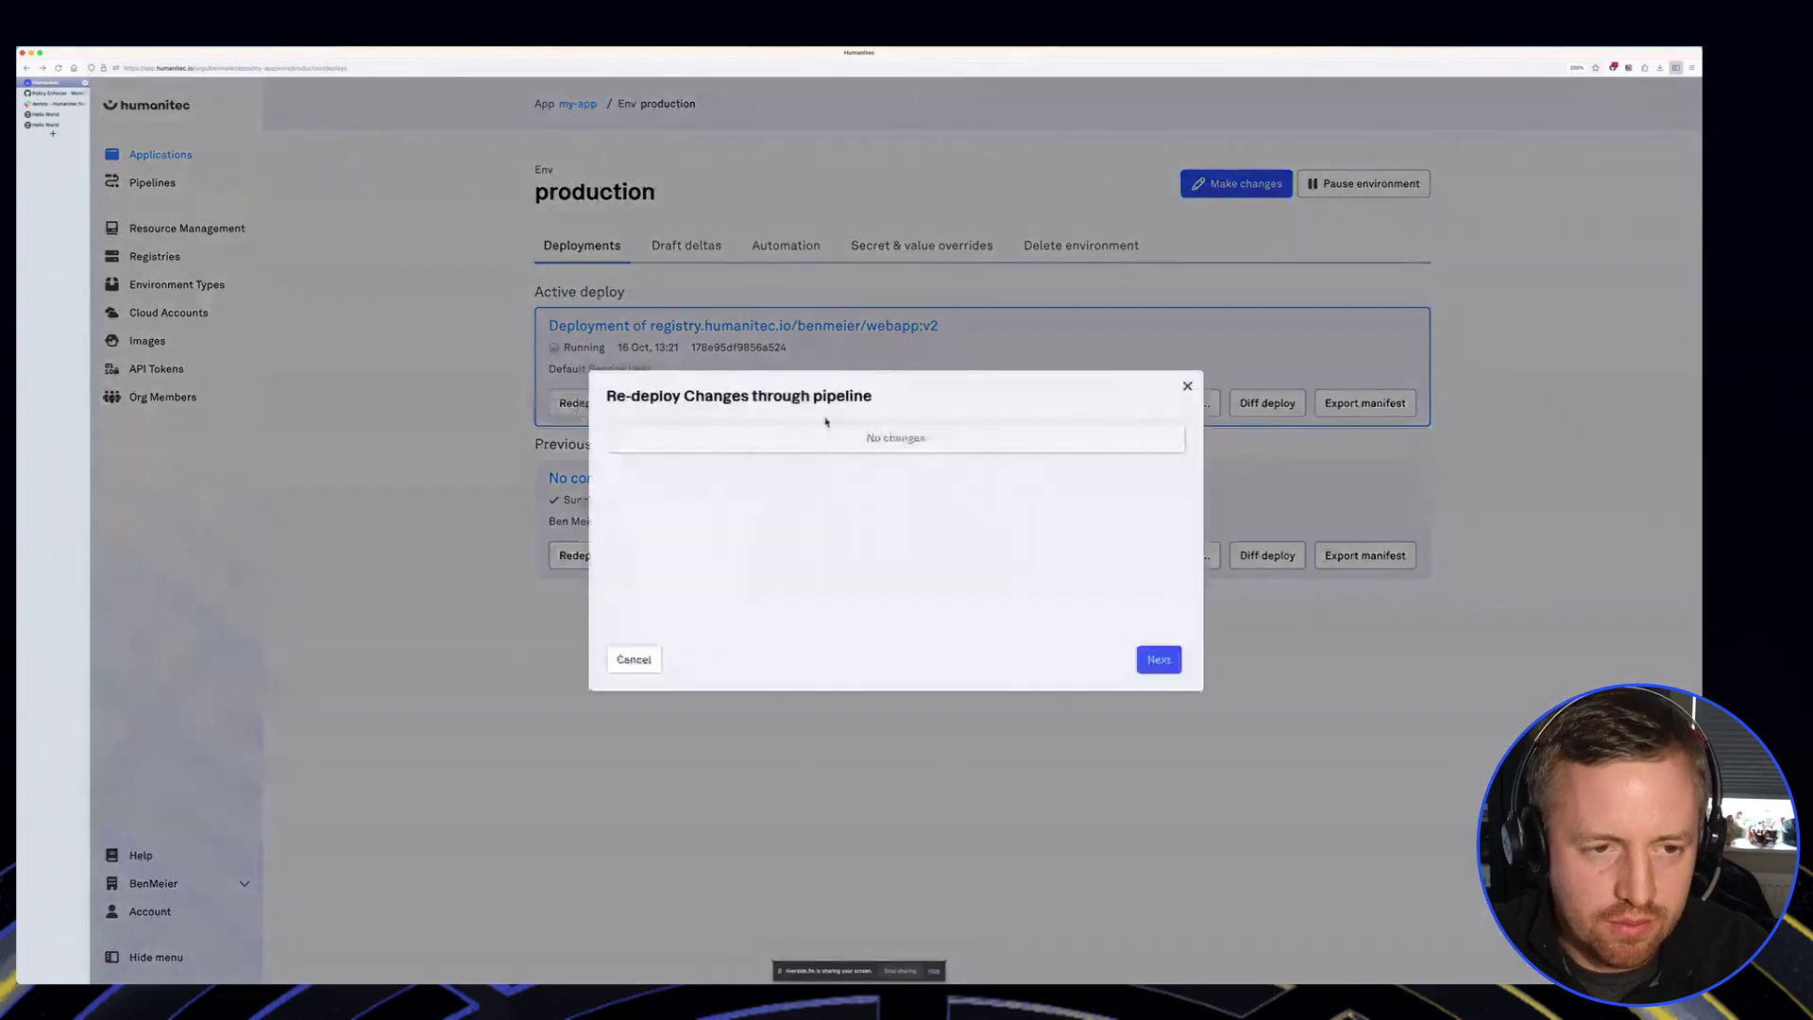
{"action": "left_click", "coordinate": [1186, 387]}
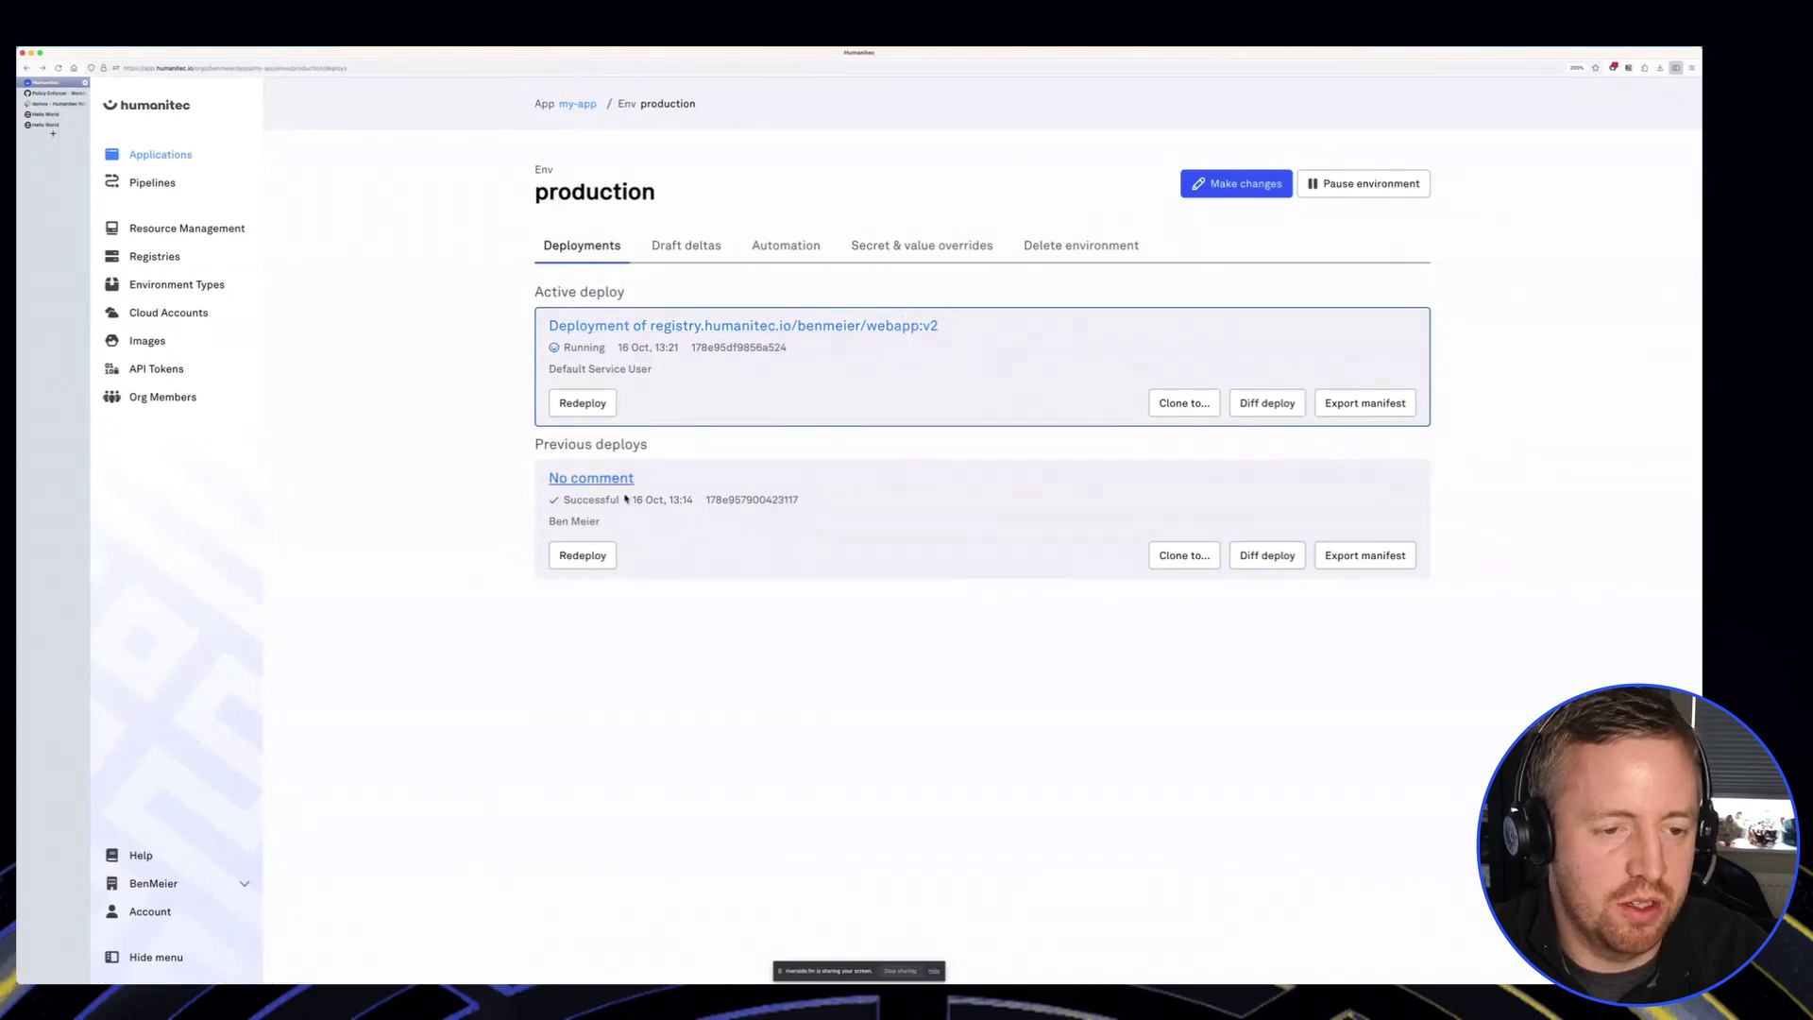
{"action": "left_click", "coordinate": [571, 559]}
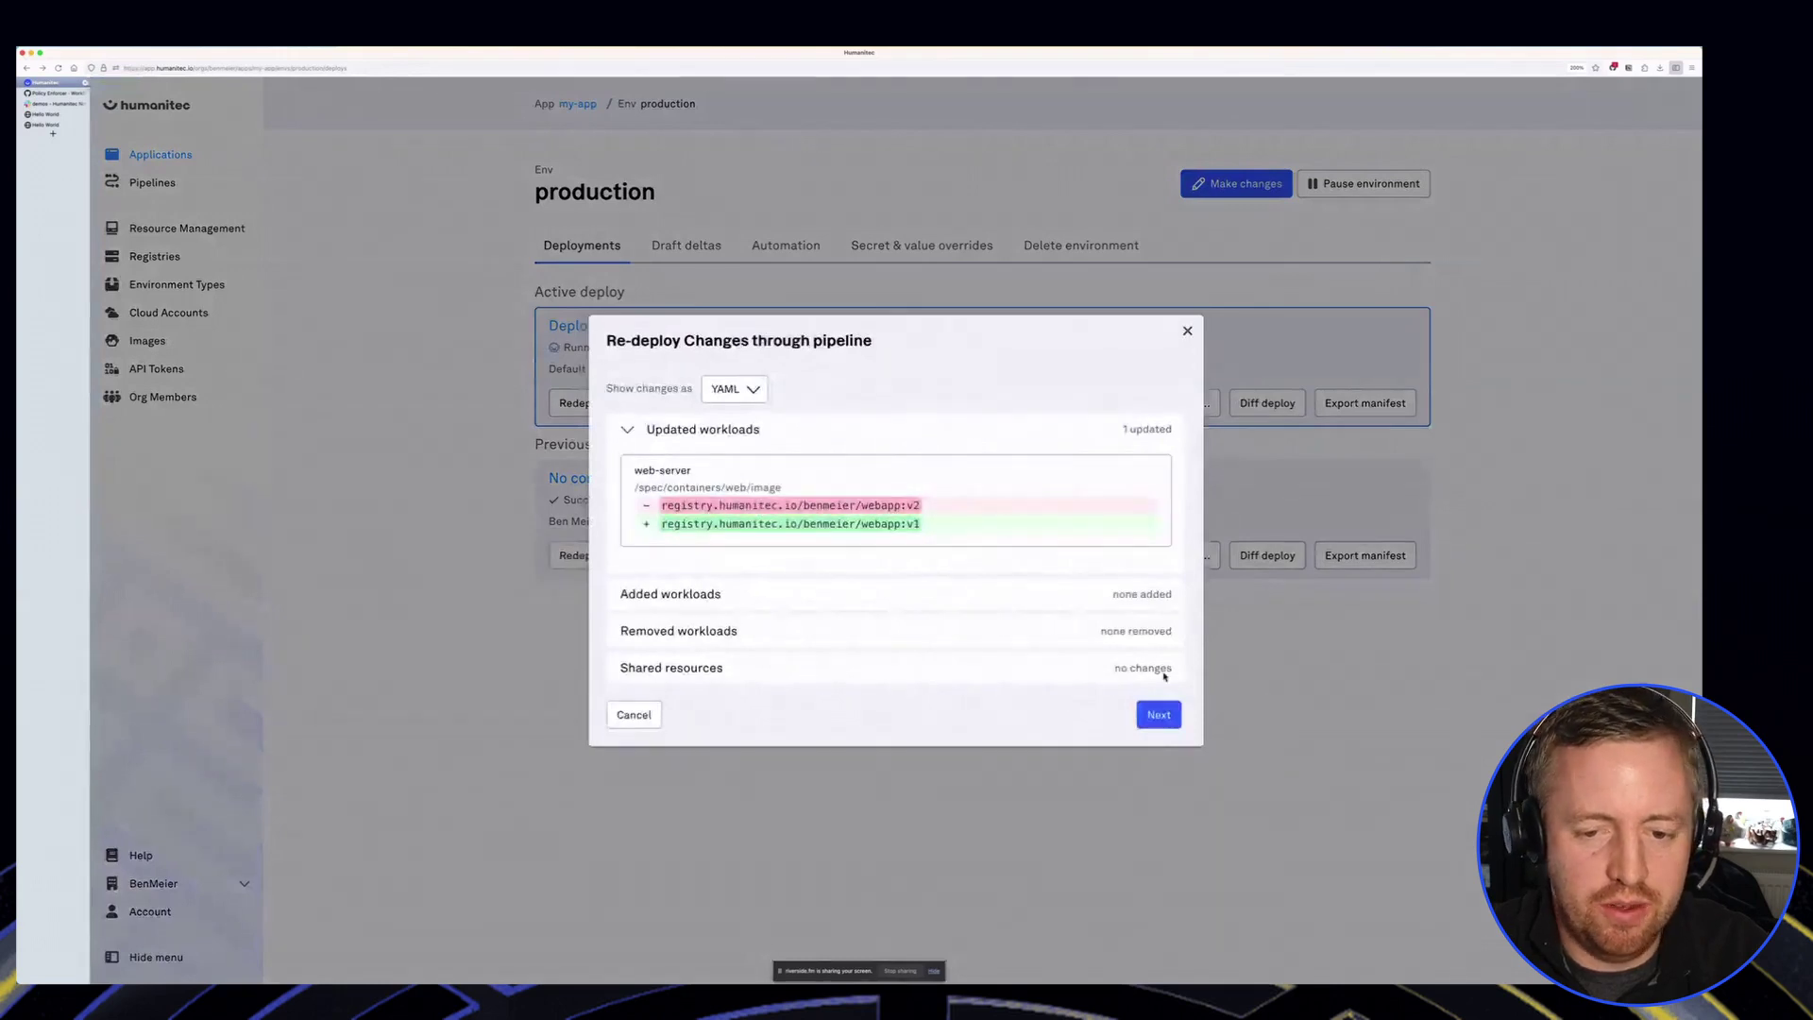
{"action": "left_click", "coordinate": [1159, 715]}
Step: Paste the Deploymentset ID into pipeline details and launch the Re-Deploy Pipeline against production
{"action": "left_click", "coordinate": [753, 450]}
{"action": "type", "text": "IGyWf59xaNUAEUsl0Q8_JdsPEPZiT6JNO0sMPKR2vqY"}
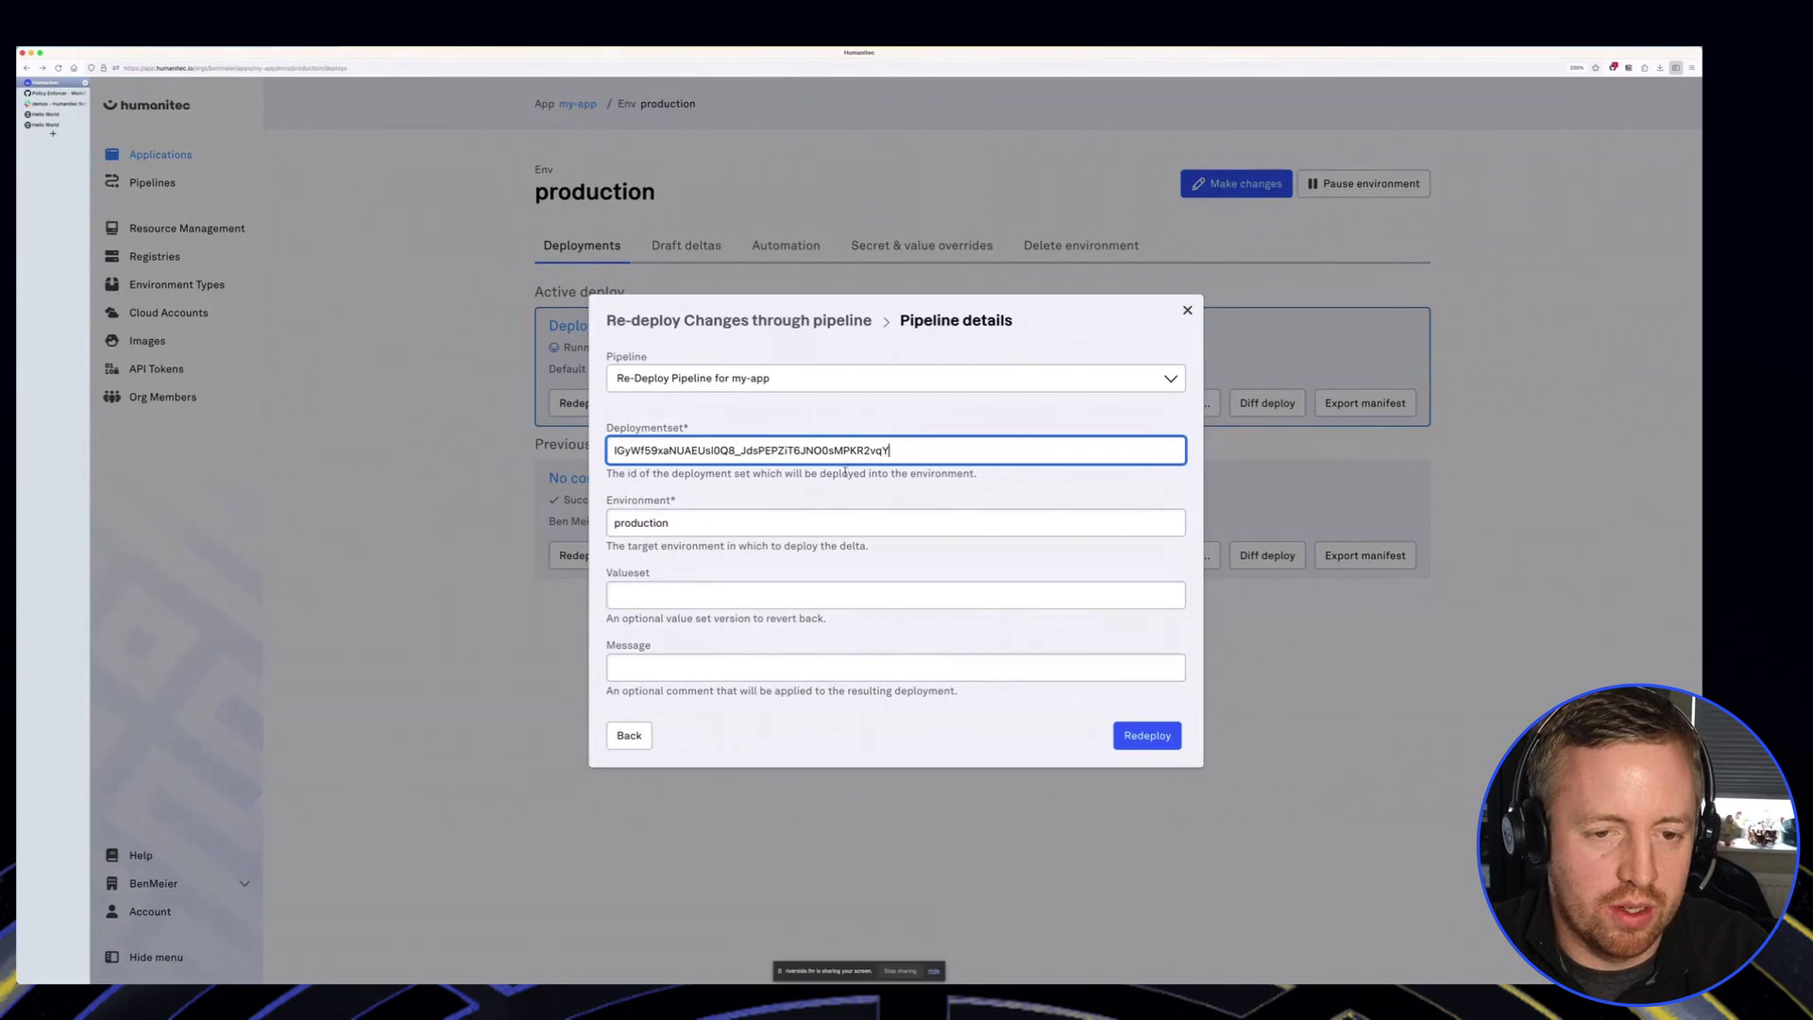
{"action": "left_click_drag", "start_coordinate": [931, 453], "coordinate": [609, 431]}
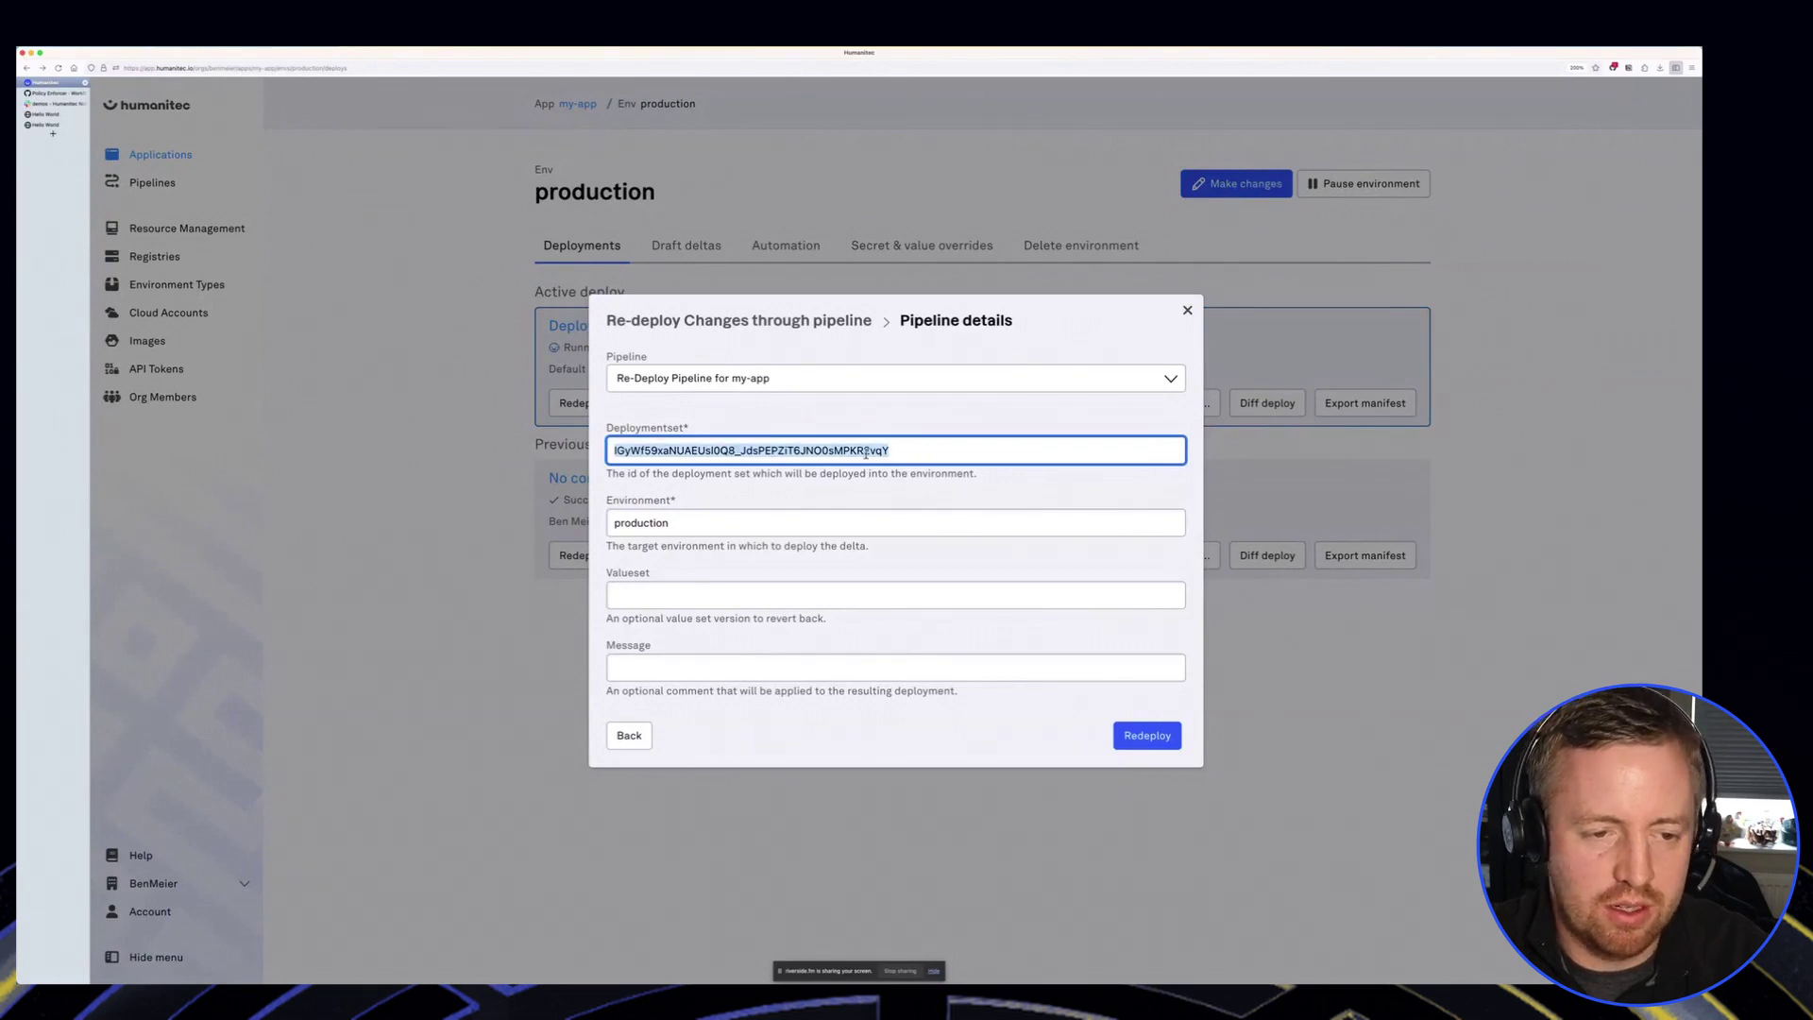
{"action": "left_click", "coordinate": [1146, 736]}
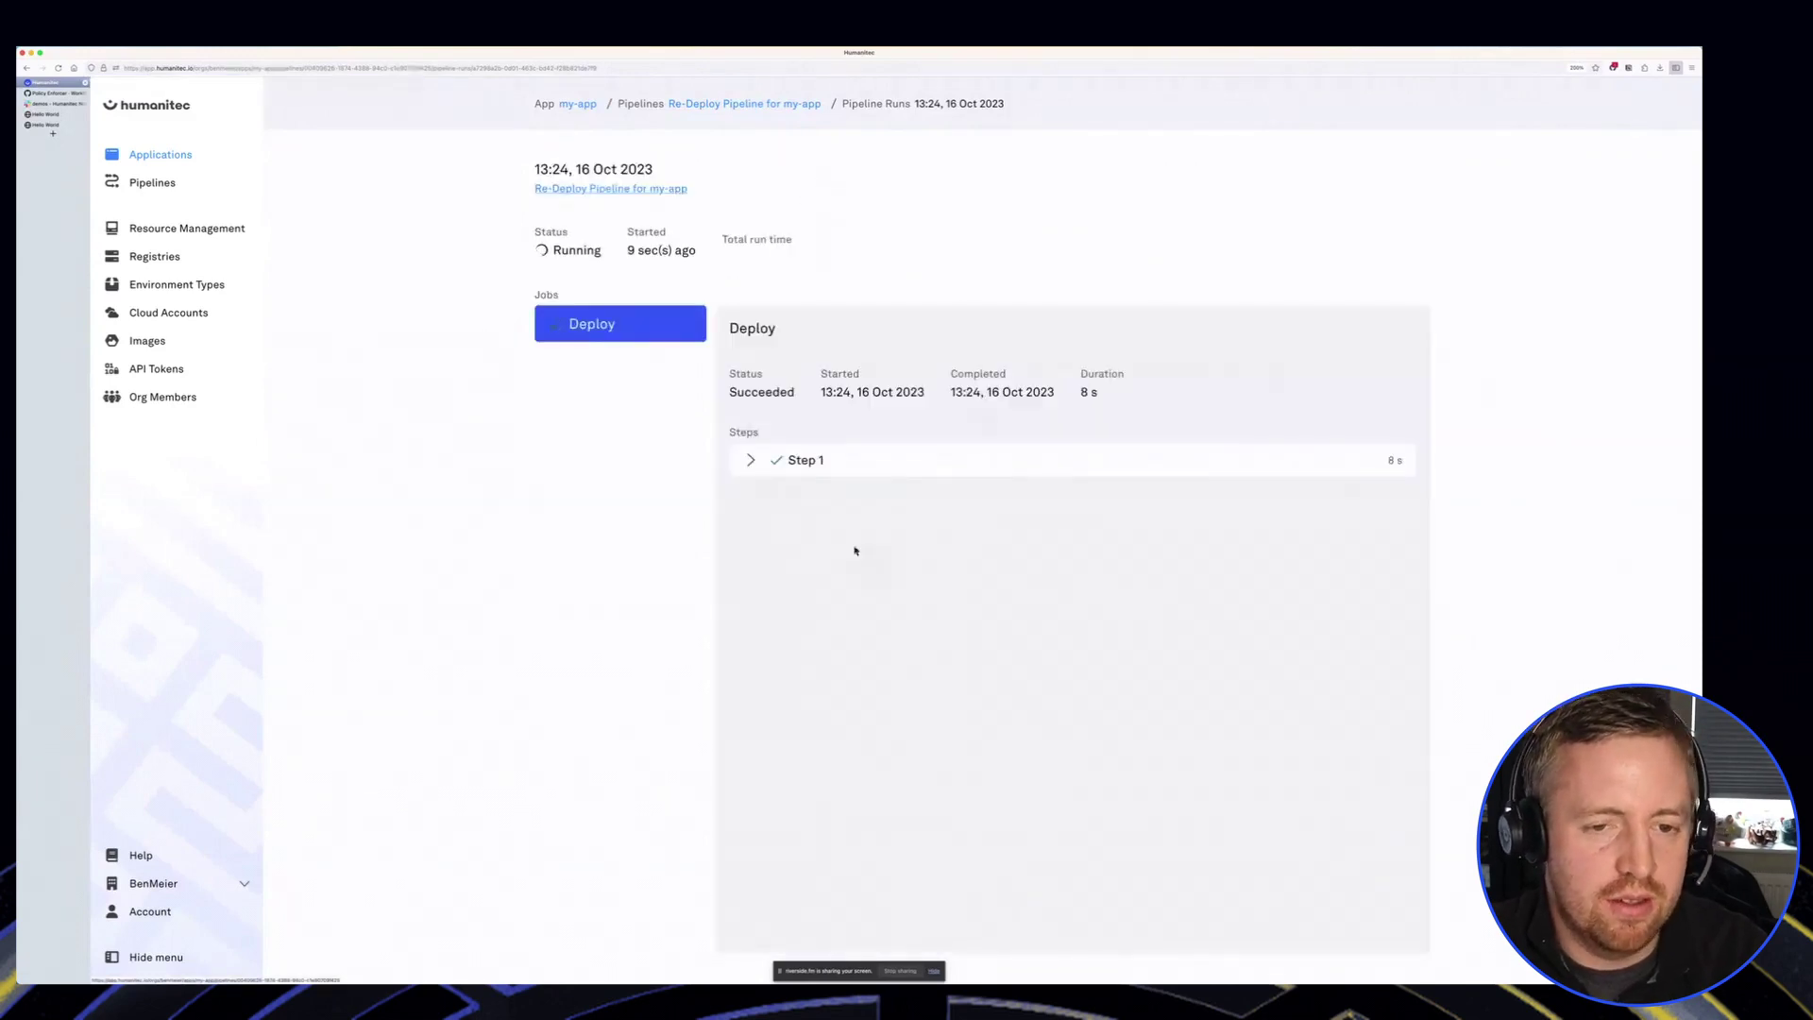
Step: Compare the 'Hello World!' and 'Hello Ben.' app pages, then view GitHub's Policy Enforcer workflow runs
{"action": "left_click", "coordinate": [62, 125]}
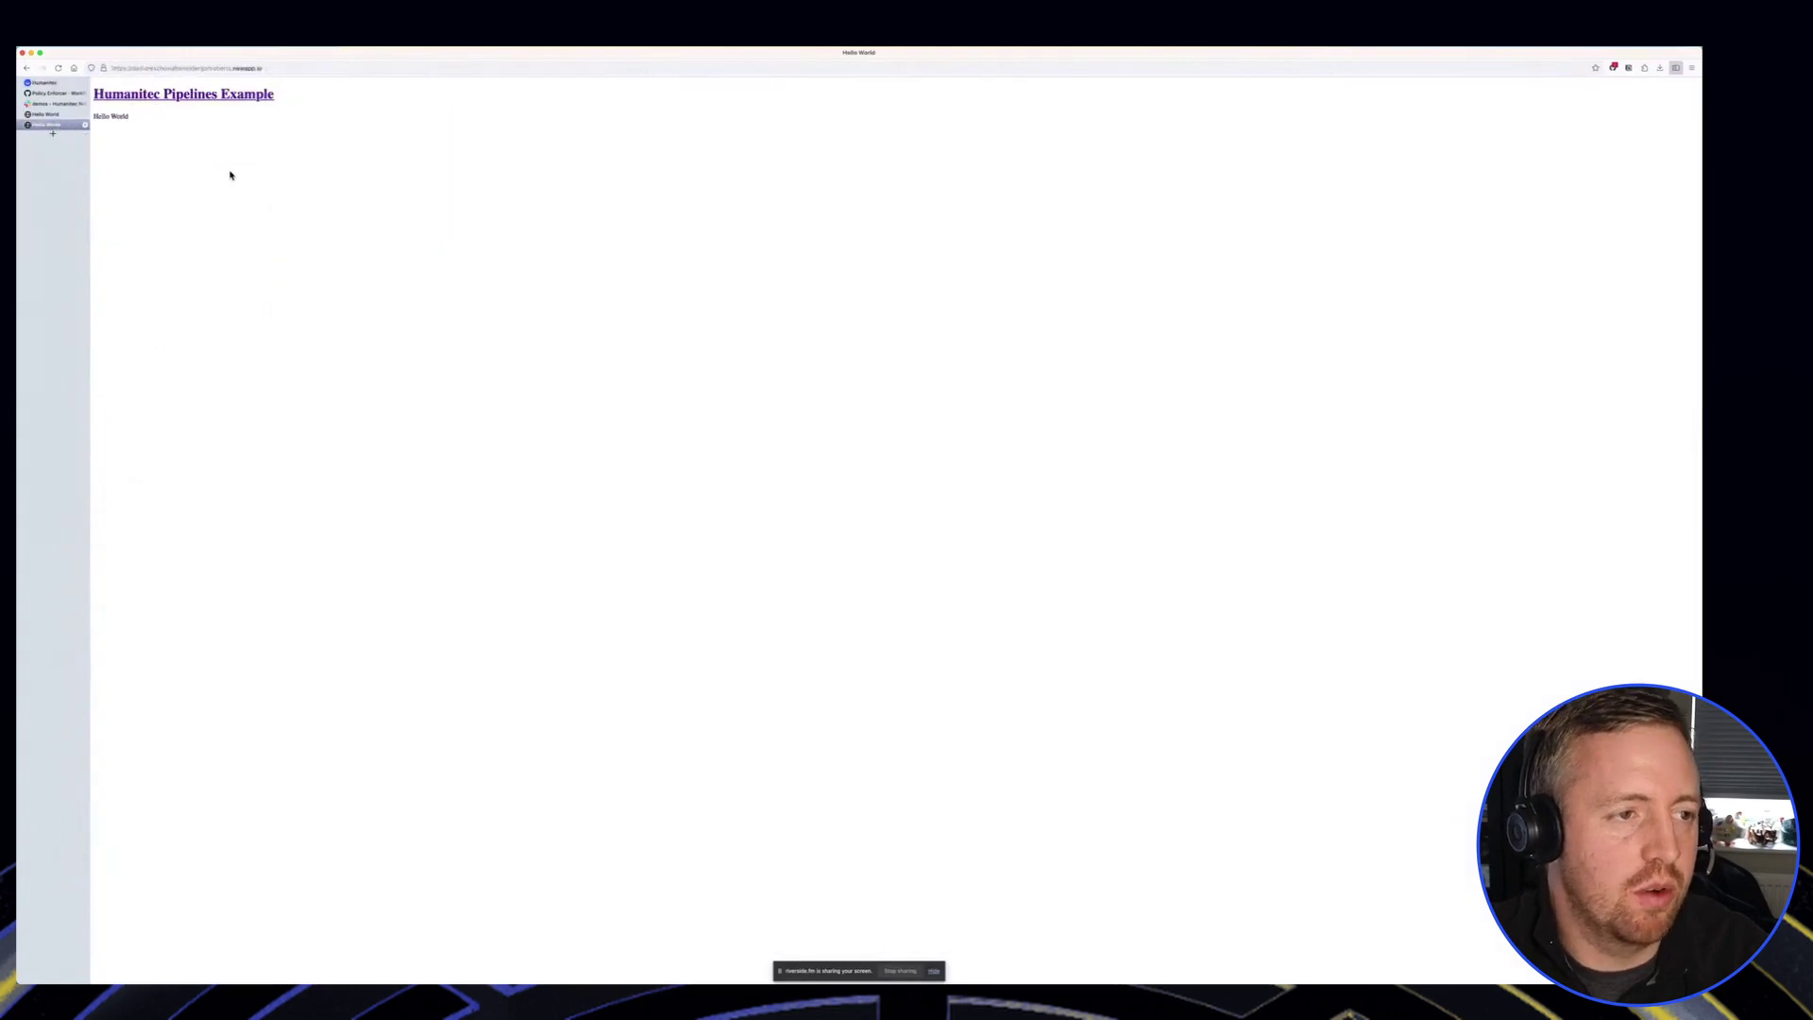
{"action": "left_click", "coordinate": [46, 117]}
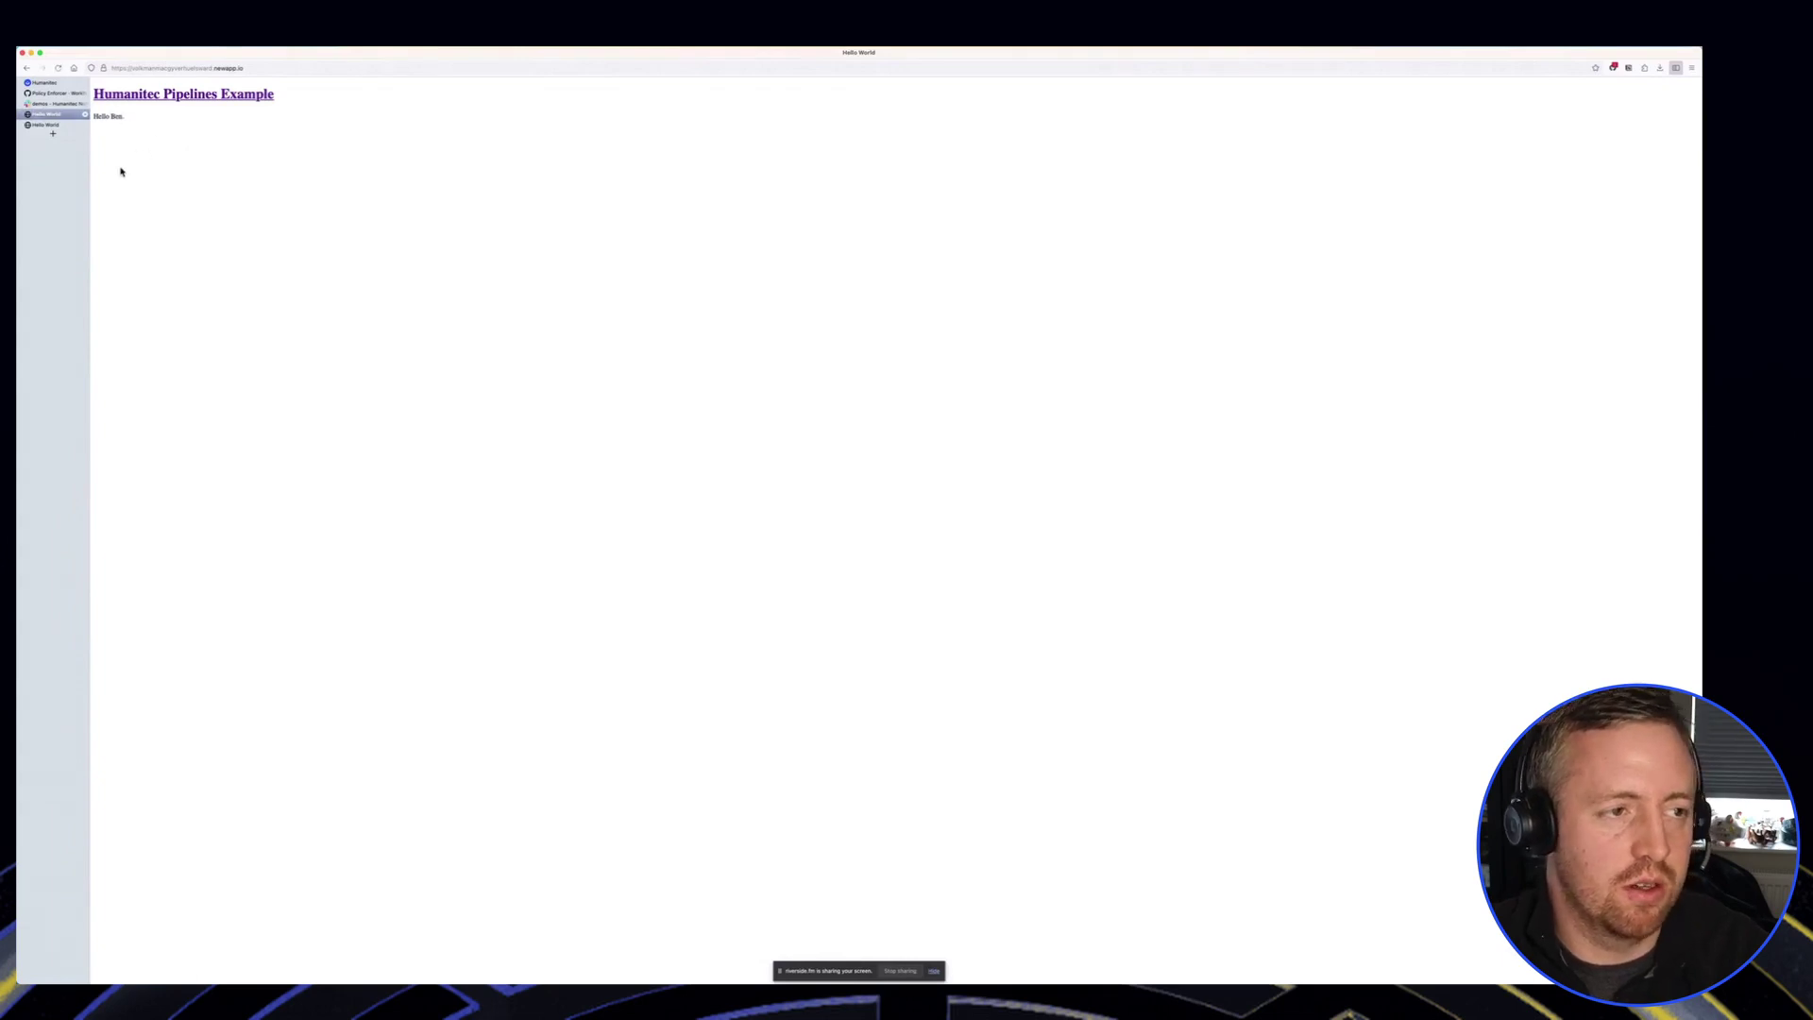
{"action": "left_click", "coordinate": [64, 125]}
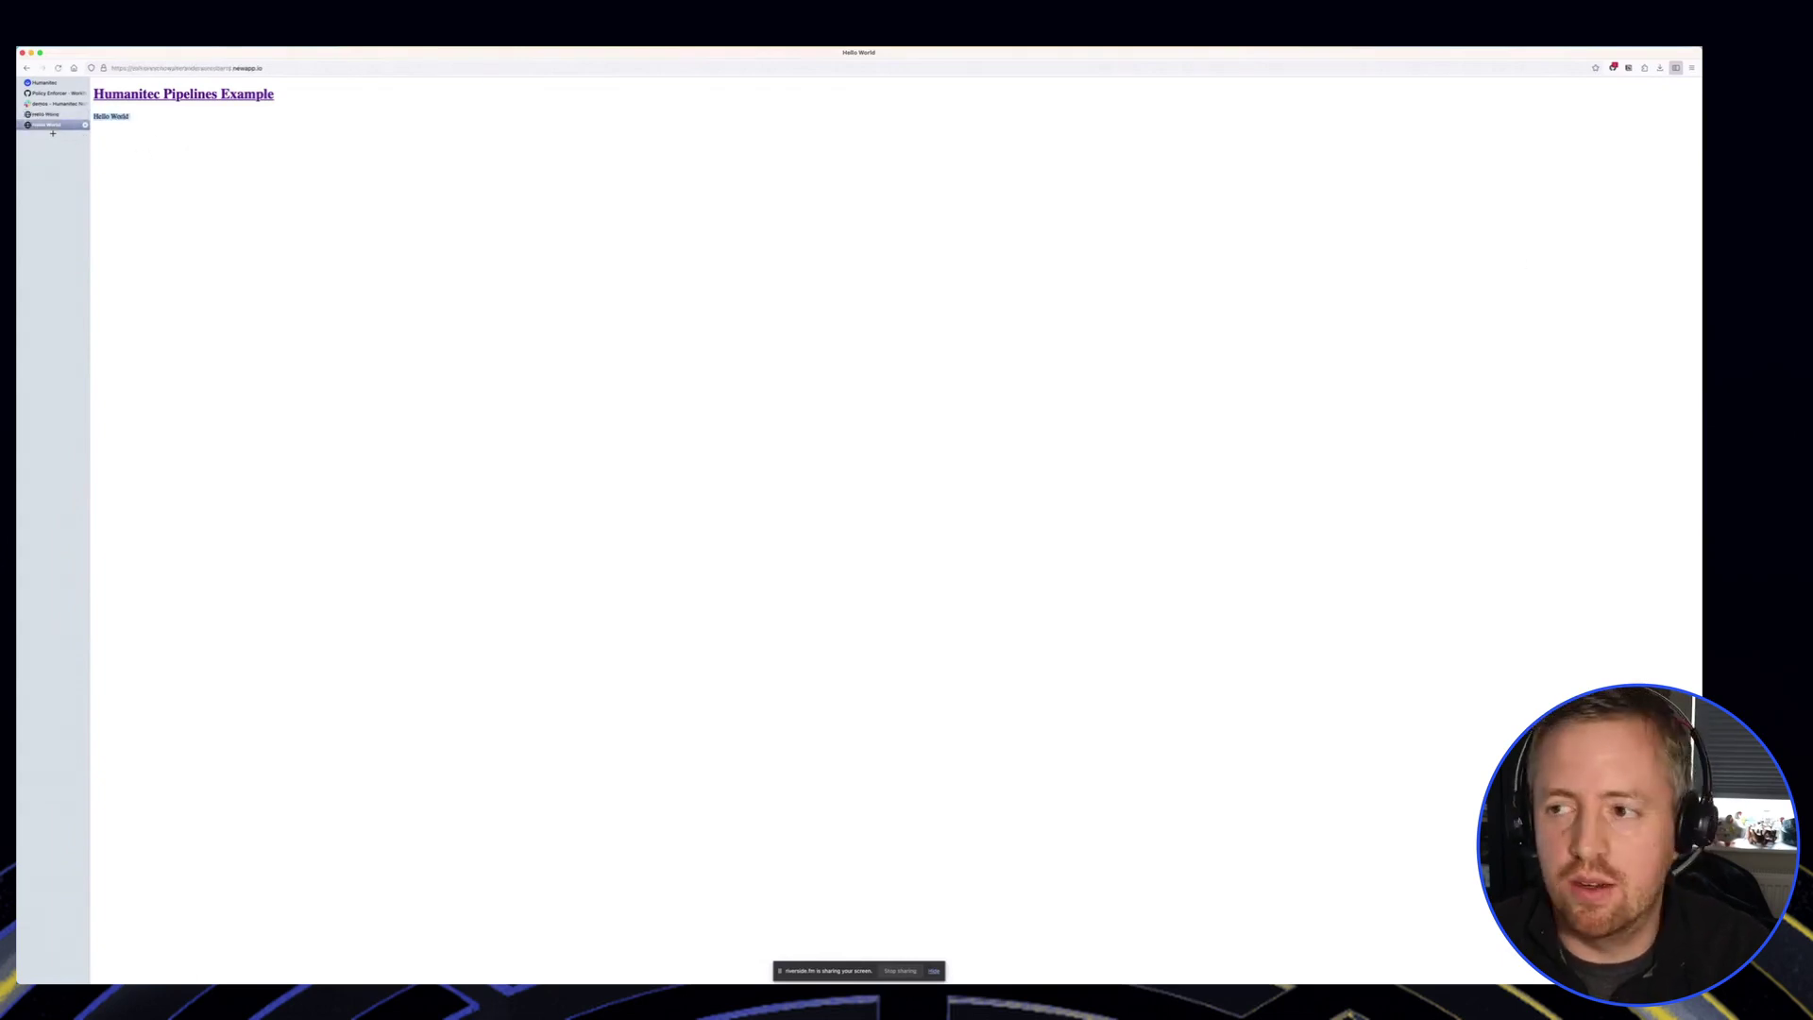
{"action": "key", "text": "super+Tab"}
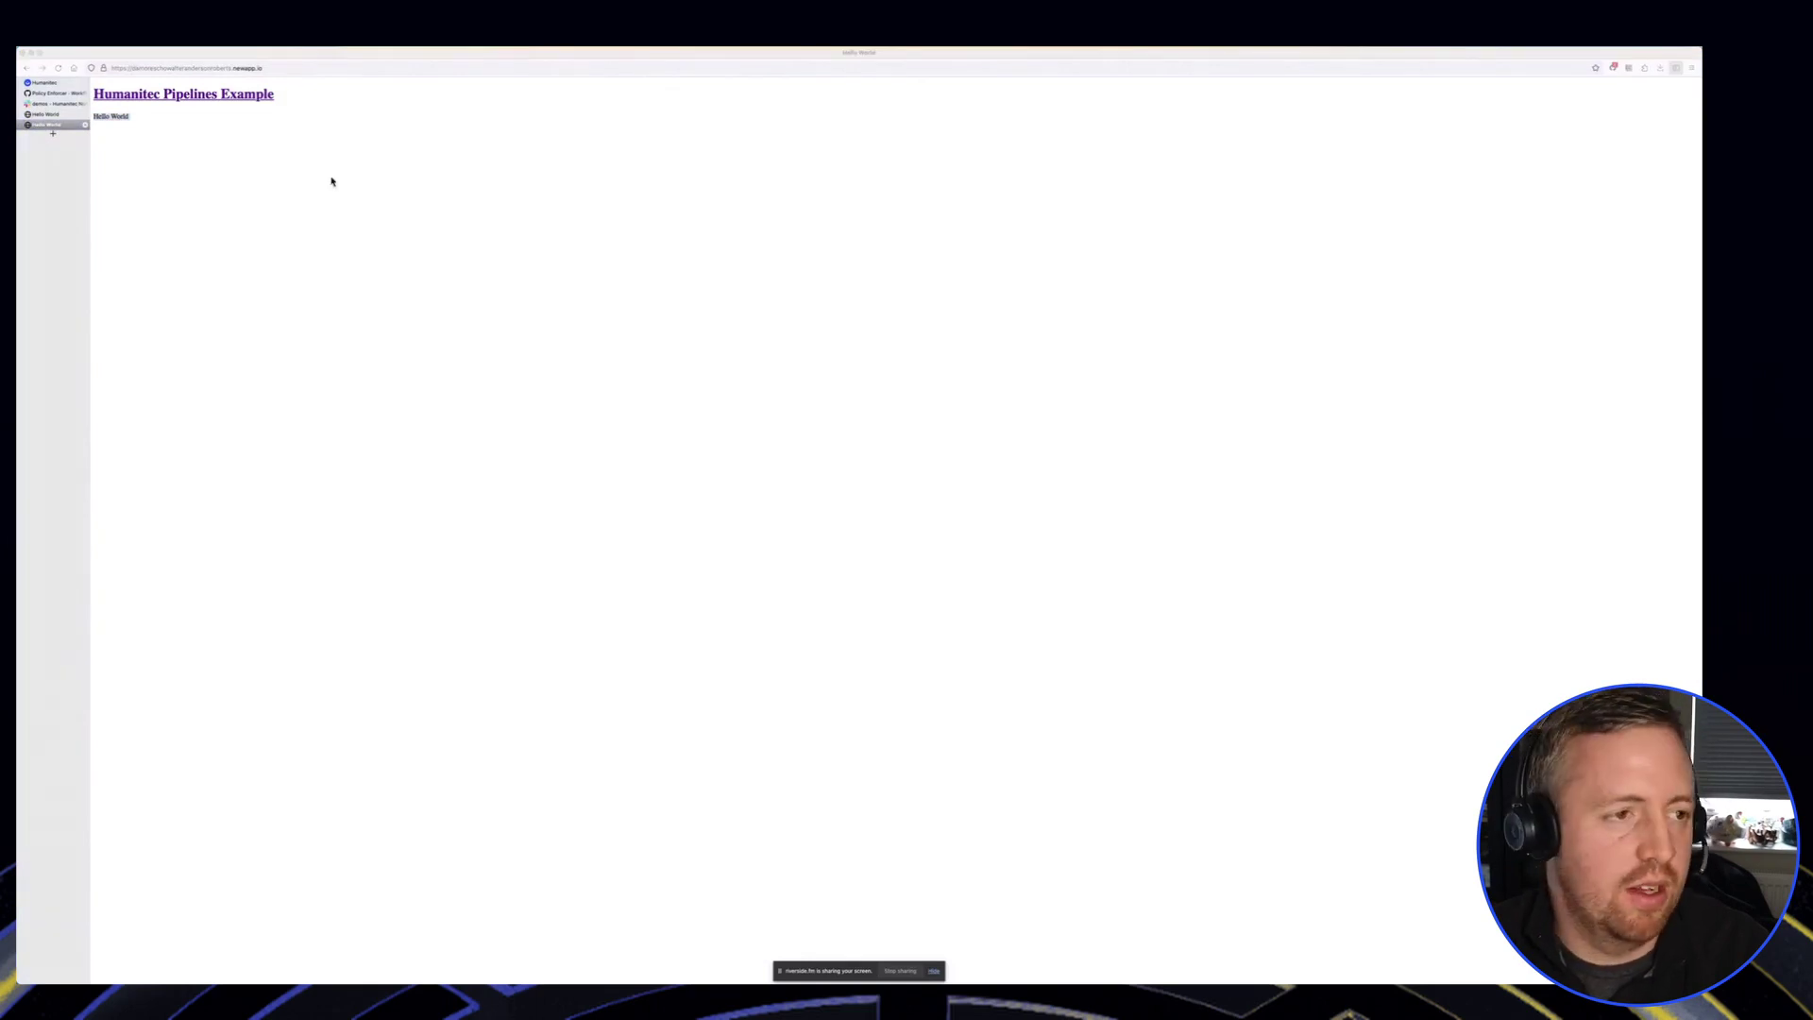
{"action": "left_click", "coordinate": [565, 480]}
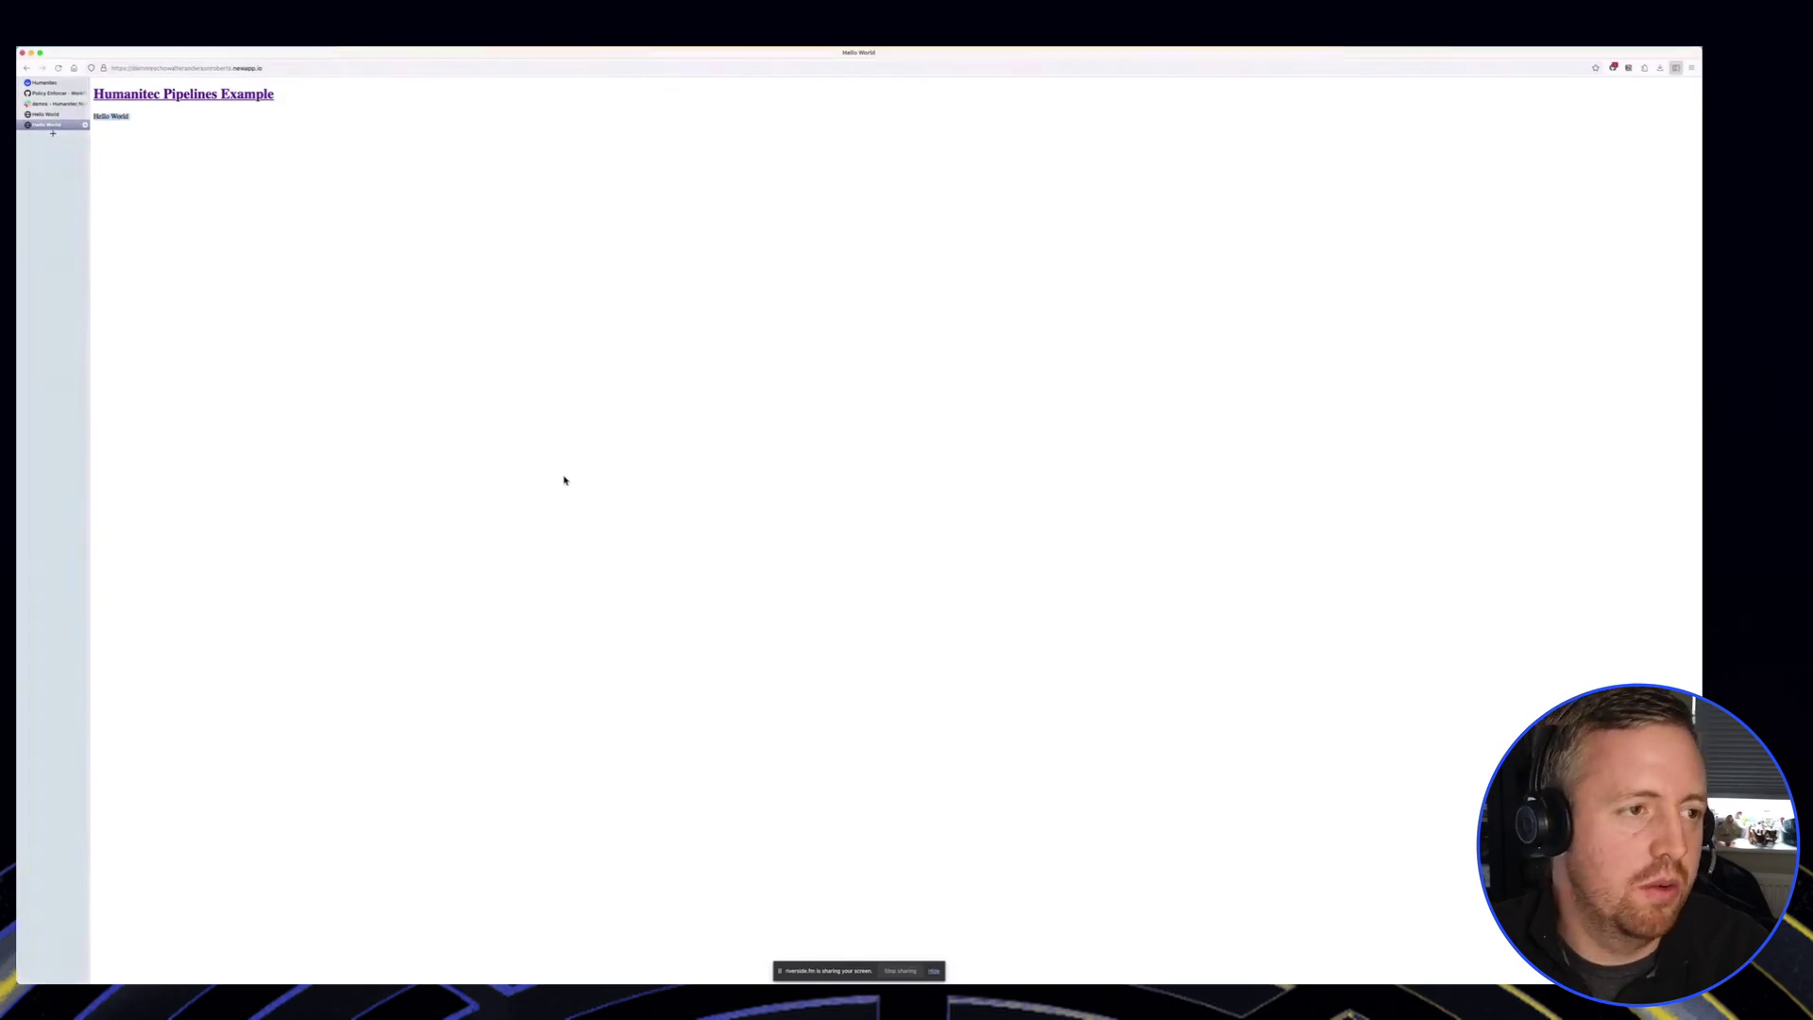
{"action": "left_click", "coordinate": [43, 114]}
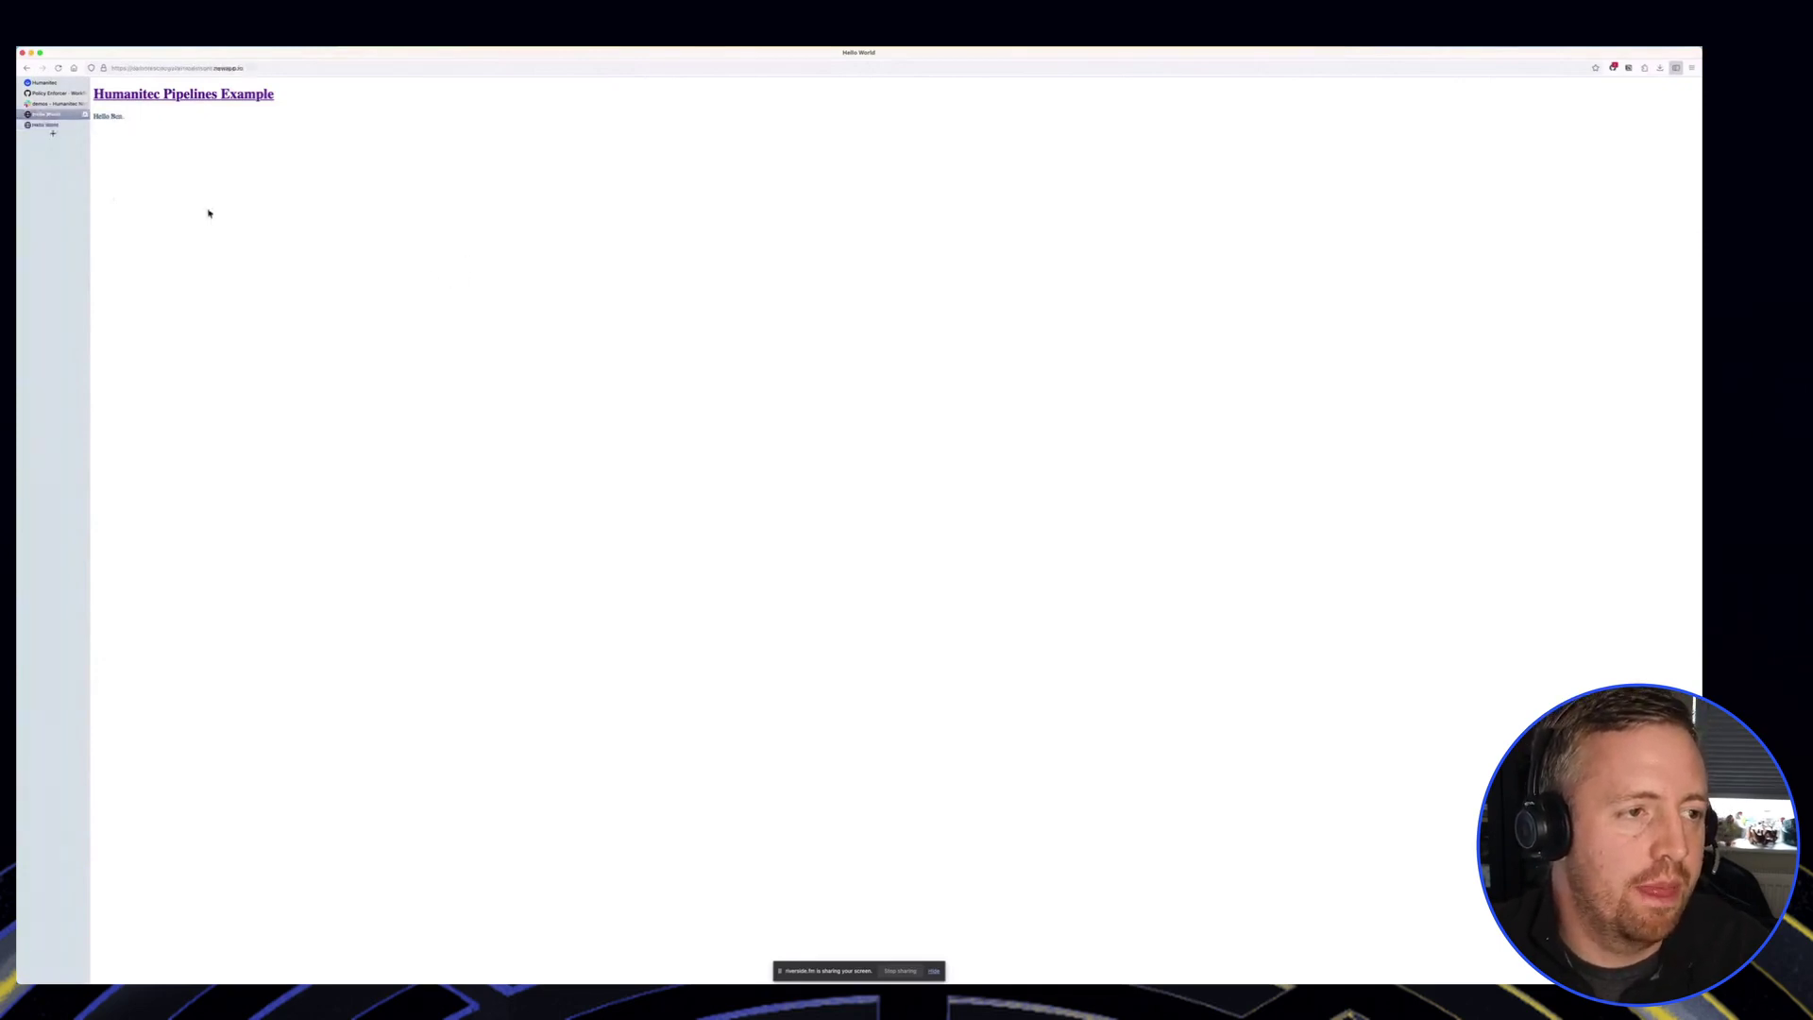
{"action": "left_click", "coordinate": [50, 94]}
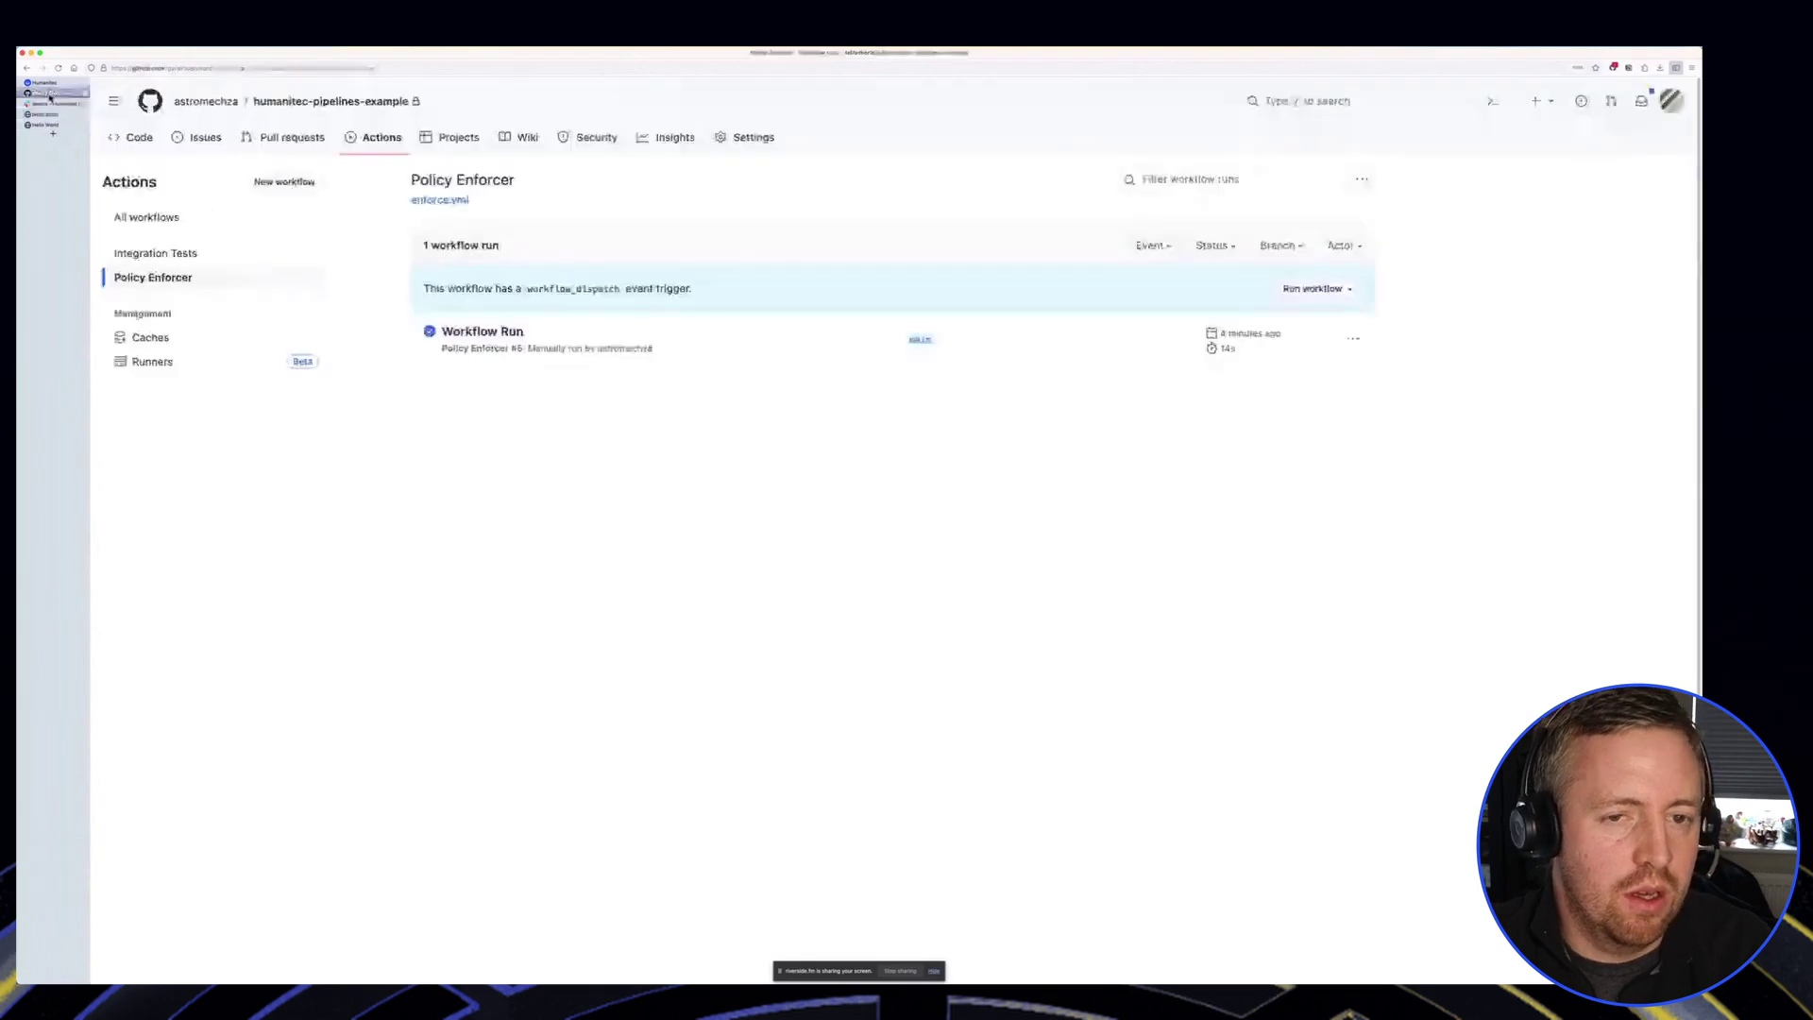
Step: Review the Policy Enforcer and Integration Tests runs on GitHub, then open Humanitec's Pipelines list
{"action": "left_click", "coordinate": [44, 83]}
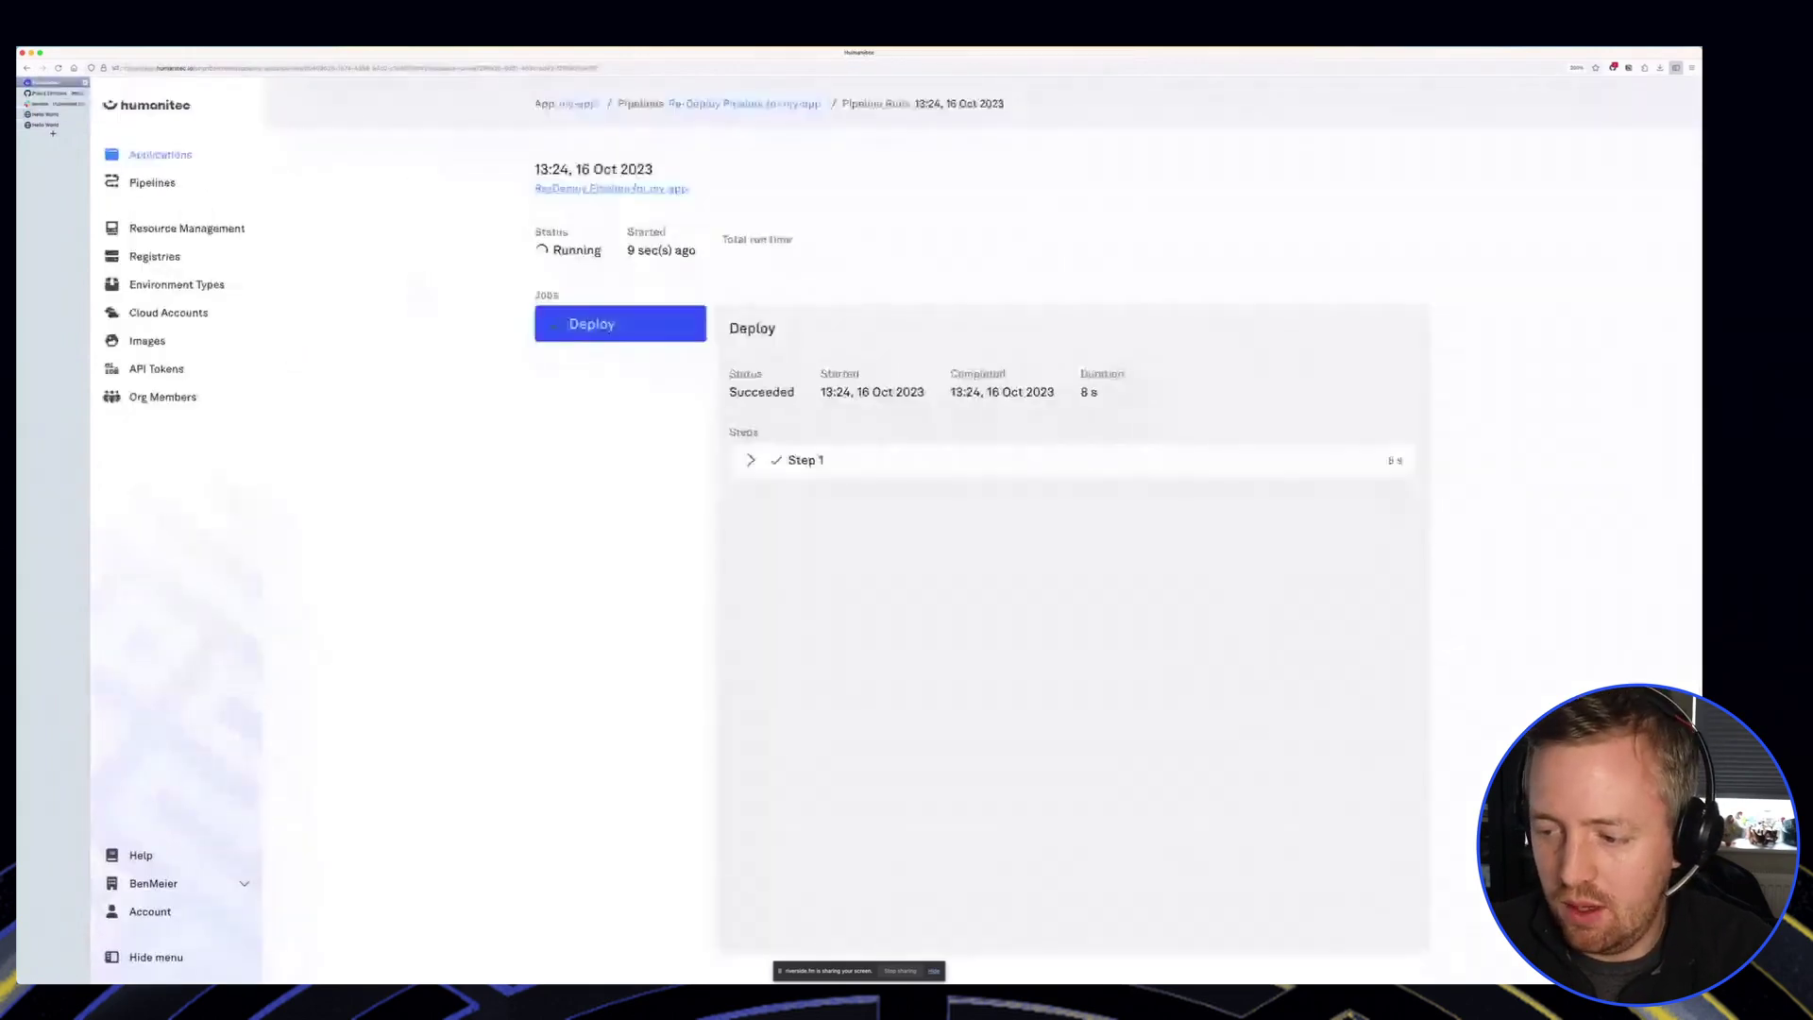
{"action": "key", "text": "super+Tab"}
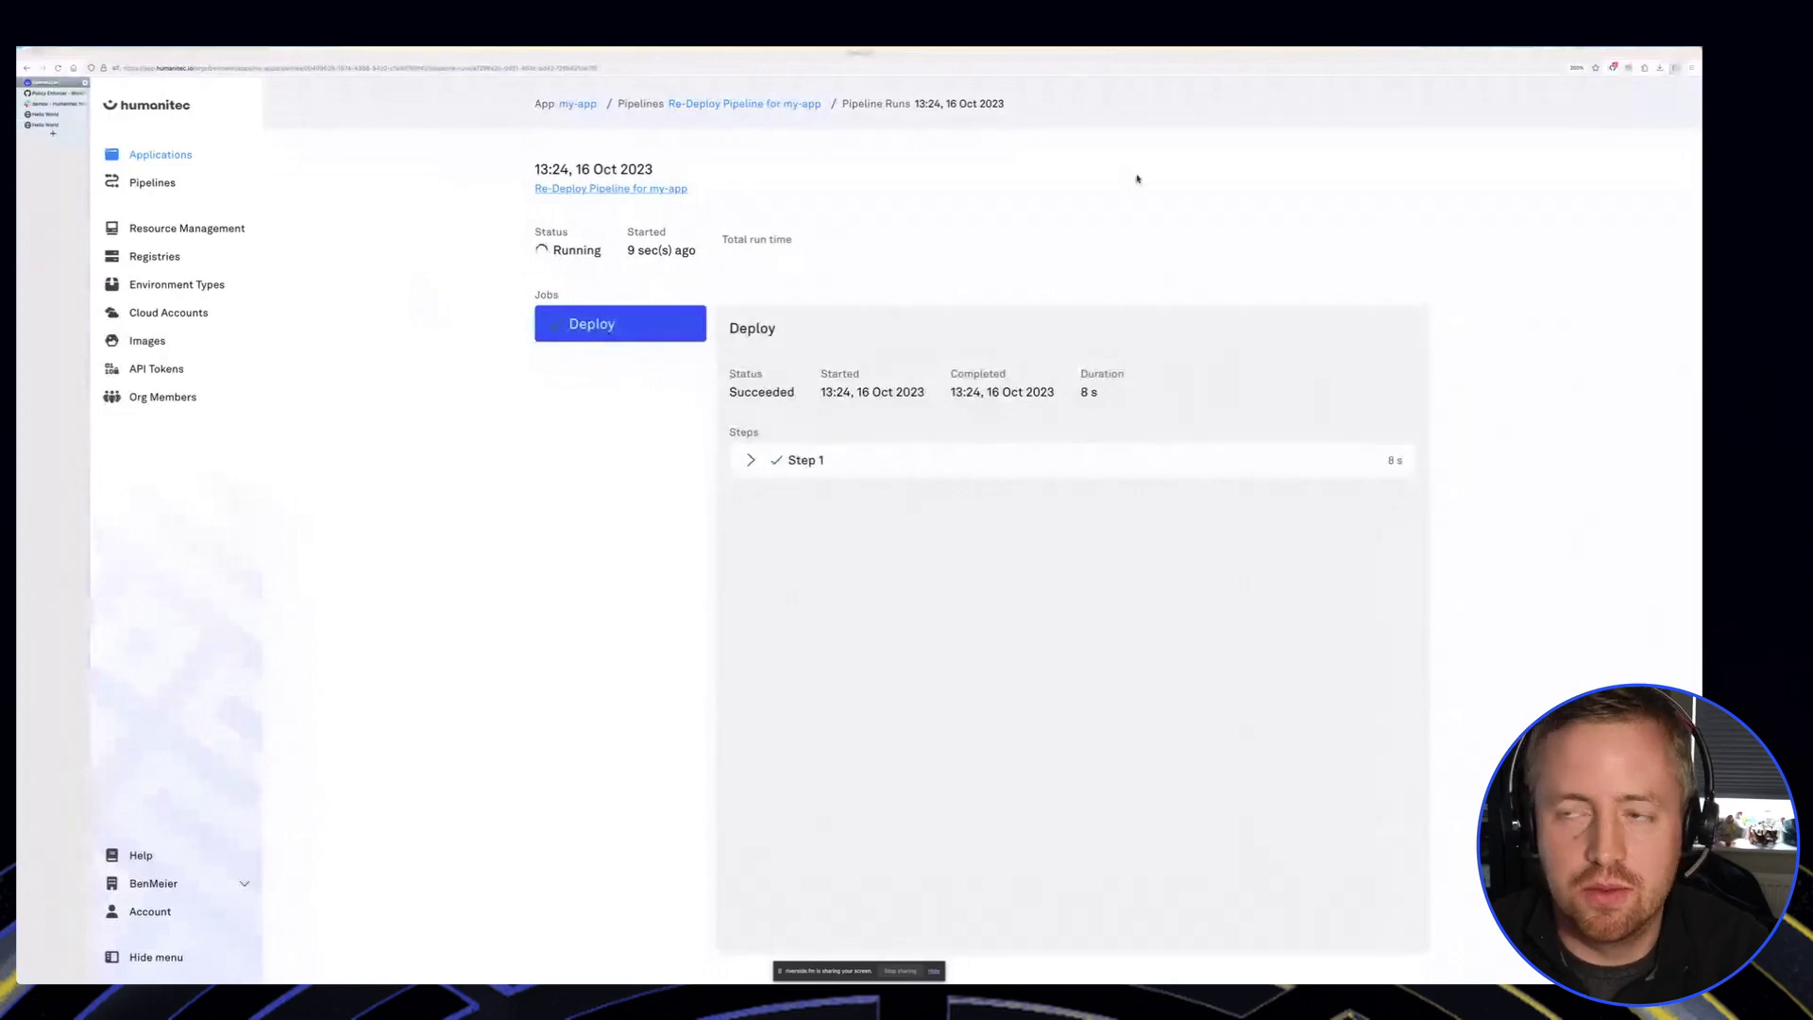
{"action": "left_click", "coordinate": [1137, 174]}
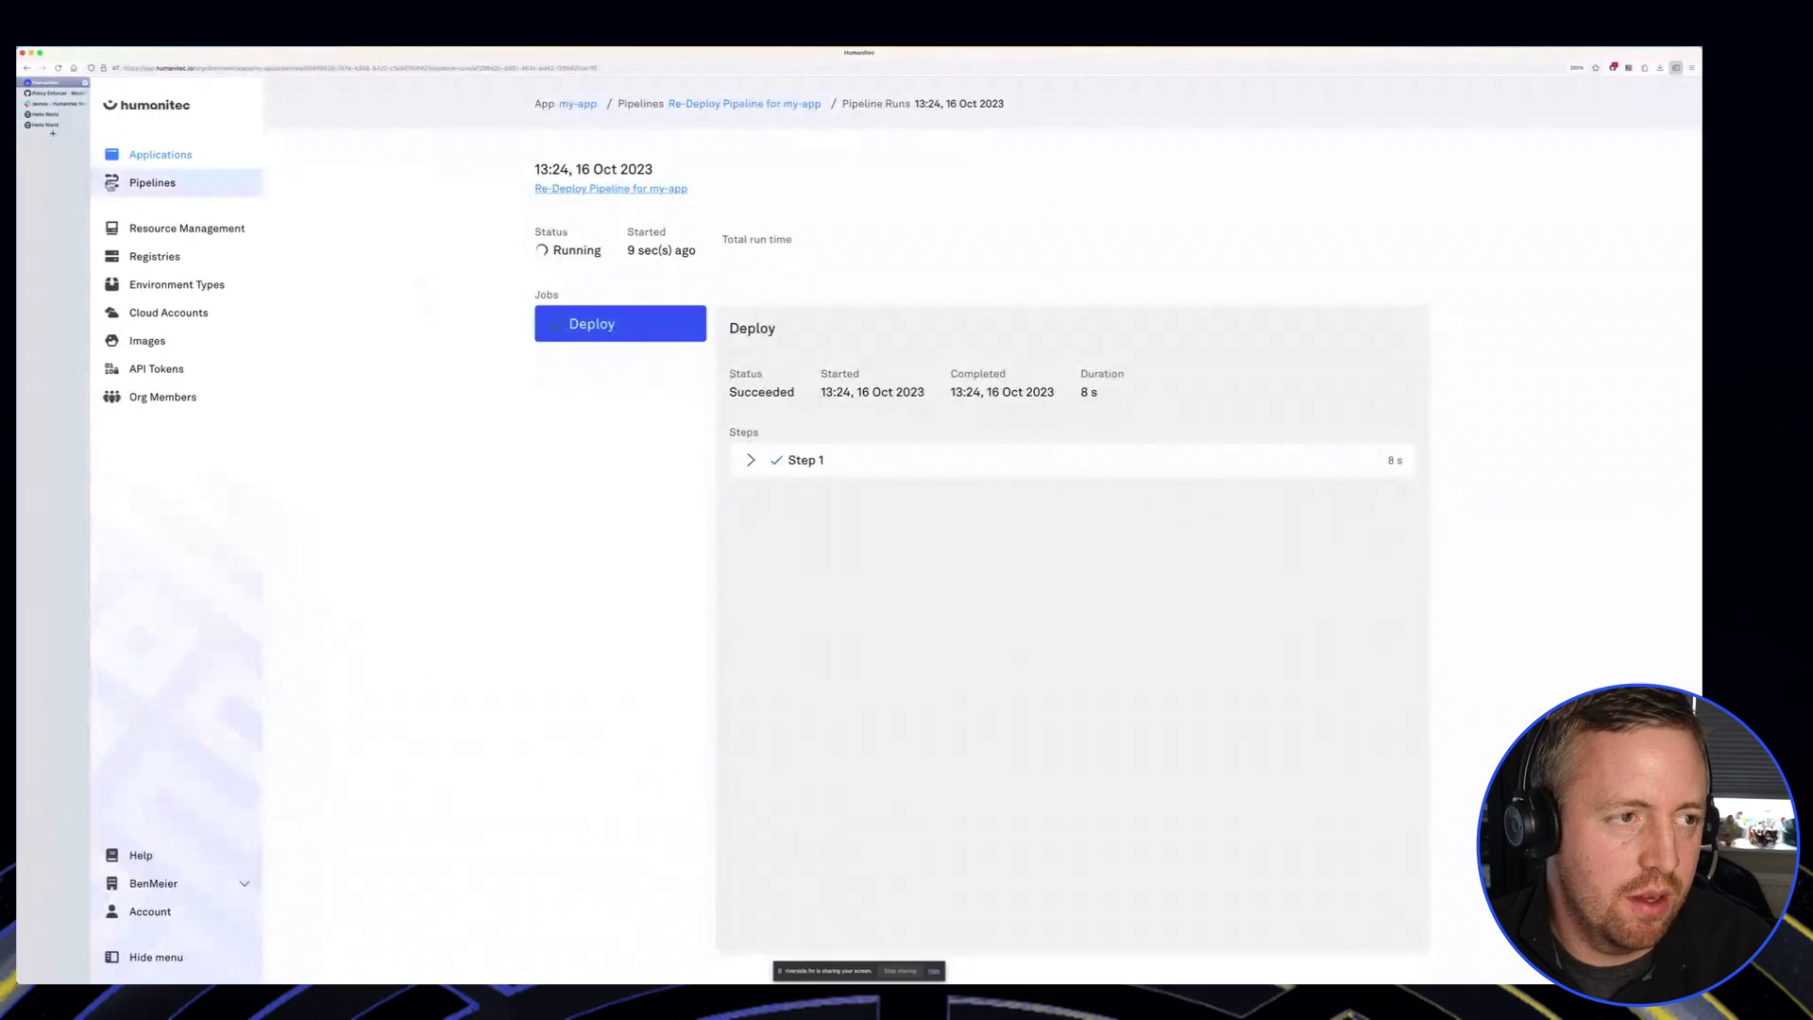
{"action": "left_click", "coordinate": [49, 94]}
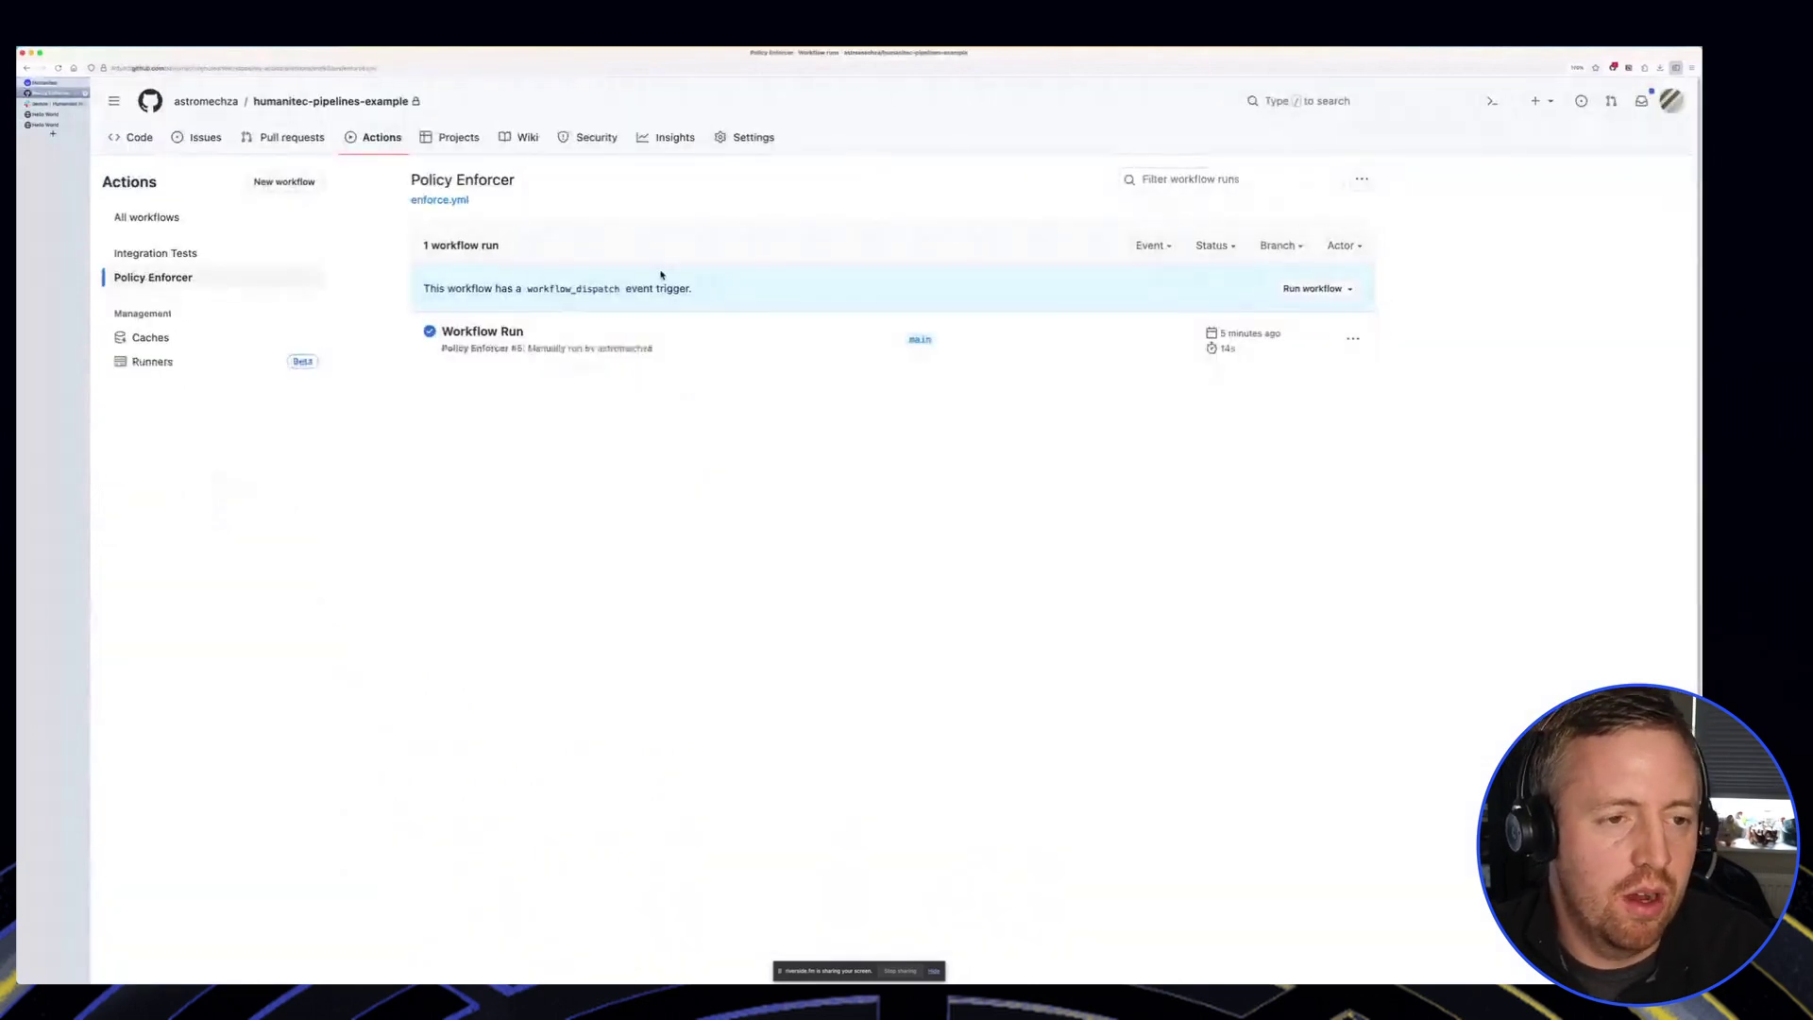
{"action": "left_click", "coordinate": [253, 254]}
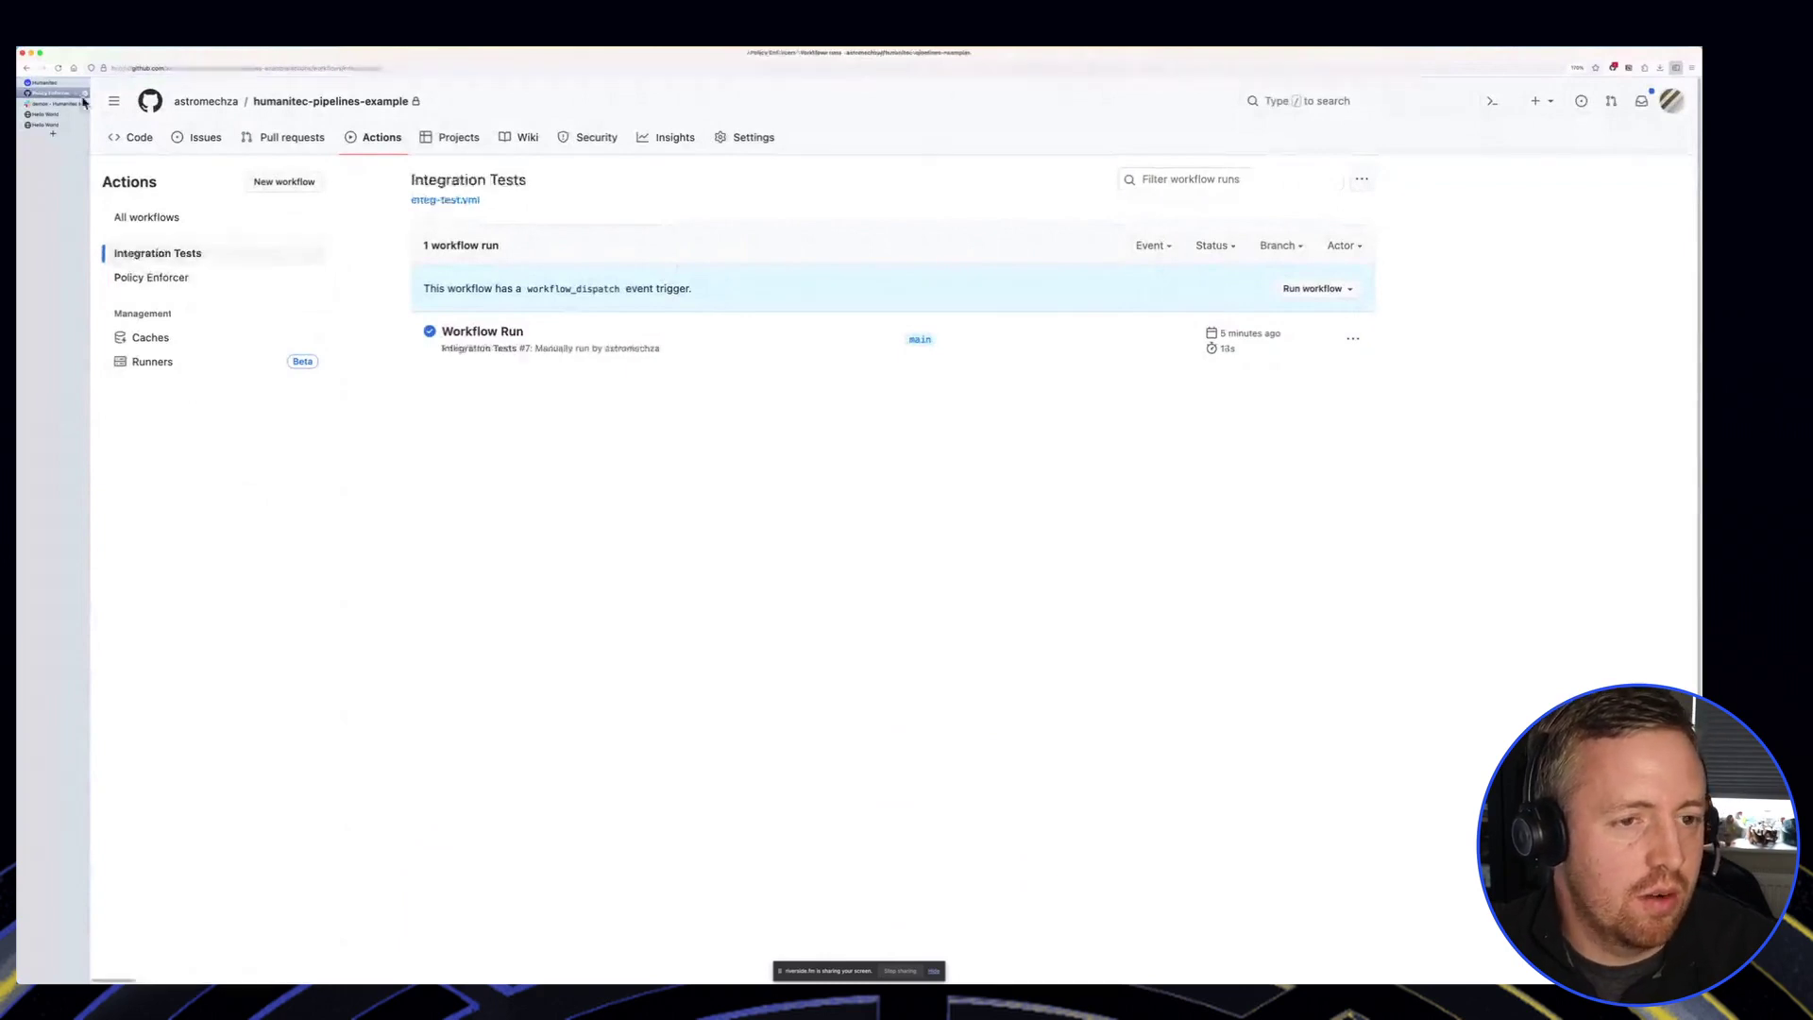
{"action": "left_click", "coordinate": [48, 84]}
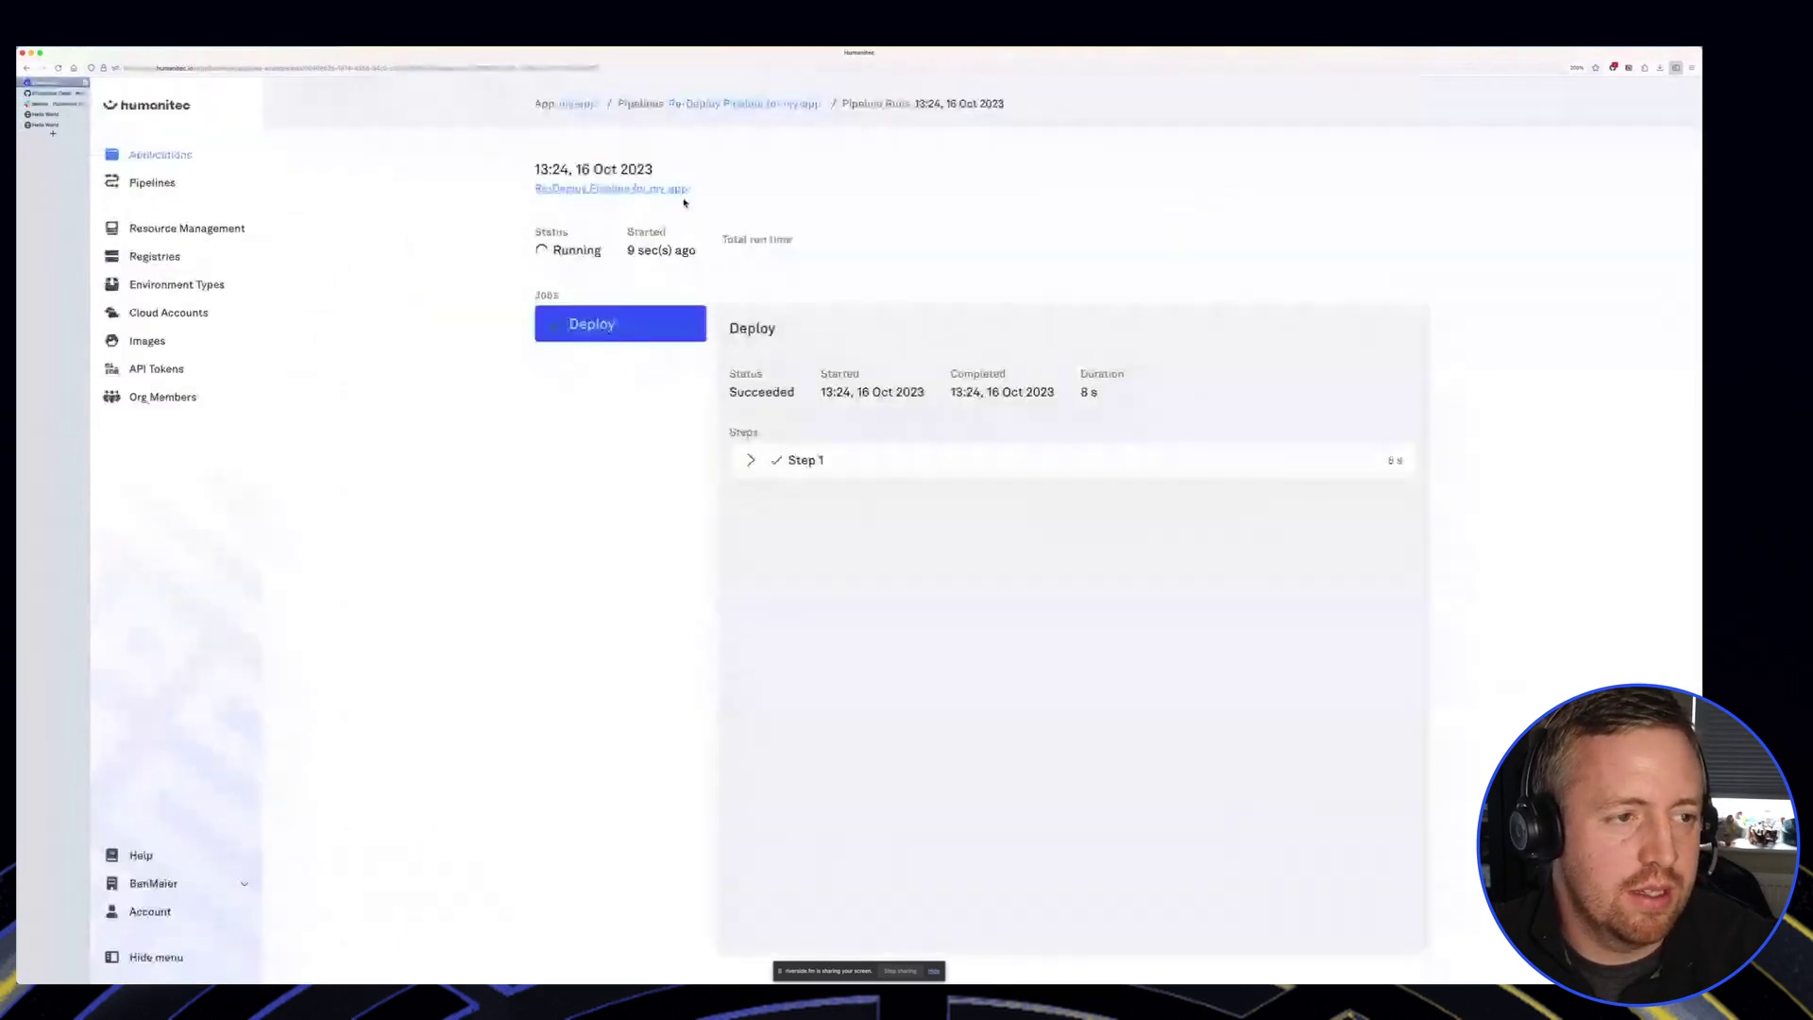
{"action": "left_click", "coordinate": [142, 182]}
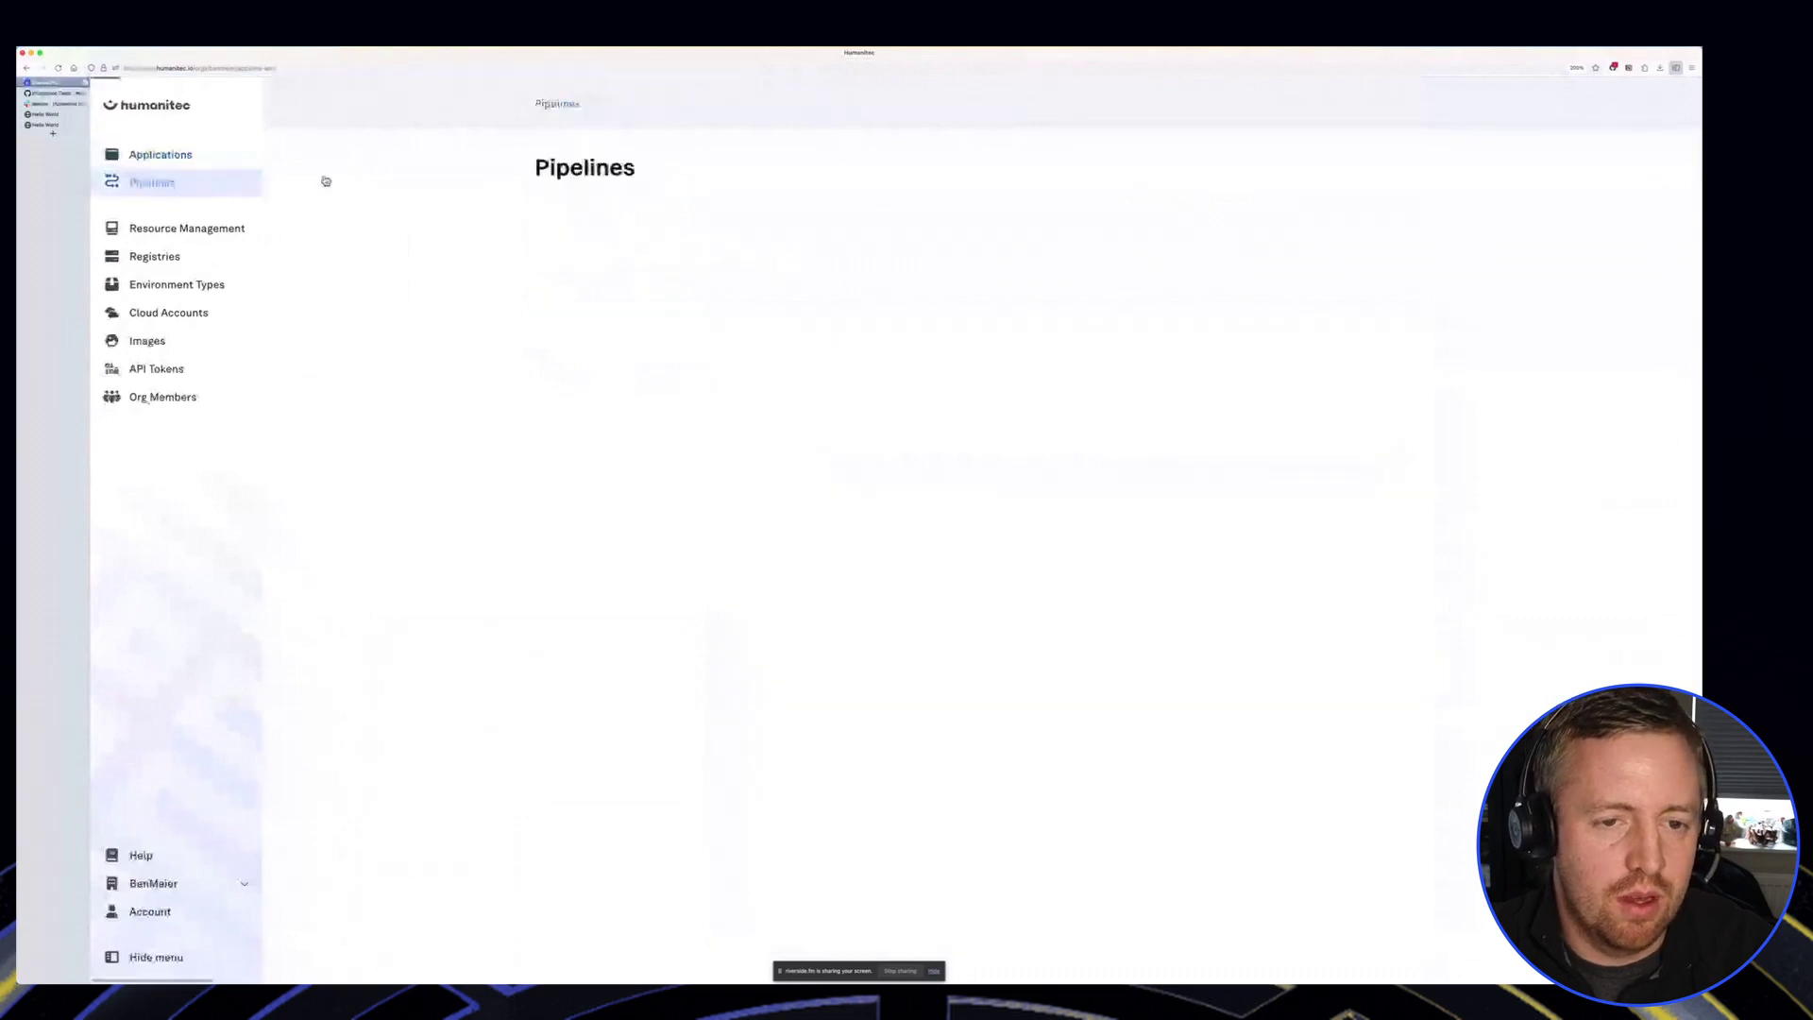
Step: Open the Promotion Pipeline YAML and highlight the integration test step's inputs
{"action": "left_click", "coordinate": [822, 327]}
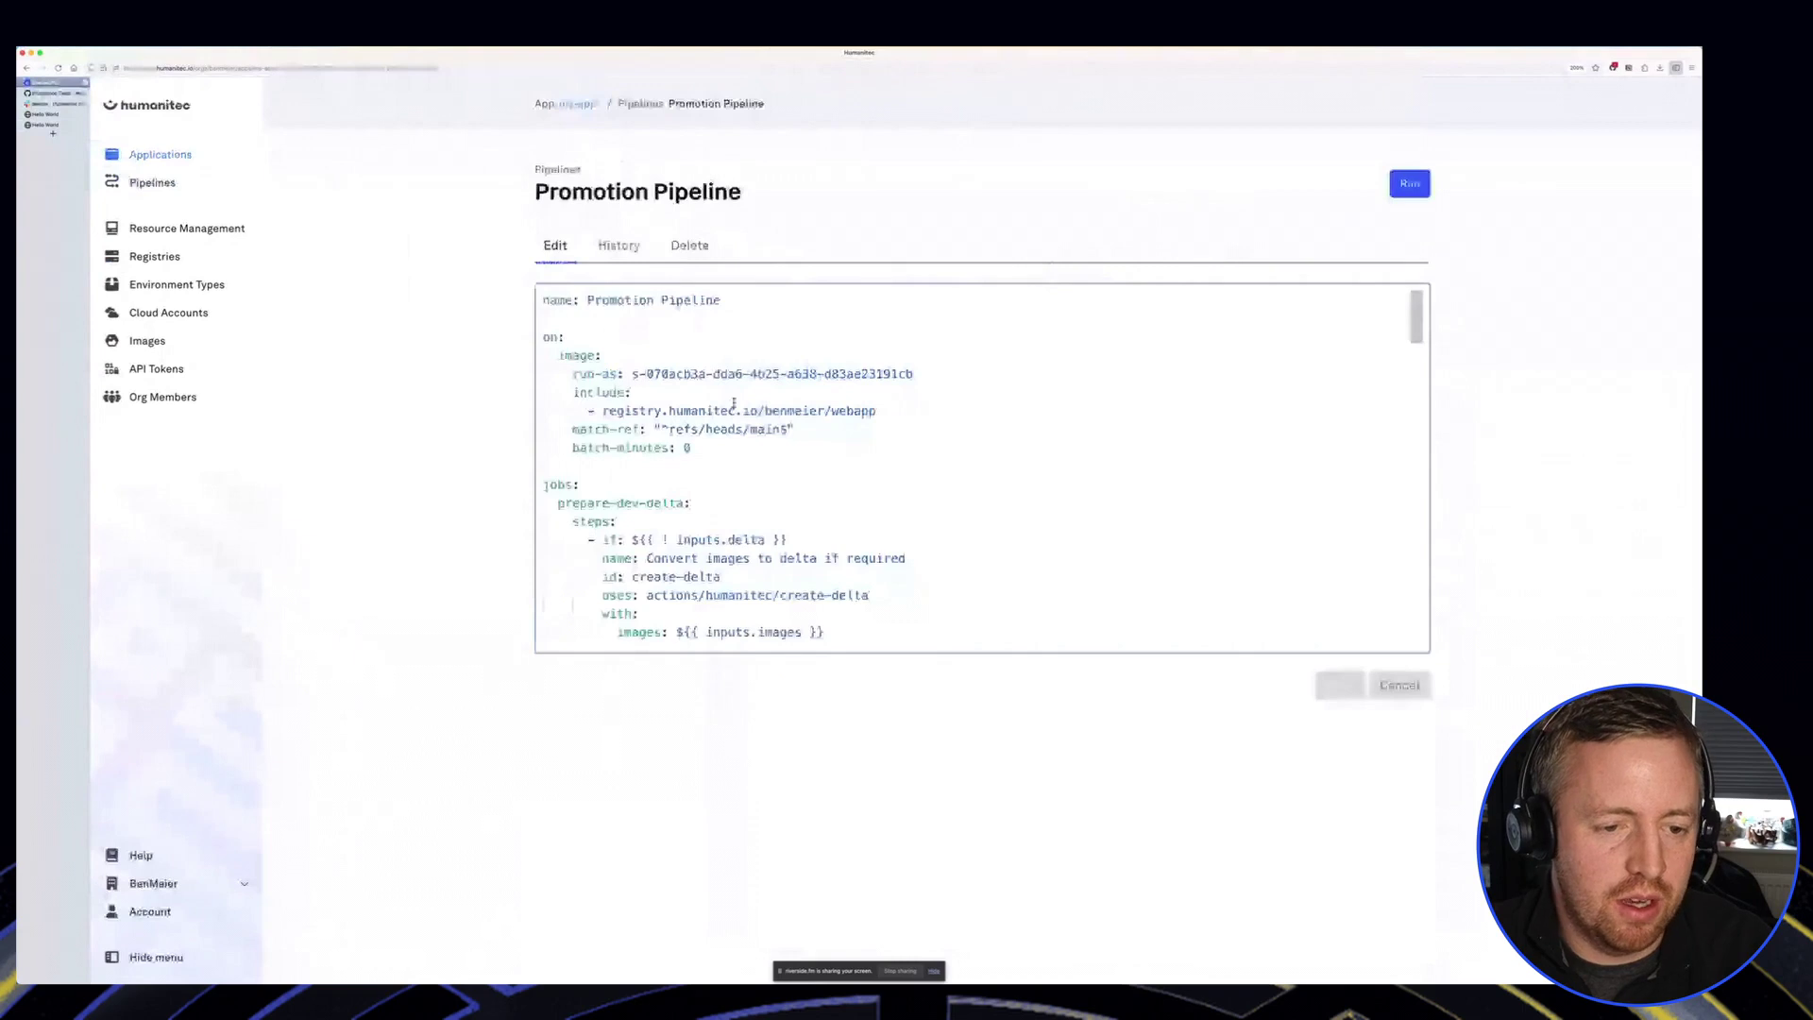
{"action": "scroll", "coordinate": [734, 403], "scroll_direction": "down", "scroll_amount": 10}
{"action": "left_click_drag", "start_coordinate": [757, 589], "coordinate": [662, 572]}
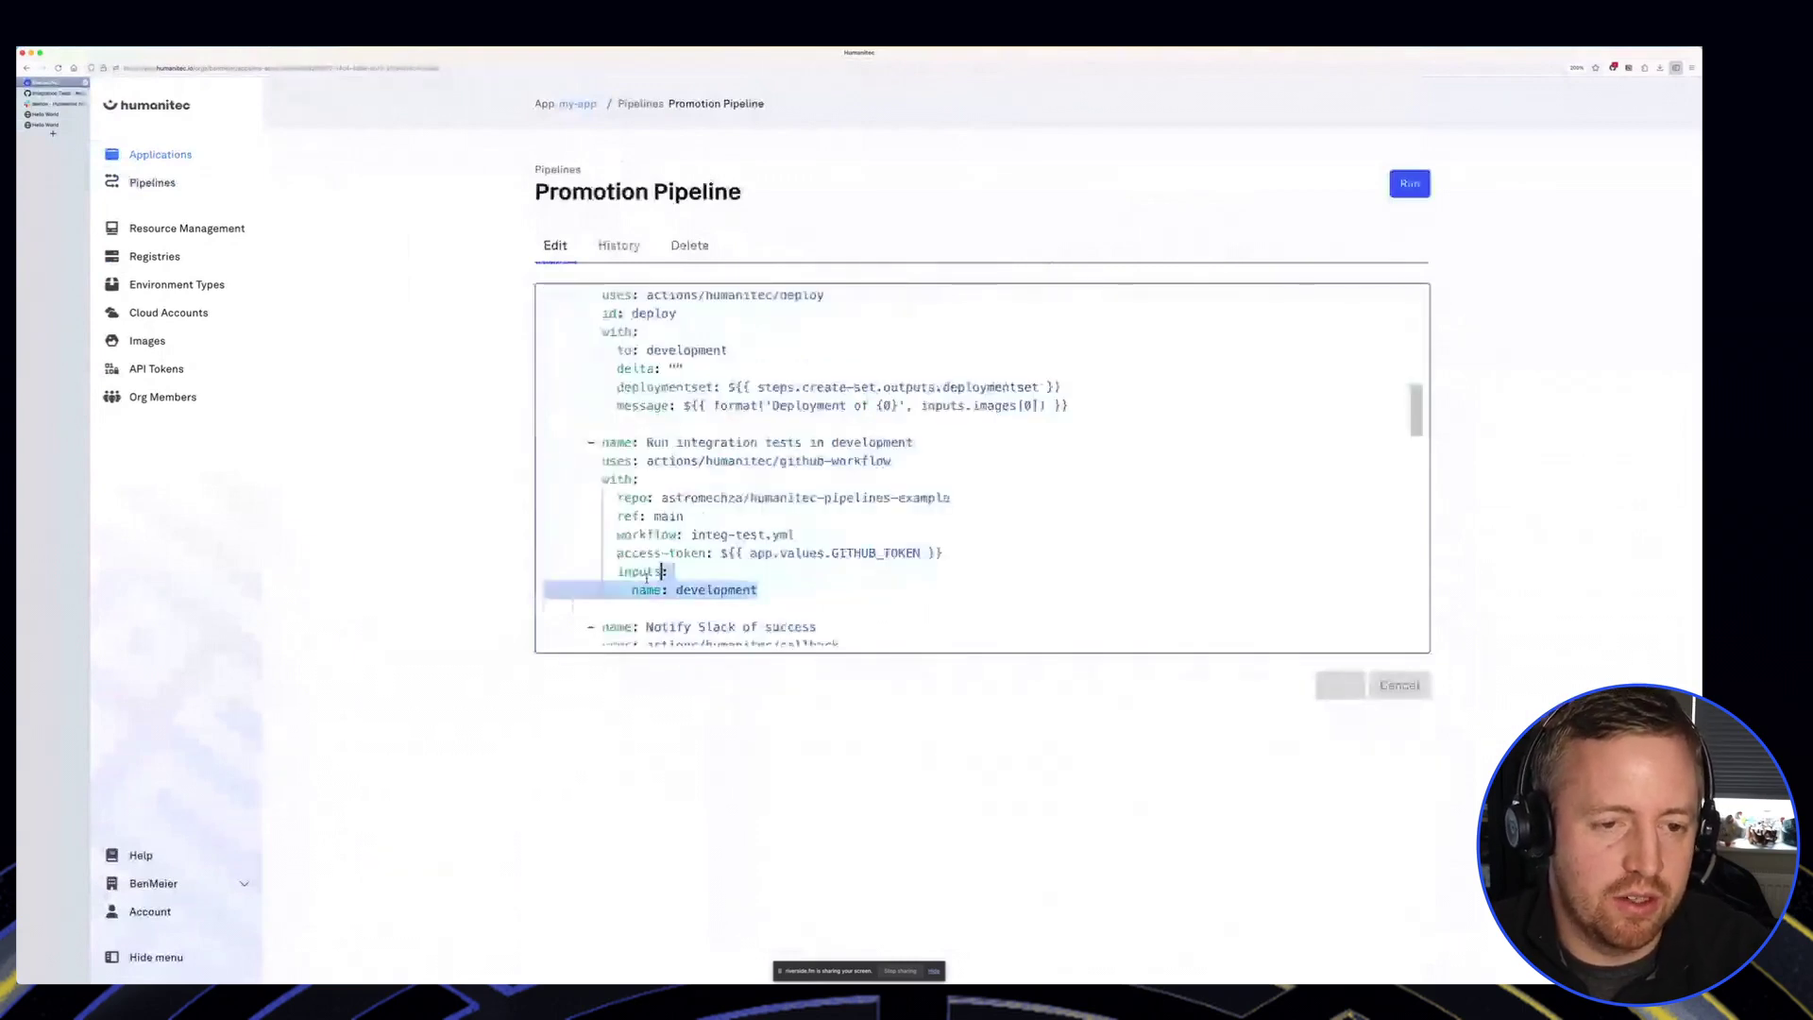
{"action": "left_click_drag", "start_coordinate": [647, 577], "coordinate": [632, 590]}
{"action": "scroll", "coordinate": [757, 545], "scroll_direction": "down", "scroll_amount": 1}
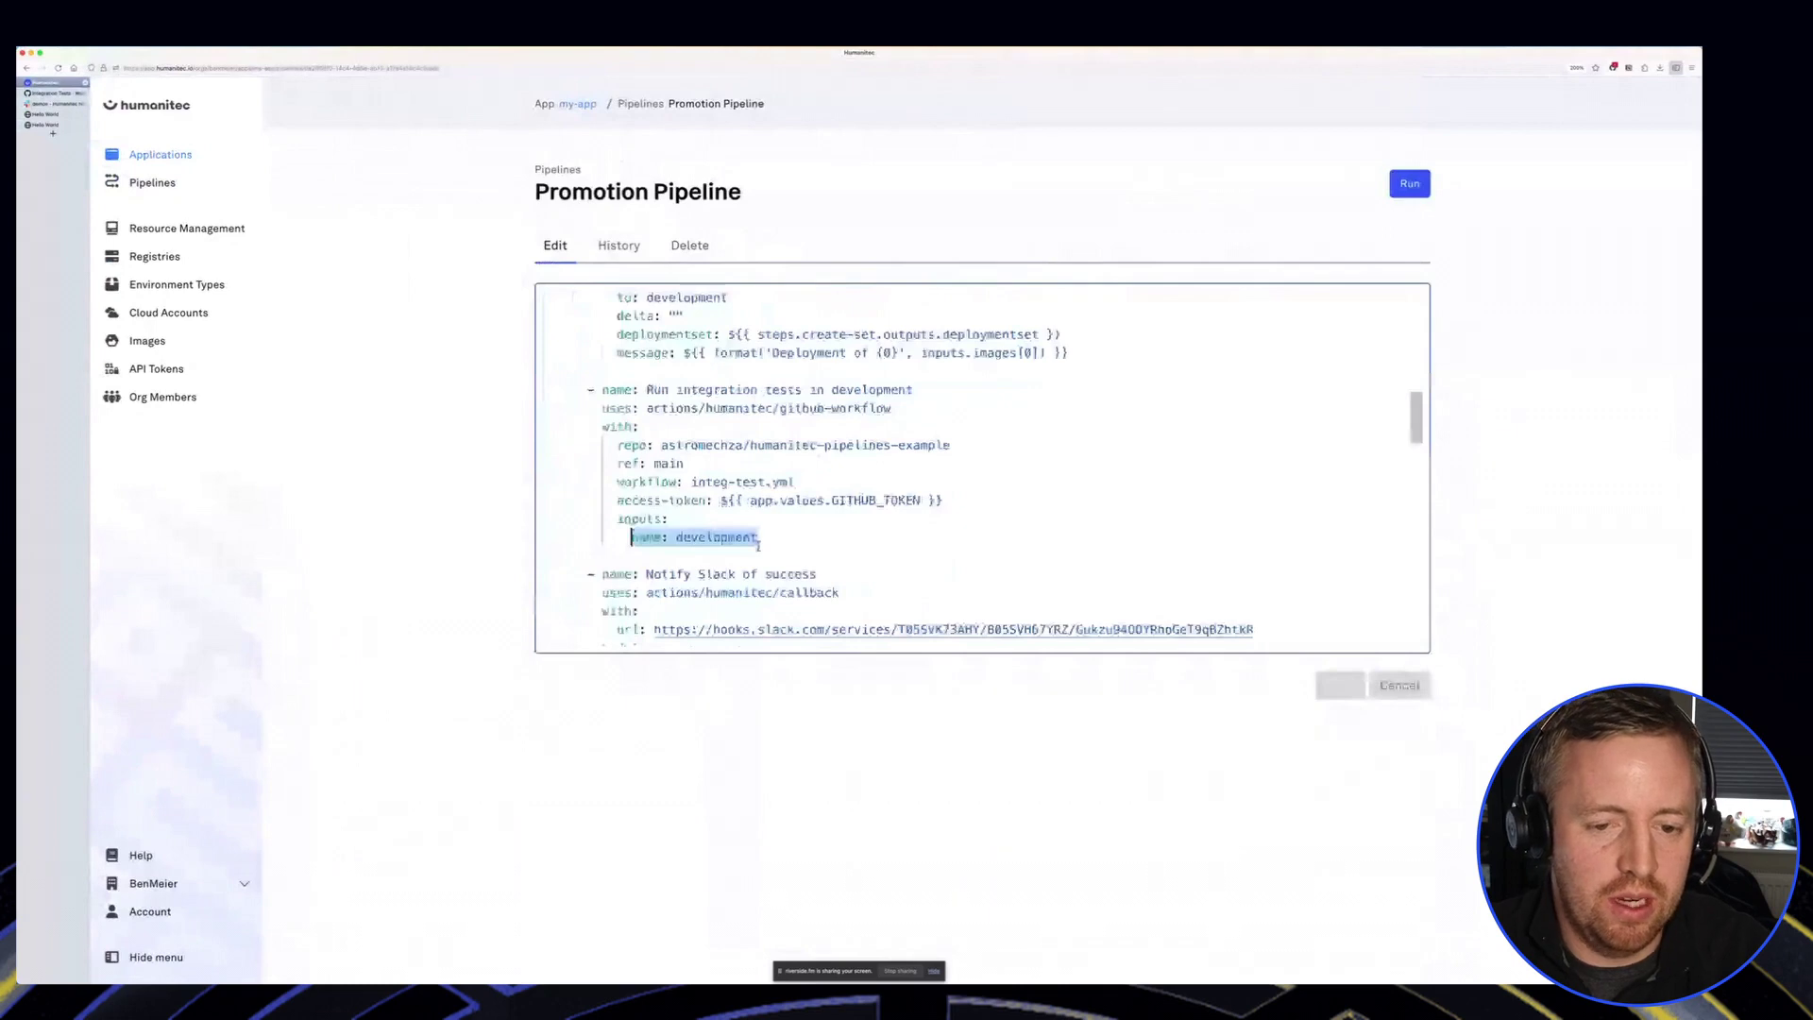
{"action": "scroll", "coordinate": [757, 545], "scroll_direction": "down", "scroll_amount": 1}
{"action": "scroll", "coordinate": [731, 551], "scroll_direction": "down", "scroll_amount": 2}
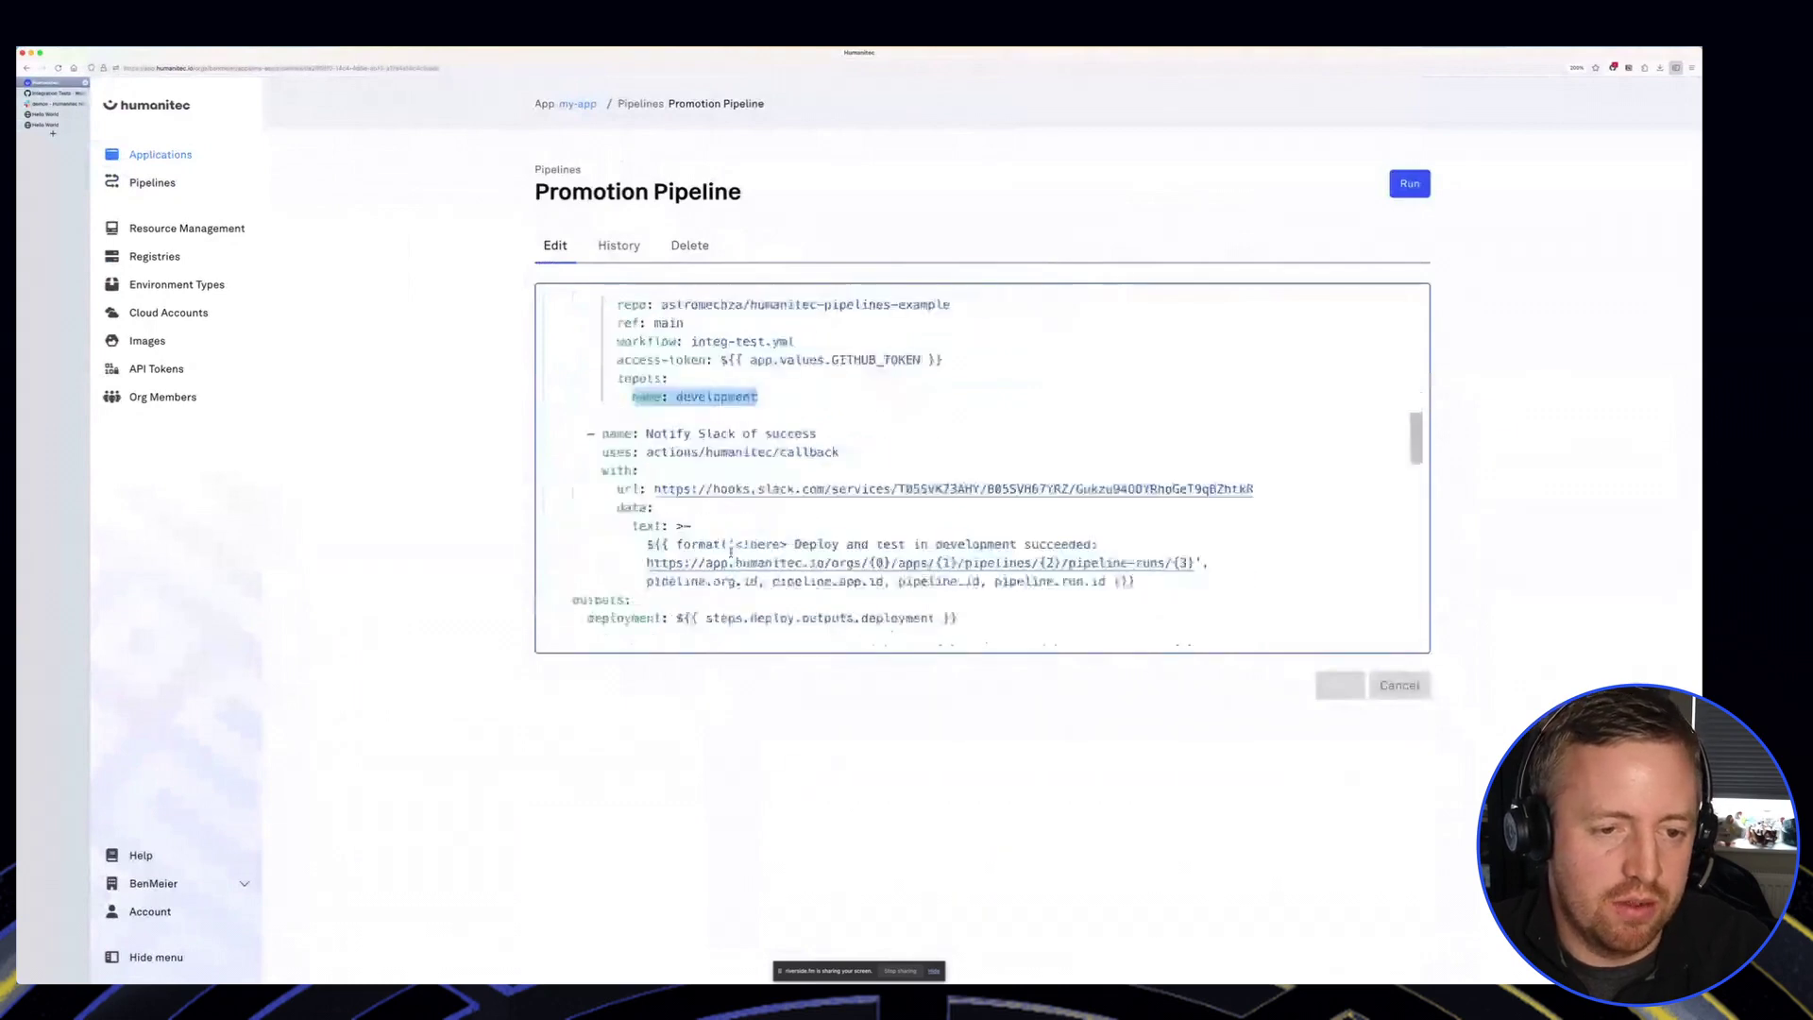
{"action": "scroll", "coordinate": [755, 529], "scroll_direction": "up", "scroll_amount": 2}
Step: Highlight the 'development' environment value, then return to the my-app overview
{"action": "left_click", "coordinate": [806, 488]}
{"action": "left_click_drag", "start_coordinate": [806, 488], "coordinate": [630, 484]}
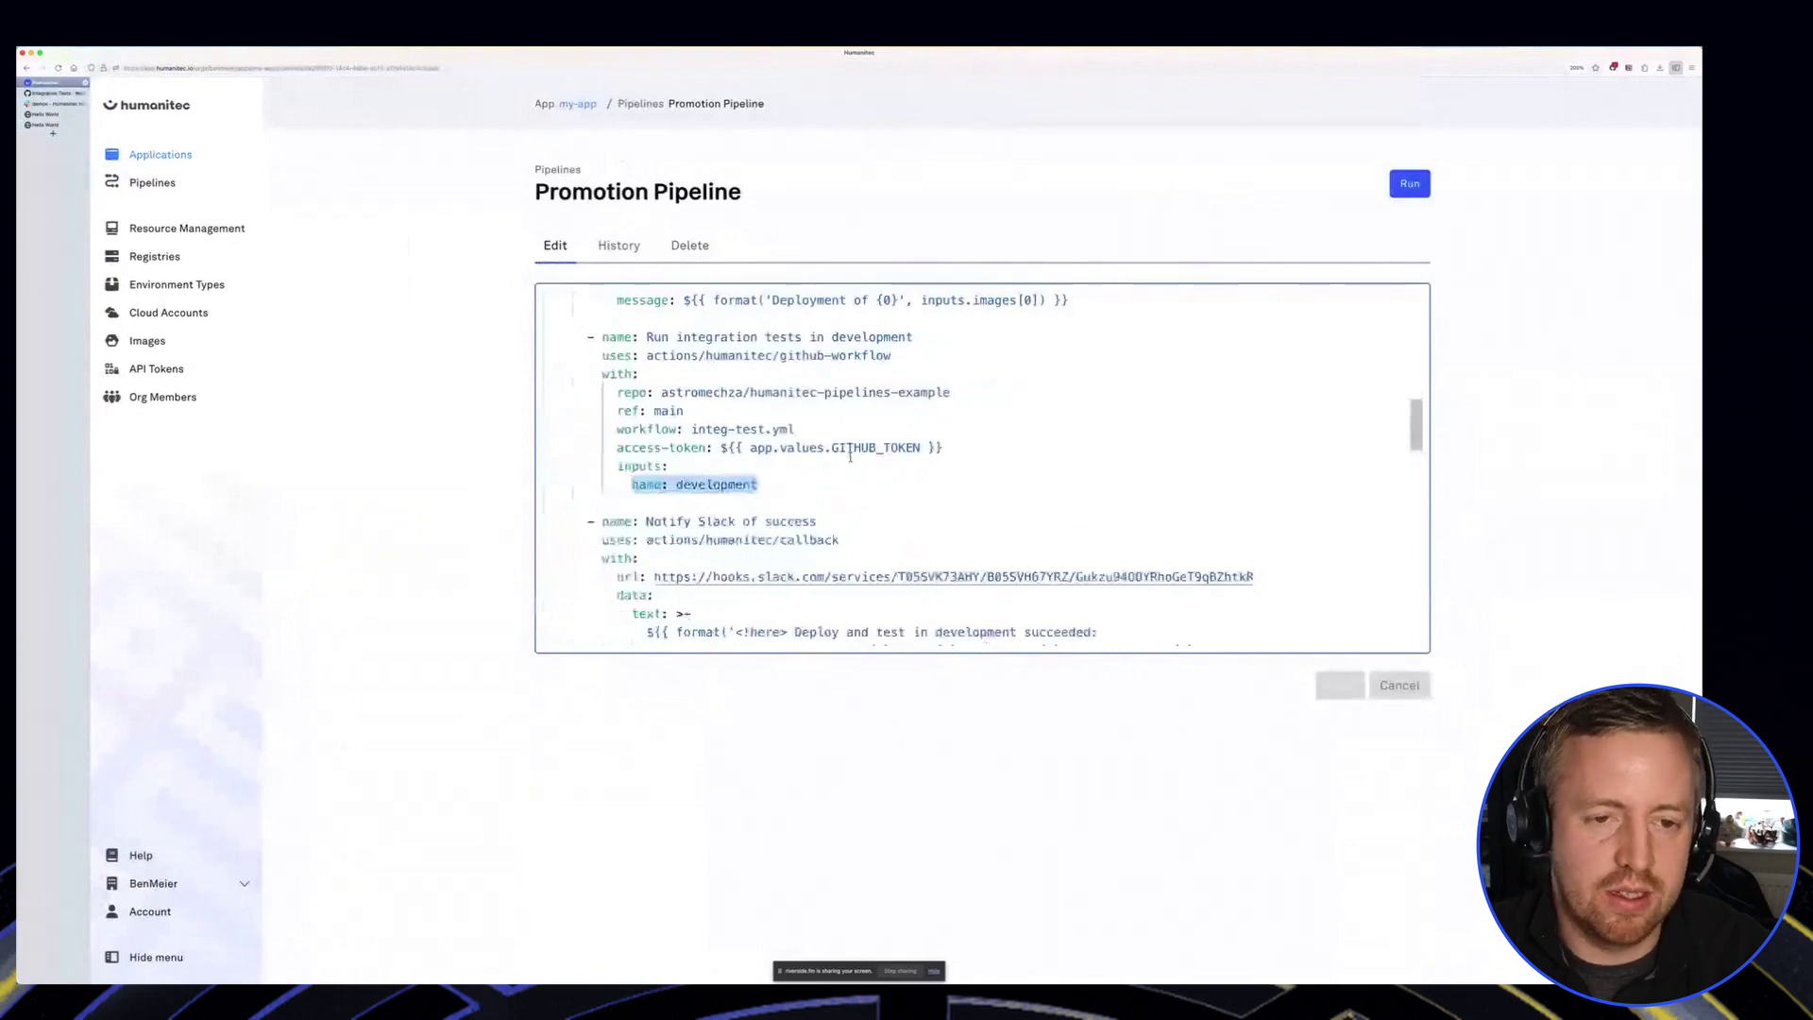
{"action": "left_click", "coordinate": [819, 486]}
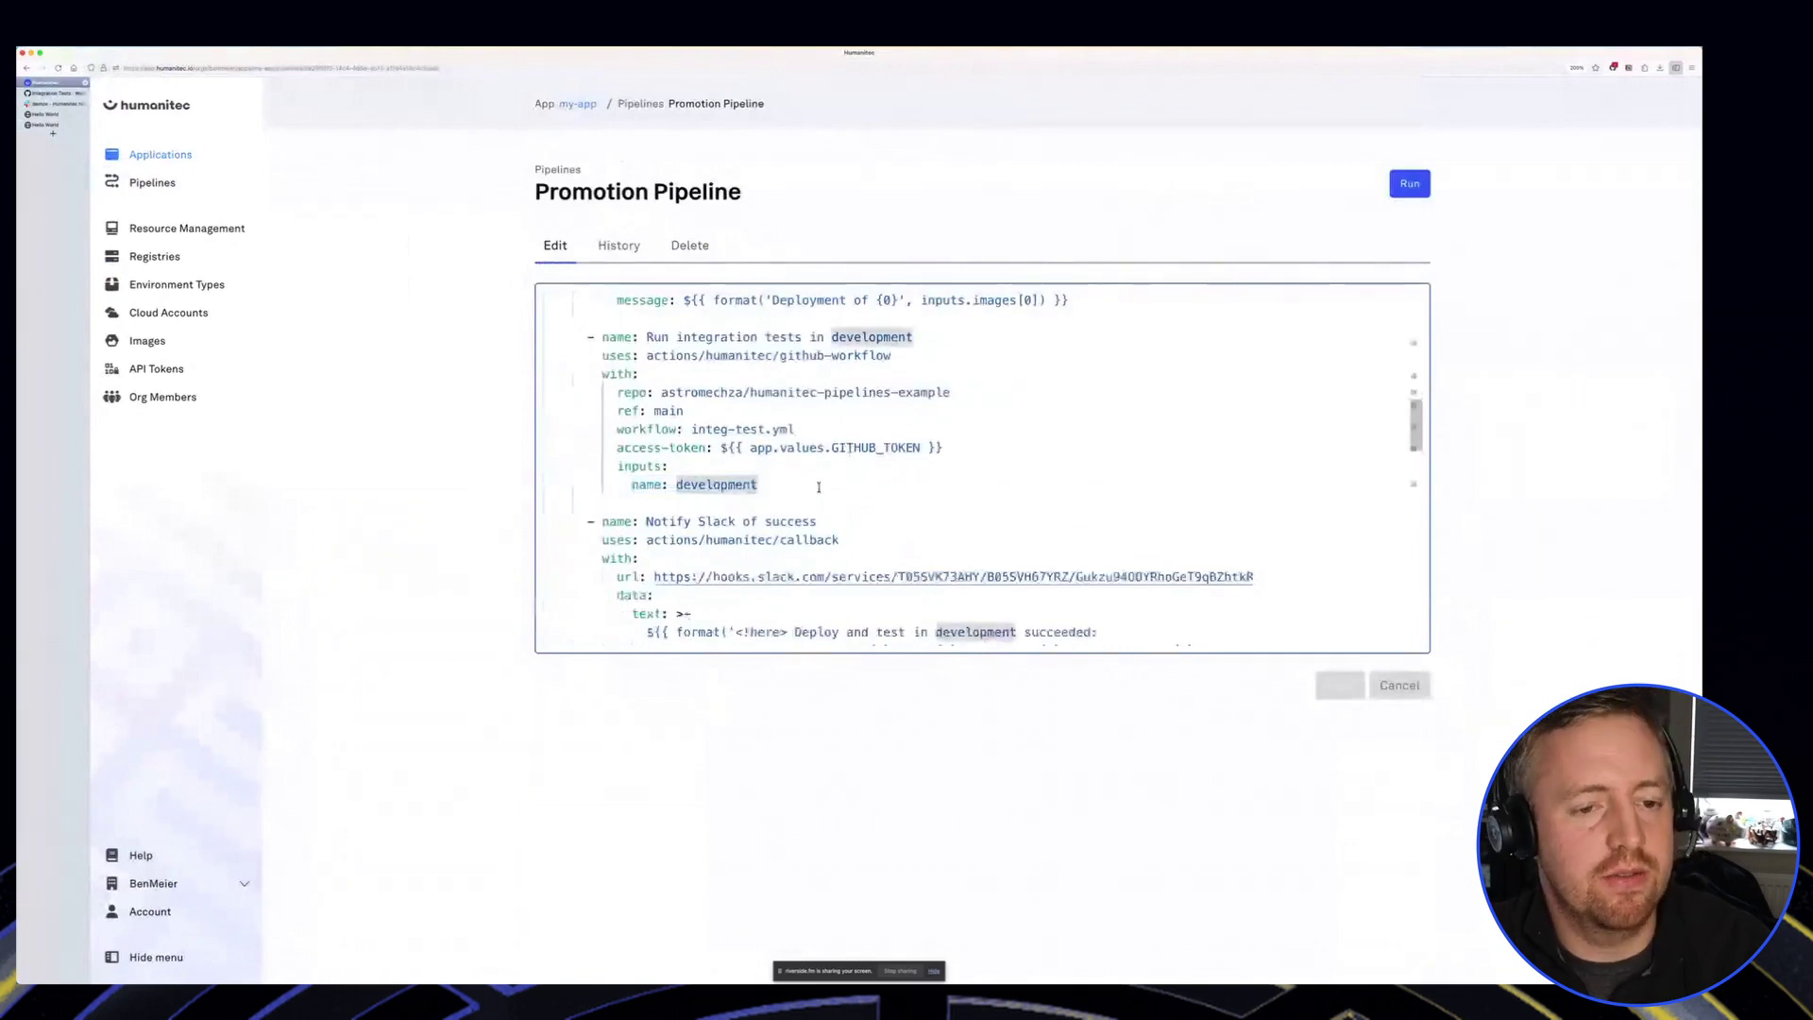
{"action": "scroll", "coordinate": [832, 485], "scroll_direction": "up", "scroll_amount": 1}
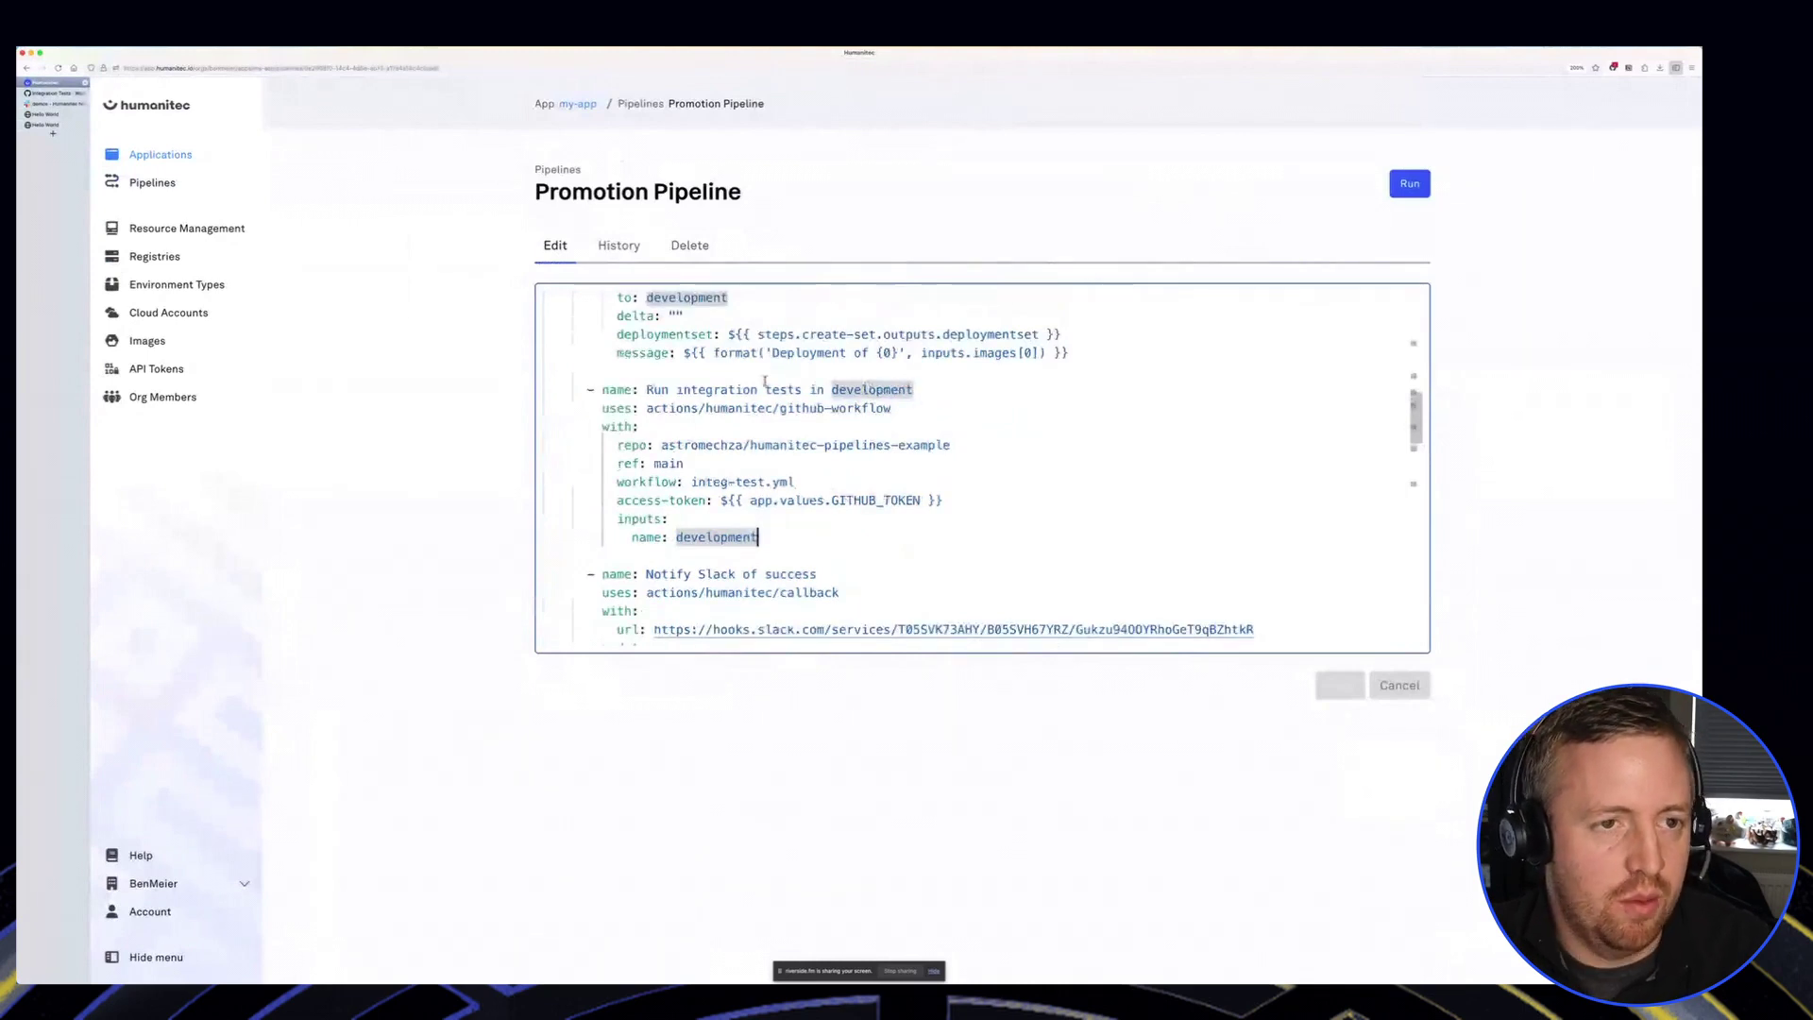
{"action": "left_click", "coordinate": [571, 106]}
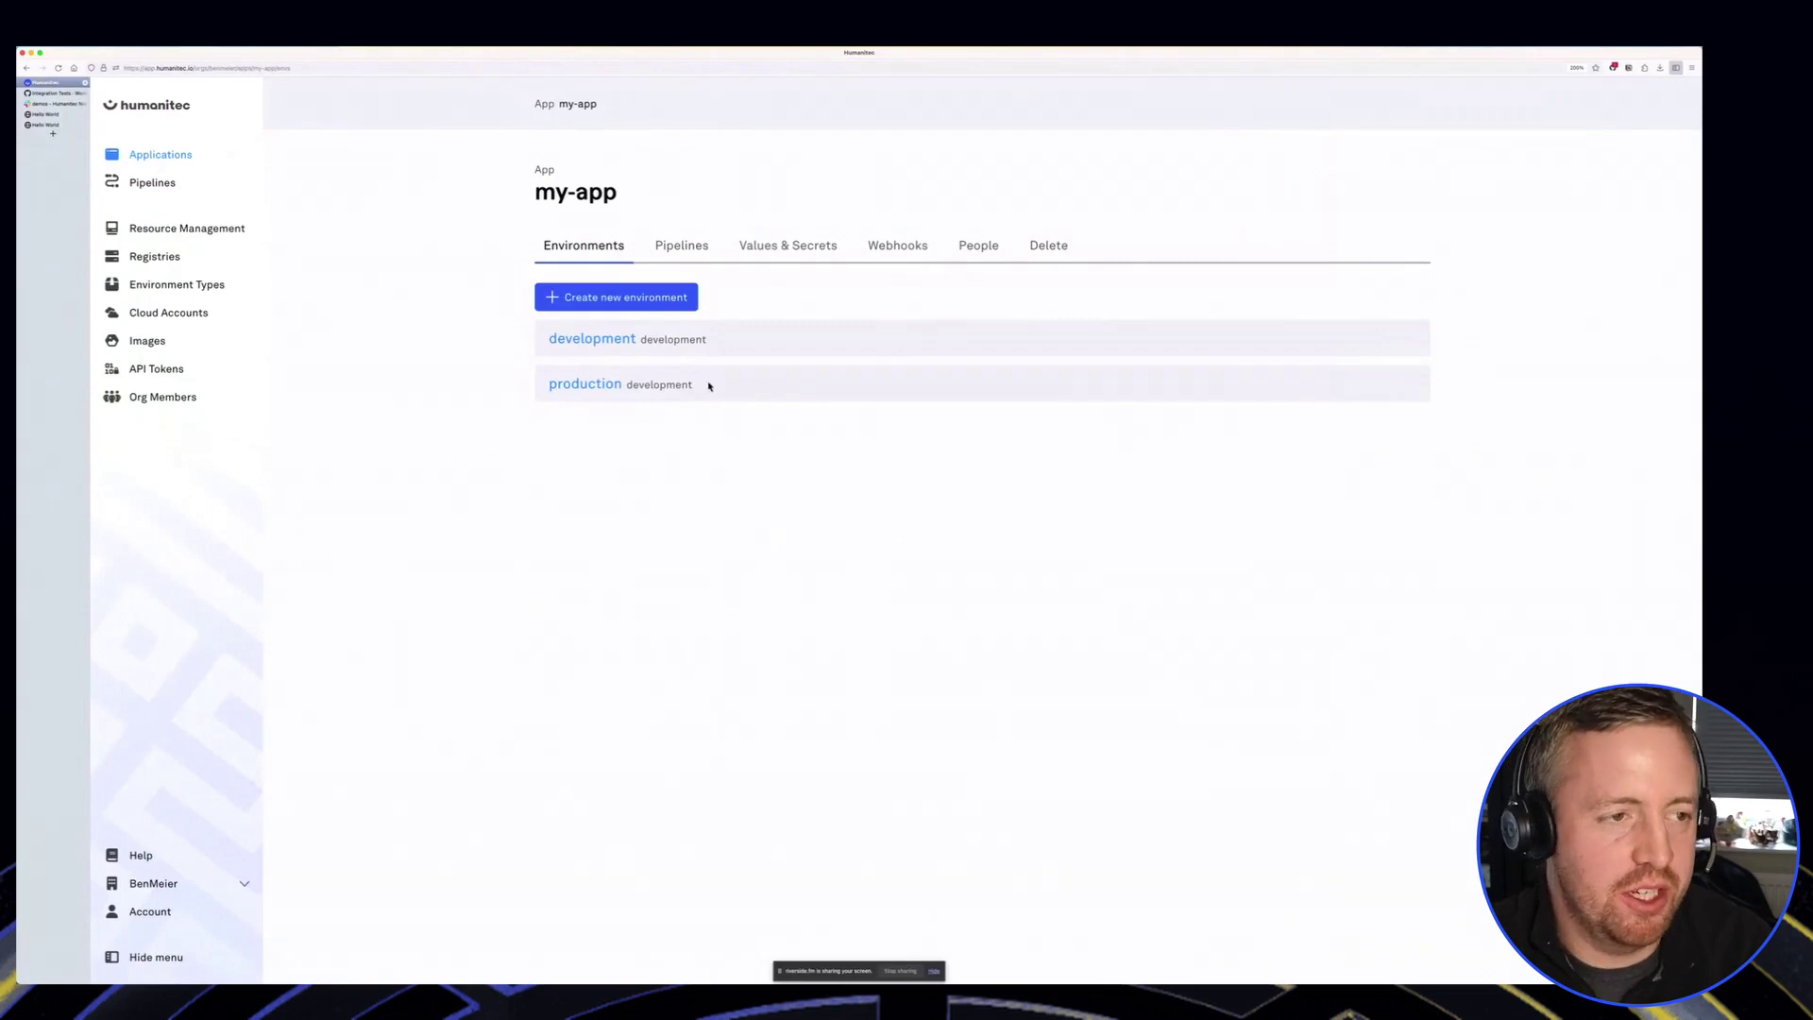
Step: Open the Promotion Pipeline from my-app's pipelines and highlight its image trigger block
{"action": "left_click", "coordinate": [680, 248]}
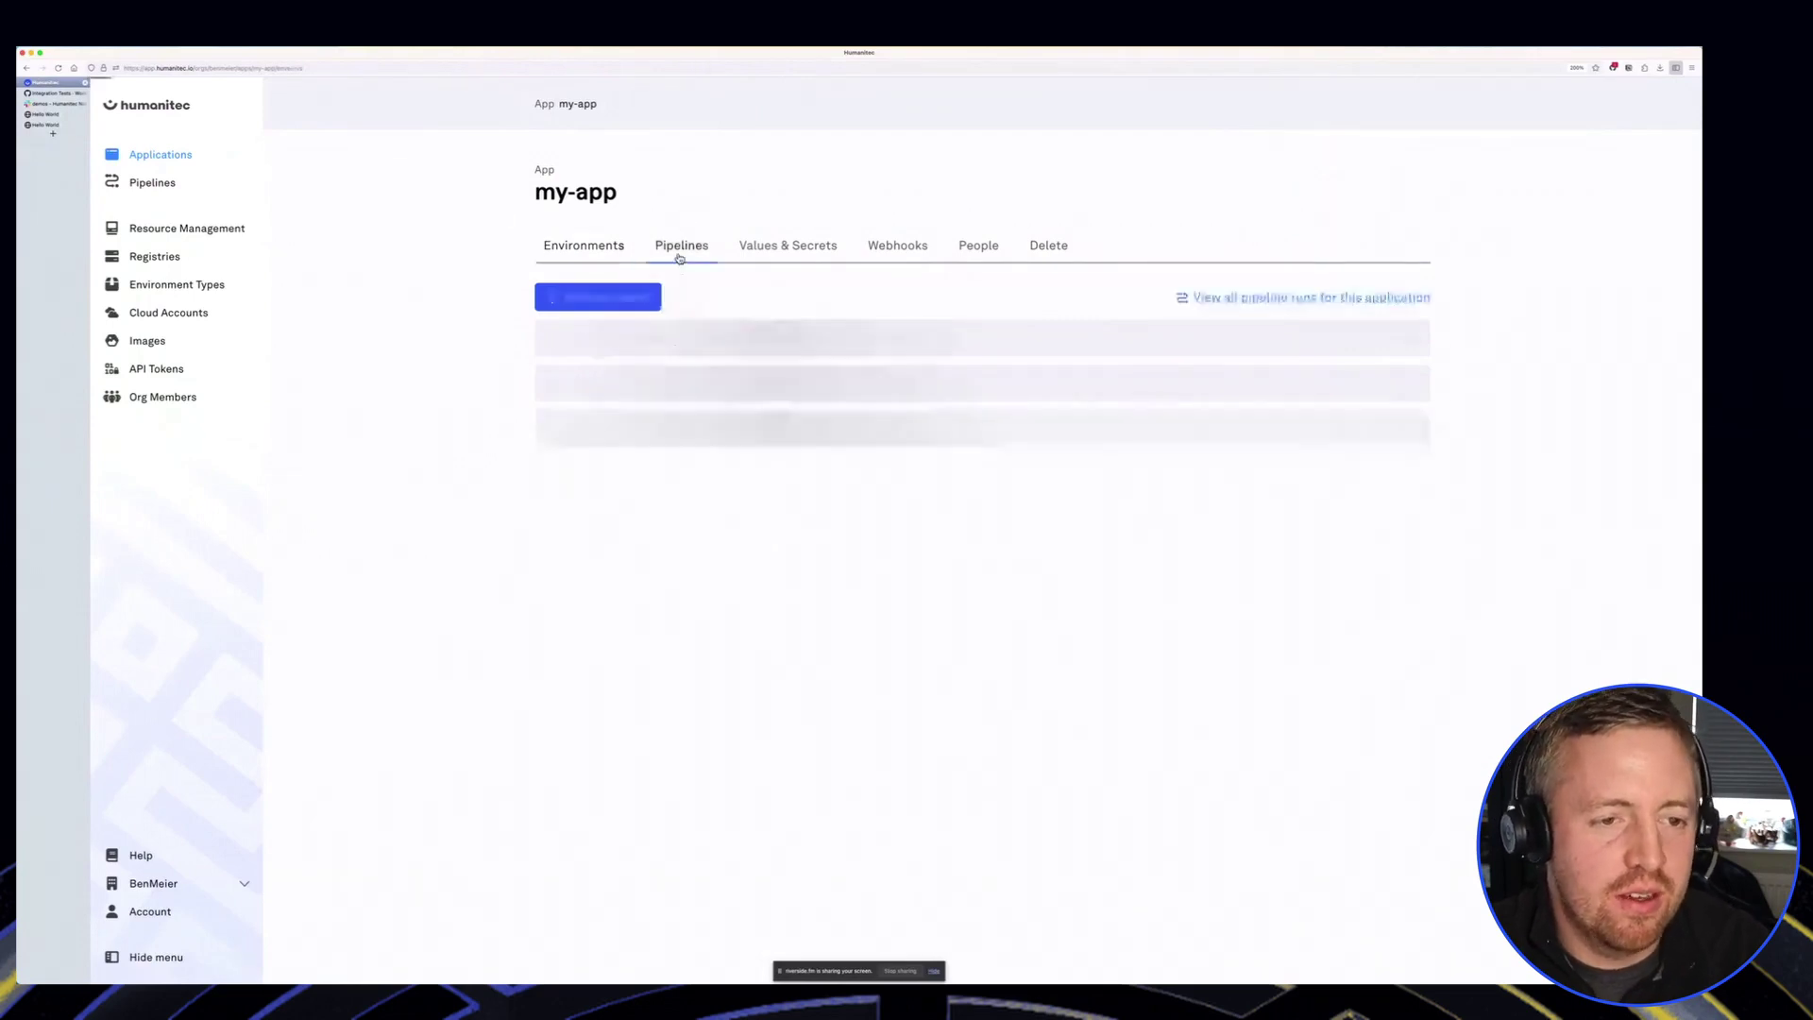
{"action": "left_click", "coordinate": [621, 340]}
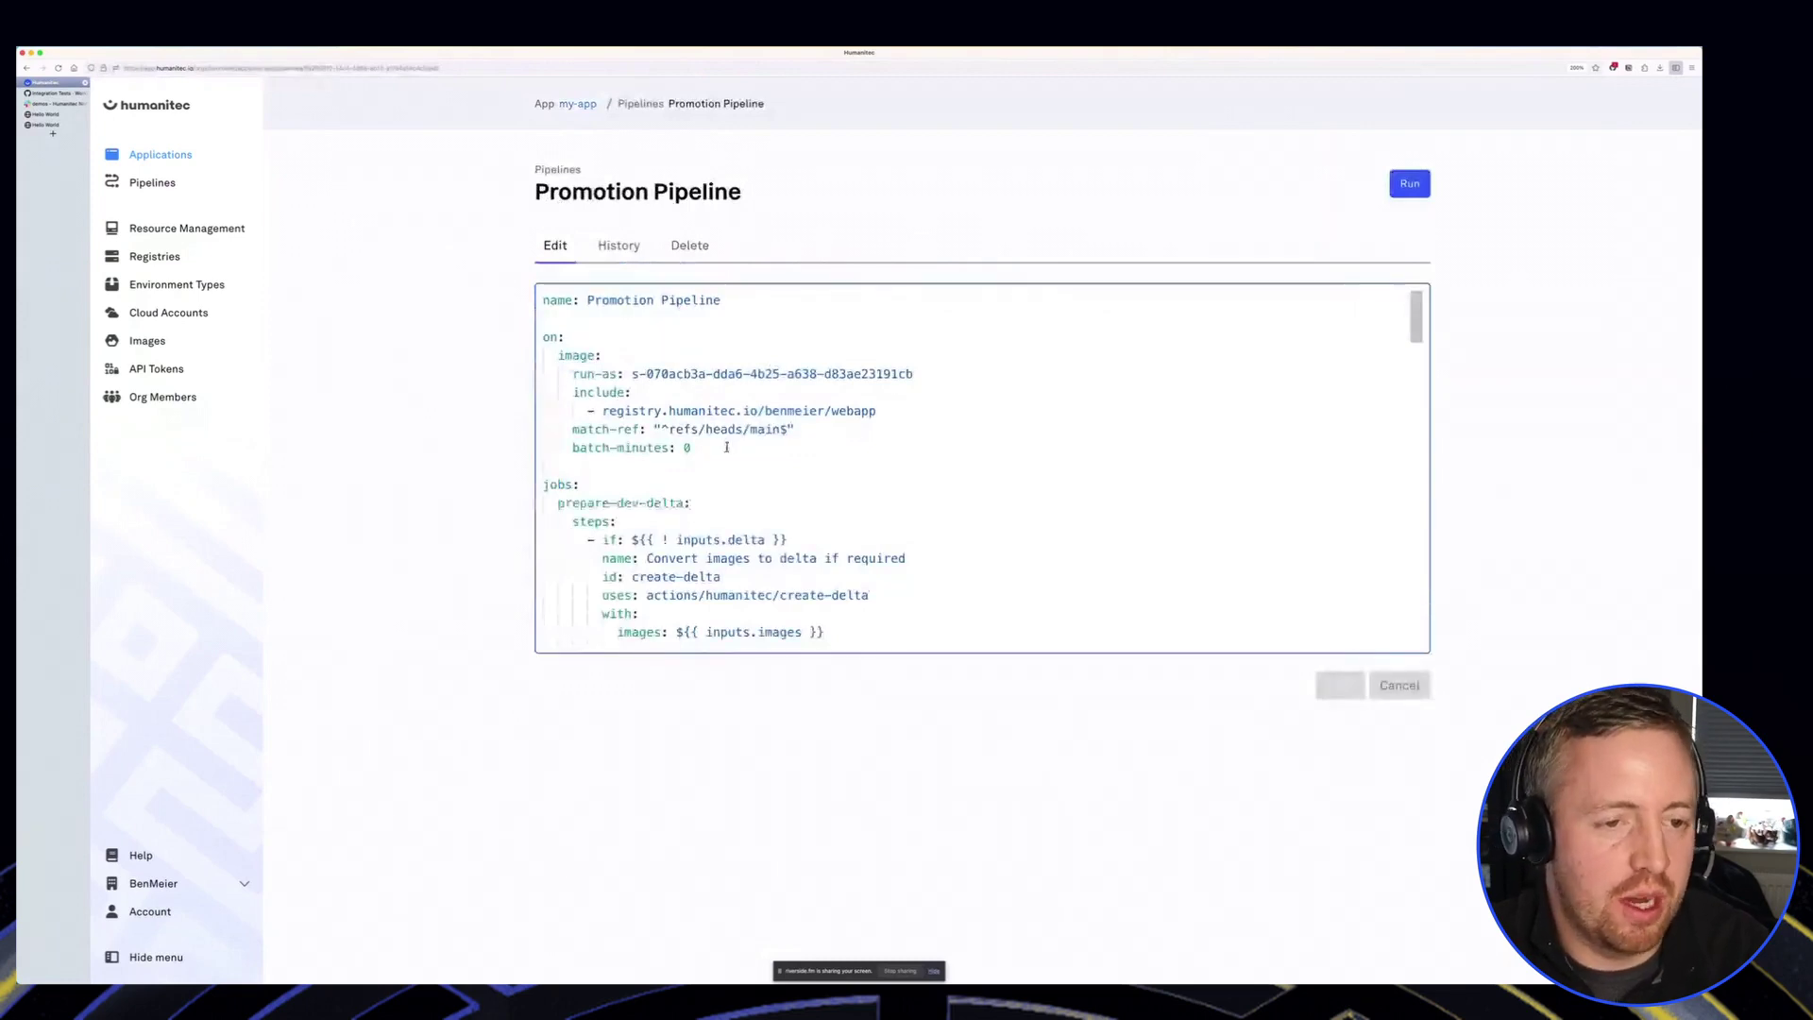
{"action": "left_click_drag", "start_coordinate": [726, 447], "coordinate": [541, 392]}
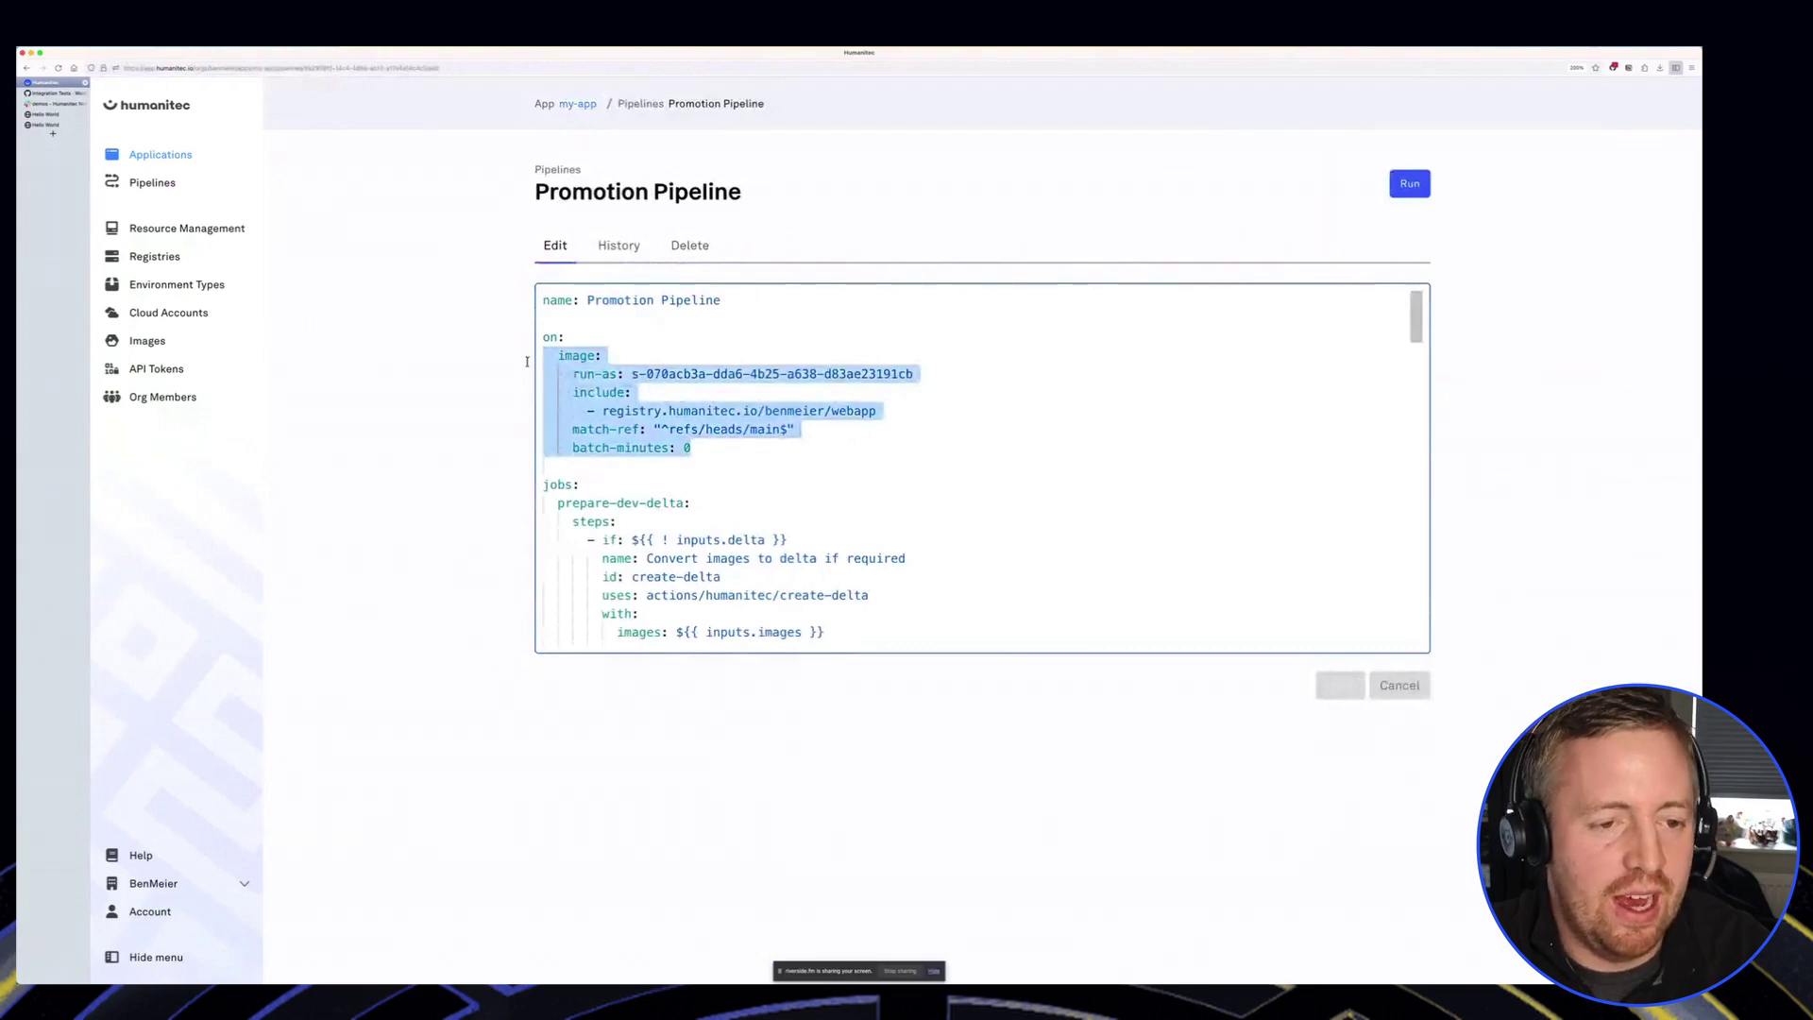
{"action": "key", "text": "Right"}
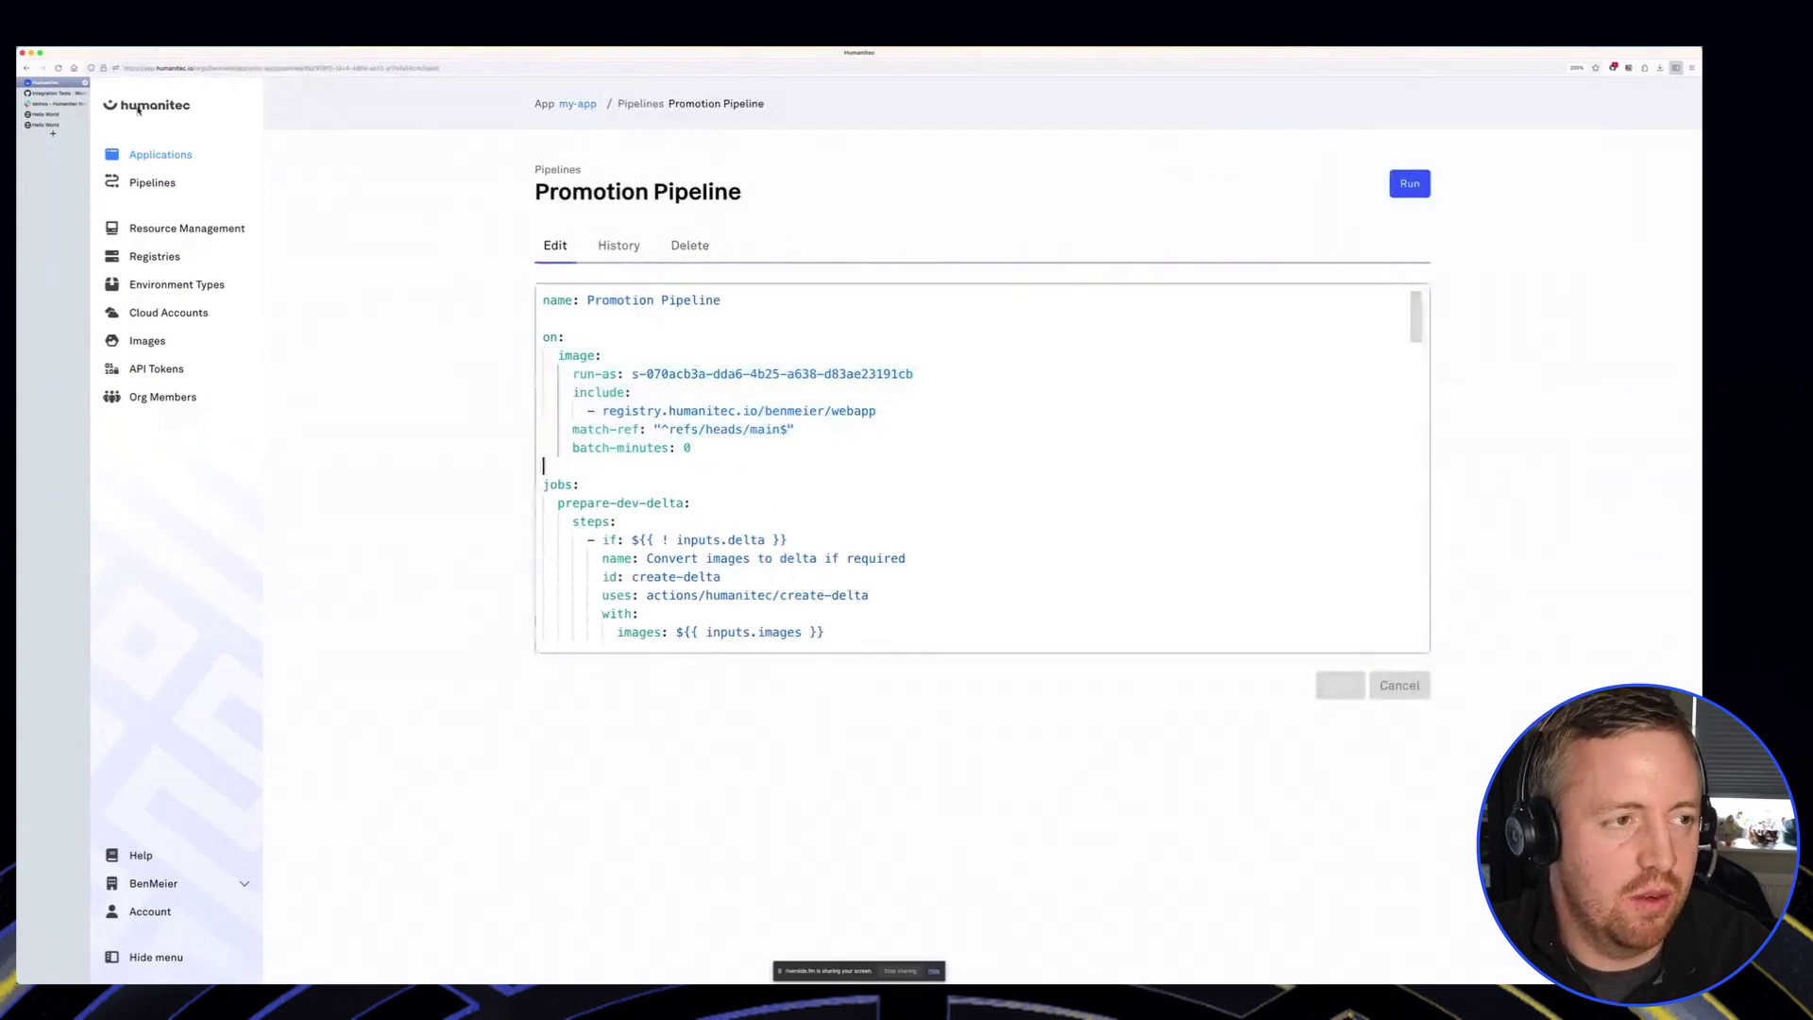
Step: Glance at the Slack demos channel and GitHub Integration Tests, then point out the trigger's registry image
{"action": "left_click", "coordinate": [59, 105]}
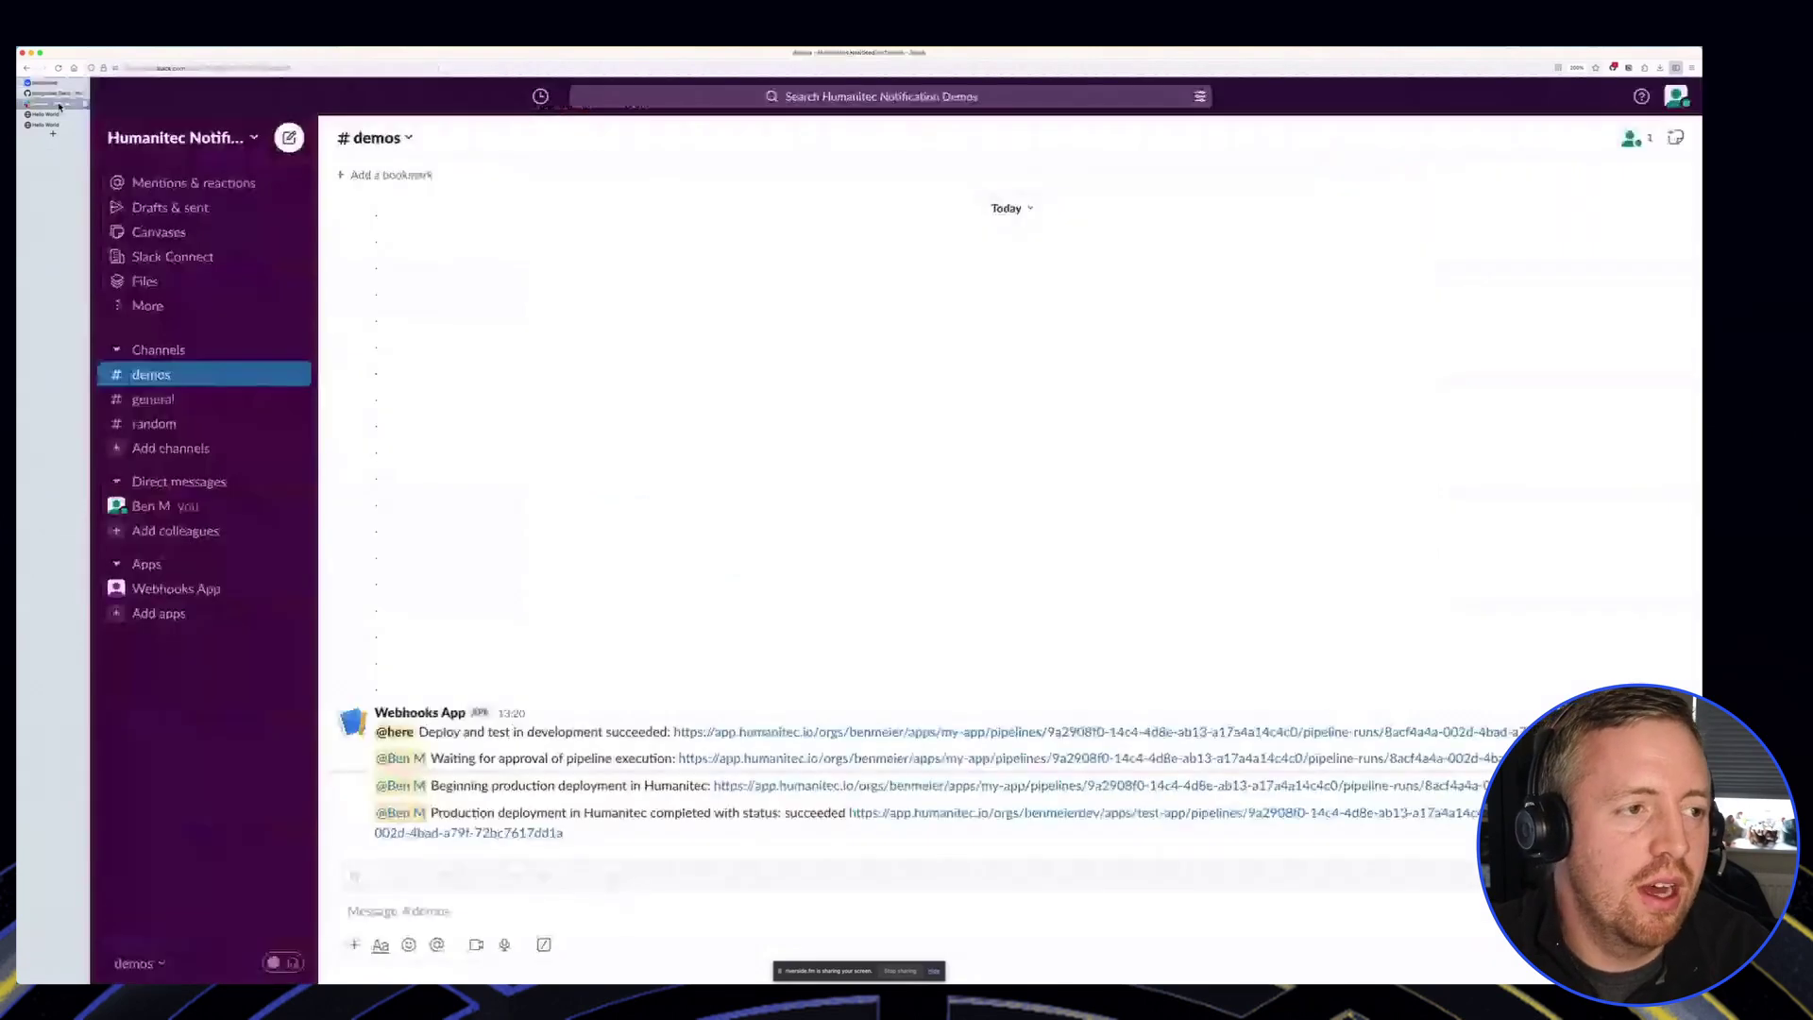
{"action": "left_click", "coordinate": [48, 92]}
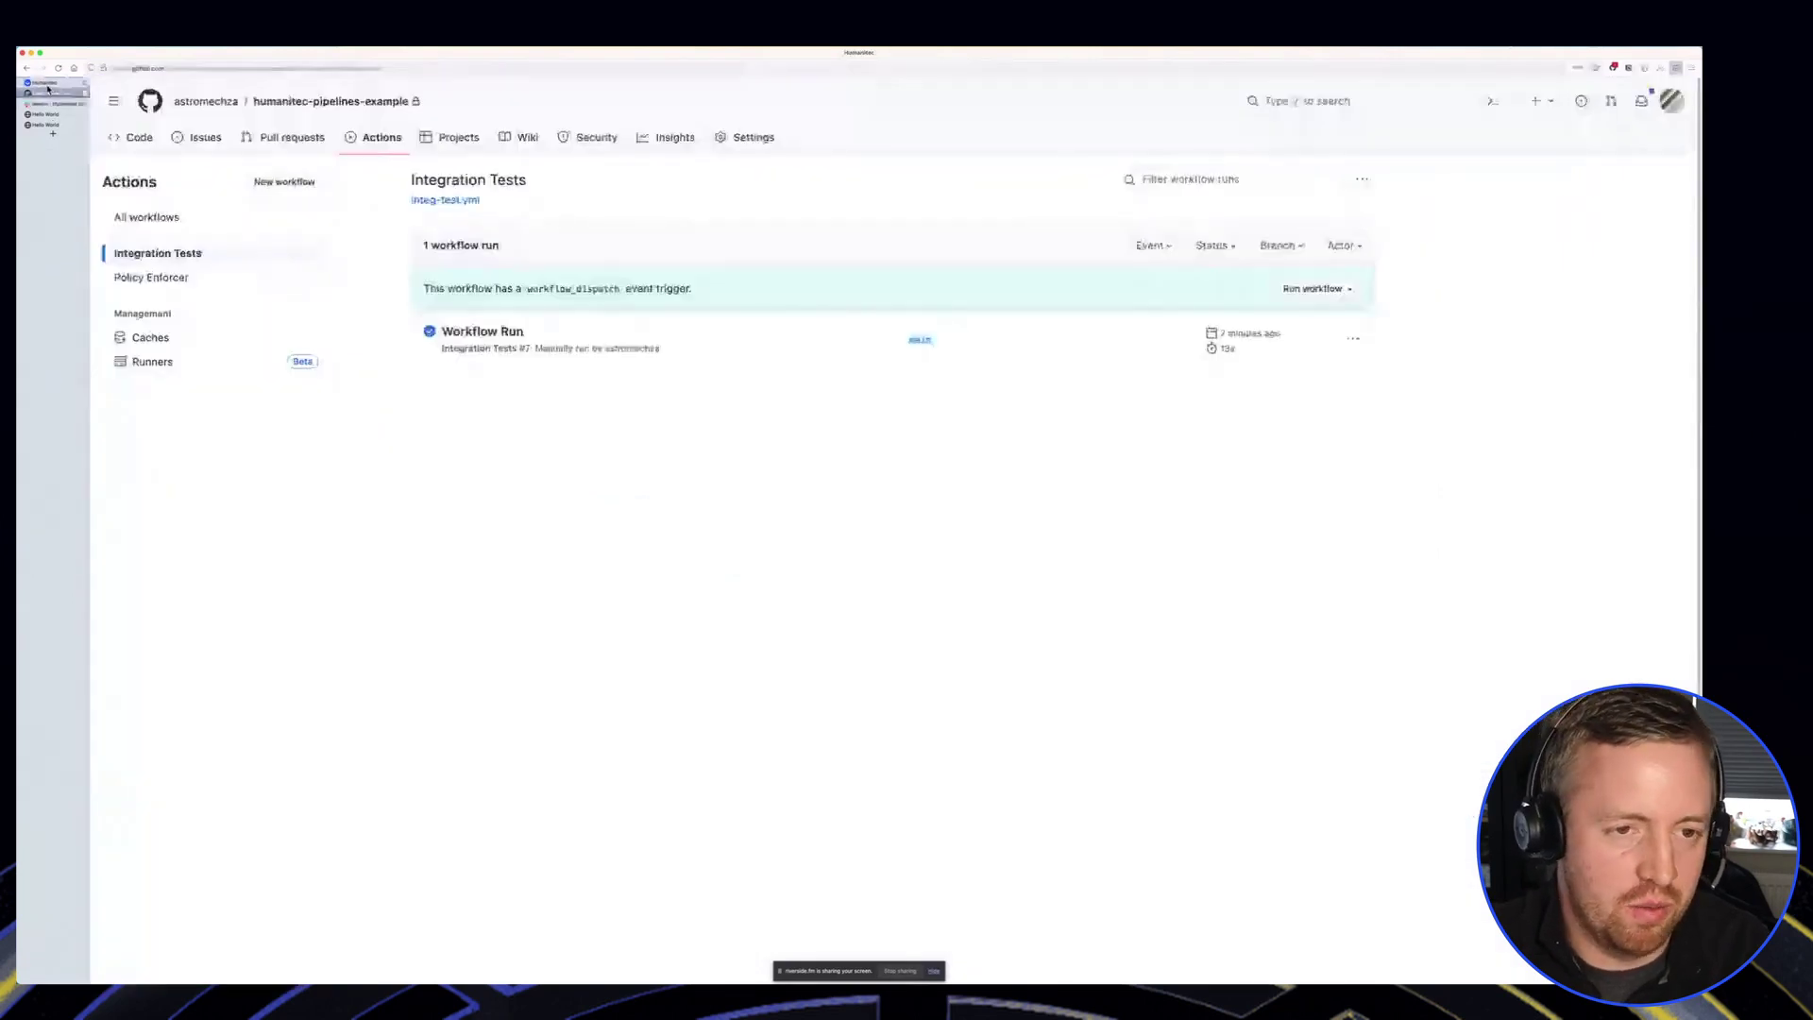
{"action": "left_click", "coordinate": [45, 83]}
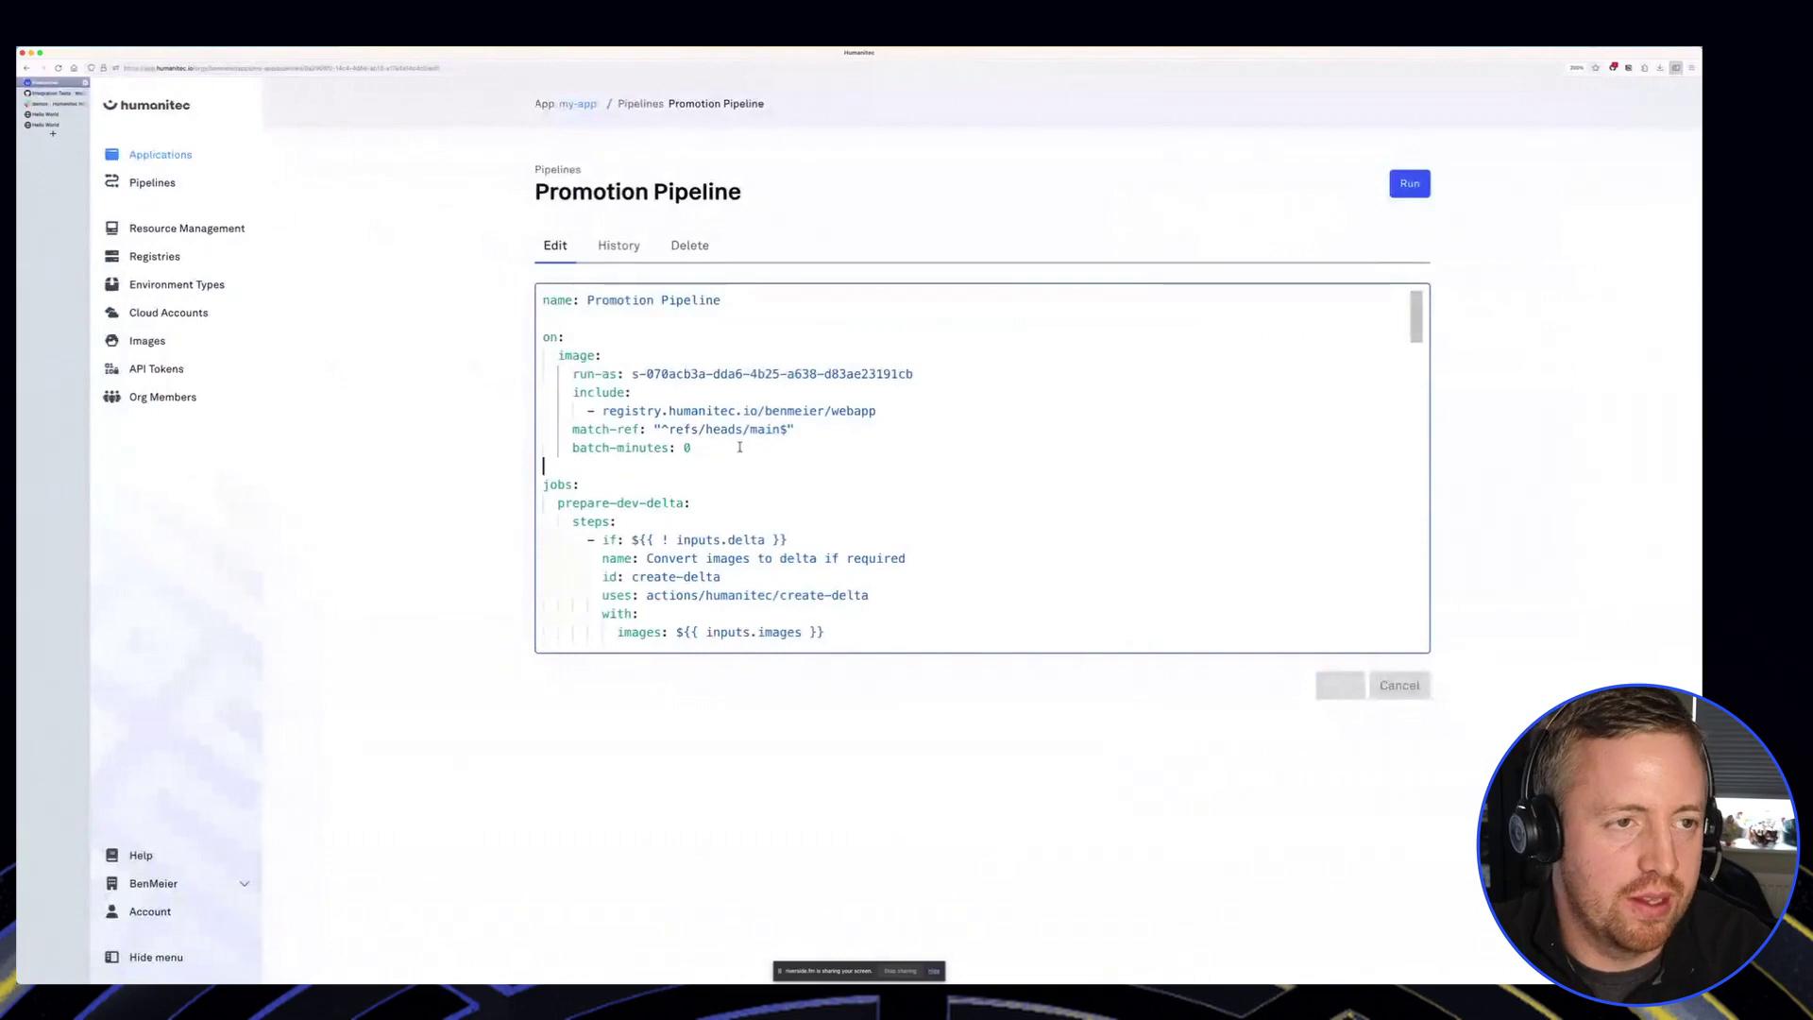
{"action": "left_click", "coordinate": [736, 411]}
{"action": "left_click", "coordinate": [696, 463]}
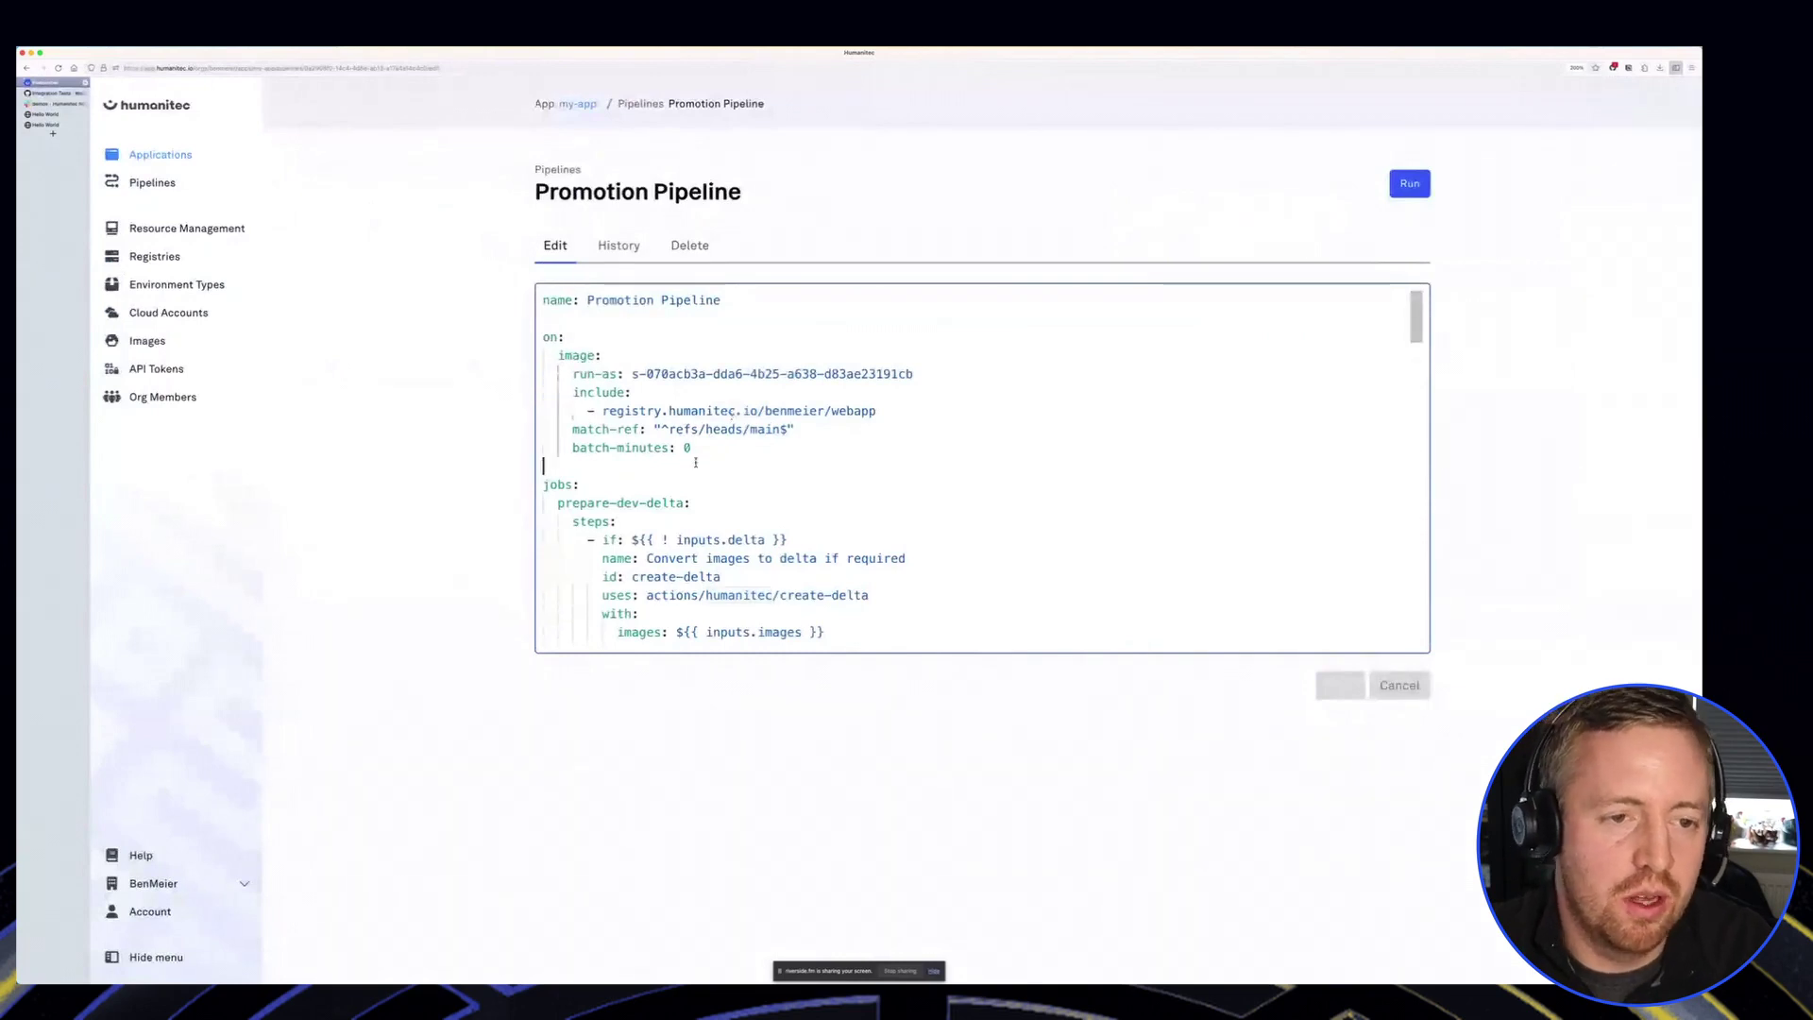